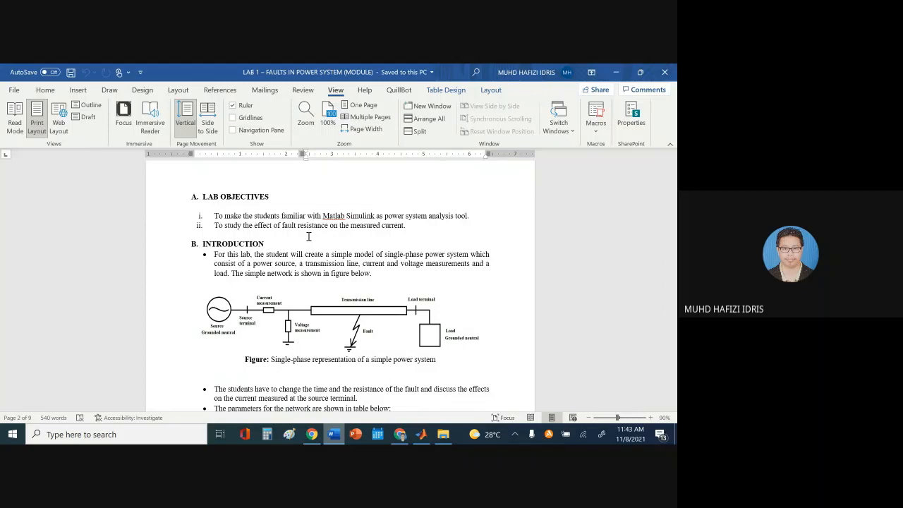
Scroll the Word lab module past the Network parameters table to C. LAB PROCEDURES, then switch to MATLAB
scroll(356, 254, "down", 2)
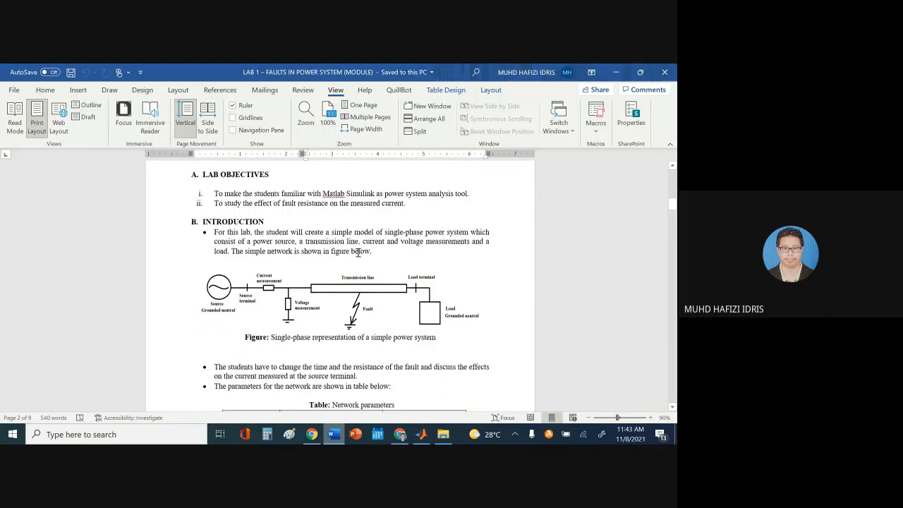
scroll(357, 254, "down", 1)
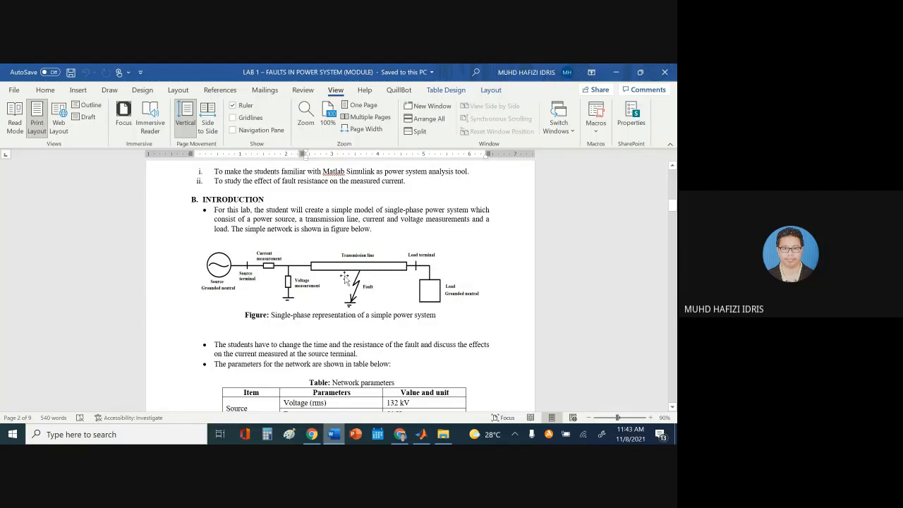
scroll(344, 279, "down", 1)
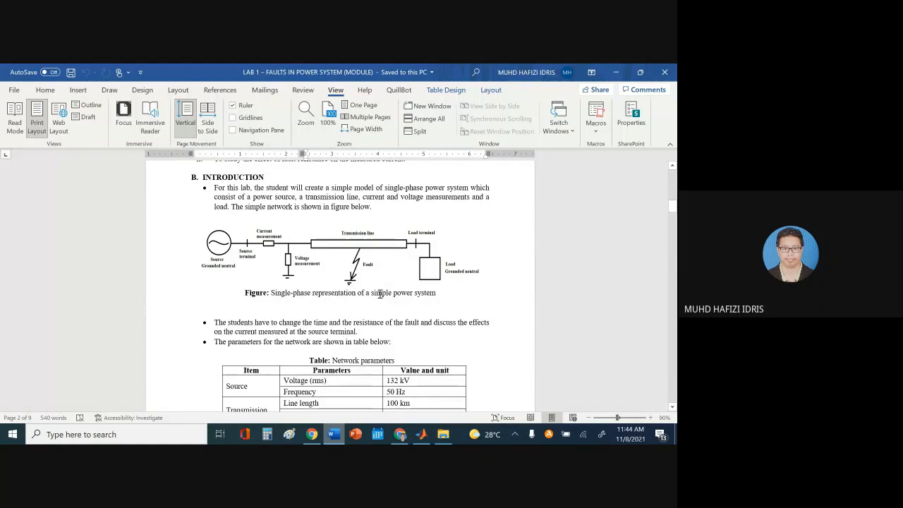
scroll(385, 290, "down", 2)
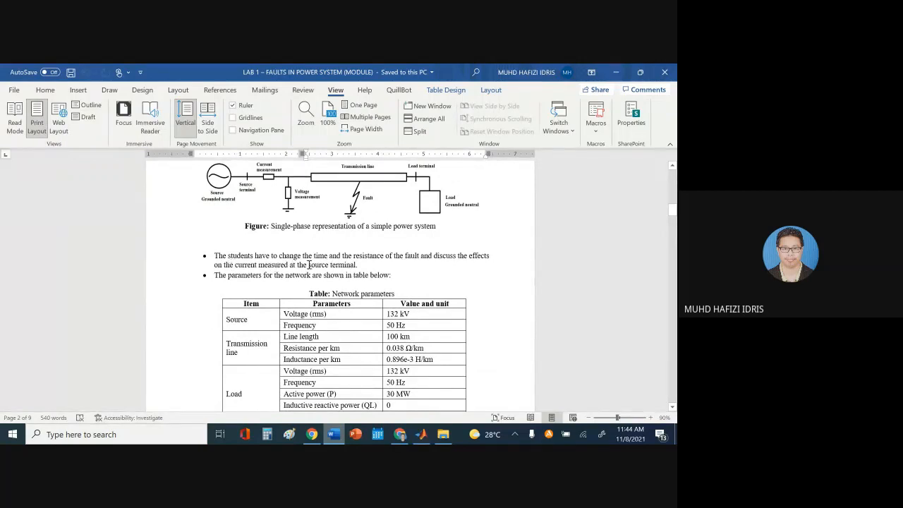
scroll(395, 240, "down", 2)
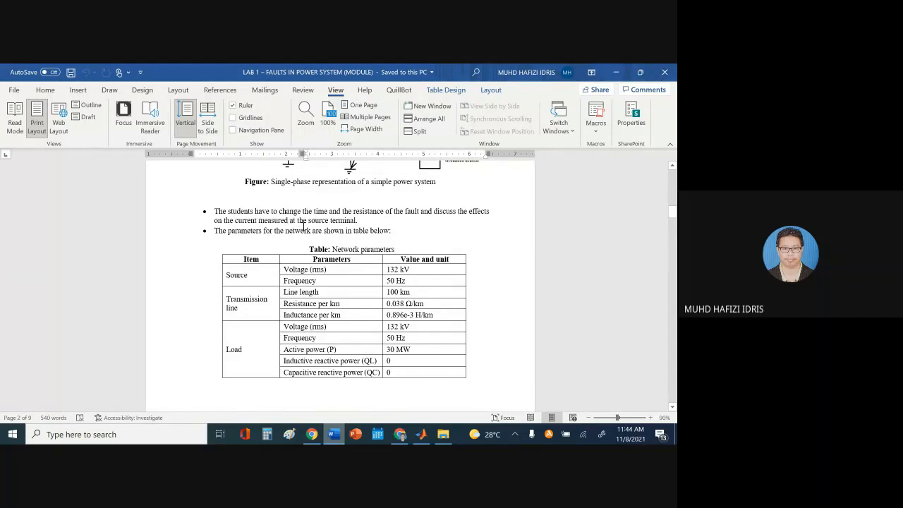
scroll(266, 260, "down", 2)
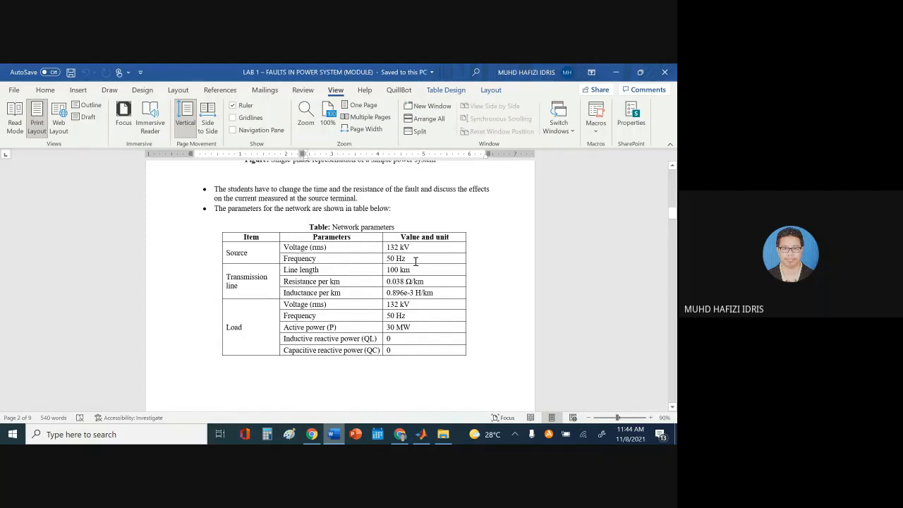
scroll(415, 262, "down", 1)
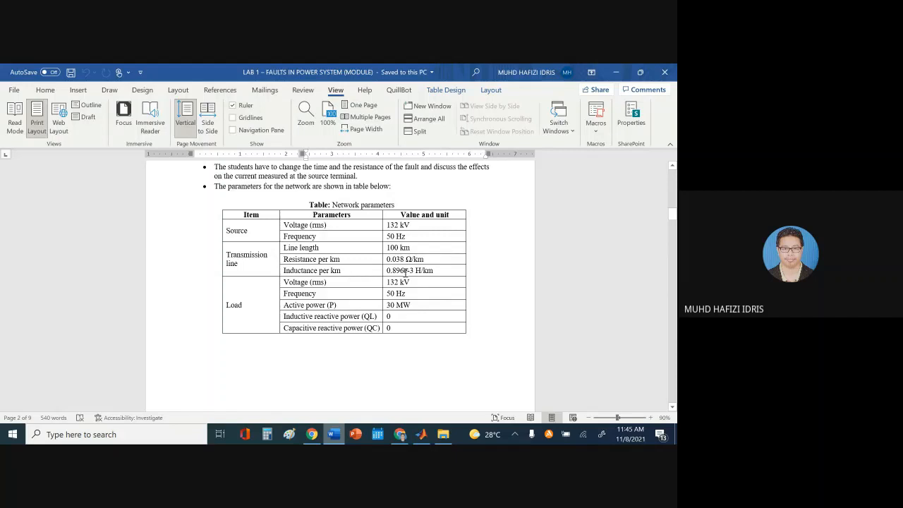
scroll(423, 296, "down", 1)
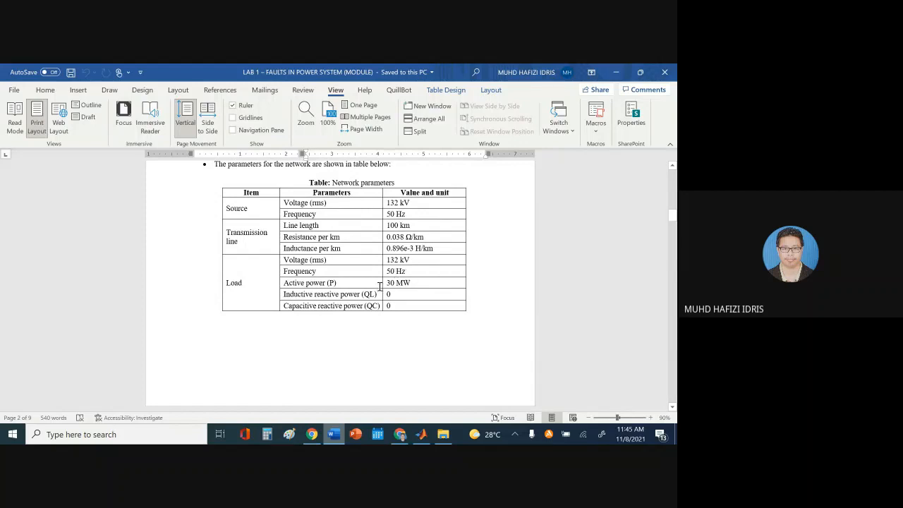
scroll(349, 283, "down", 1)
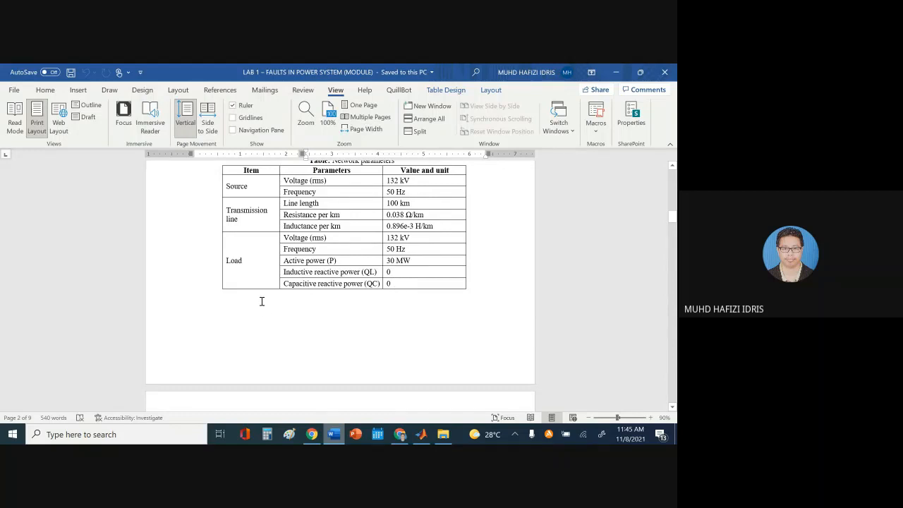
scroll(261, 302, "down", 5)
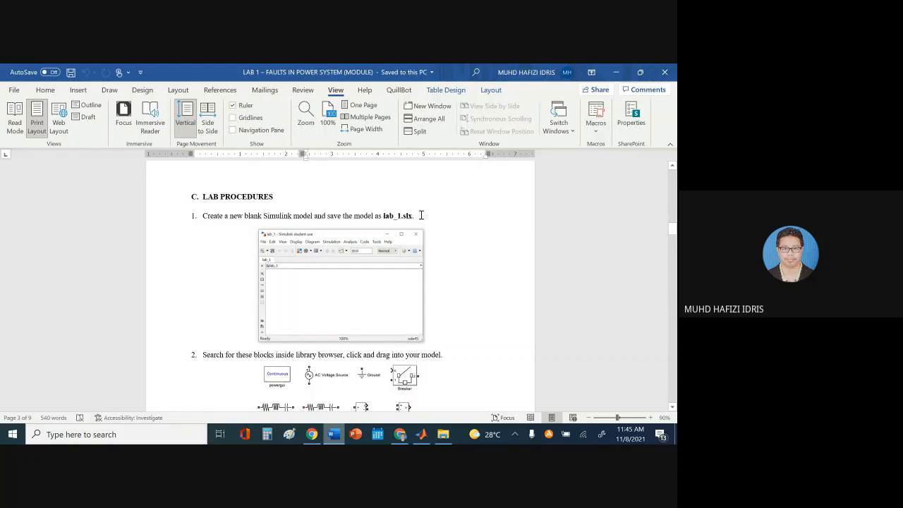
key("alt+Tab")
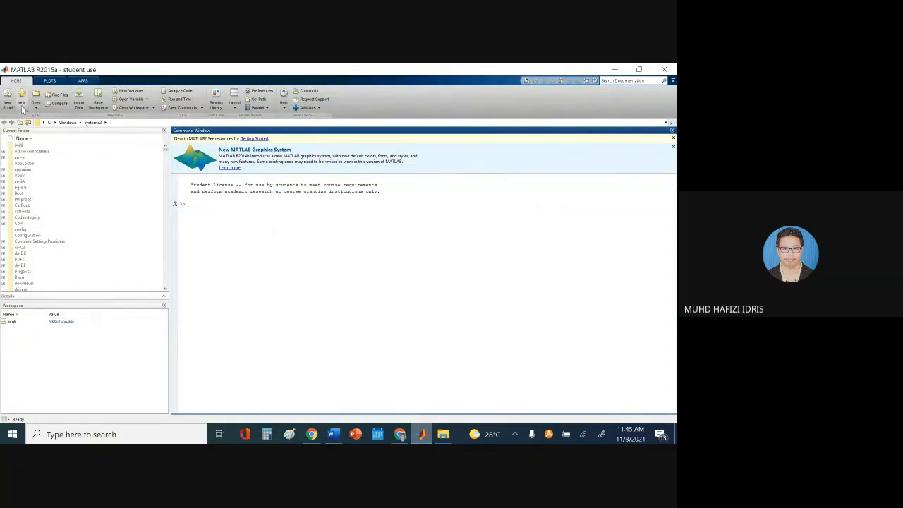
Create a new blank Simulink model, centre its window, and start a Save As
left_click(22, 105)
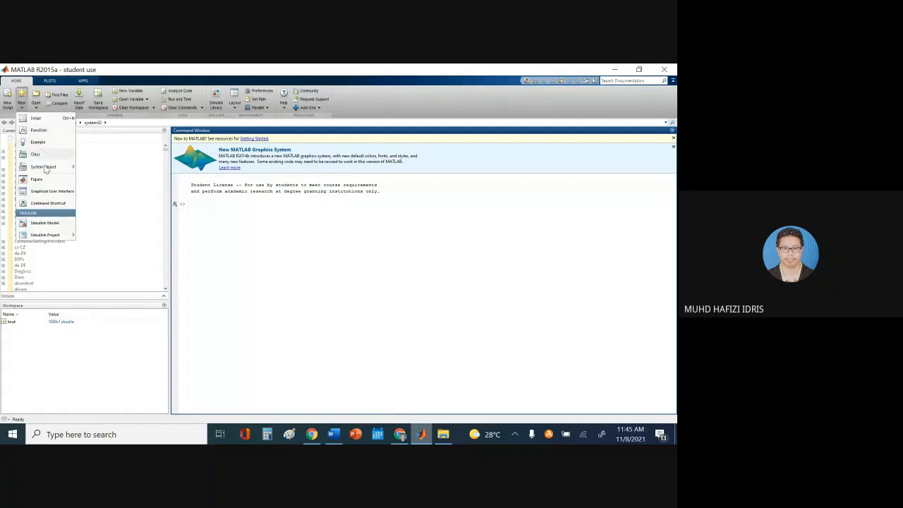
left_click(45, 223)
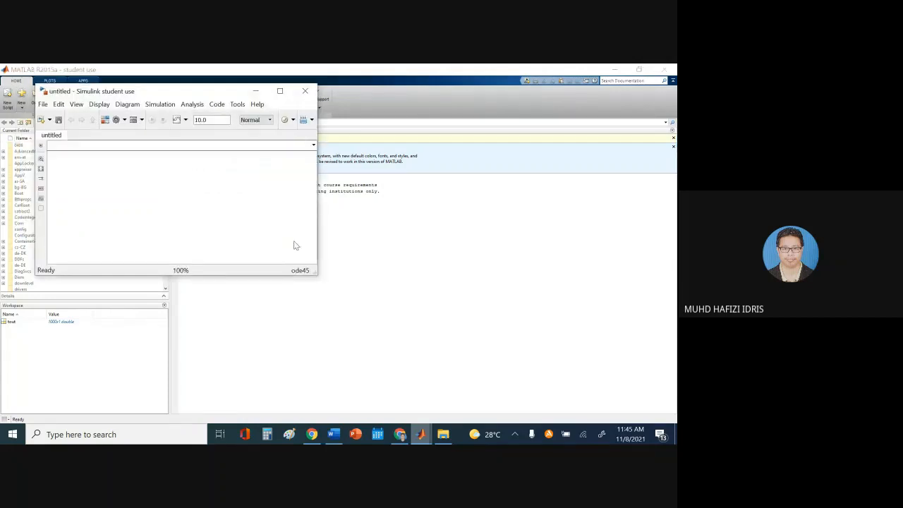
left_click_drag(142, 95, 373, 177)
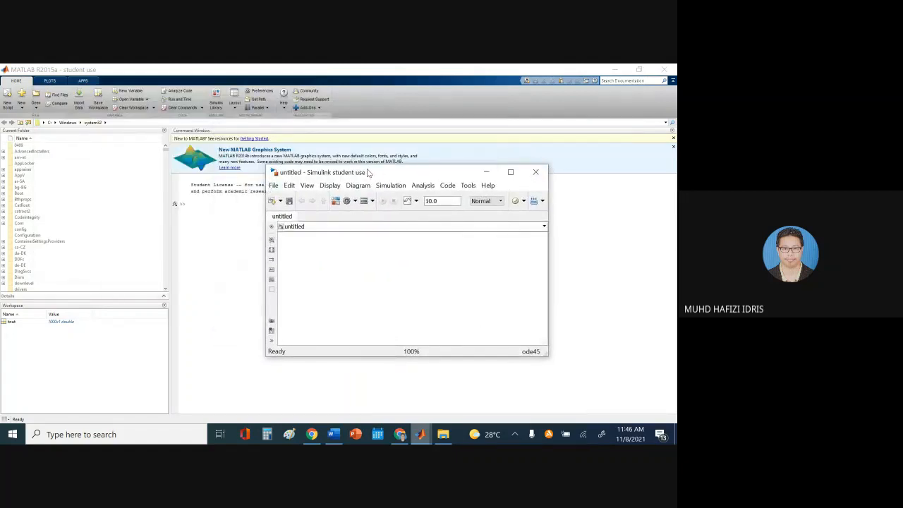
left_click_drag(367, 170, 350, 179)
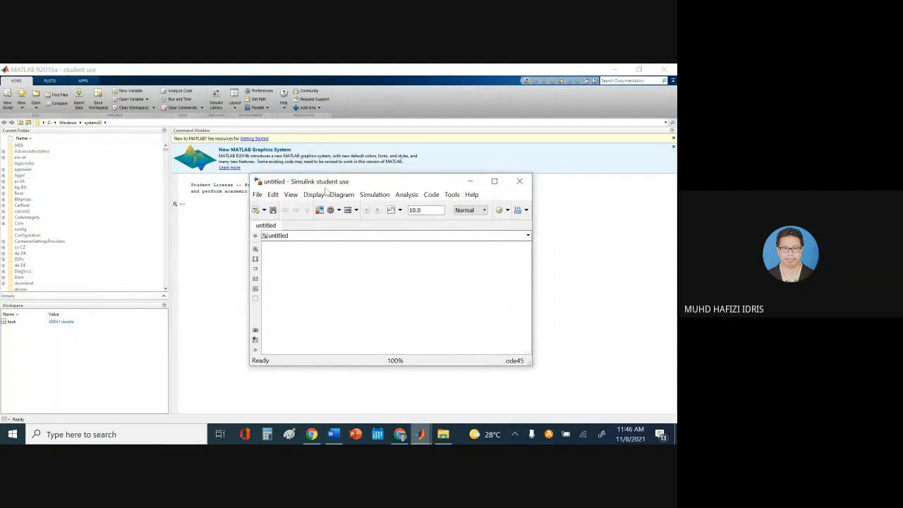
left_click_drag(325, 184, 314, 184)
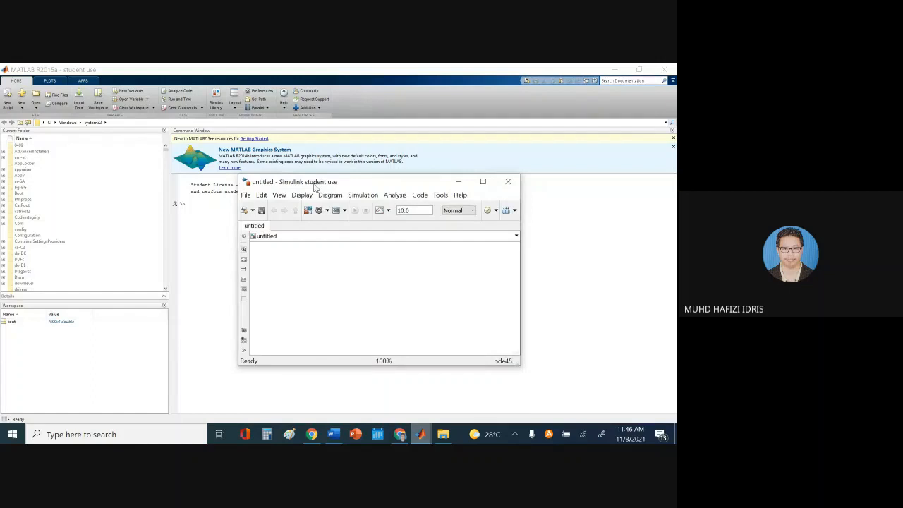
left_click(246, 194)
left_click(260, 220)
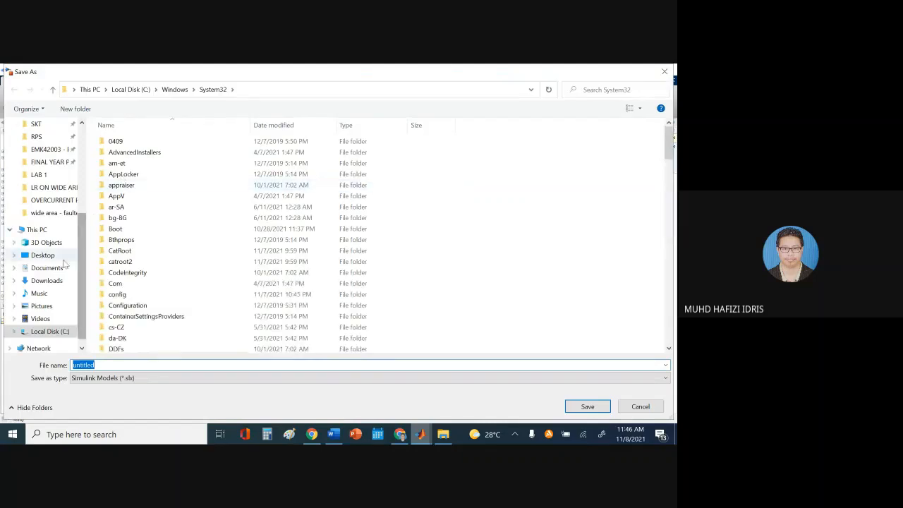
Save the model to the Desktop under the file name lab_1
left_click(48, 255)
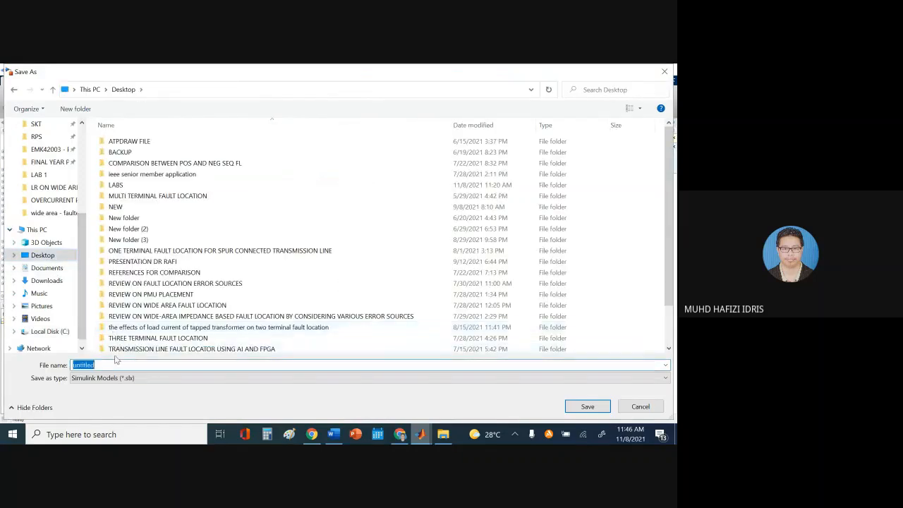
type("lab")
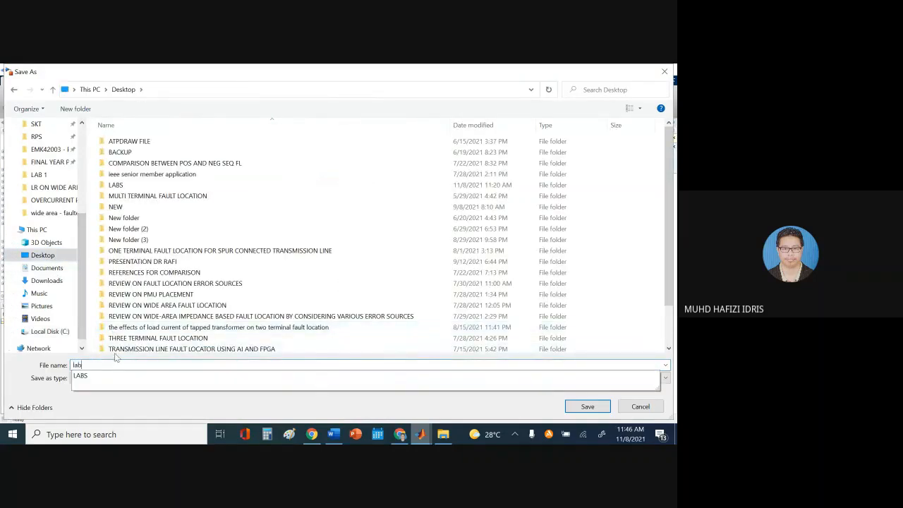
type("_1")
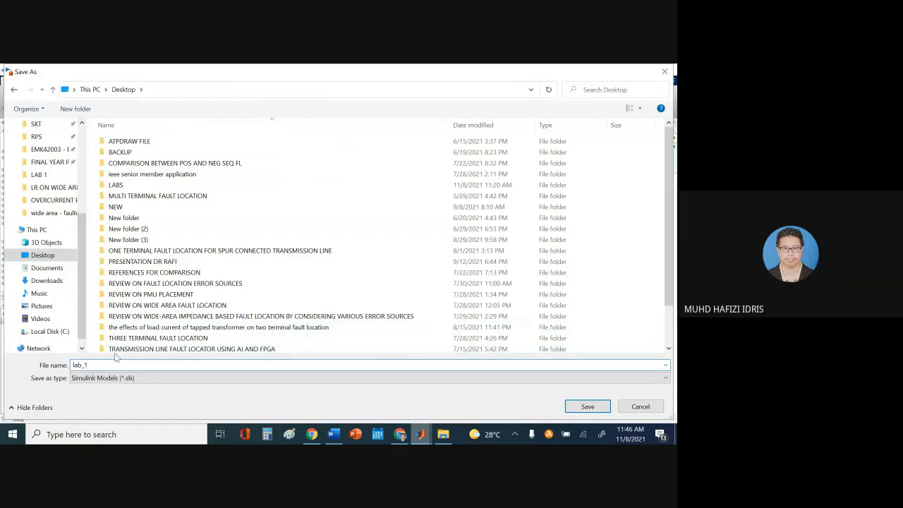
left_click(587, 407)
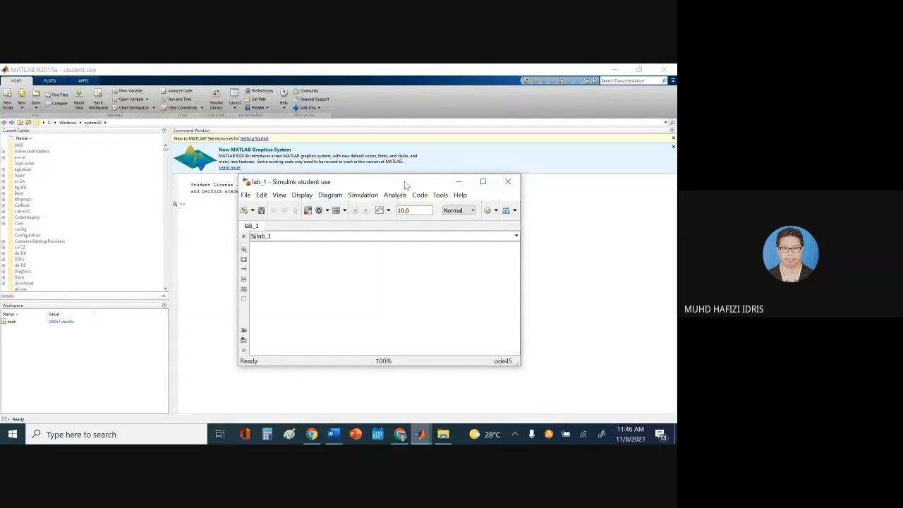
Reposition the lab_1 model window slightly, then return to the Word lab sheet
left_click_drag(353, 184, 362, 192)
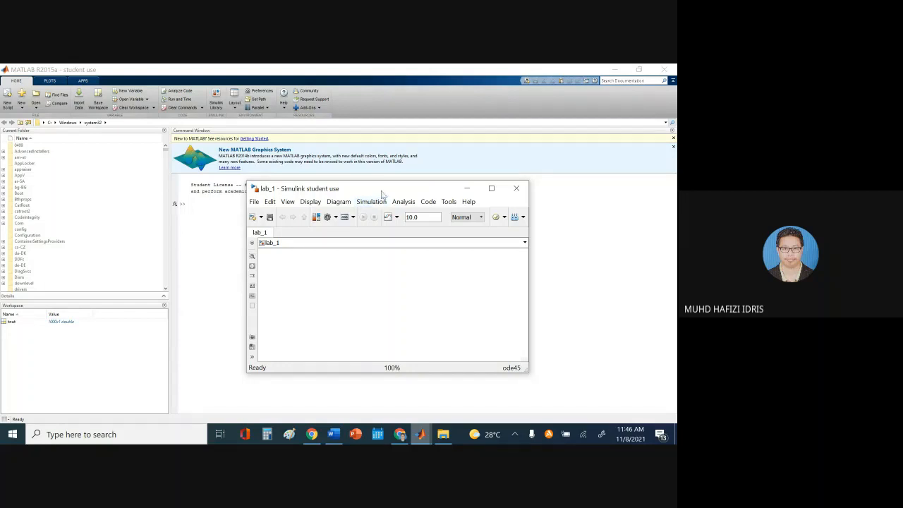
left_click_drag(381, 188, 376, 180)
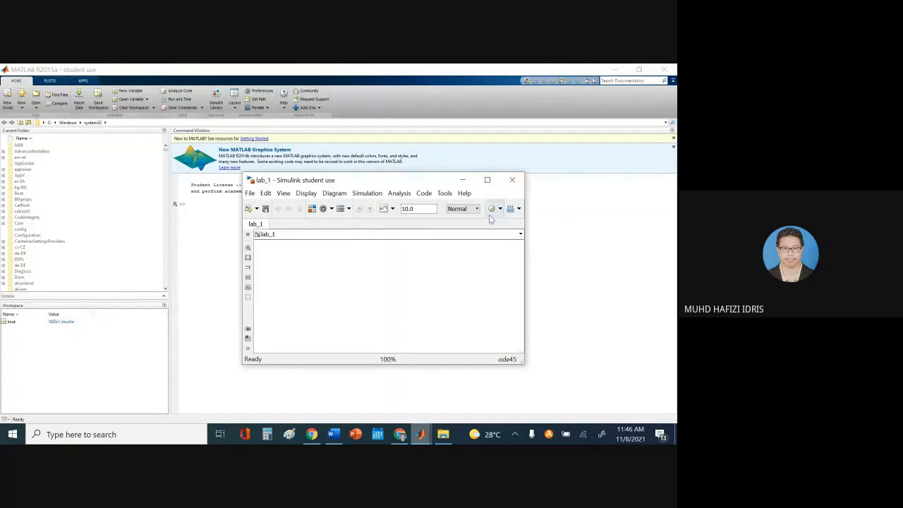
left_click_drag(399, 187, 405, 190)
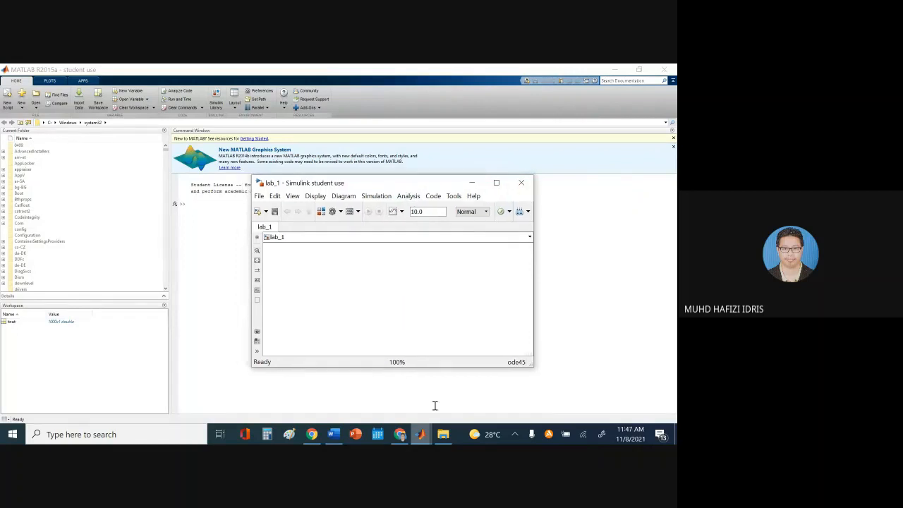
left_click(337, 437)
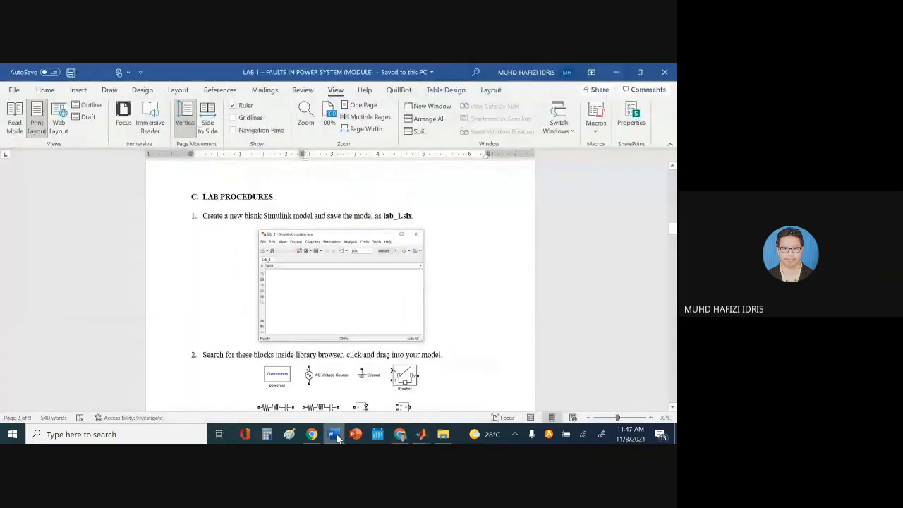
Review the required blocks and diagram in steps 2 and 3, then return to the lab_1 model
scroll(377, 287, "down", 3)
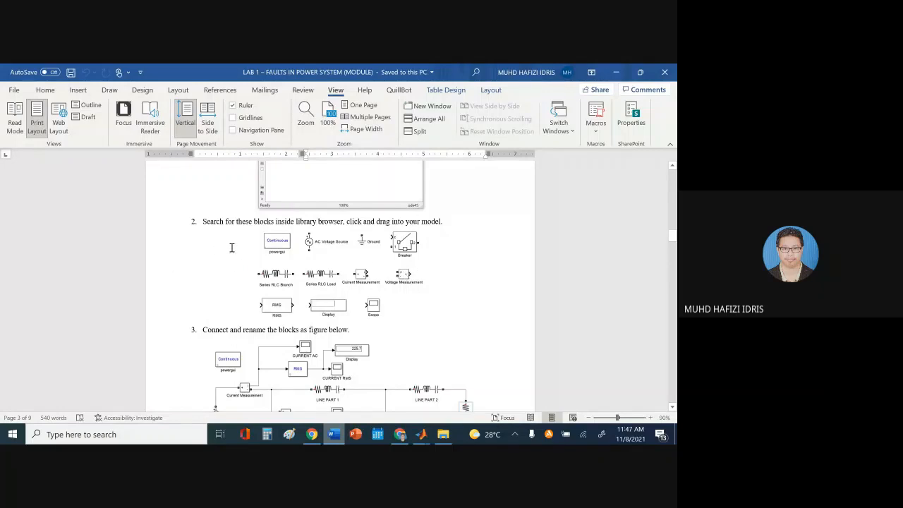
left_click(337, 436)
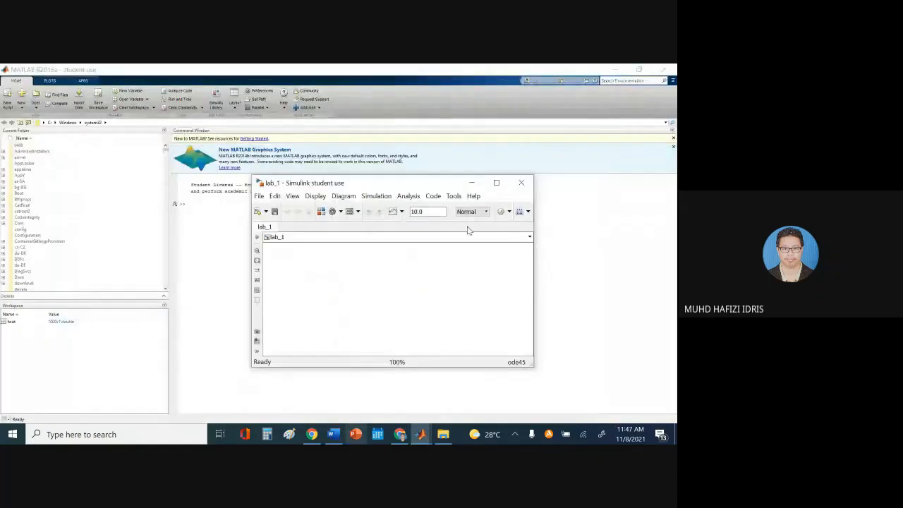
Maximize the lab_1 model window and bring up the Simulink Library Browser
left_click(497, 184)
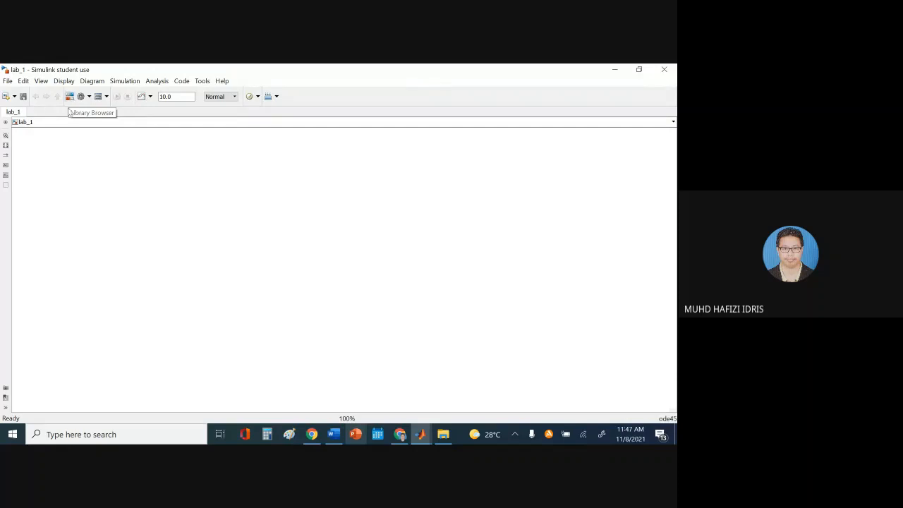
left_click(70, 97)
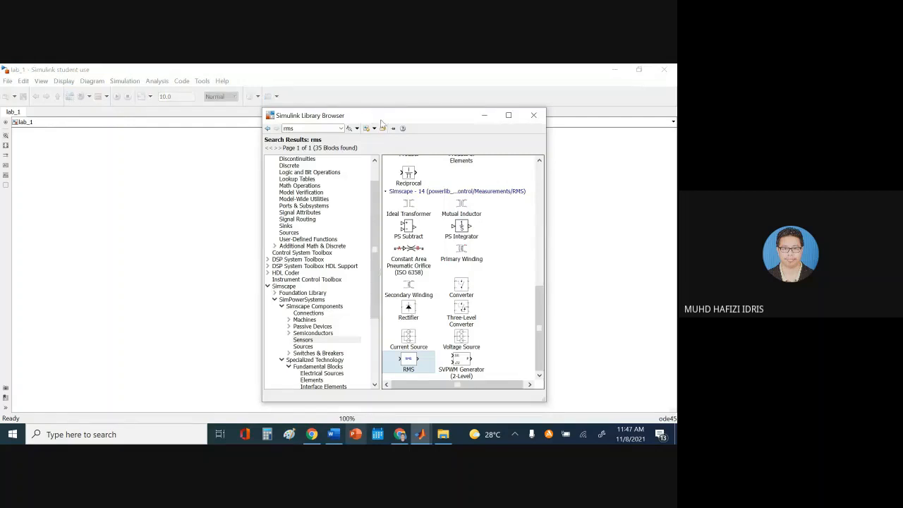
Leave the rms search results and show the Simulink category overview, including Commonly Used Blocks
left_click_drag(380, 120, 332, 99)
scroll(331, 232, "up", 2)
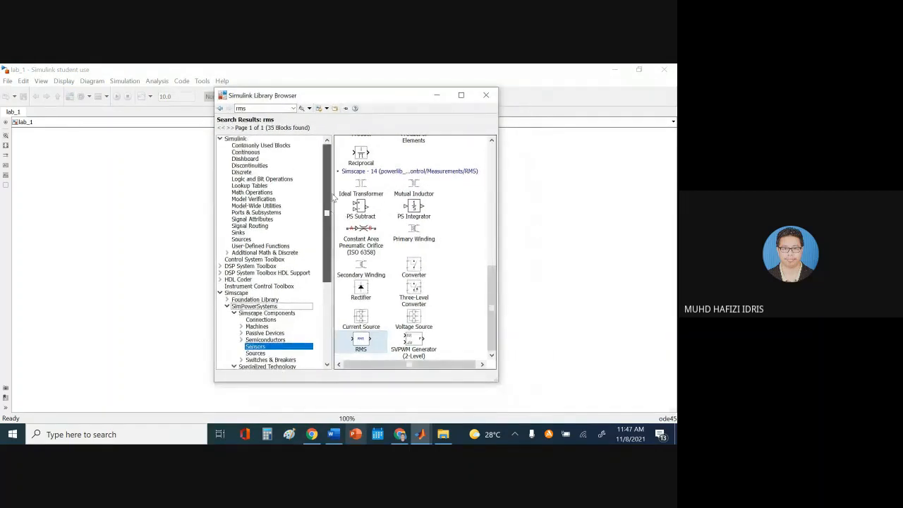
left_click(344, 311)
mouse_move(329, 248)
left_mouse_down()
mouse_move(331, 332)
mouse_move(330, 242)
left_mouse_up()
left_click_drag(496, 301, 492, 178)
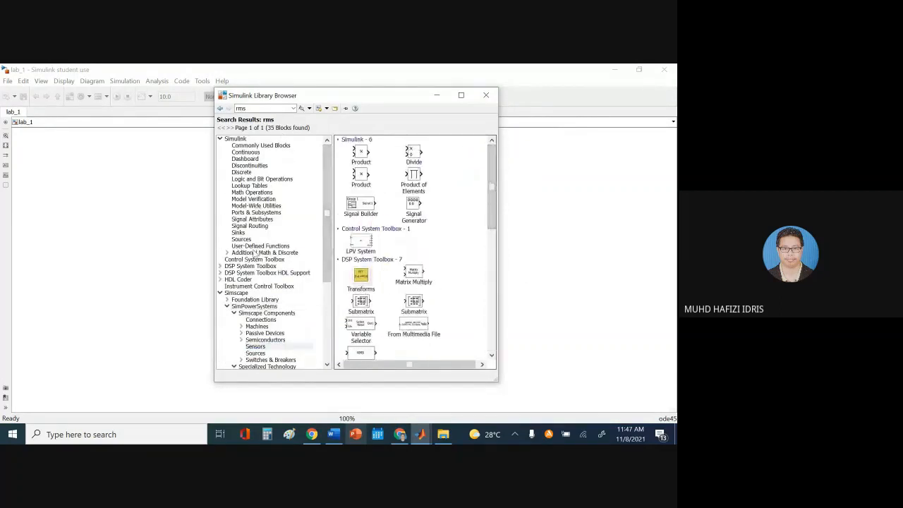
left_click(238, 139)
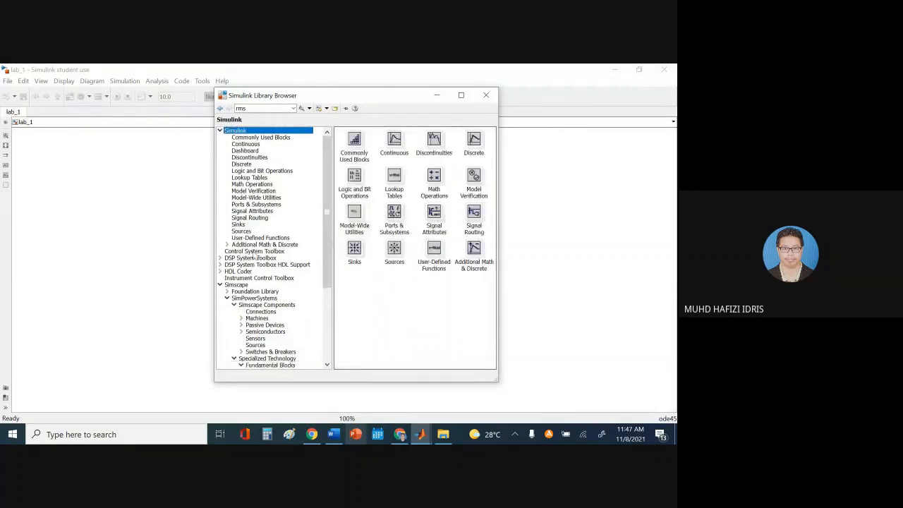
left_click_drag(328, 220, 325, 272)
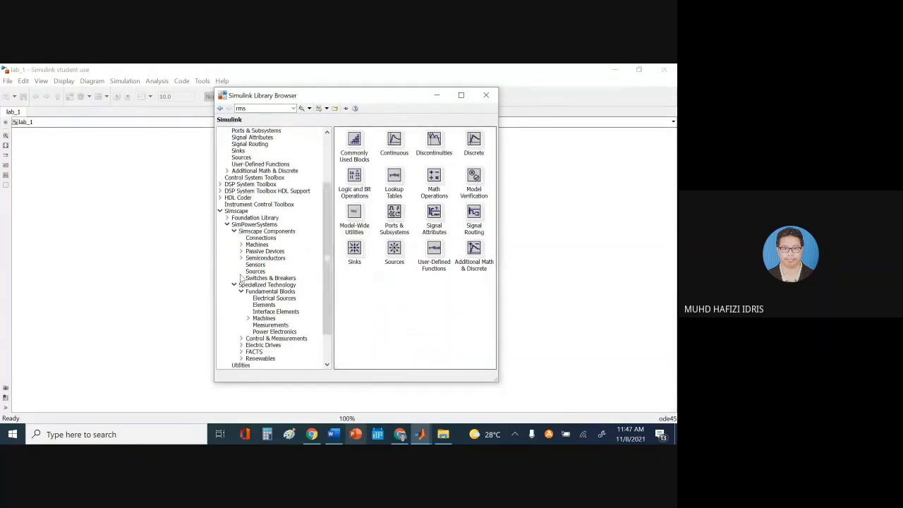
left_click_drag(326, 231, 322, 175)
left_click(251, 137)
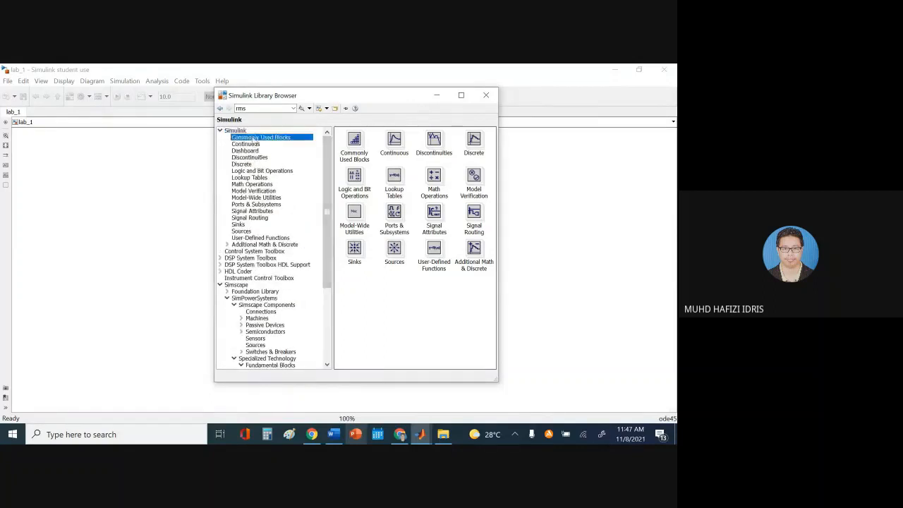
left_click(242, 132)
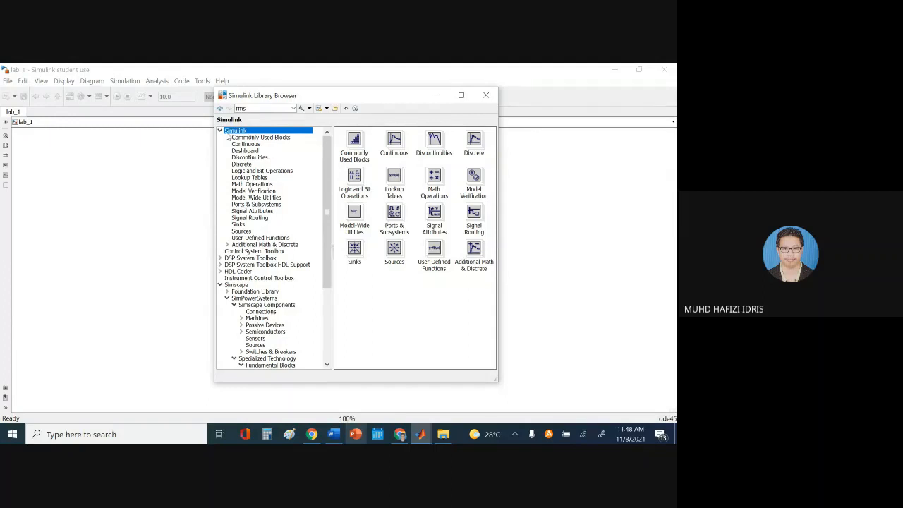
left_click_drag(327, 205, 329, 278)
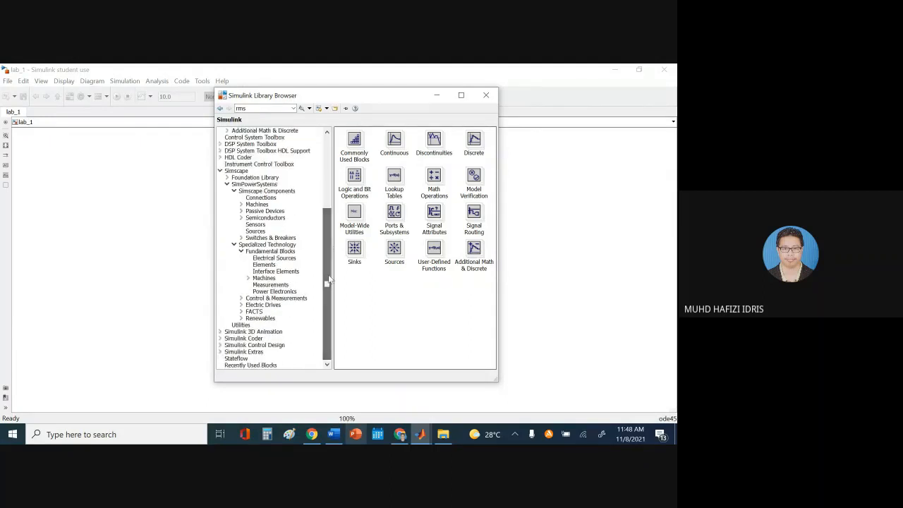
Browse into Simscape and display the SimPowerSystems library contents
left_click(239, 172)
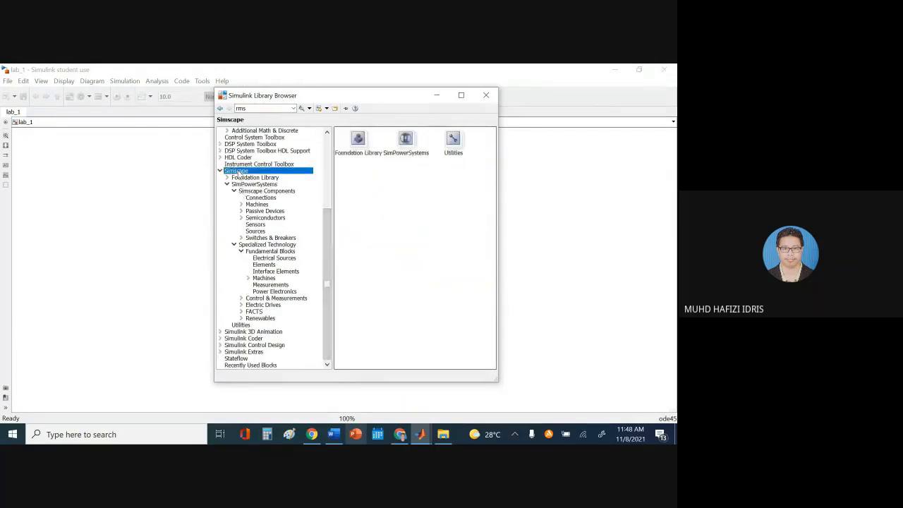
double_click(237, 172)
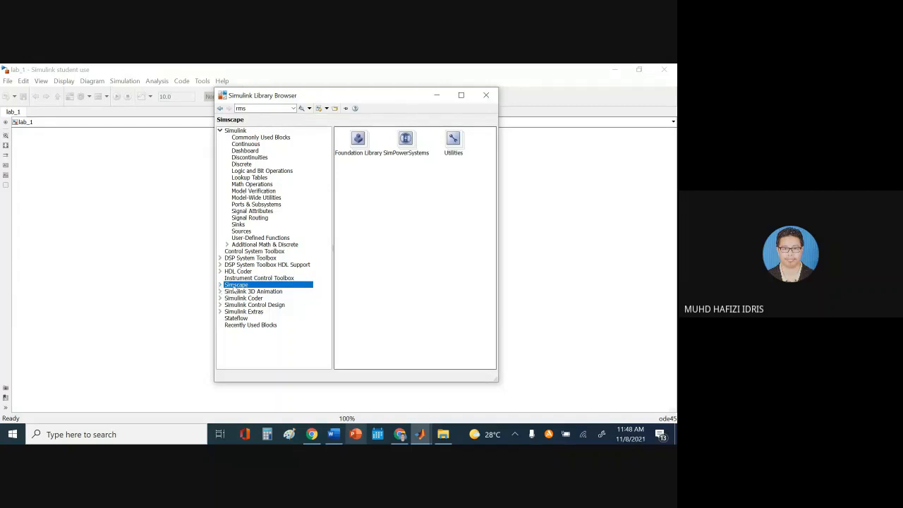
double_click(234, 285)
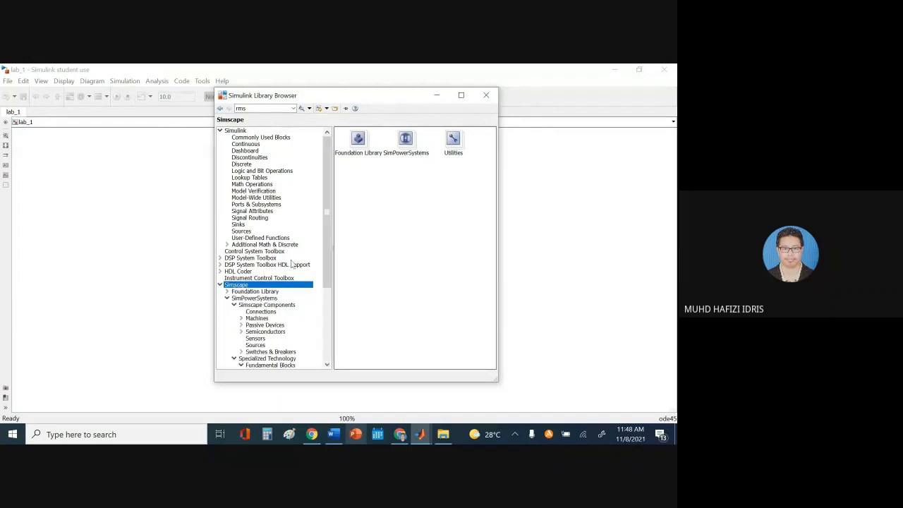
left_click_drag(328, 270, 324, 318)
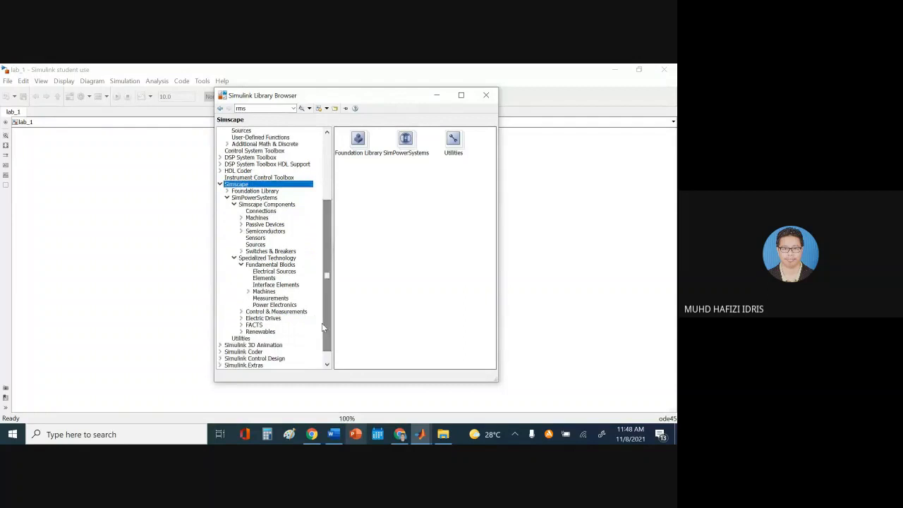
left_click(252, 200)
scroll(253, 203, "up", 5)
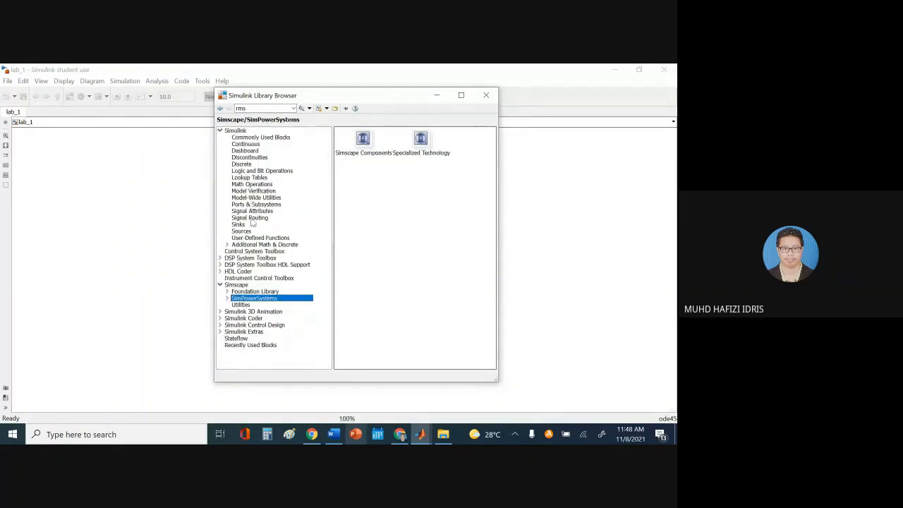
scroll(322, 249, "down", 5)
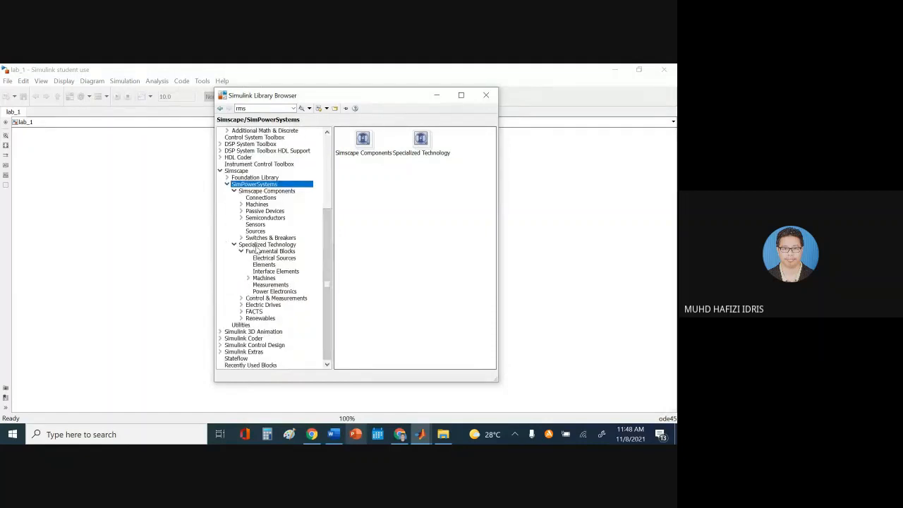
Expand SimPowerSystems > Specialized Technology > Fundamental Blocks and select Electrical Sources
double_click(266, 246)
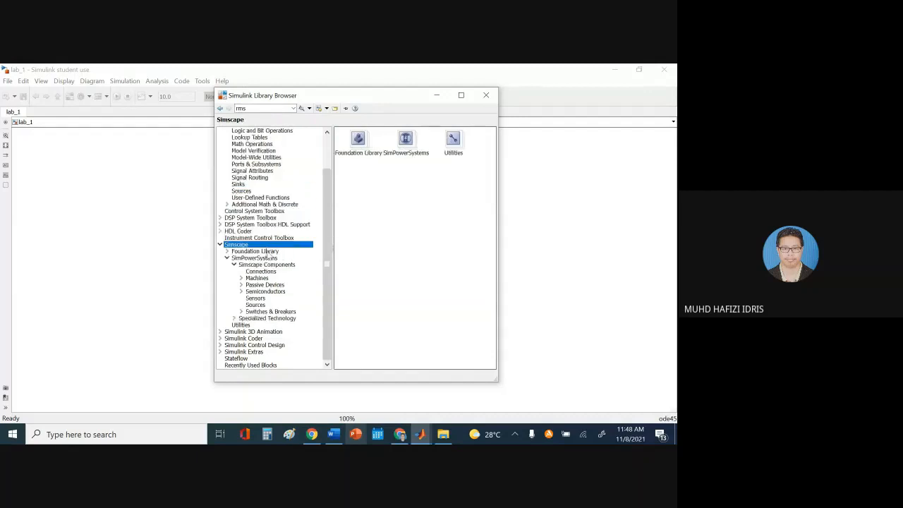
double_click(257, 258)
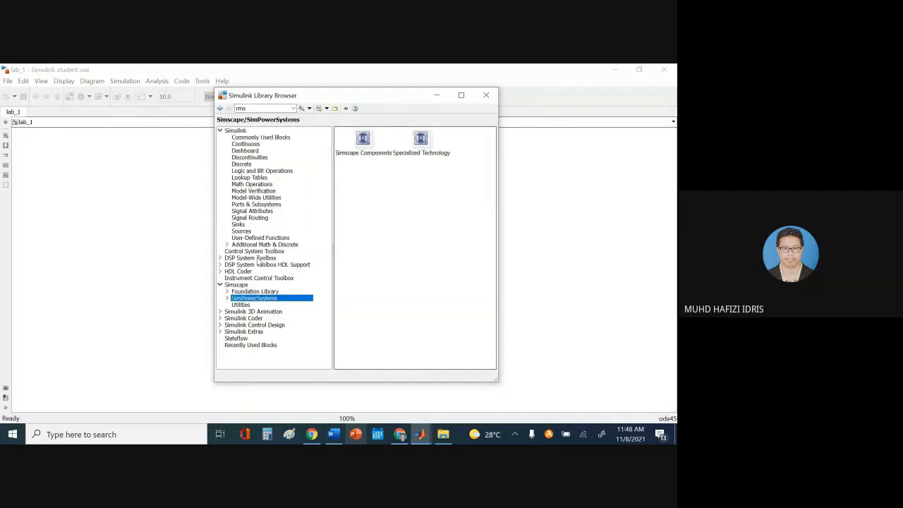
double_click(256, 301)
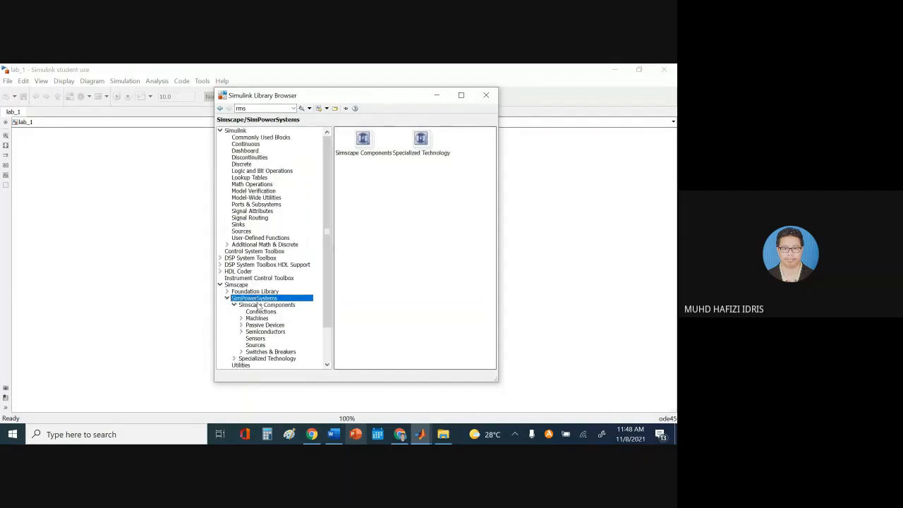
scroll(327, 268, "down", 2)
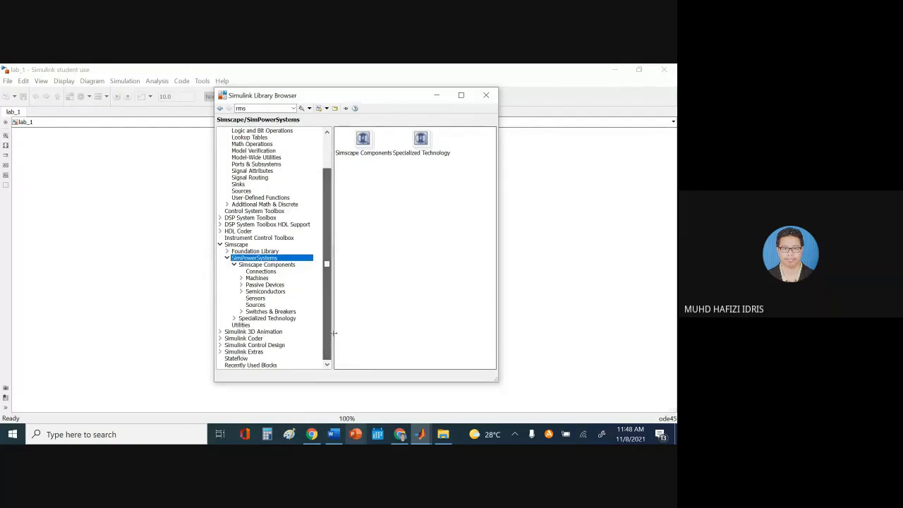
double_click(258, 319)
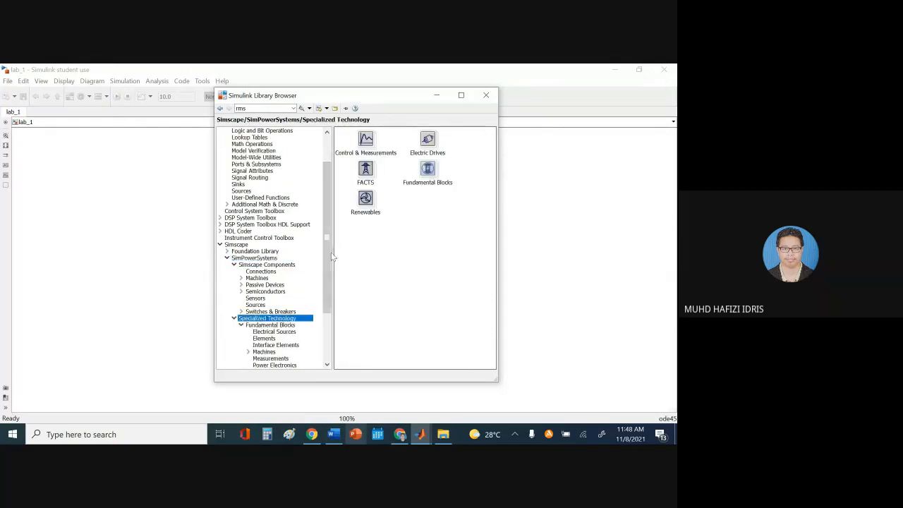
scroll(326, 276, "down", 2)
scroll(325, 277, "down", 2)
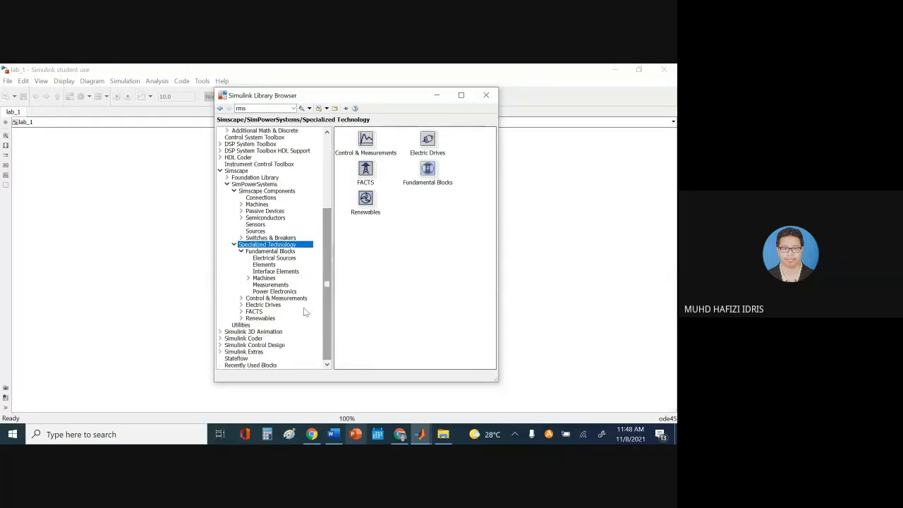
left_click(265, 252)
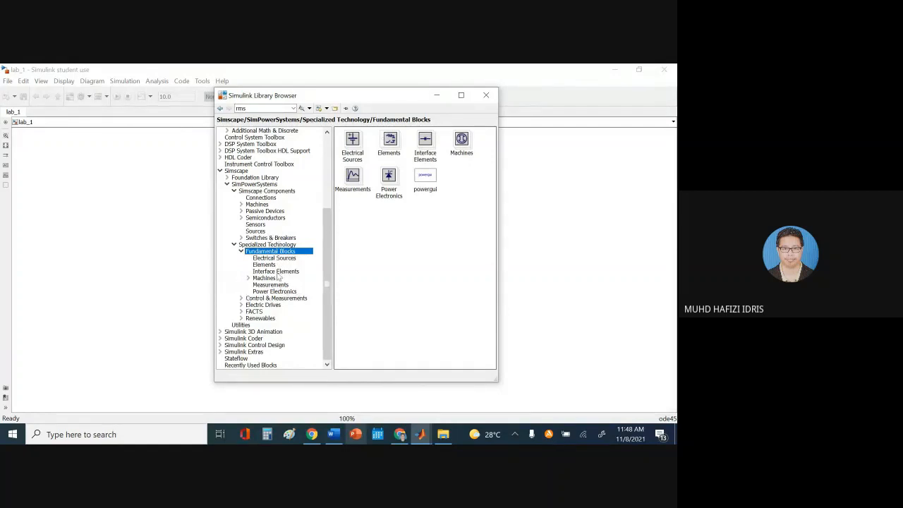
key("Down")
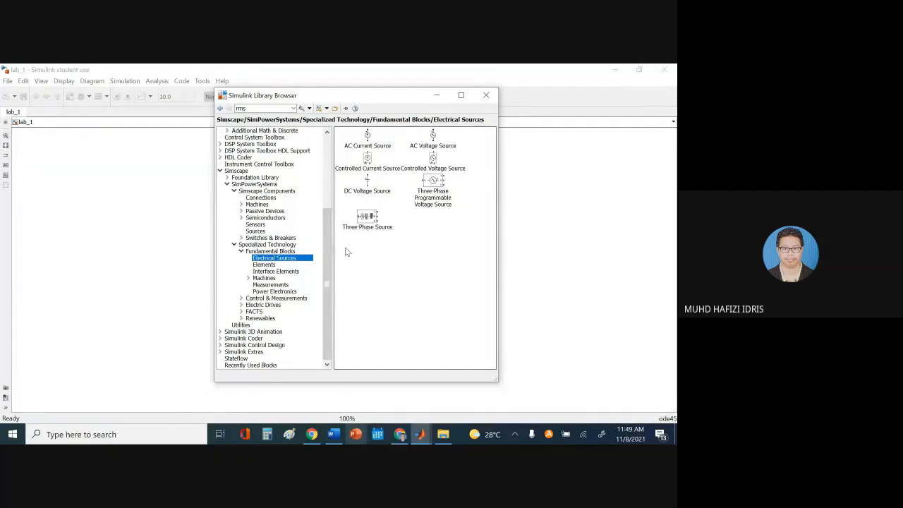
Look over the Elements blocks and pick out the Ground block
left_click(264, 266)
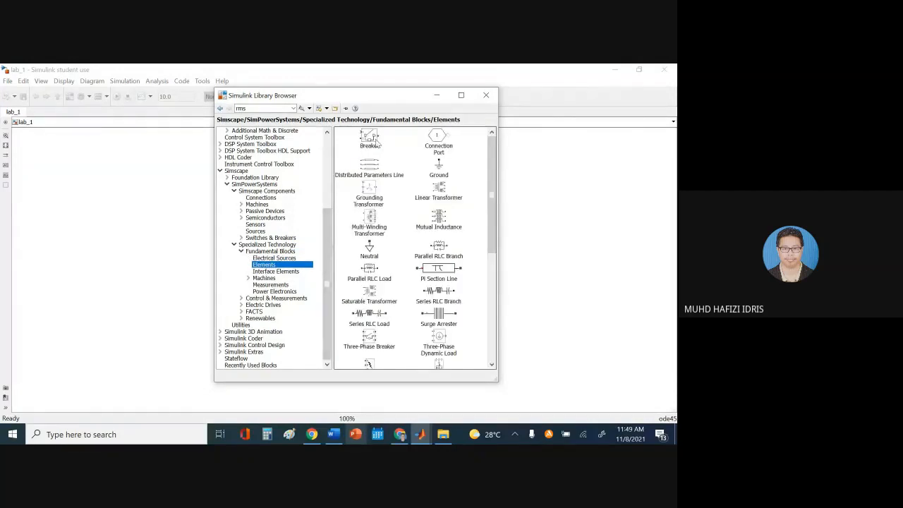
mouse_move(381, 175)
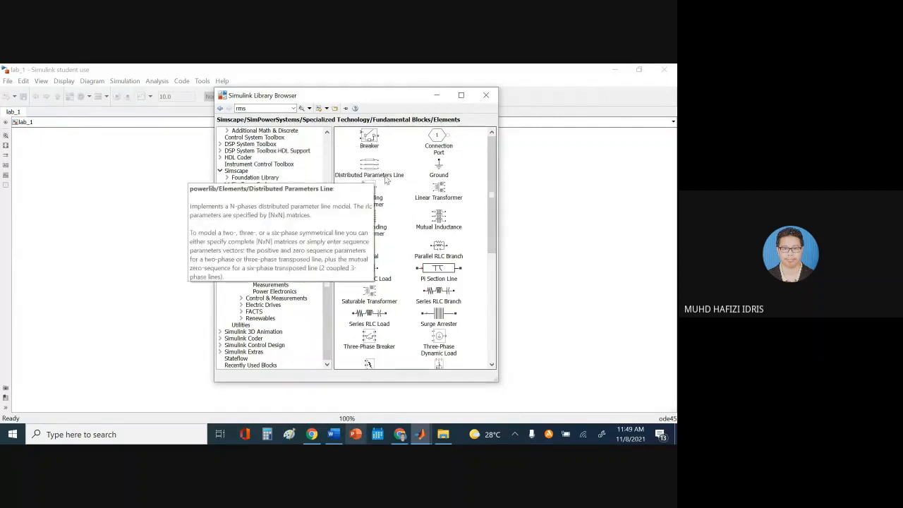
mouse_move(445, 270)
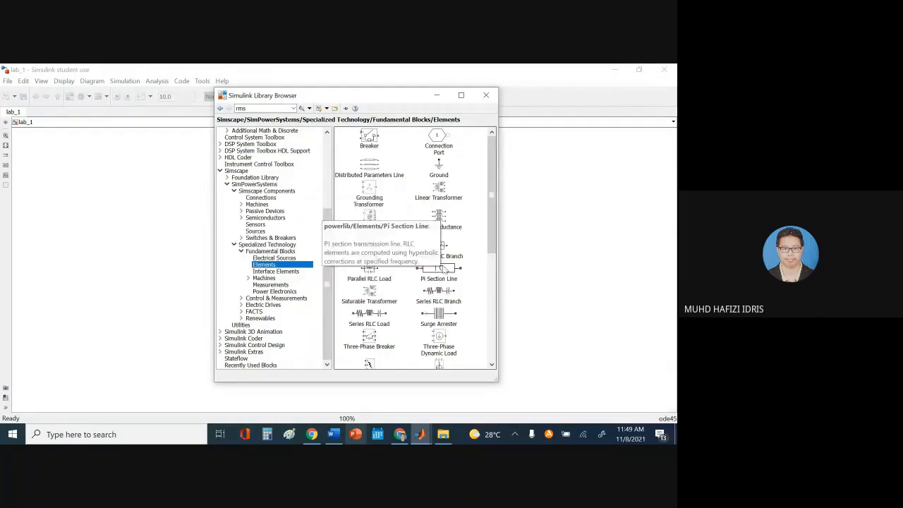
mouse_move(380, 274)
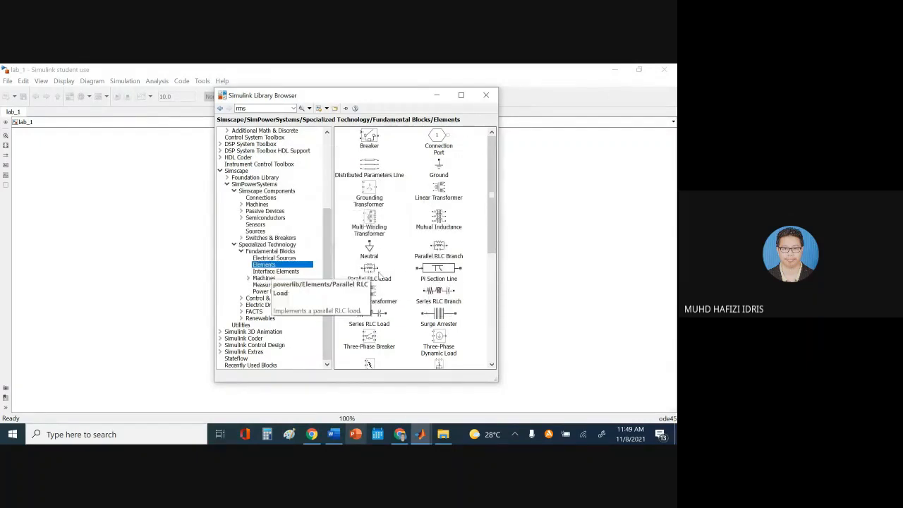
mouse_move(440, 254)
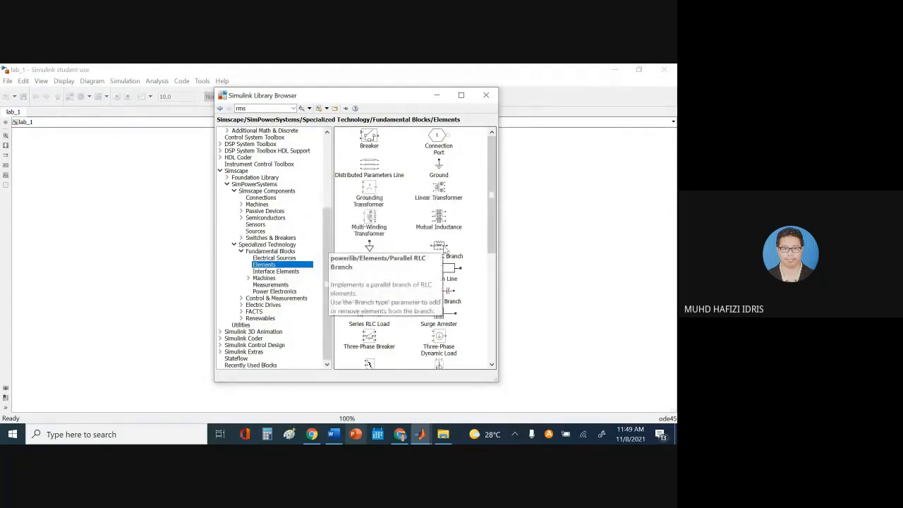
scroll(494, 219, "down", 5)
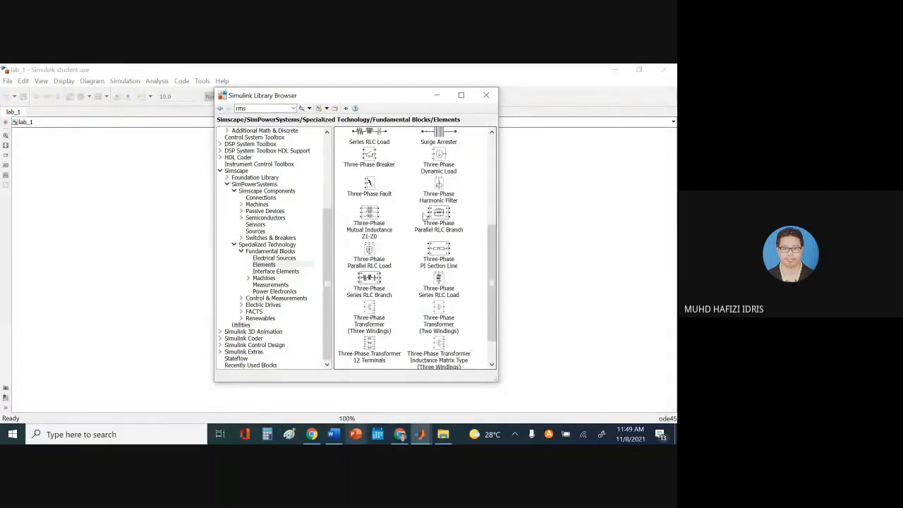
left_click(272, 265)
left_click_drag(497, 268, 496, 168)
left_click(439, 168)
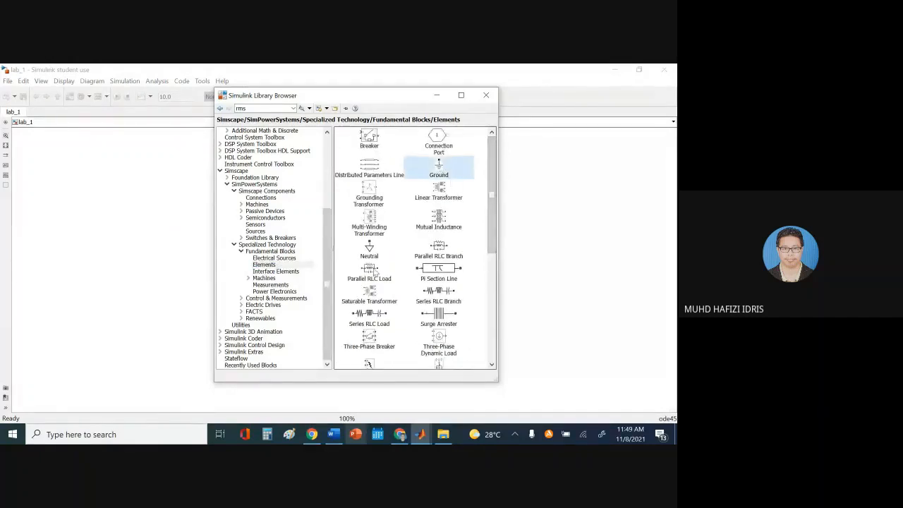
Browse Interface Elements and Machines, then inspect the Current, Voltage and Three-Phase V-I Measurement blocks
left_click(295, 274)
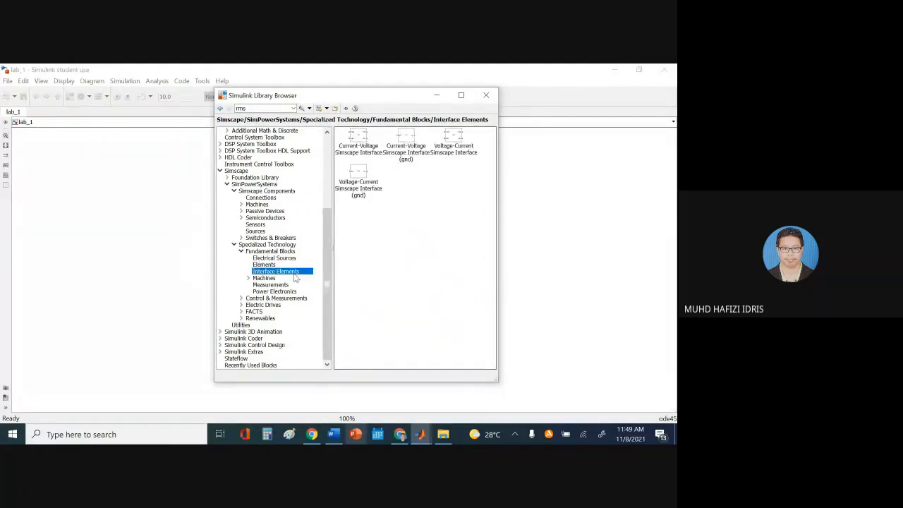
left_click(274, 279)
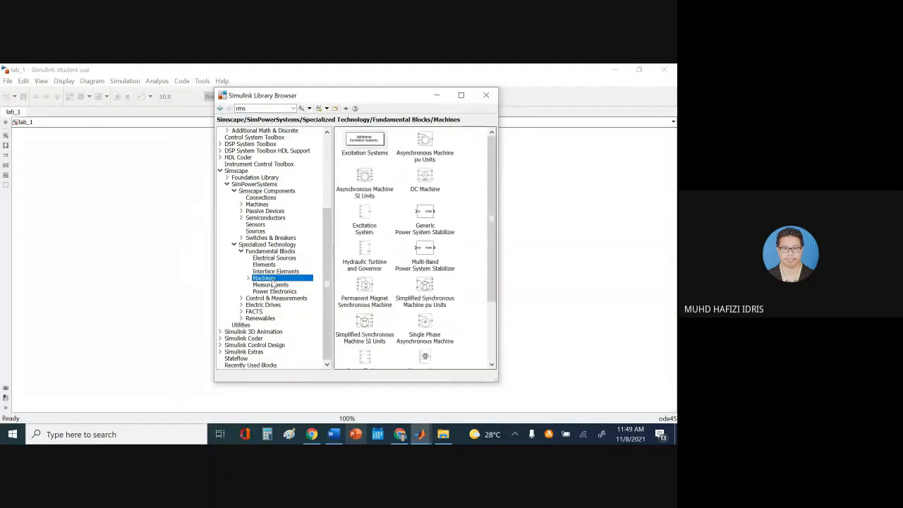
left_click_drag(494, 185, 508, 205)
scroll(466, 169, "down", 2)
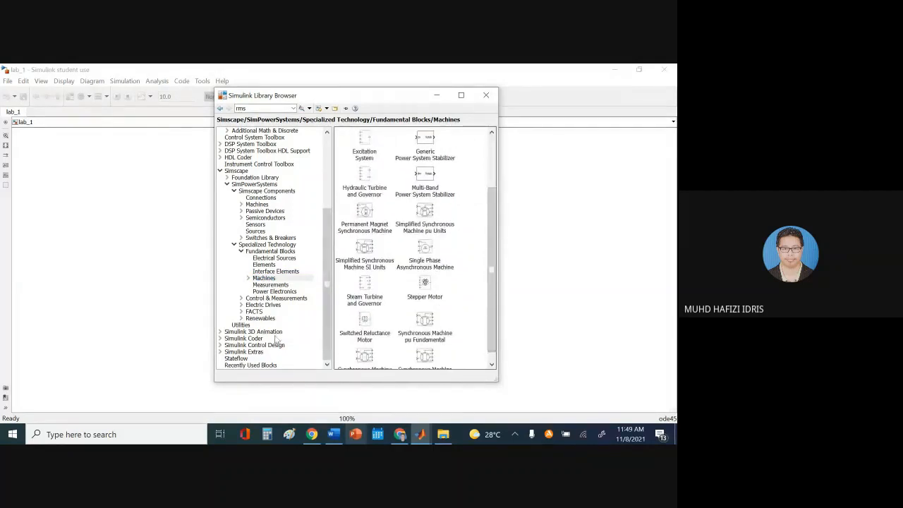
left_click(276, 286)
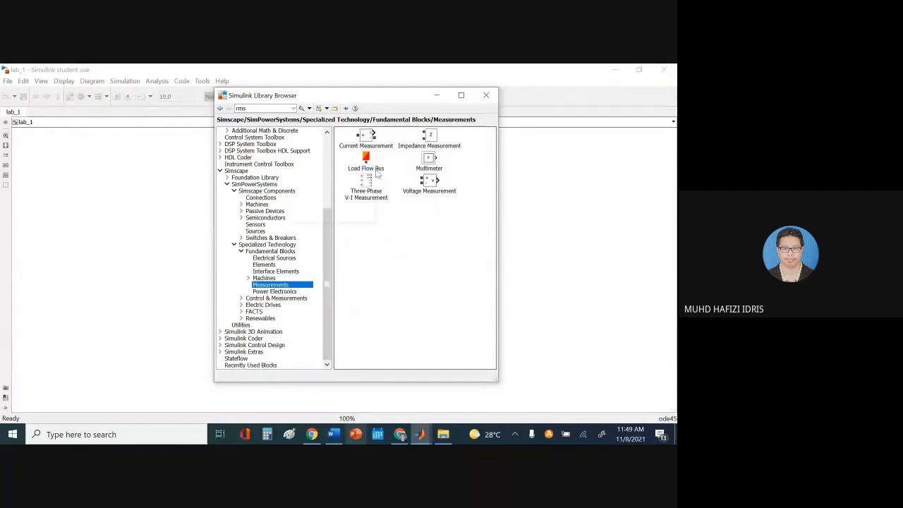
left_click(368, 137)
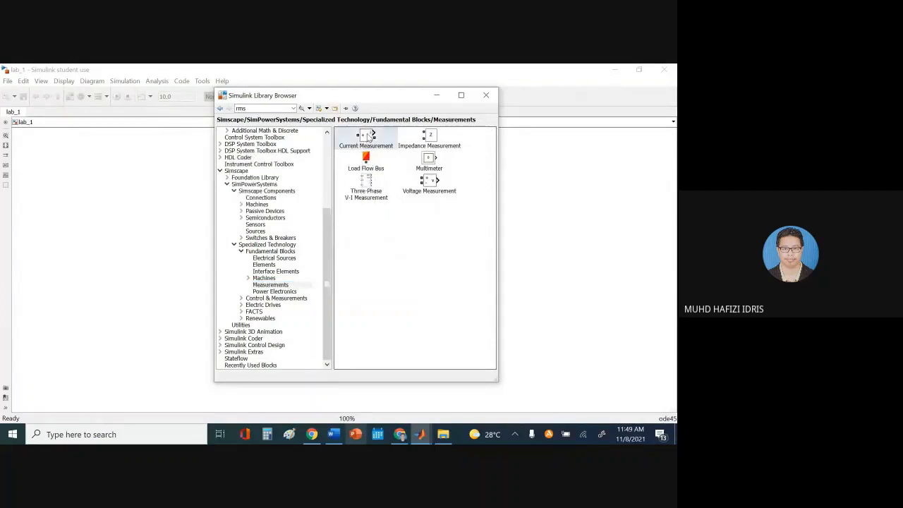
left_click(427, 193)
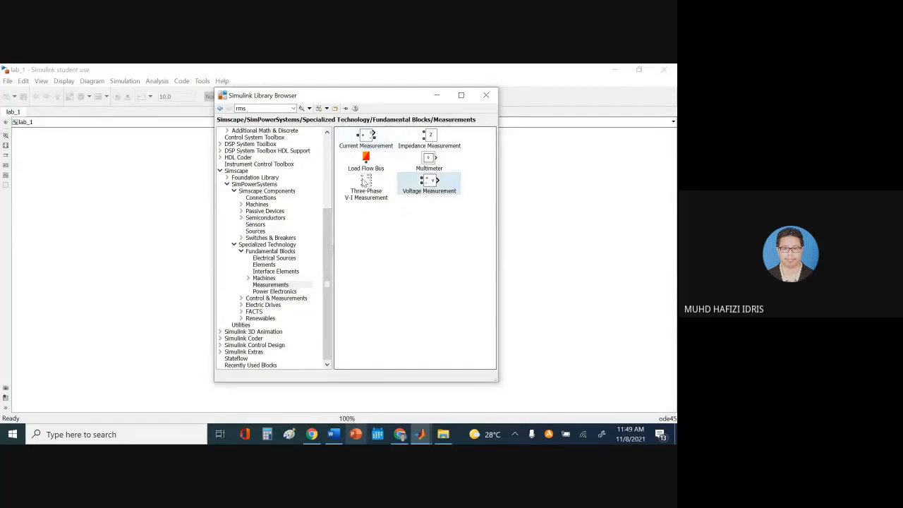
left_click(365, 183)
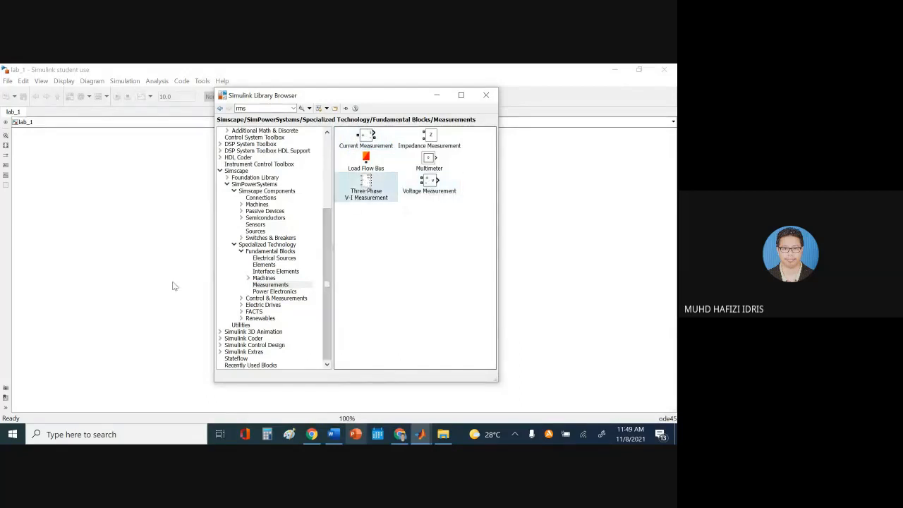
Glance at Power Electronics and Fundamental Blocks, then minimize the Library Browser
left_click(272, 291)
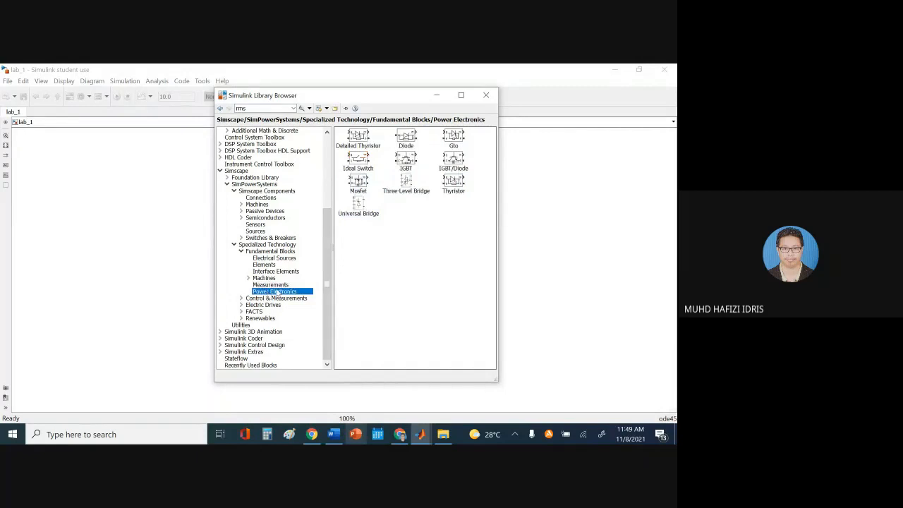
left_click(262, 252)
left_click(436, 94)
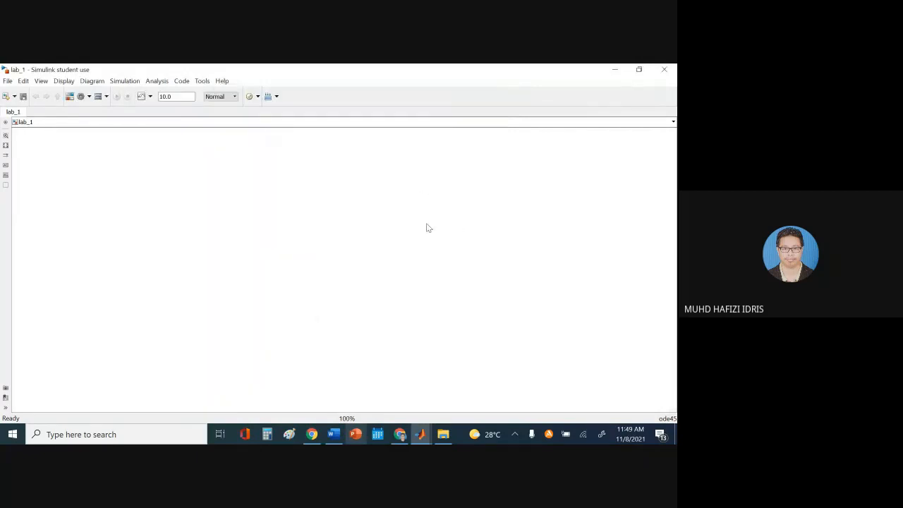
Read the required block list in the Word lab sheet, then bring back the Library Browser
left_click(333, 434)
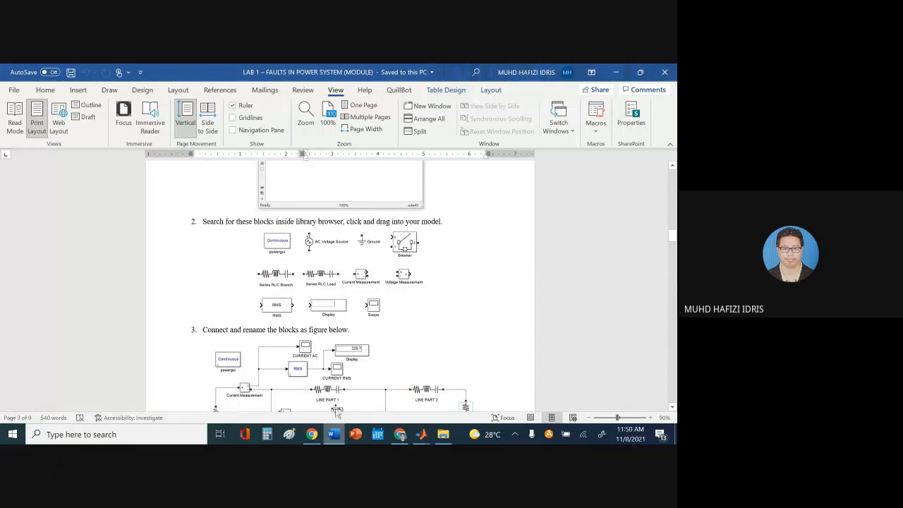
mouse_move(422, 434)
left_click(476, 377)
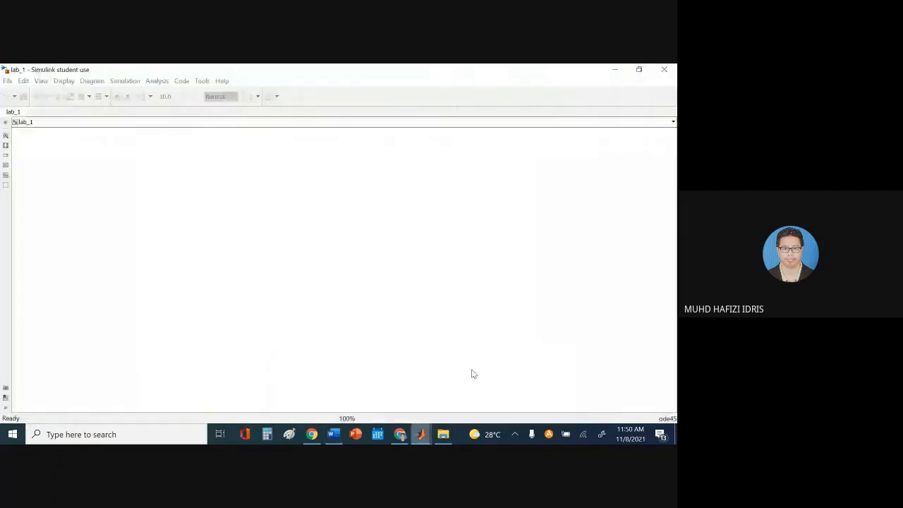
left_click(525, 381)
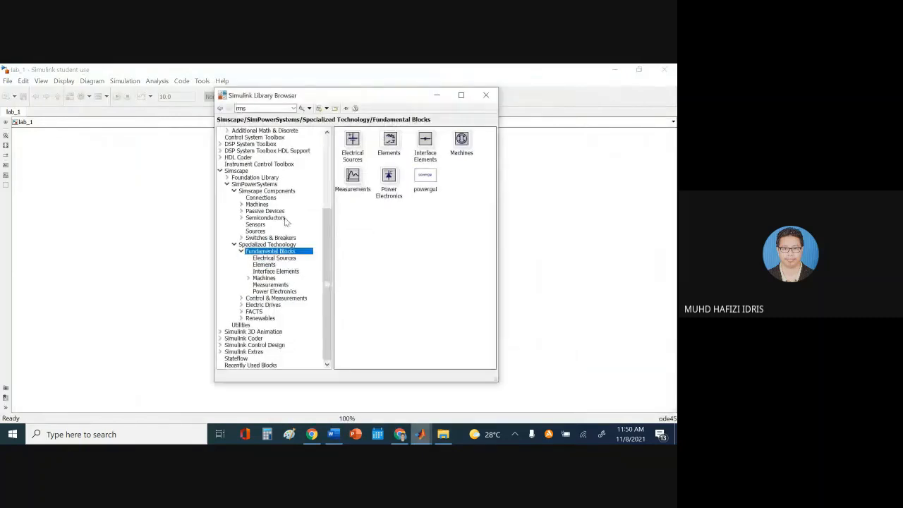
Search the library for powergui and drag the block into the lab_1 model
double_click(241, 108)
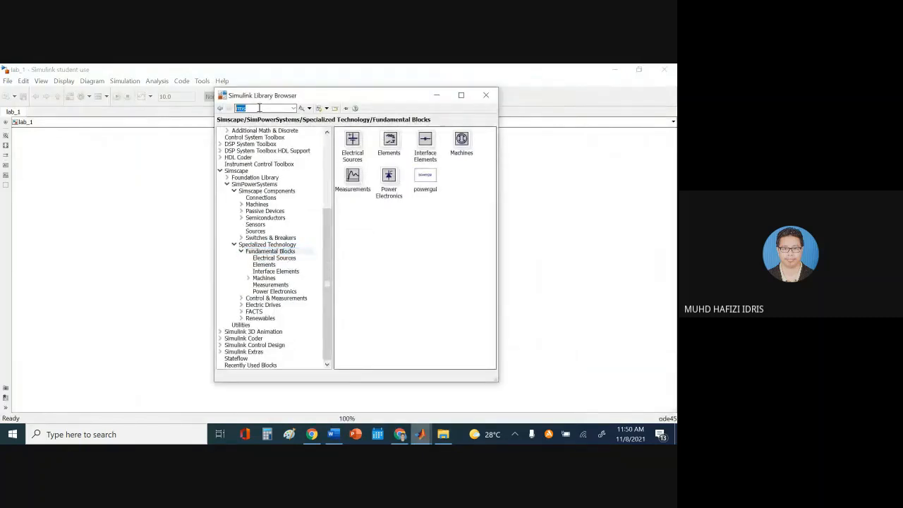
type("powergui")
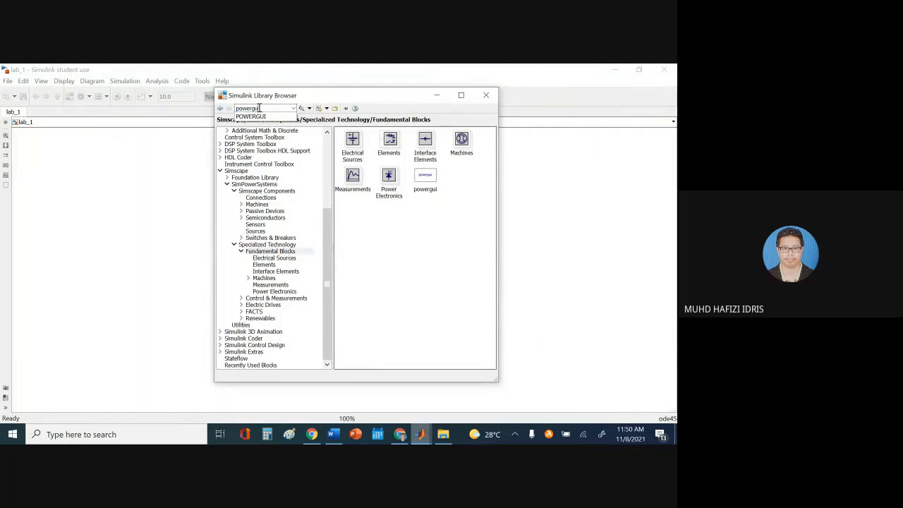
key("Return")
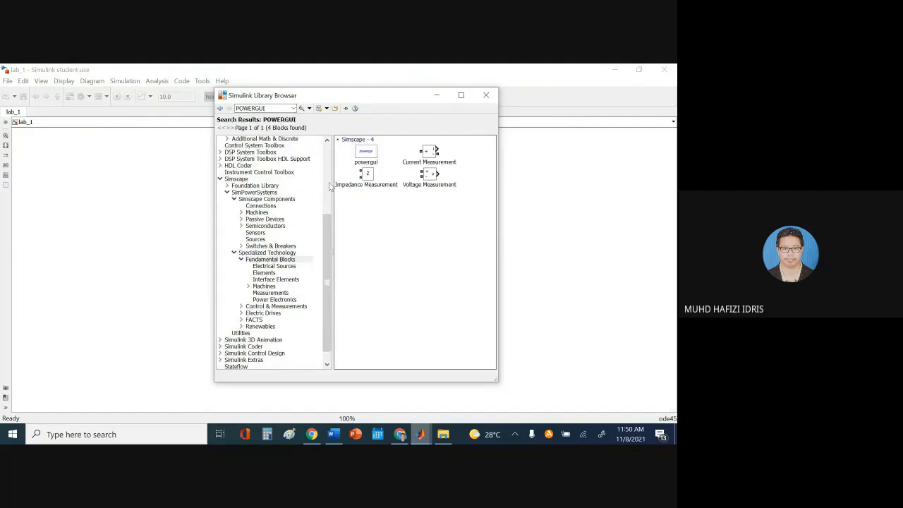
left_click(361, 154)
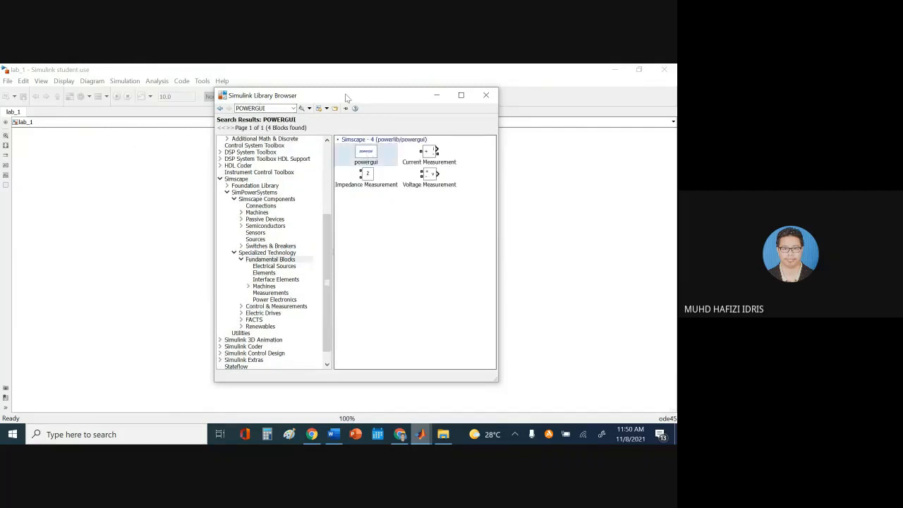
left_click_drag(345, 96, 146, 118)
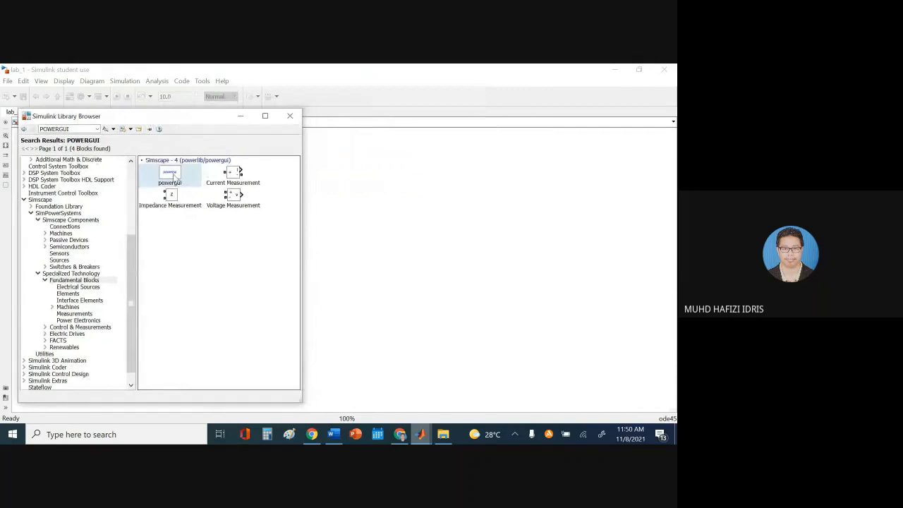
left_click_drag(175, 176, 75, 161)
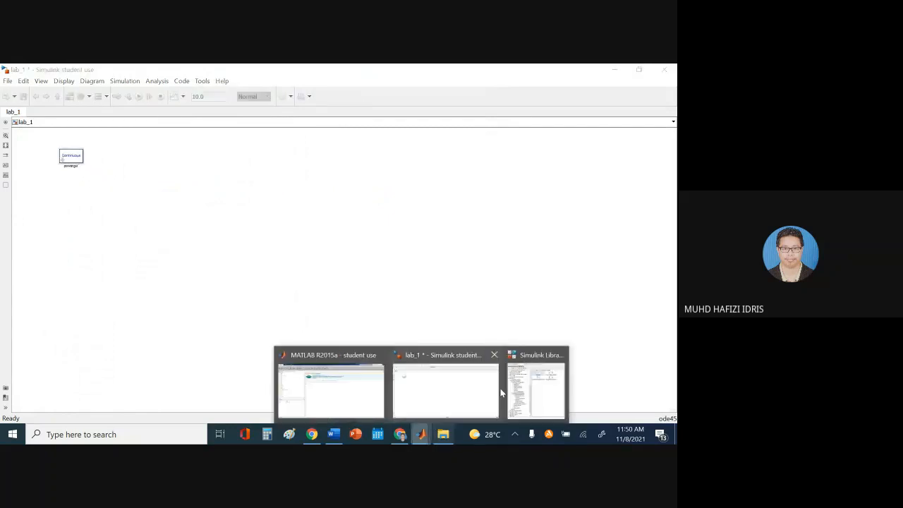
Add powergui via Add block to model lab_1 and place it near the model's top-left corner
left_click(536, 381)
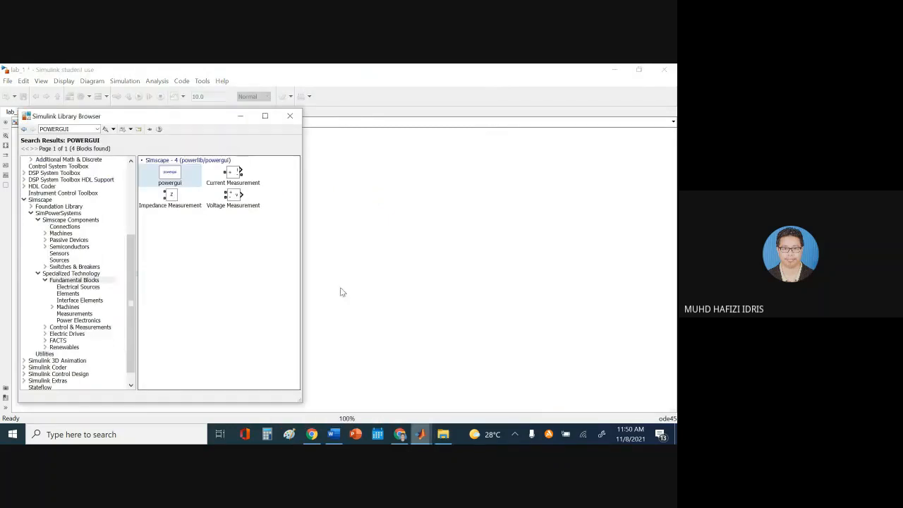
right_click(166, 176)
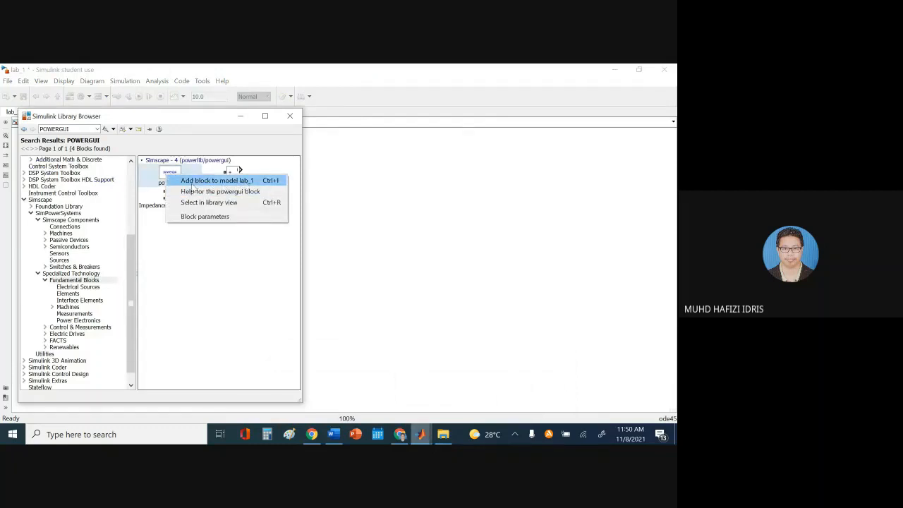
left_click(190, 263)
right_click(171, 173)
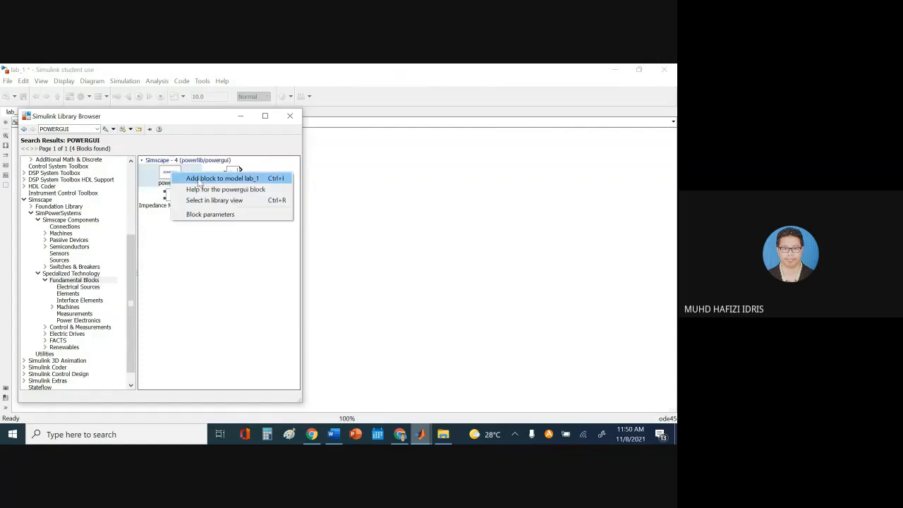
left_click(200, 181)
left_click(376, 220)
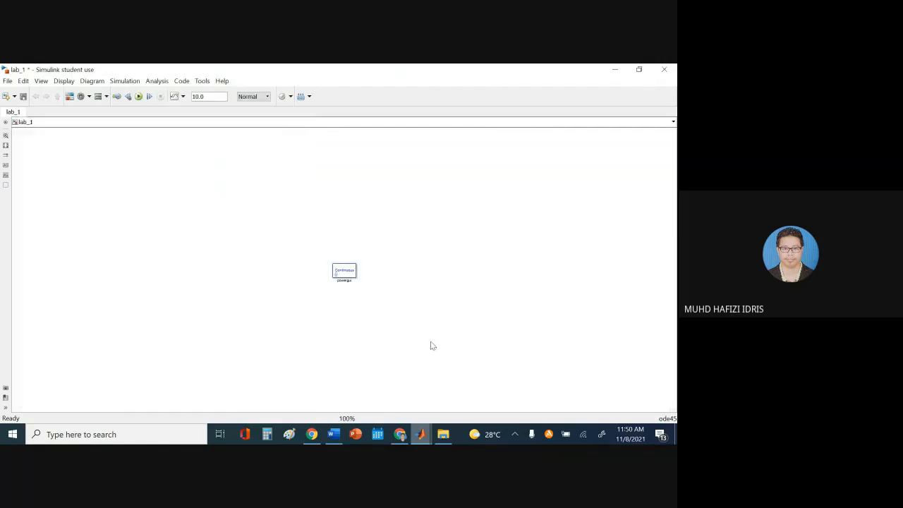
mouse_move(429, 436)
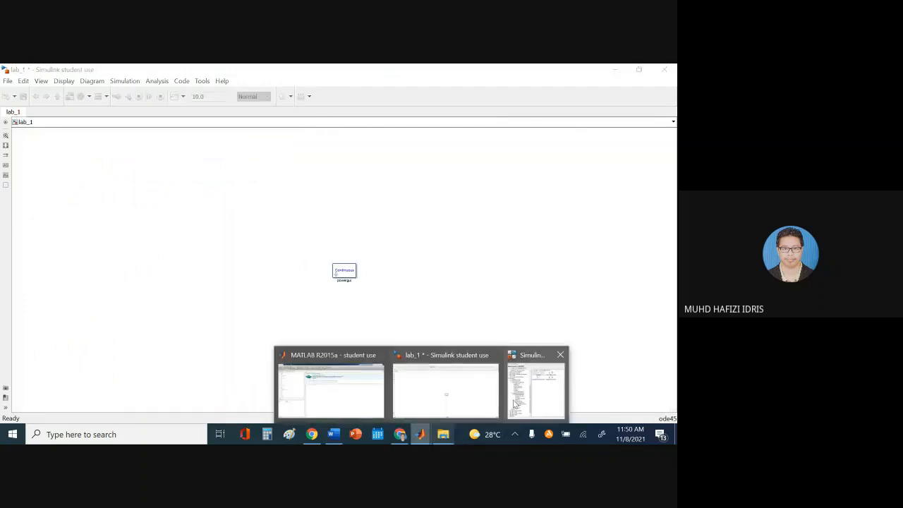
left_click(515, 402)
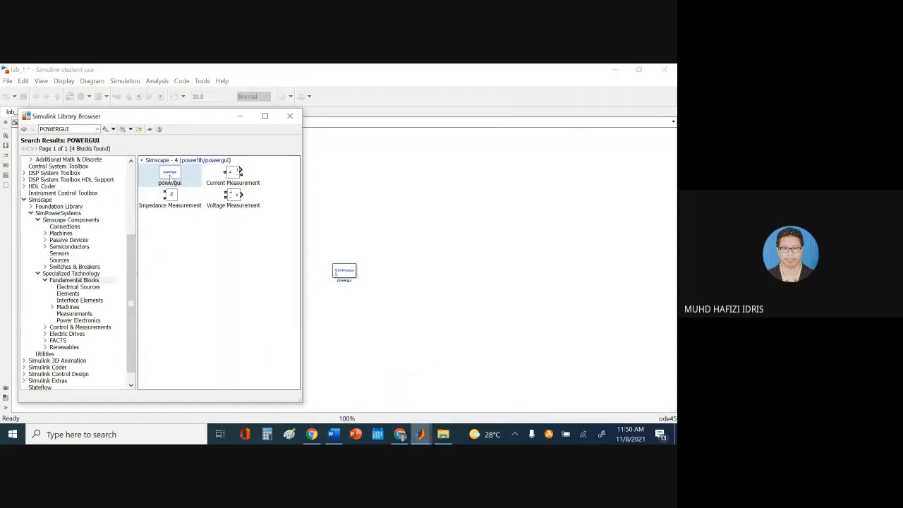
left_click_drag(170, 180, 40, 155)
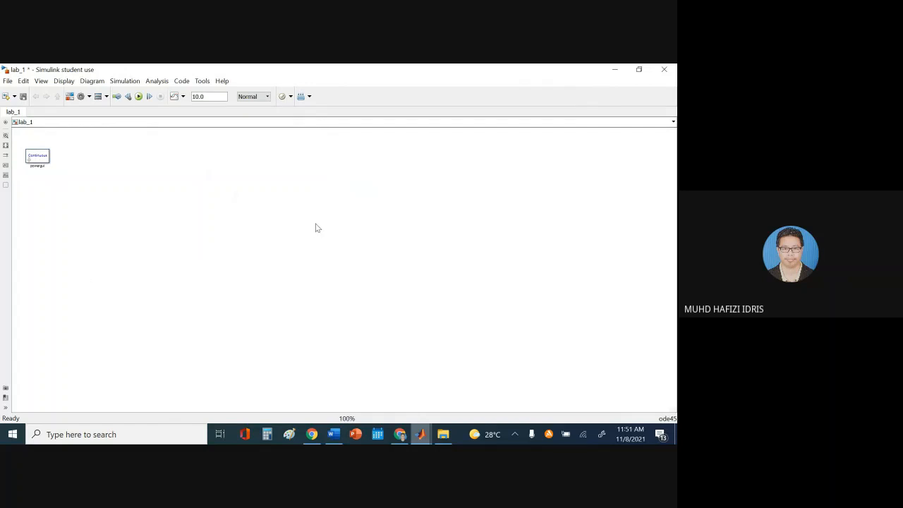
Check the required-blocks figure in the Word lab sheet
mouse_move(334, 434)
left_click(337, 384)
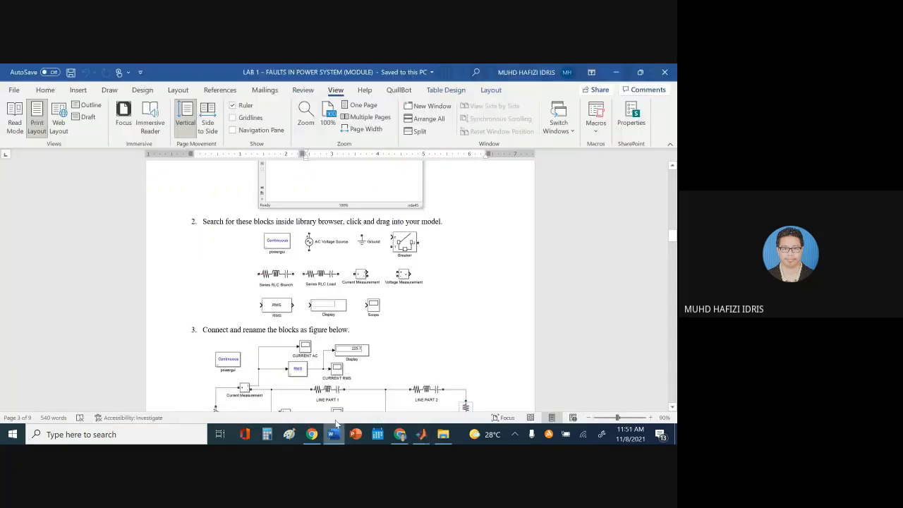
left_click(318, 247)
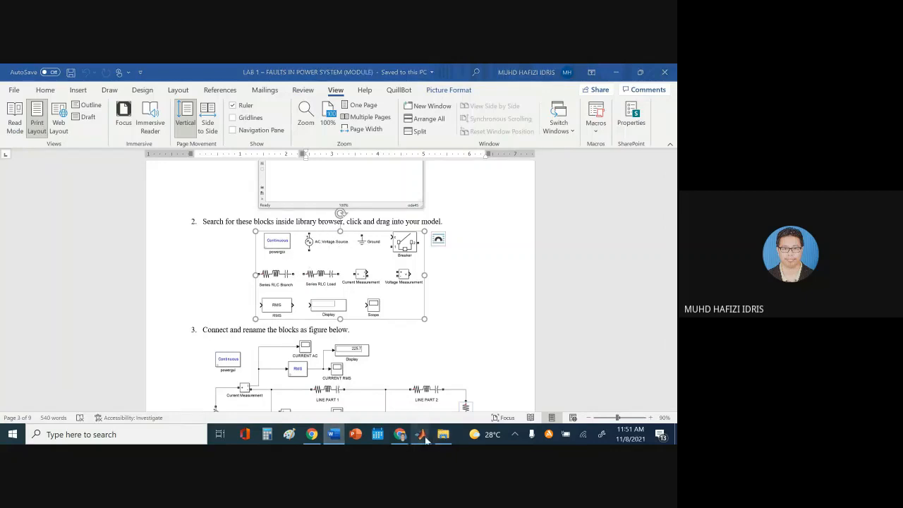
Drag an AC Voltage Source from Electrical Sources into lab_1 beside powergui
mouse_move(422, 434)
left_click(534, 391)
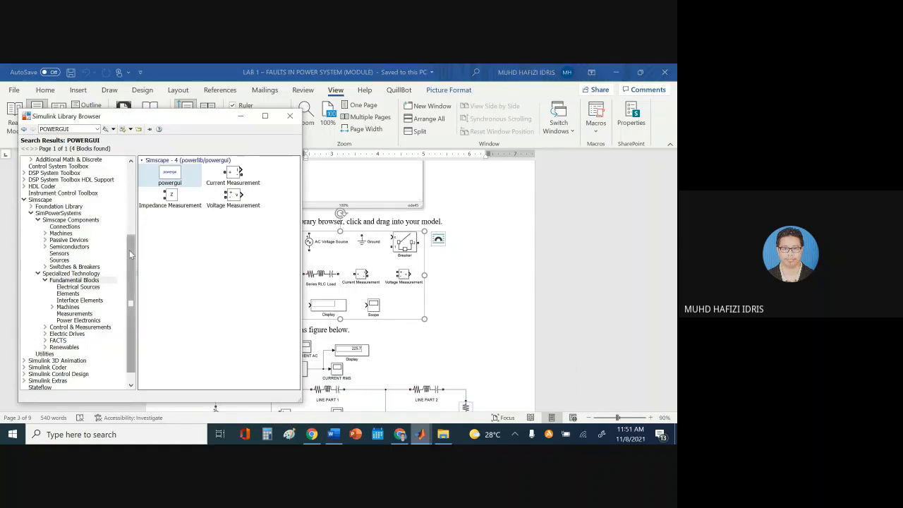
left_click_drag(131, 252, 133, 297)
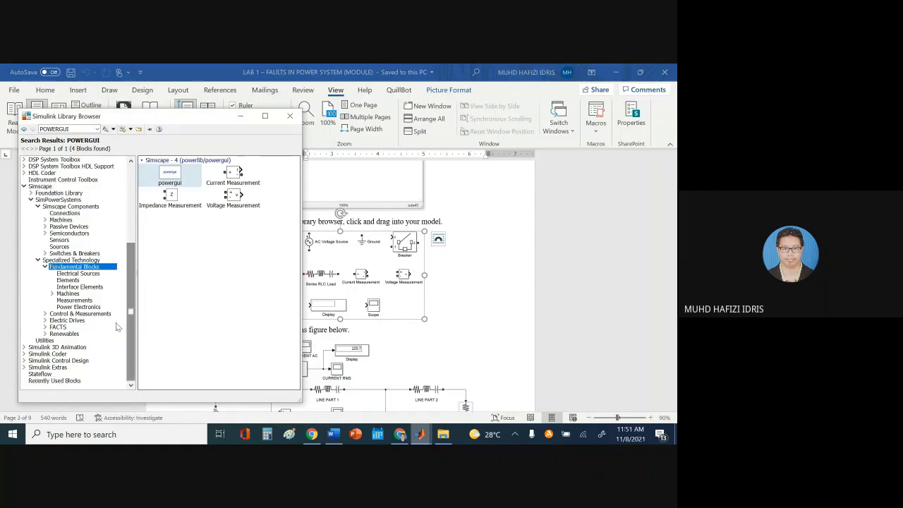
left_click(75, 280)
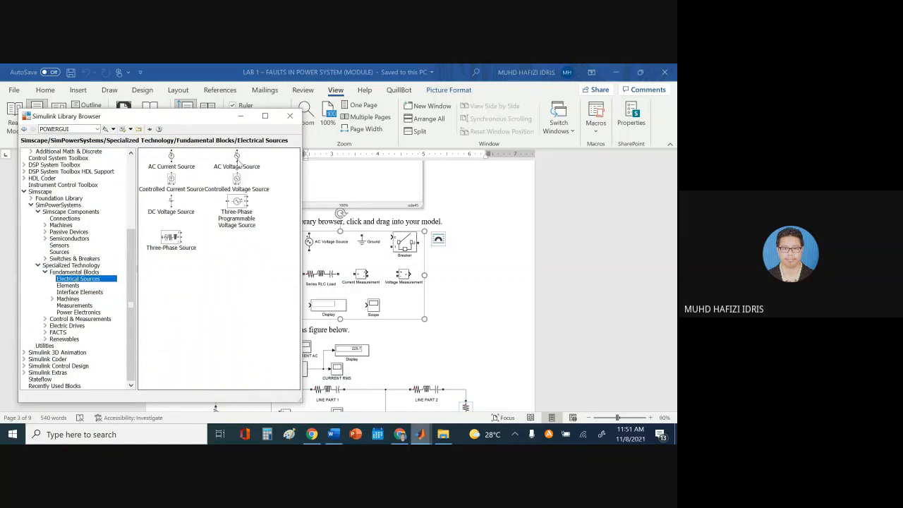
mouse_move(421, 432)
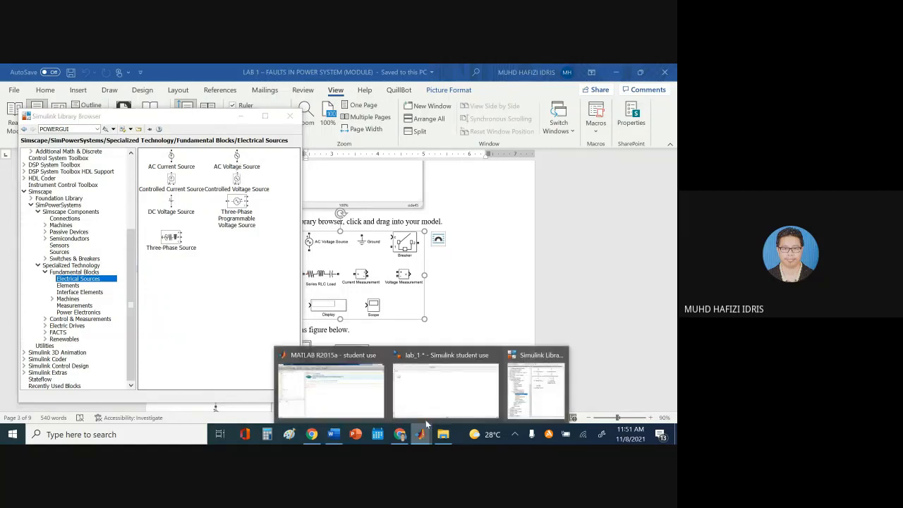
left_click(439, 409)
left_click(518, 390)
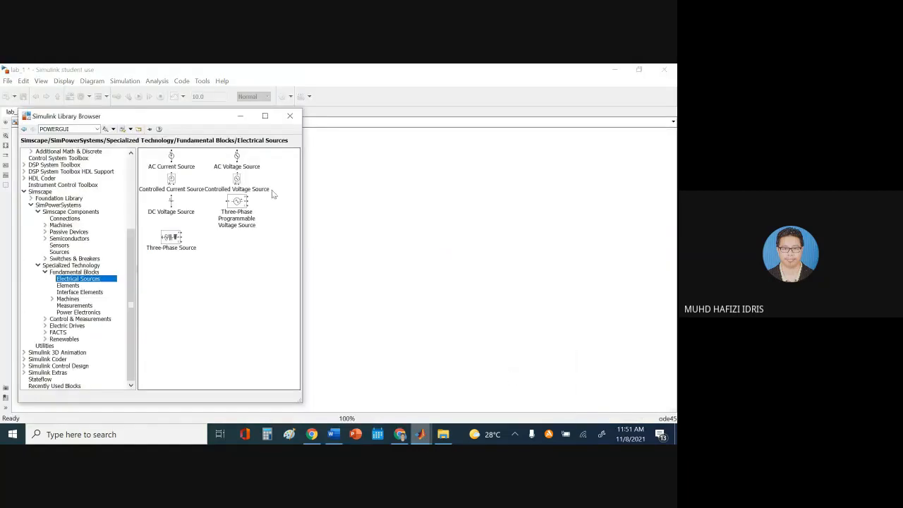
left_click(242, 163)
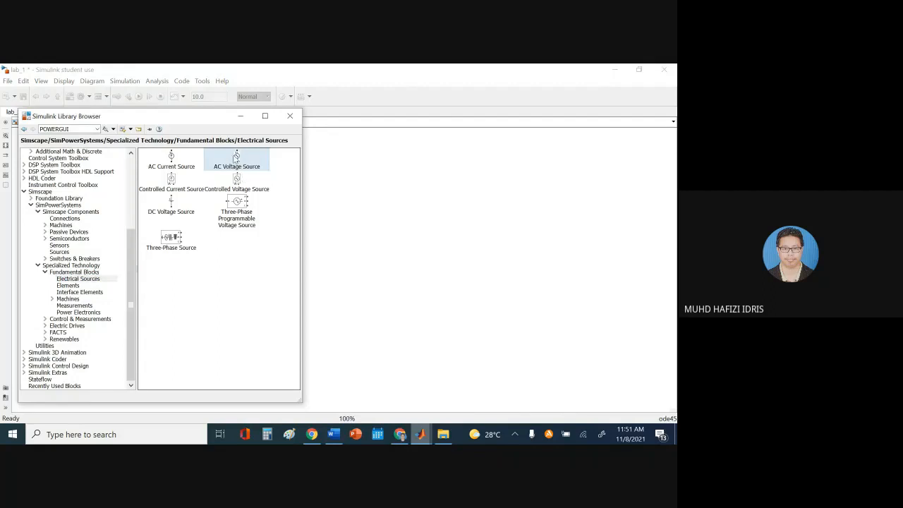
left_click_drag(237, 157, 78, 160)
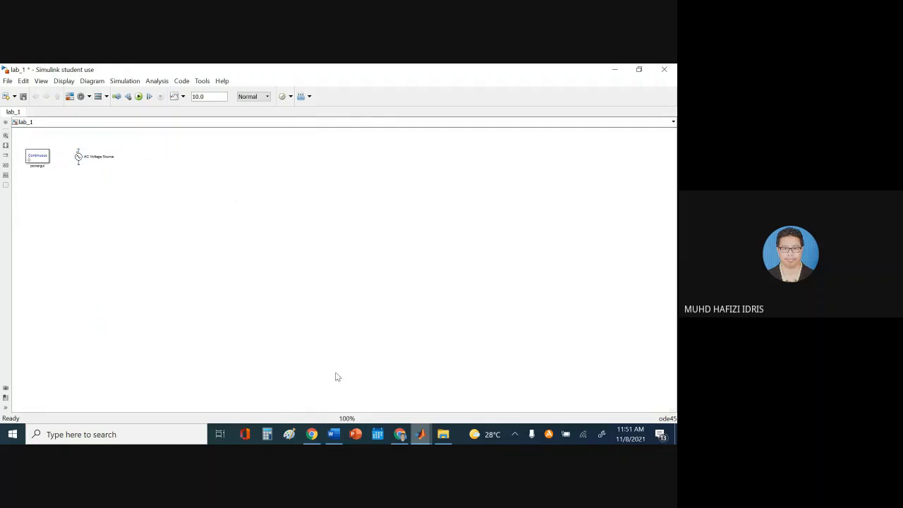
left_click(347, 388)
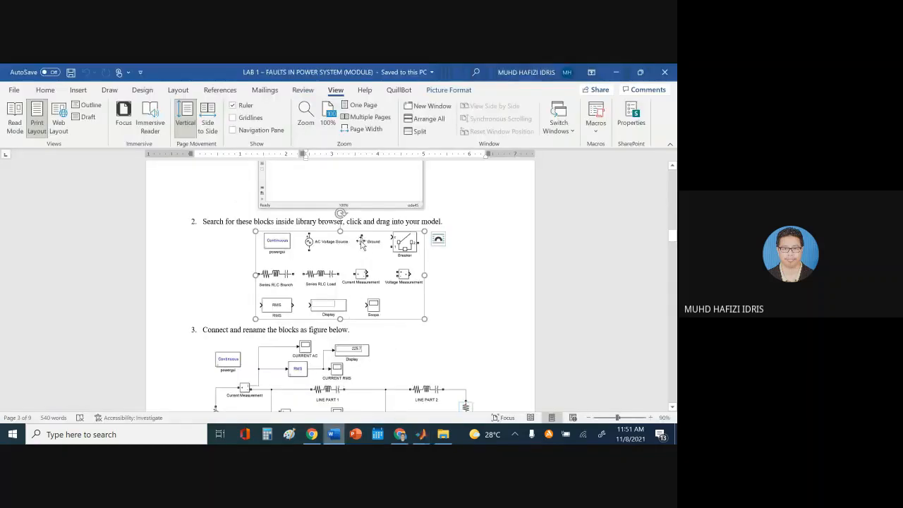
Add a Ground block from Elements to lab_1 and place it beside the AC Voltage Source
left_click(421, 434)
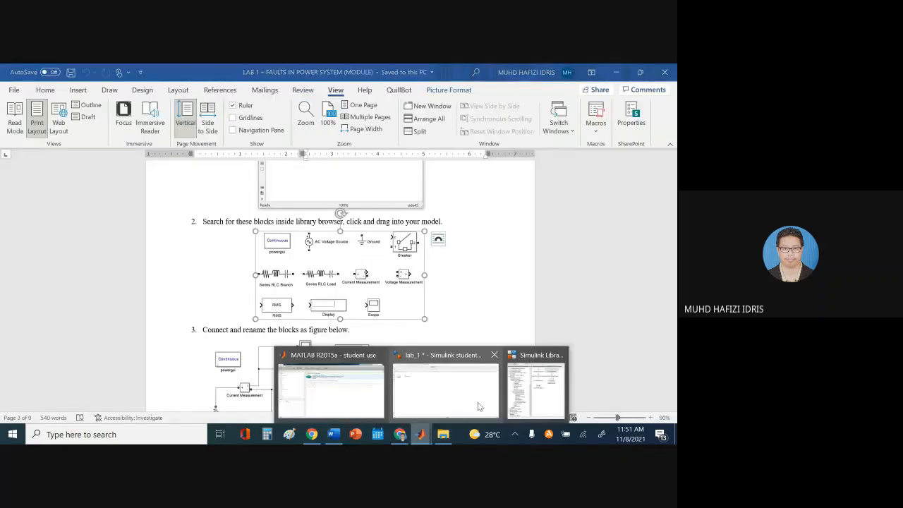
left_click(521, 392)
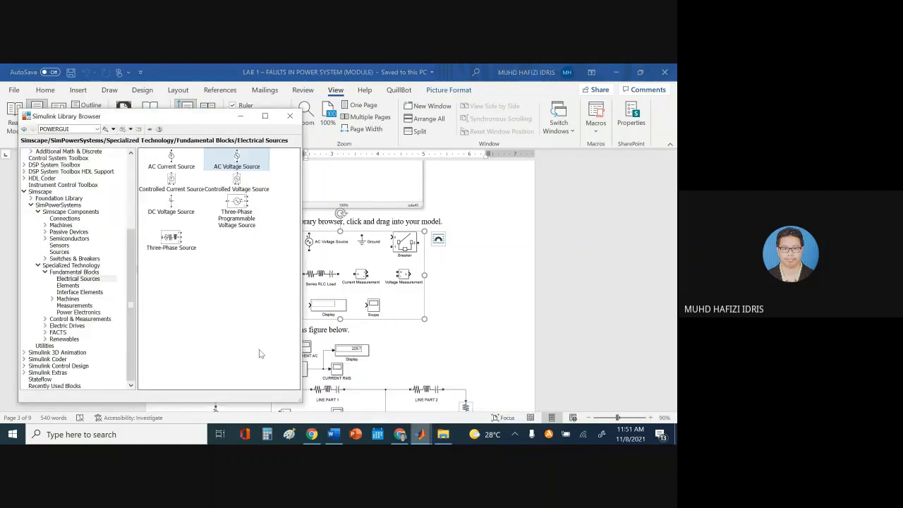
left_click(68, 285)
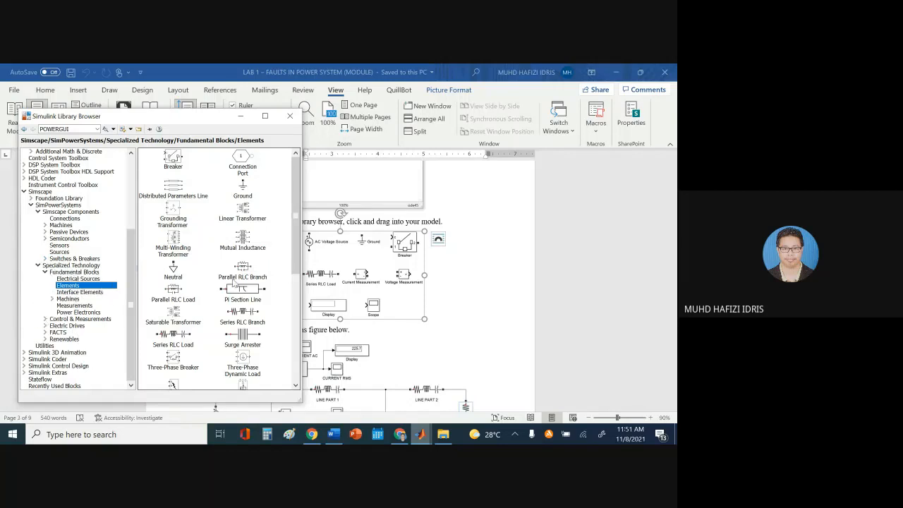
right_click(247, 190)
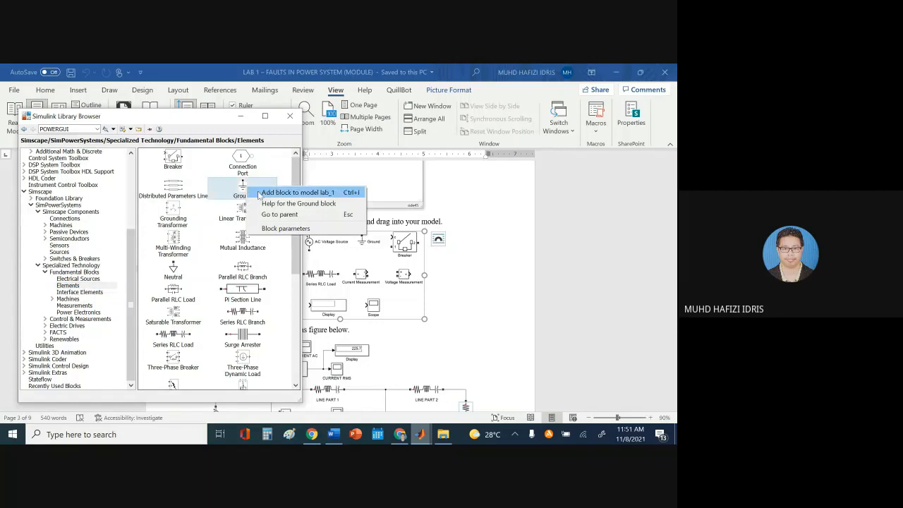
left_click(258, 193)
mouse_move(421, 434)
left_click(439, 403)
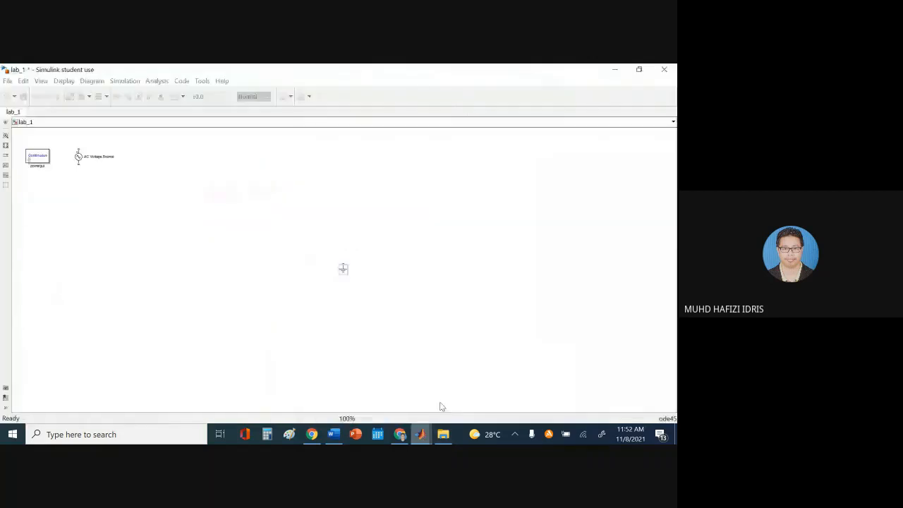
left_click_drag(343, 272, 145, 167)
mouse_move(408, 438)
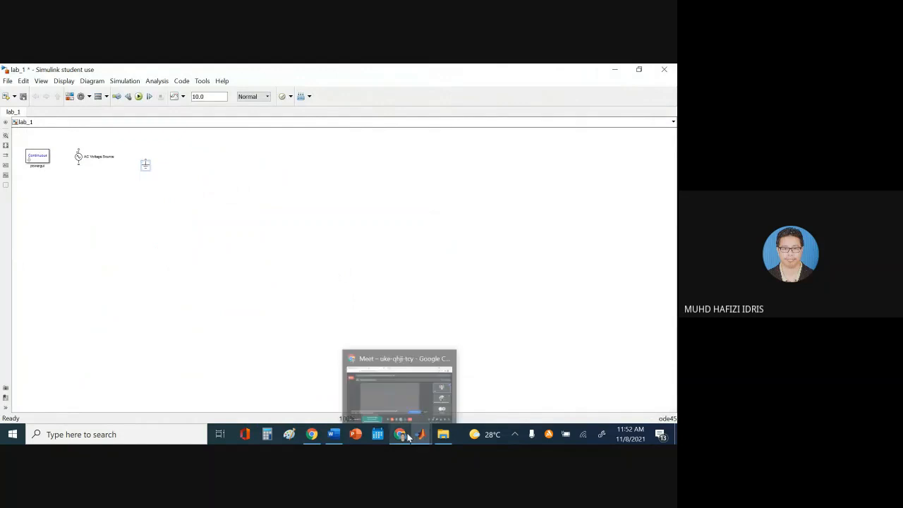
left_click(334, 434)
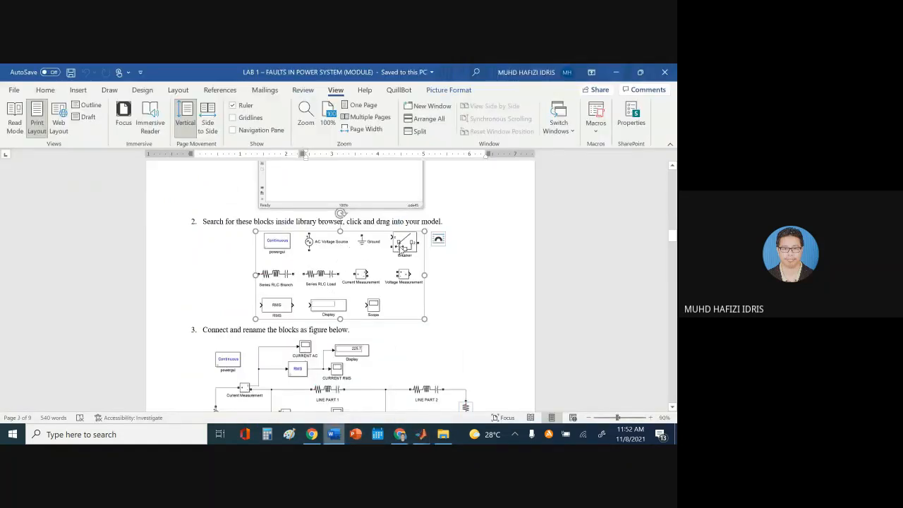
Add a Breaker block from Elements to lab_1 and place it right of Ground
mouse_move(420, 434)
left_click(523, 399)
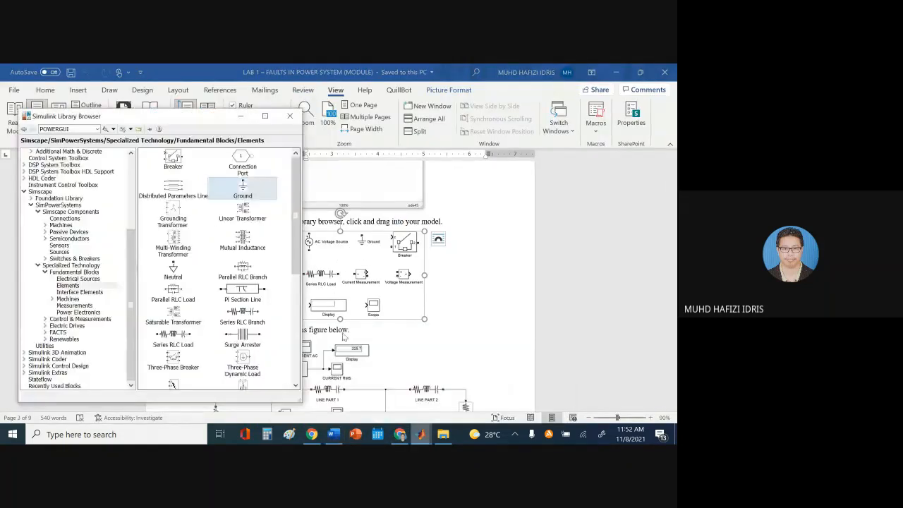
left_click(59, 285)
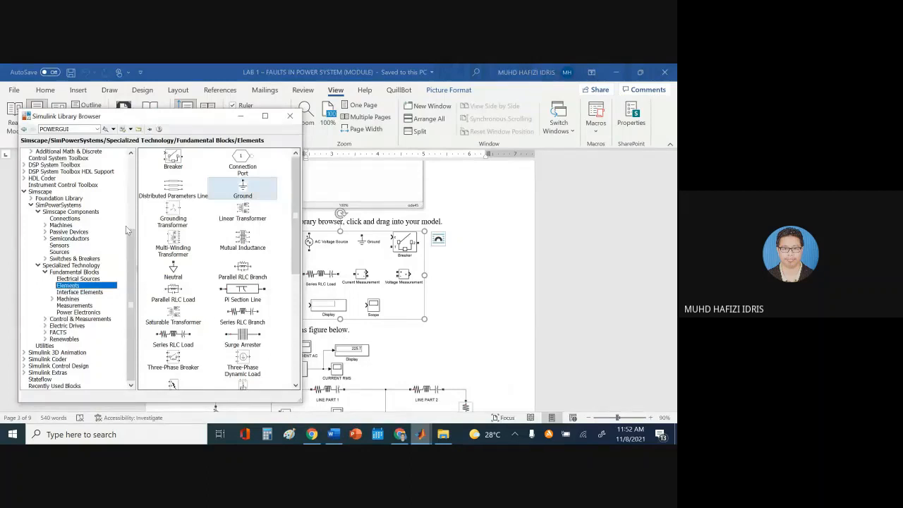
left_click(174, 164)
right_click(174, 163)
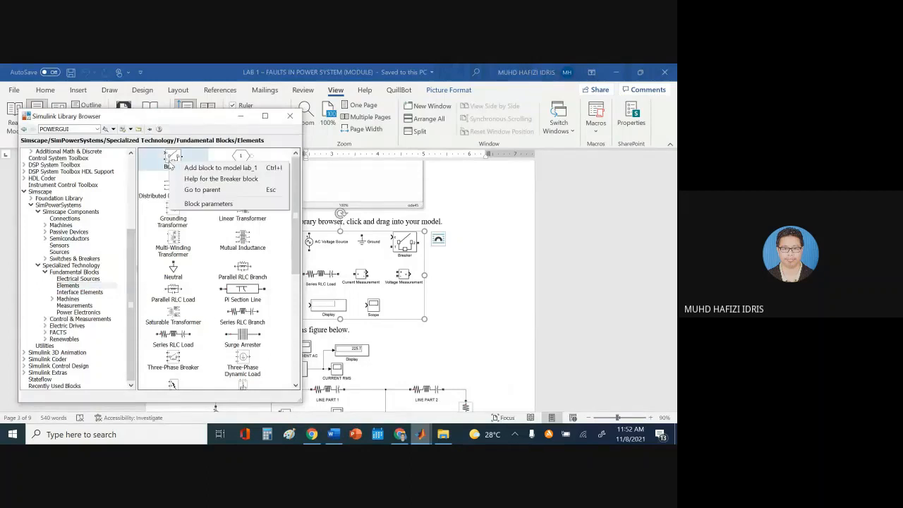
left_click(182, 167)
mouse_move(421, 434)
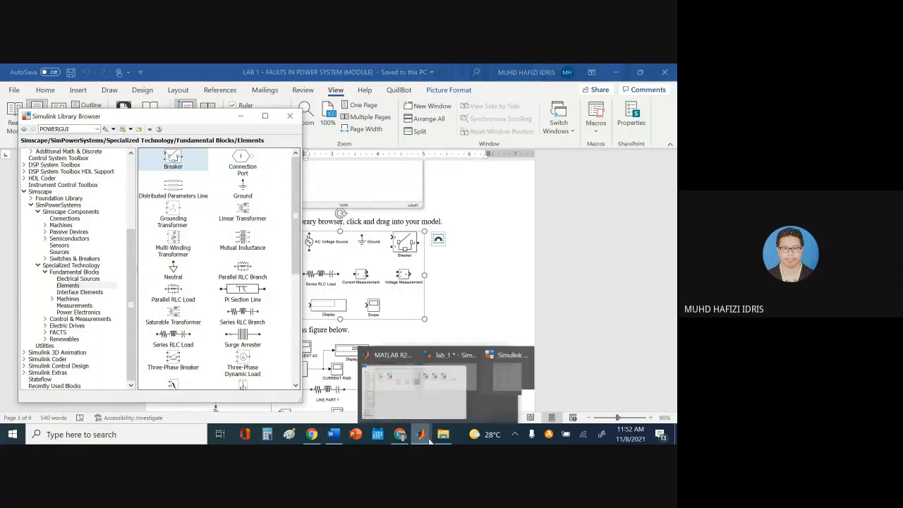
left_click(469, 397)
left_click_drag(347, 279, 196, 176)
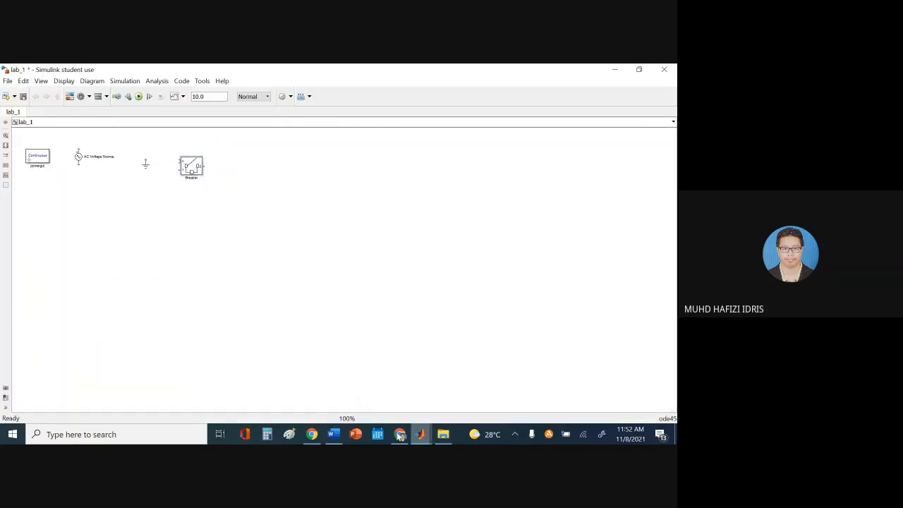
left_click(334, 433)
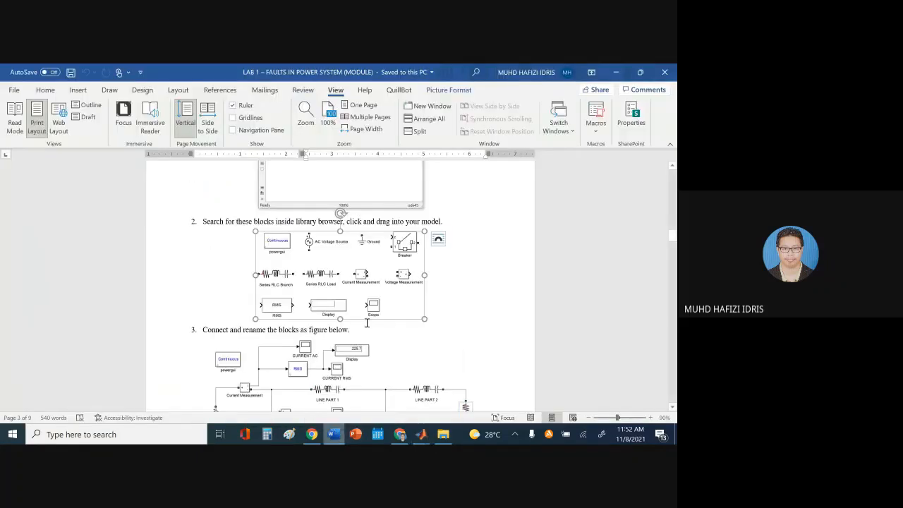
left_click(344, 437)
Drag a Series RLC Branch from Elements into lab_1 after the Breaker
mouse_move(418, 435)
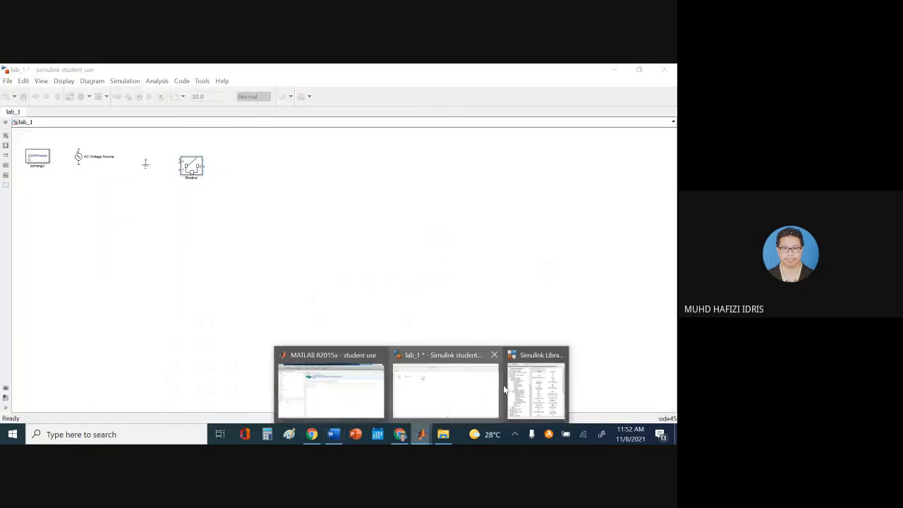
left_click(536, 381)
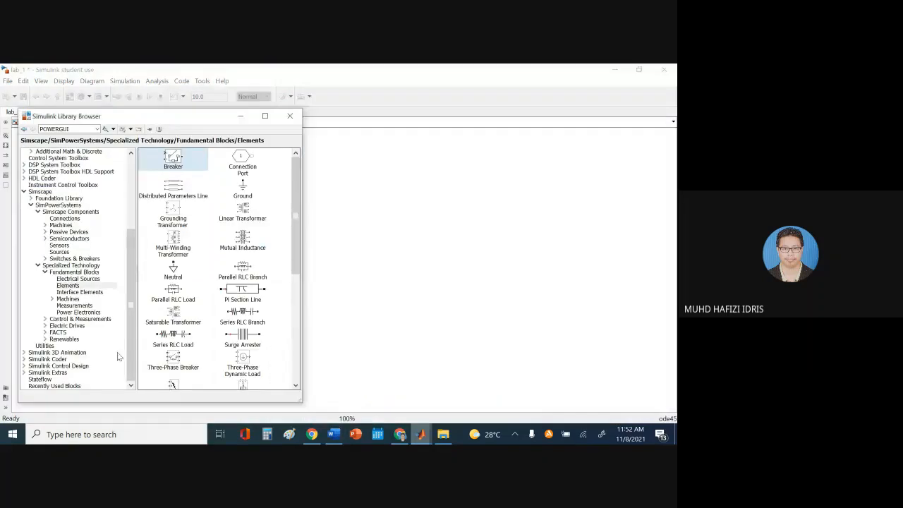
left_click(69, 286)
left_click_drag(295, 248, 296, 284)
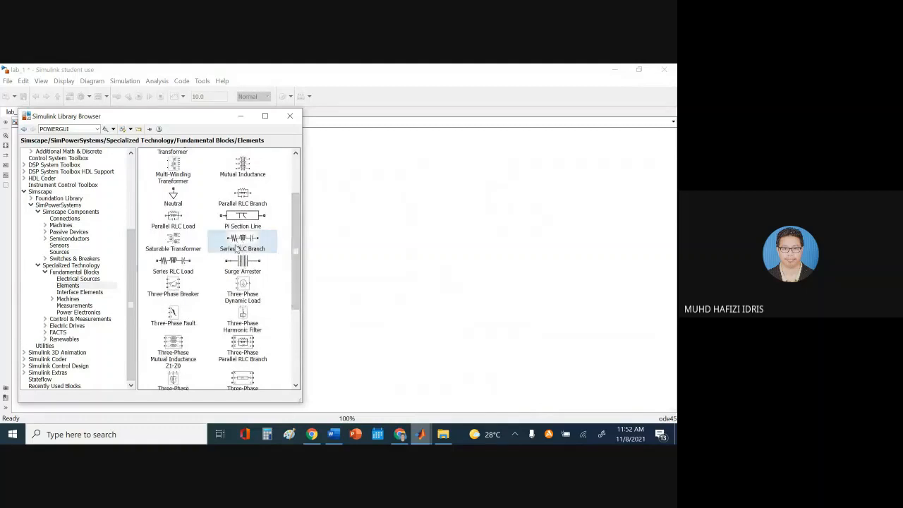
left_click_drag(237, 249, 250, 168)
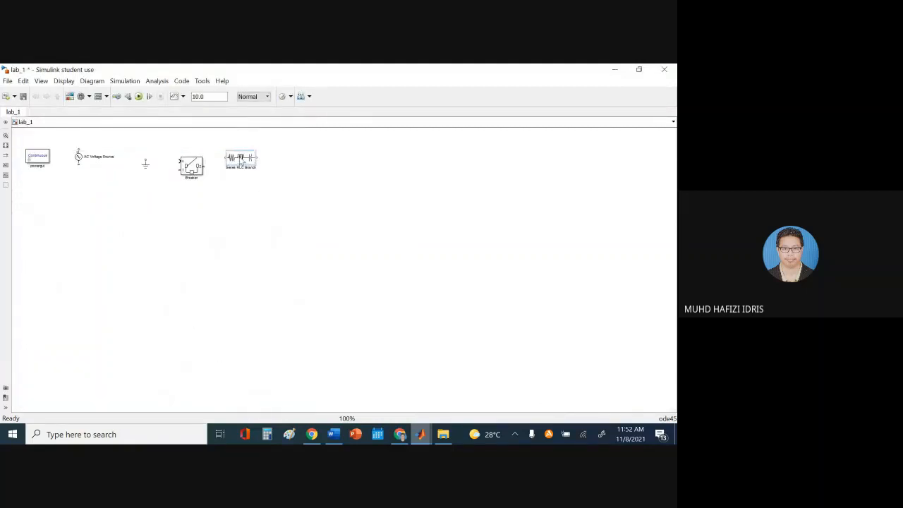
left_click(333, 434)
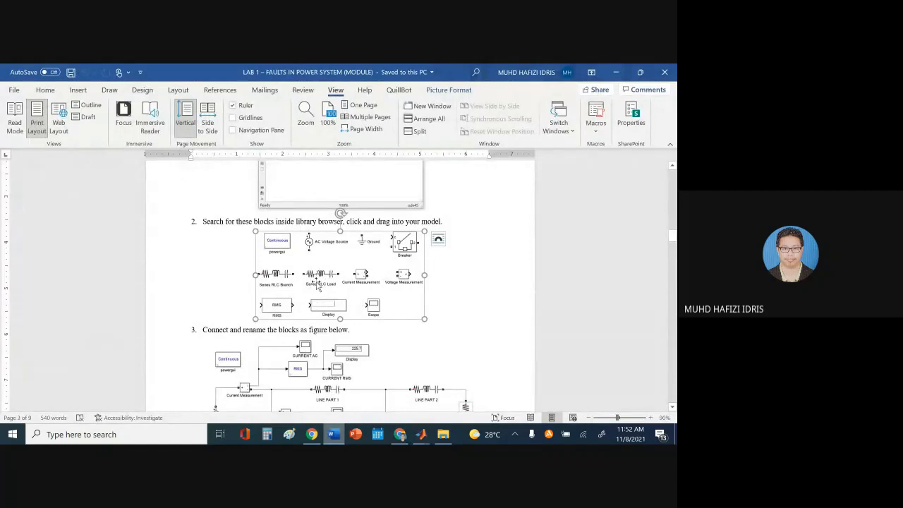
Add a Series RLC Load to lab_1 and place it beside the Series RLC Branch
mouse_move(421, 434)
left_click(468, 357)
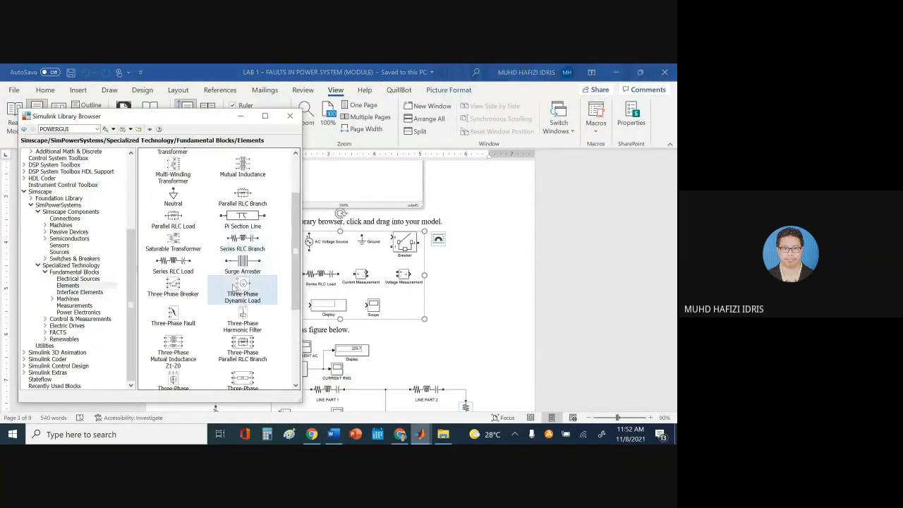
right_click(179, 268)
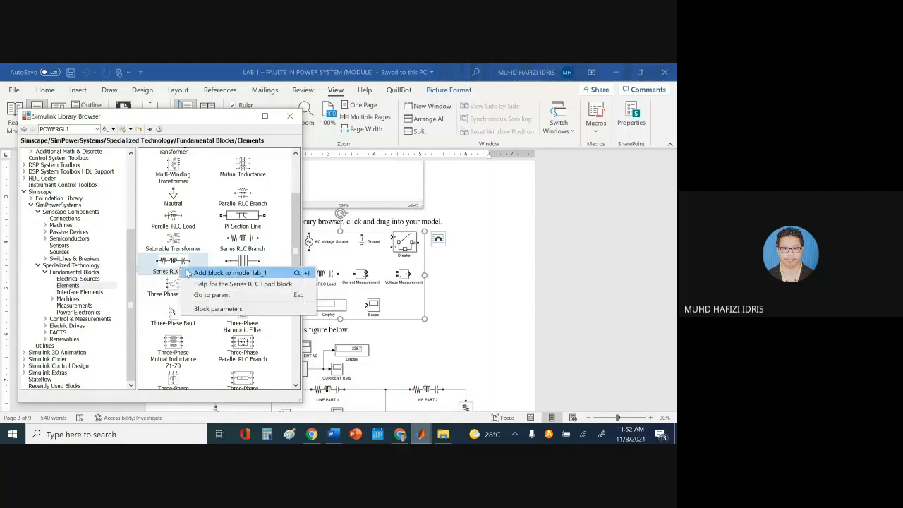
left_click(199, 276)
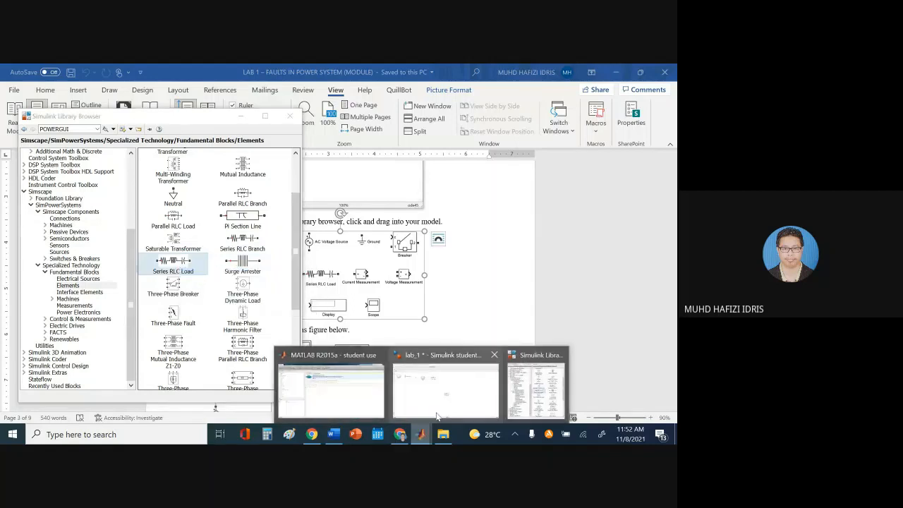
left_click(427, 385)
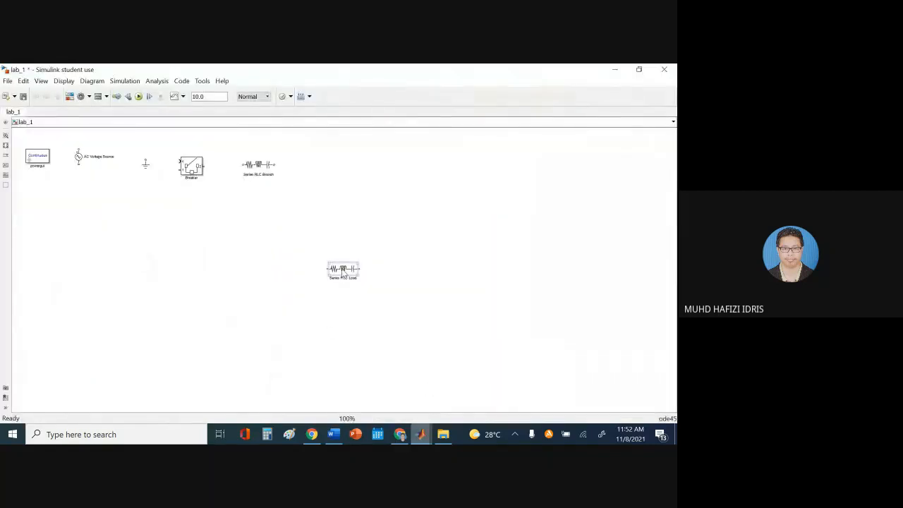
left_click_drag(342, 277, 322, 173)
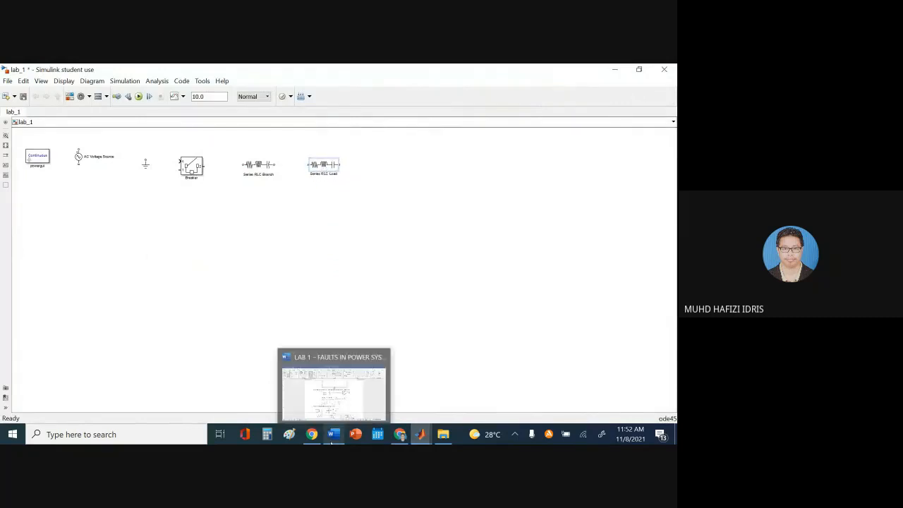
left_click(335, 385)
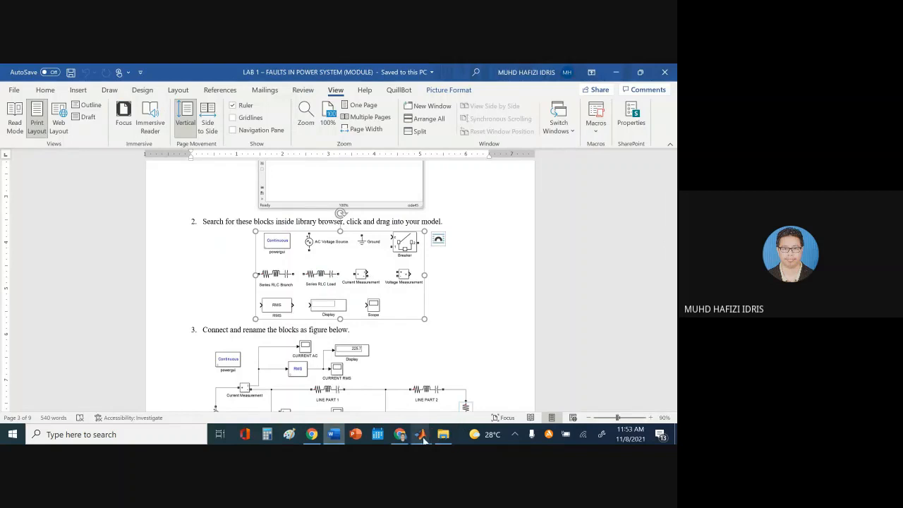
Add Current Measurement and Voltage Measurement from the Measurements library to lab_1
mouse_move(422, 434)
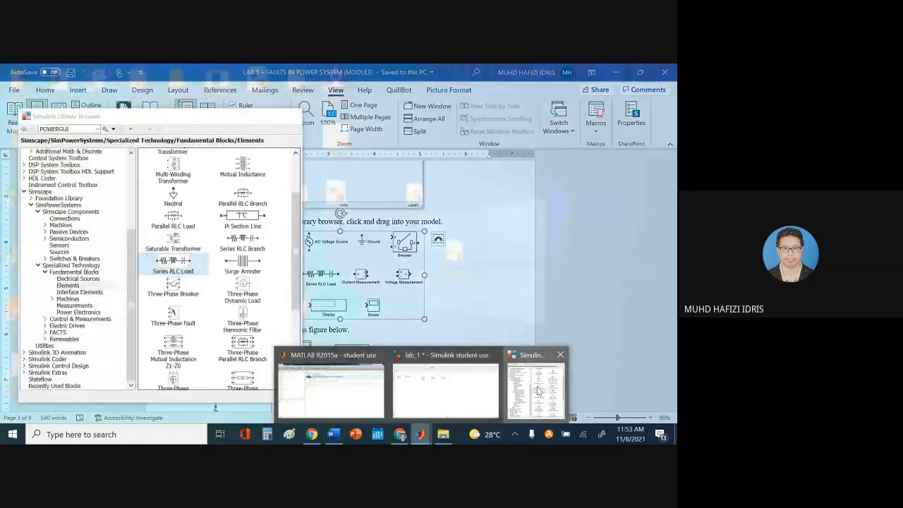
left_click(538, 390)
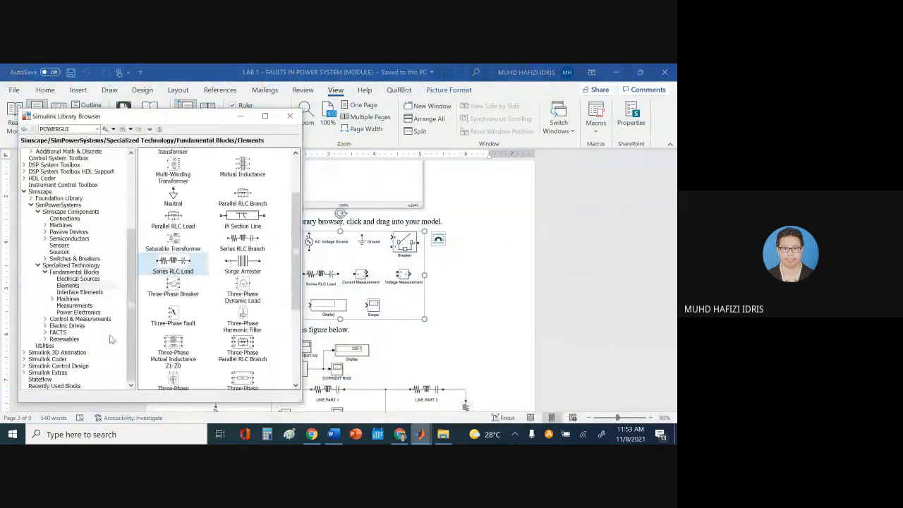
left_click(74, 306)
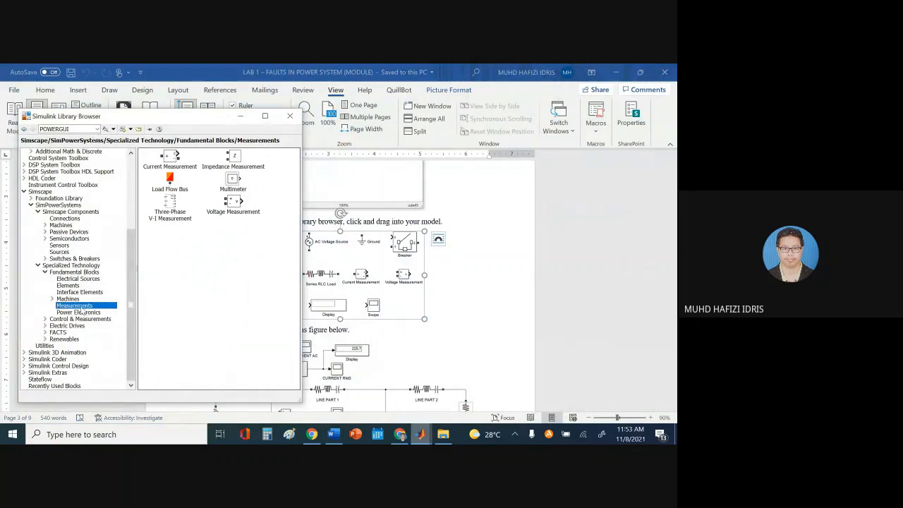
right_click(173, 157)
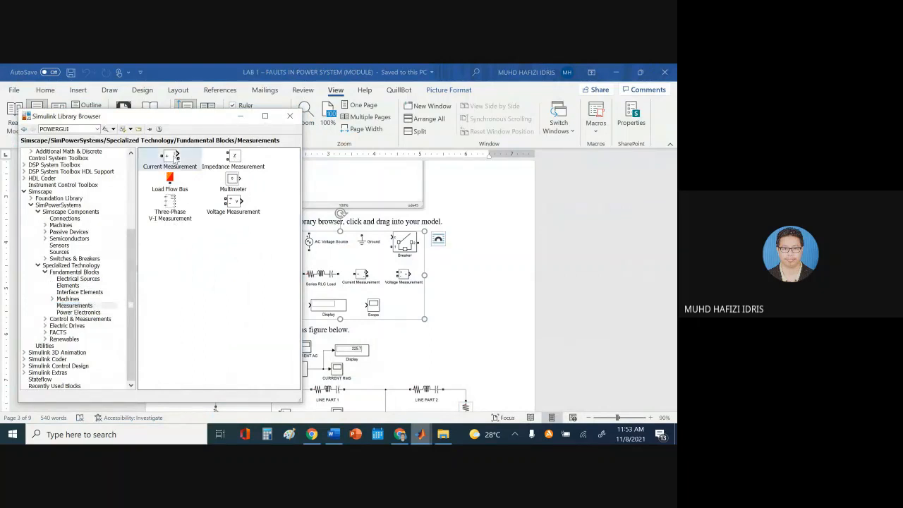
left_click(191, 162)
right_click(238, 205)
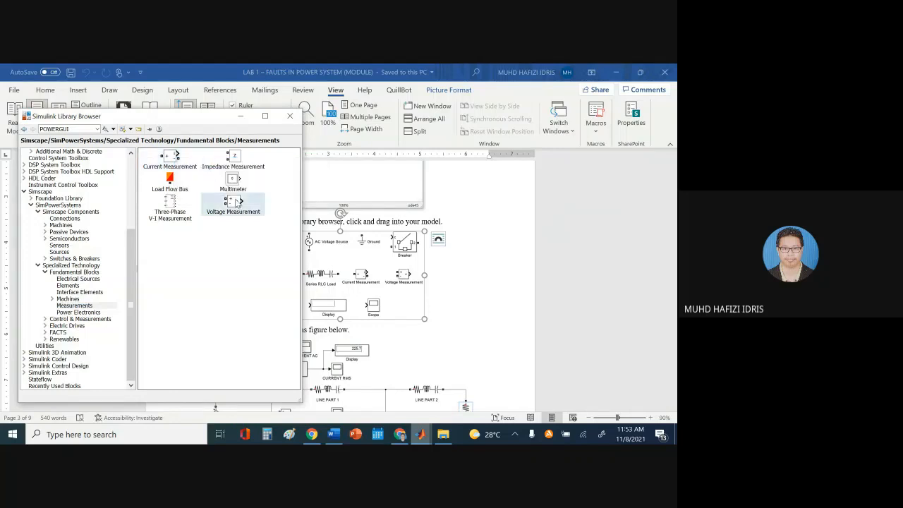
left_click(248, 204)
Arrange Voltage Measurement below powergui with Current Measurement to its right
mouse_move(421, 434)
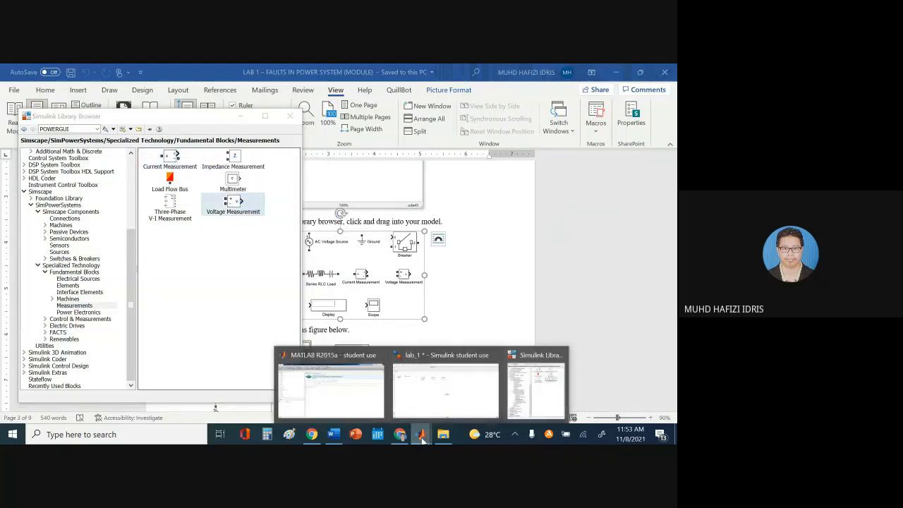
left_click(439, 387)
left_click_drag(265, 253, 37, 206)
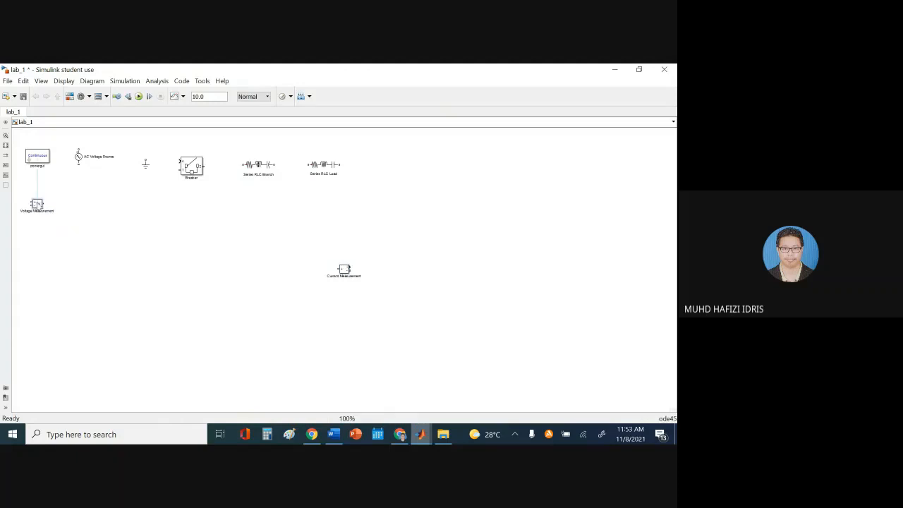
left_click_drag(347, 270, 104, 210)
mouse_move(333, 433)
left_click(322, 353)
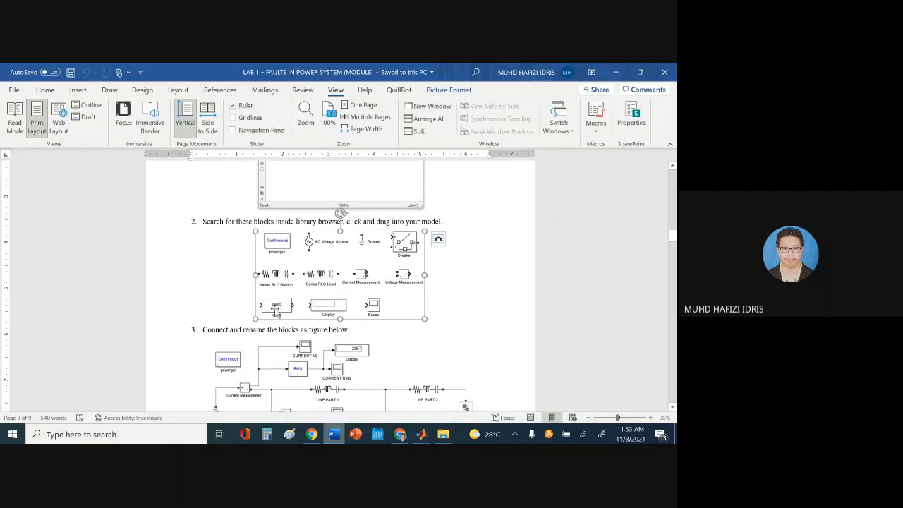
Search the Library Browser for rms blocks
mouse_move(421, 432)
left_click(536, 385)
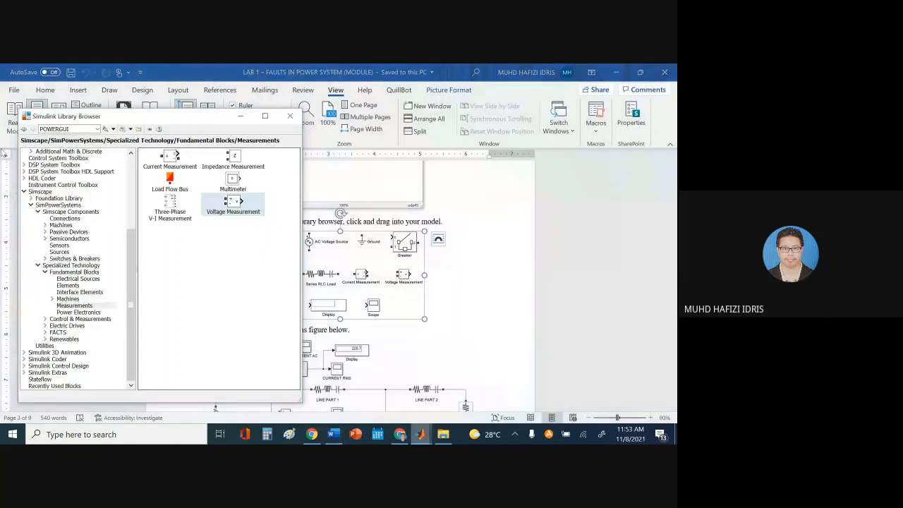
double_click(74, 129)
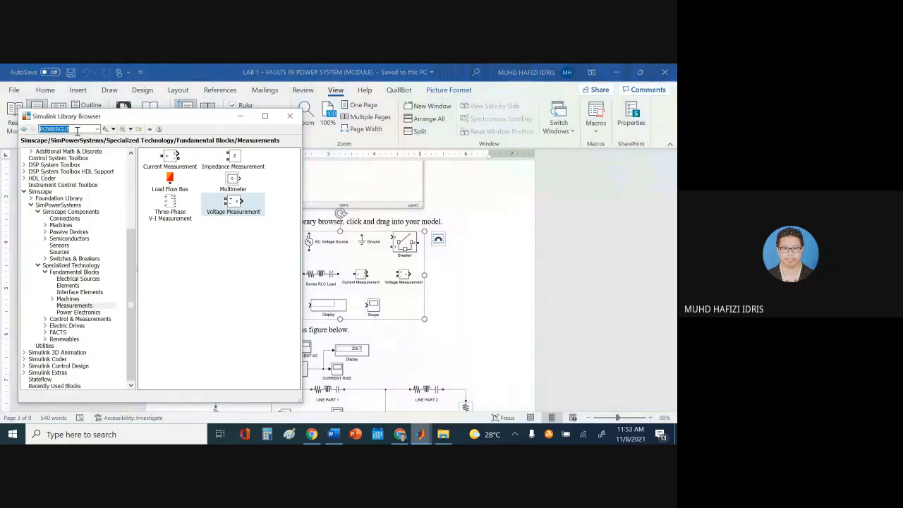
type("rms")
key("Return")
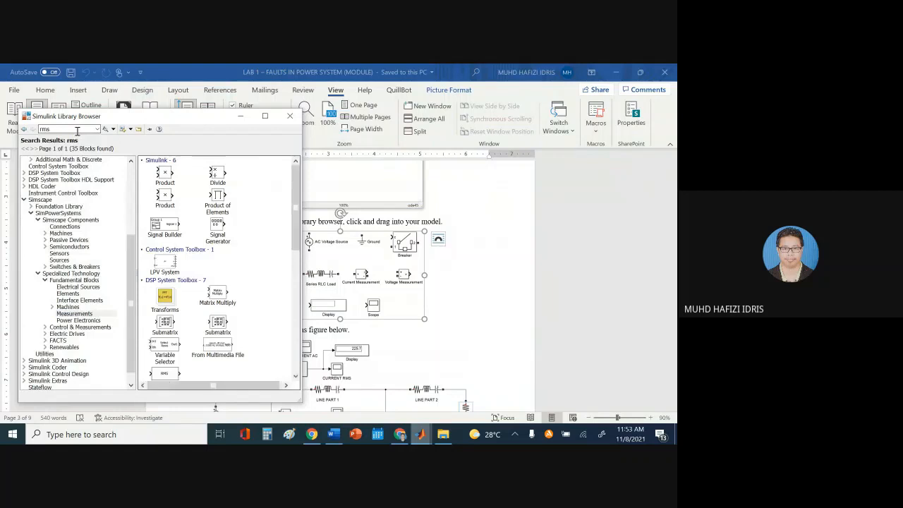
Add the RMS block from the search results to model lab_1
left_click_drag(295, 201, 274, 206)
left_click_drag(294, 246, 297, 325)
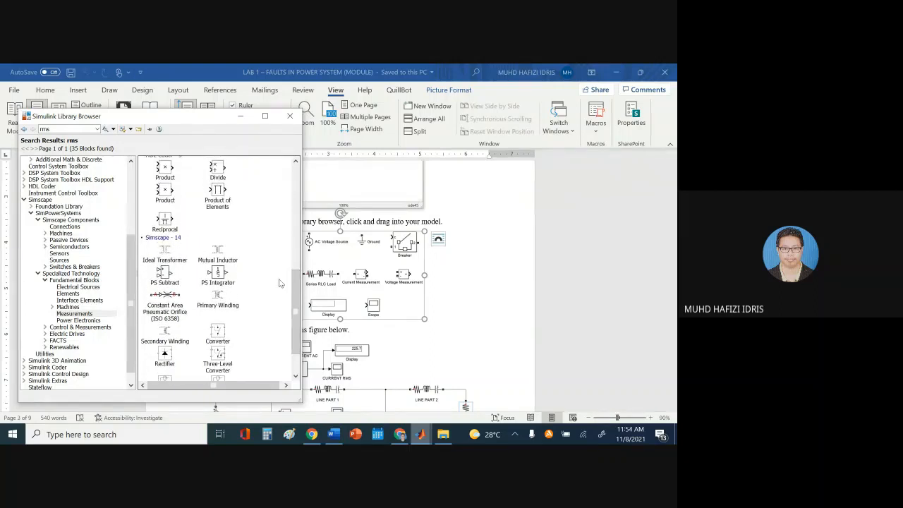
scroll(235, 353, "down", 2)
left_click(166, 366)
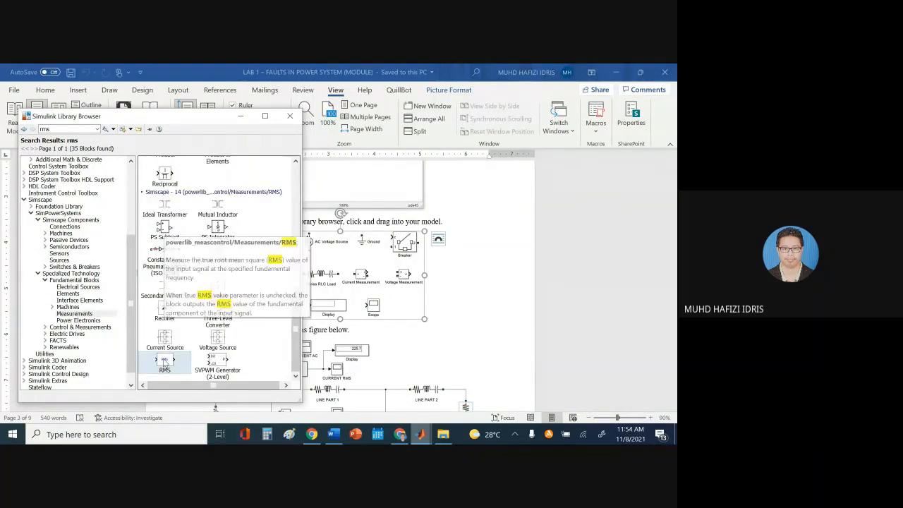
right_click(165, 362)
left_click(227, 277)
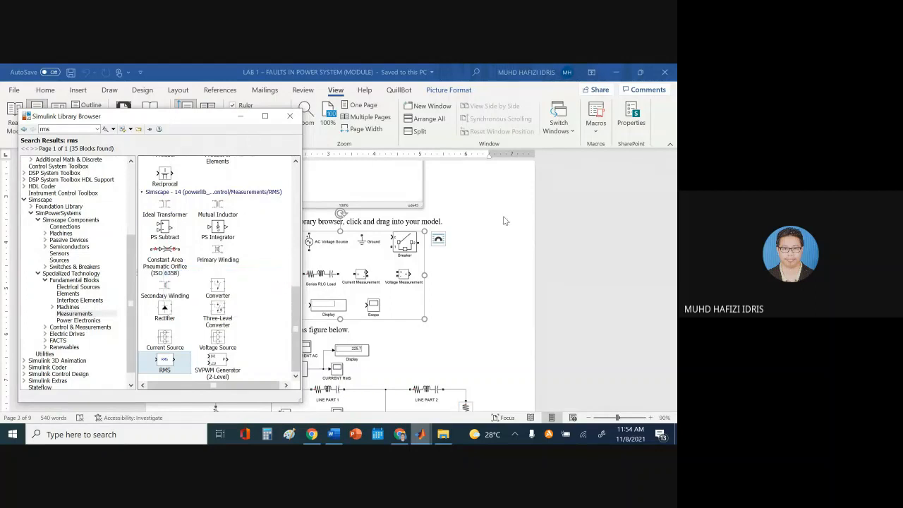
mouse_move(427, 437)
left_click(450, 380)
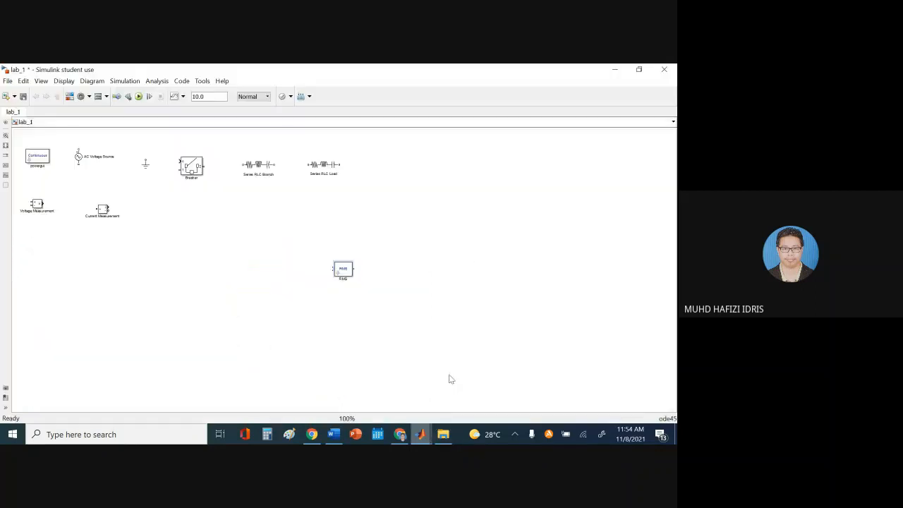
Move the RMS block beside the Current Measurement block
left_click_drag(342, 273, 154, 212)
left_click(334, 434)
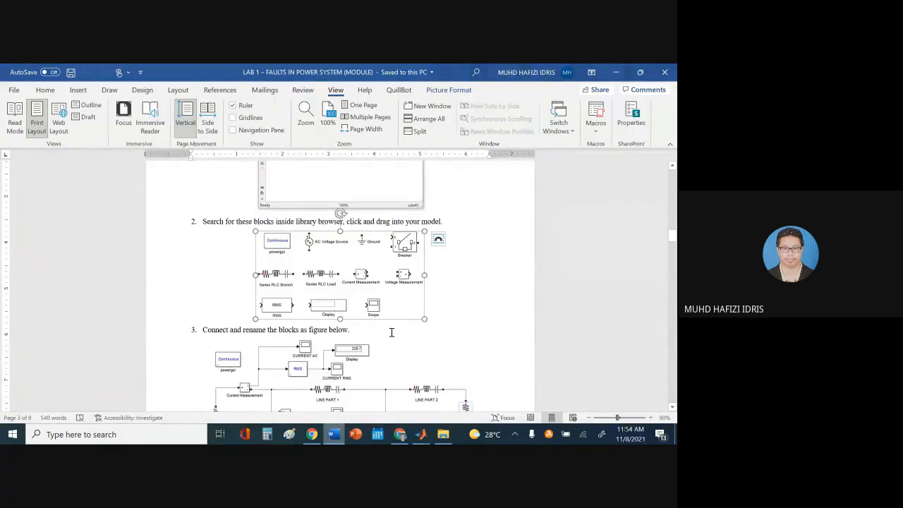
mouse_move(422, 438)
left_click(532, 383)
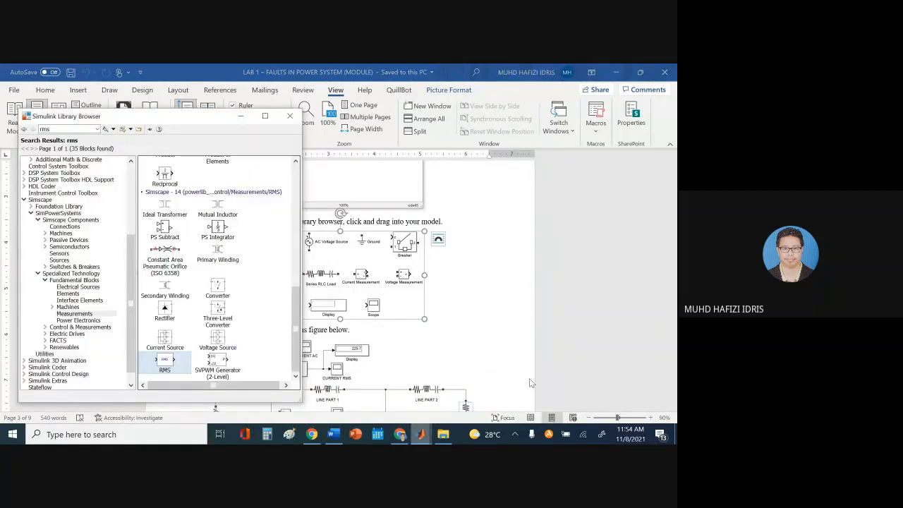
Search for display and place a Display block beside RMS in lab_1
double_click(70, 130)
type("displa")
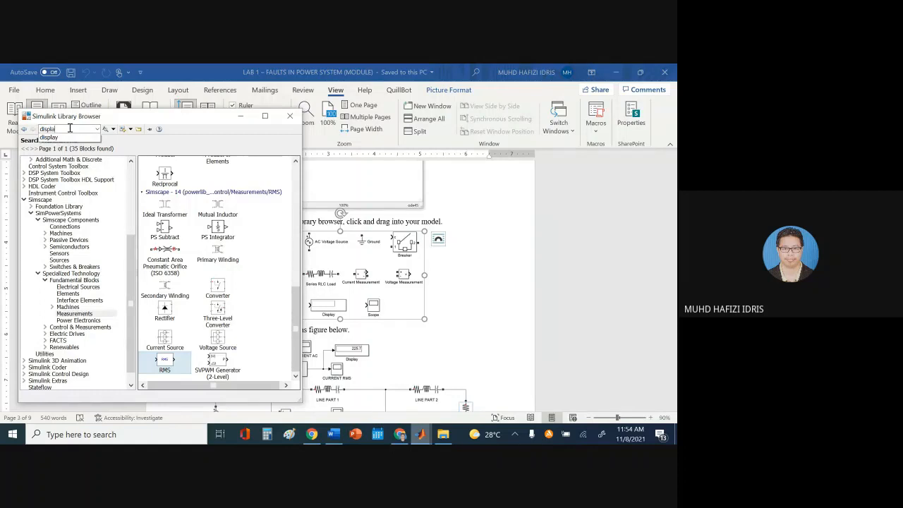
type("y")
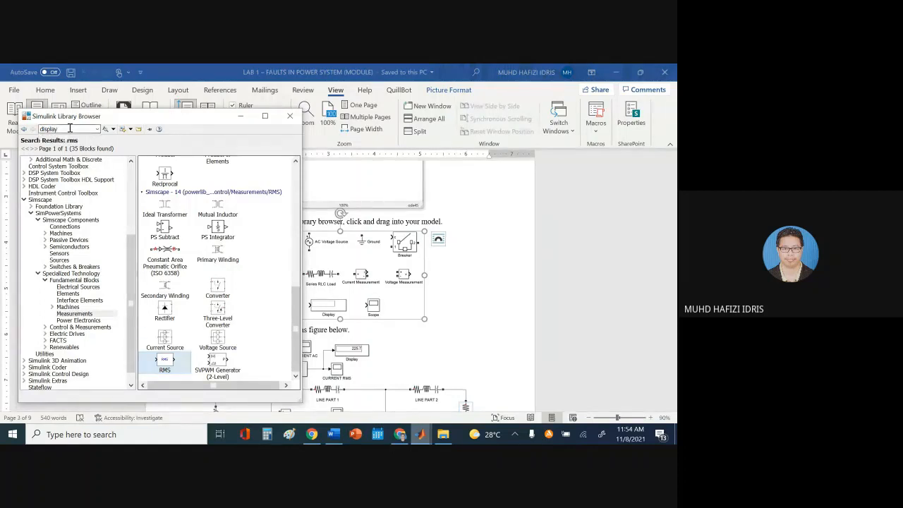
key("Return")
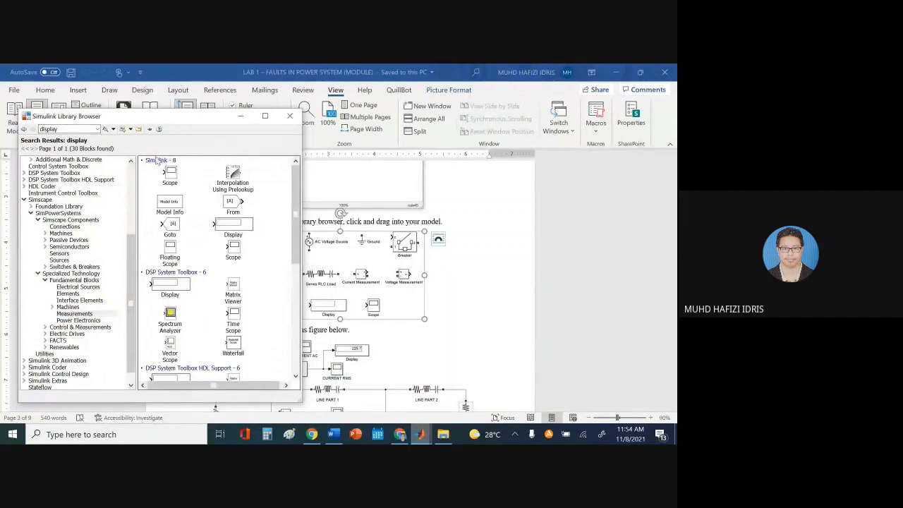
right_click(228, 226)
left_click(243, 235)
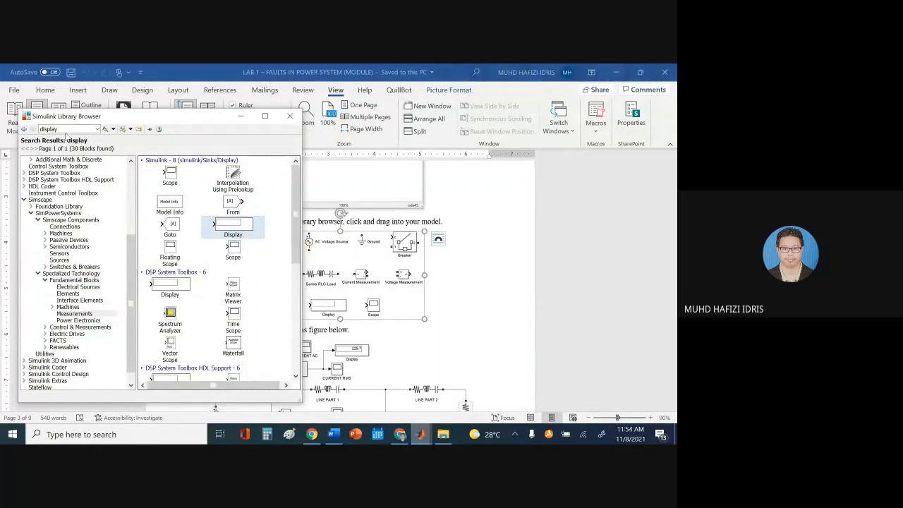
mouse_move(421, 435)
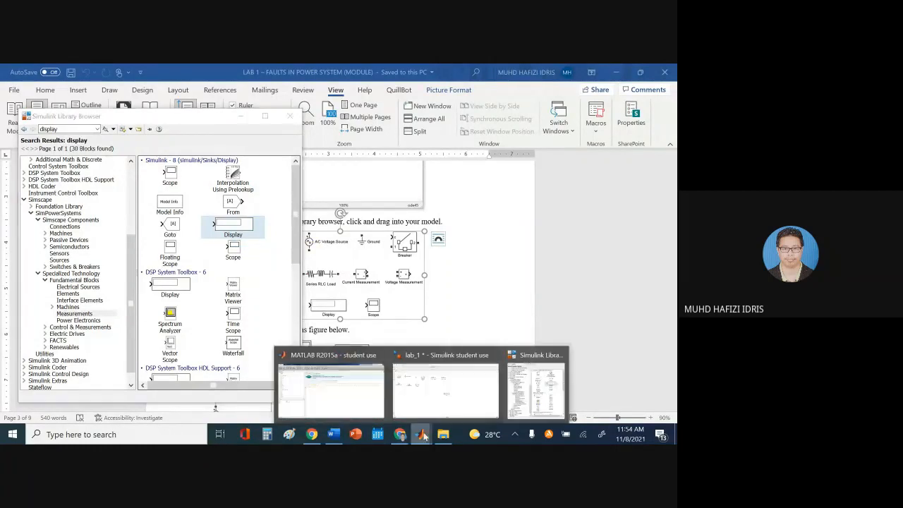
left_click(423, 381)
left_click_drag(340, 272, 199, 215)
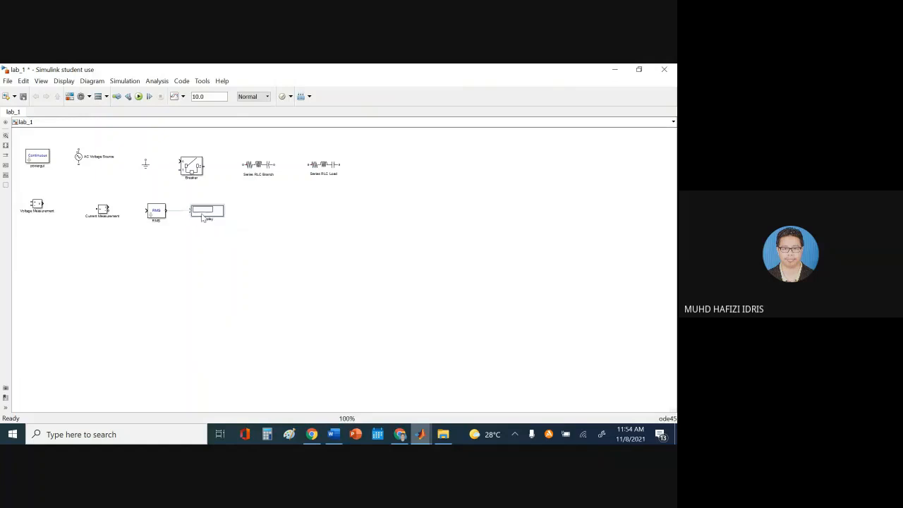
Search the library for scope and place a Scope block right of Display
mouse_move(424, 435)
left_click(534, 387)
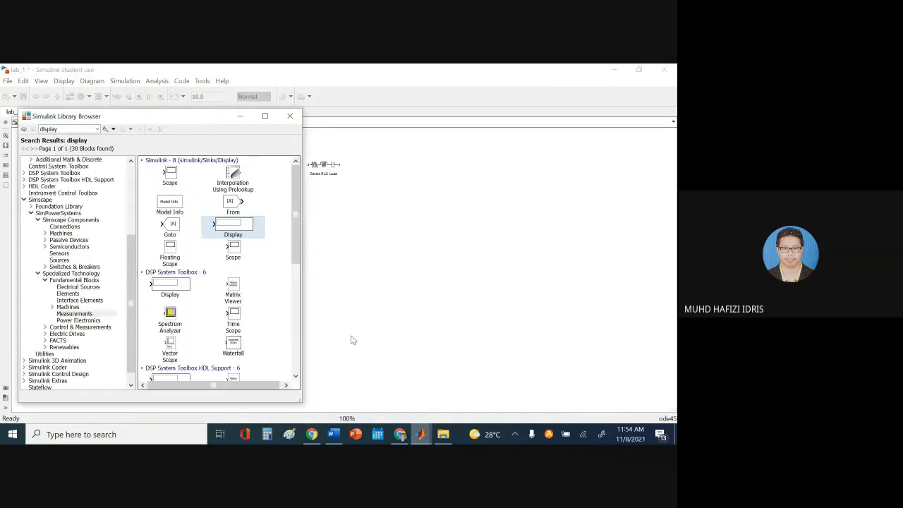
double_click(73, 130)
type("s")
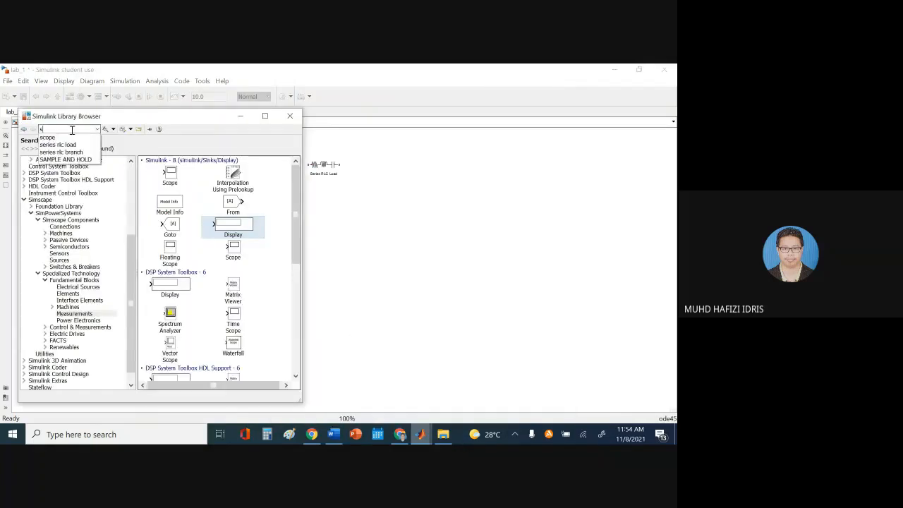
type("cope")
key("Return")
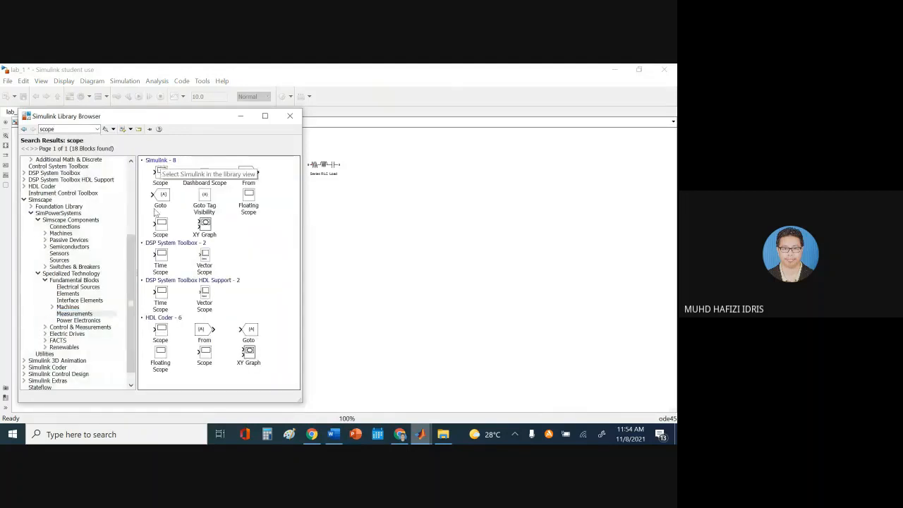
right_click(172, 175)
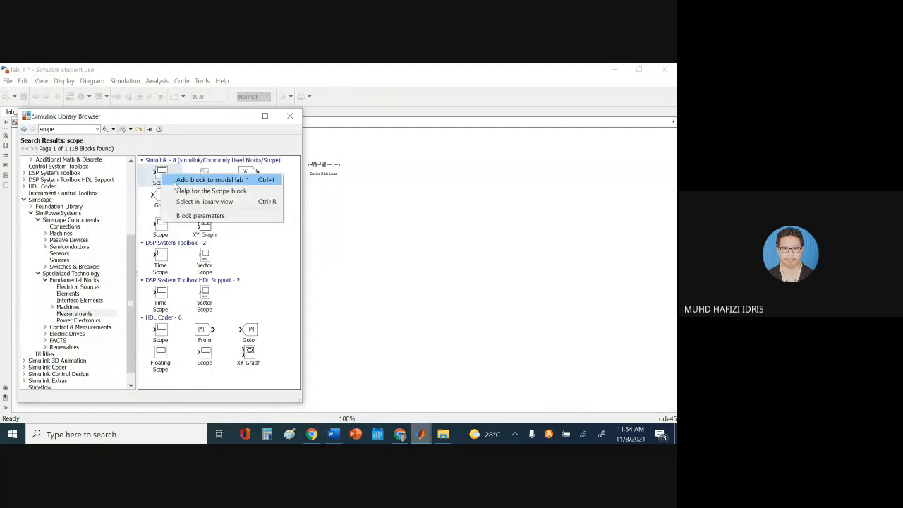
left_click(175, 180)
left_click(354, 275)
left_click_drag(349, 275, 272, 217)
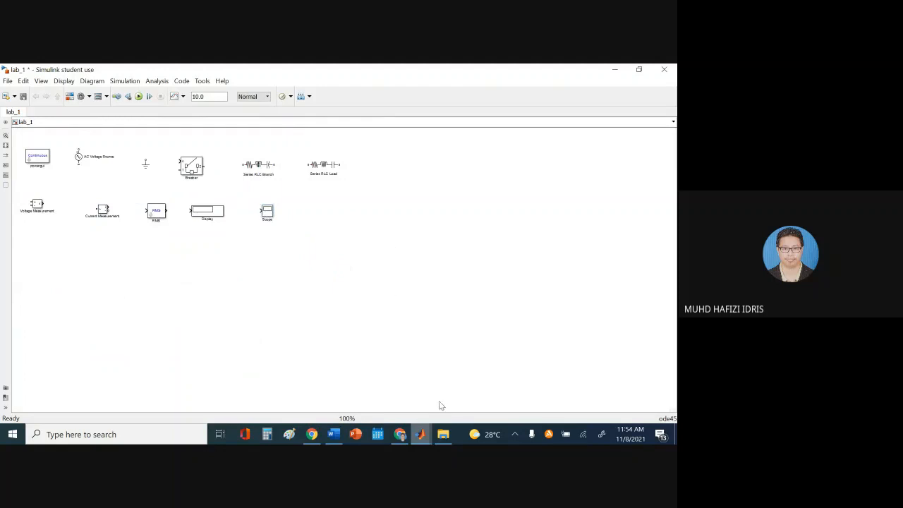
left_click(400, 435)
left_click(400, 434)
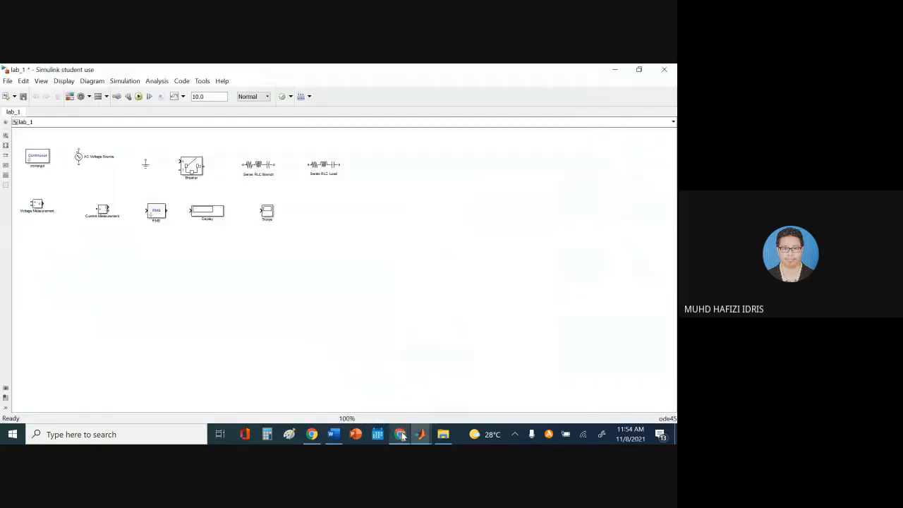
left_click(400, 434)
left_click(579, 402)
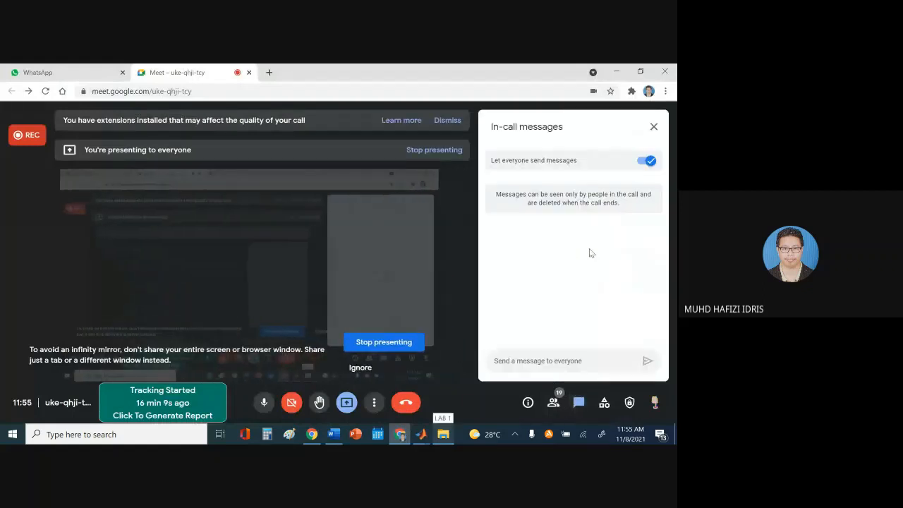
left_click(654, 126)
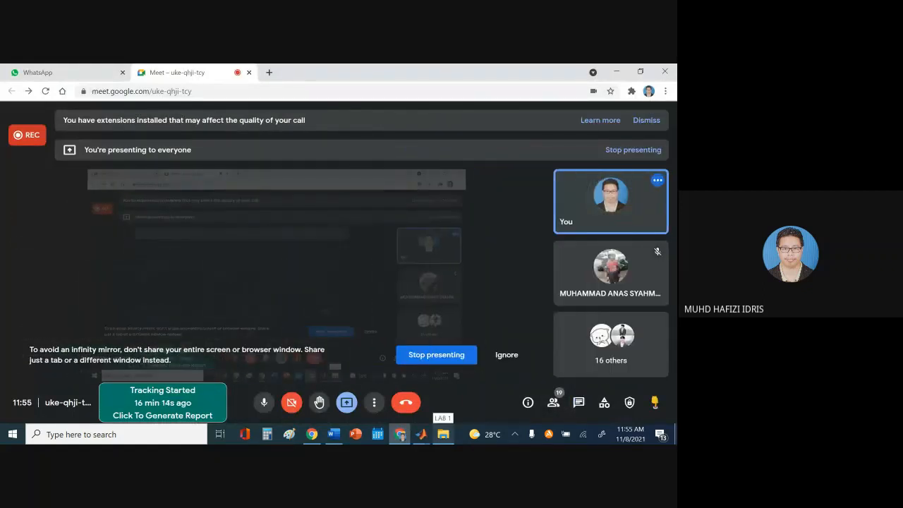
mouse_move(421, 433)
left_click(476, 406)
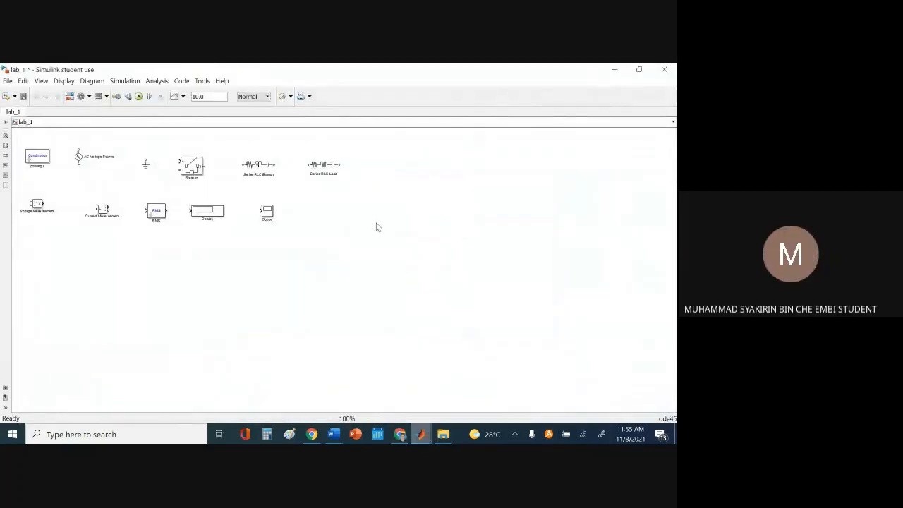
mouse_move(333, 434)
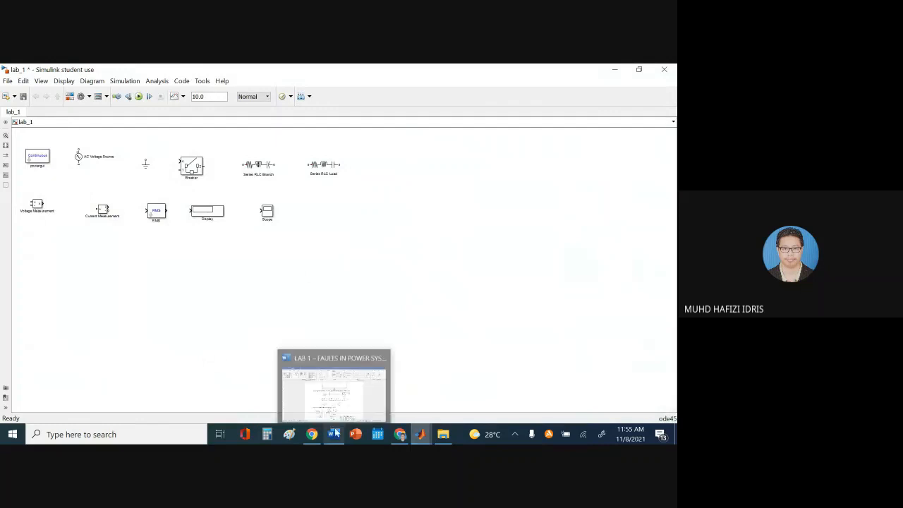
Review the Word diagram, then bring the Library Browser back over lab_1 with its scope search selected
left_click(304, 395)
scroll(472, 264, "down", 2)
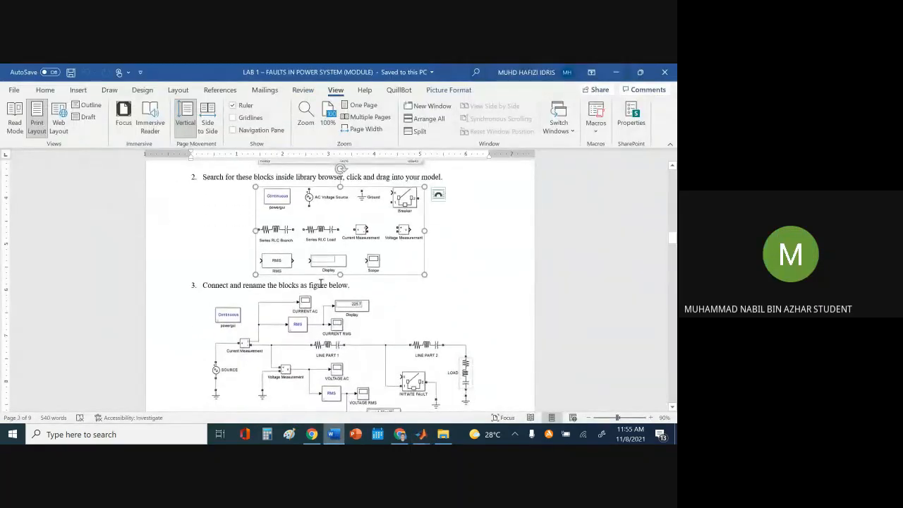
left_click(341, 435)
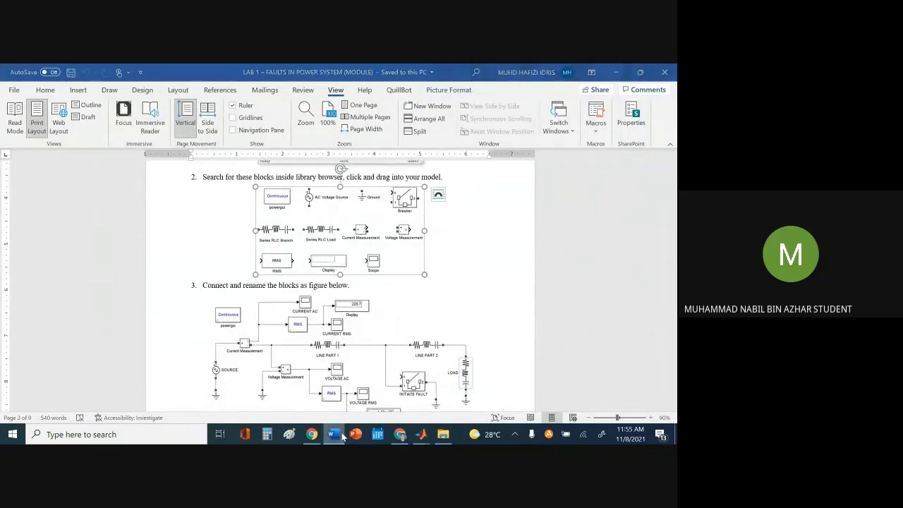
mouse_move(421, 432)
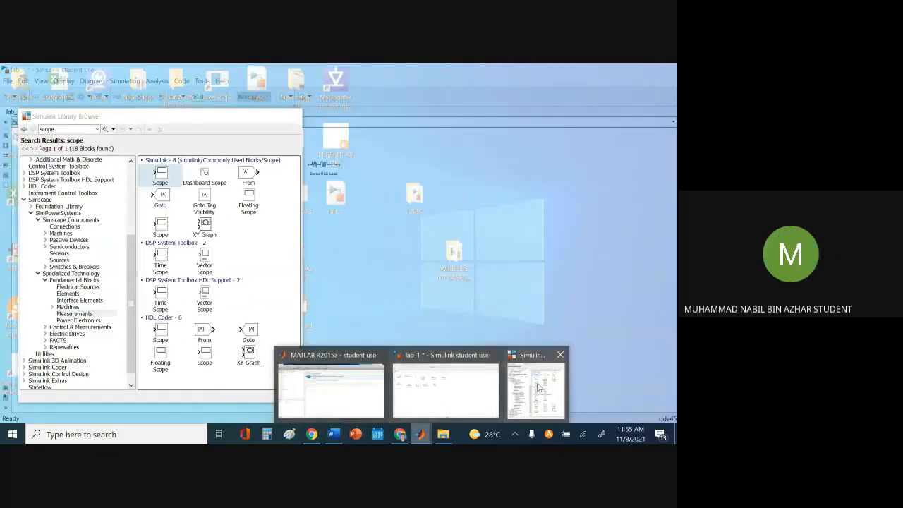
left_click(522, 388)
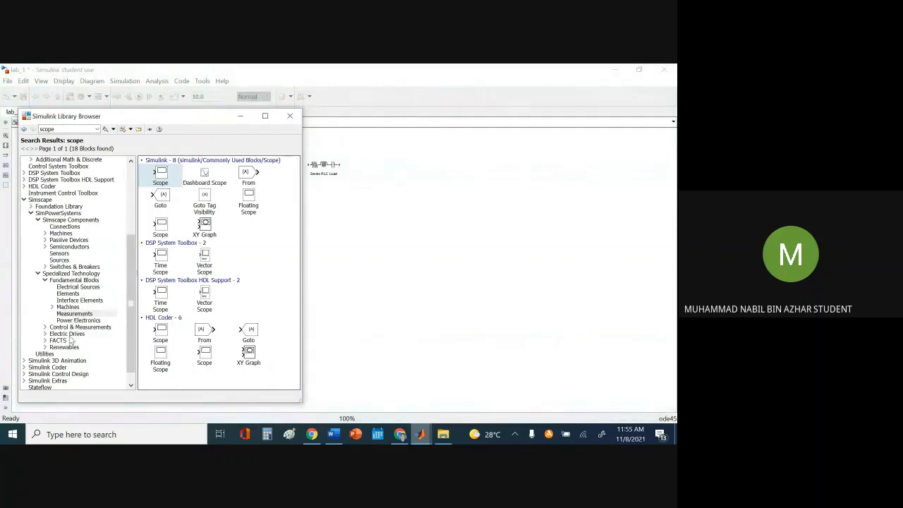
left_click(133, 308)
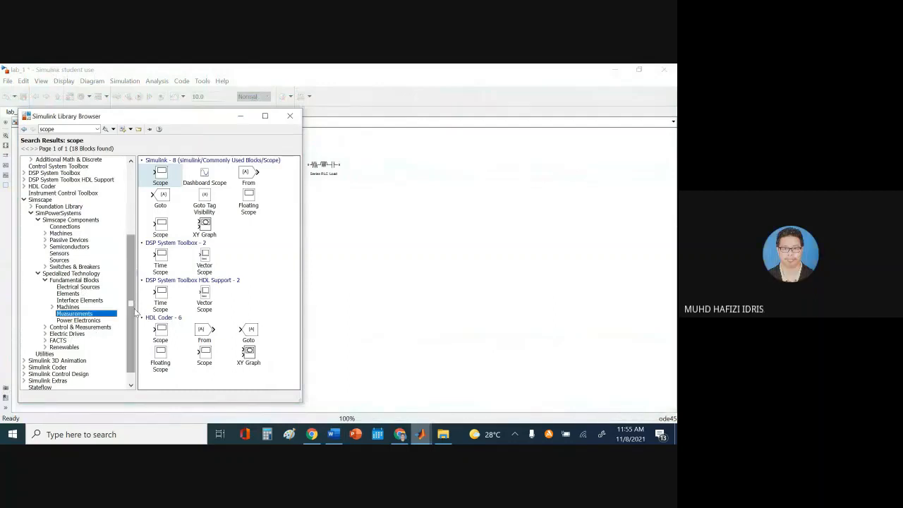
left_click_drag(132, 245, 142, 273)
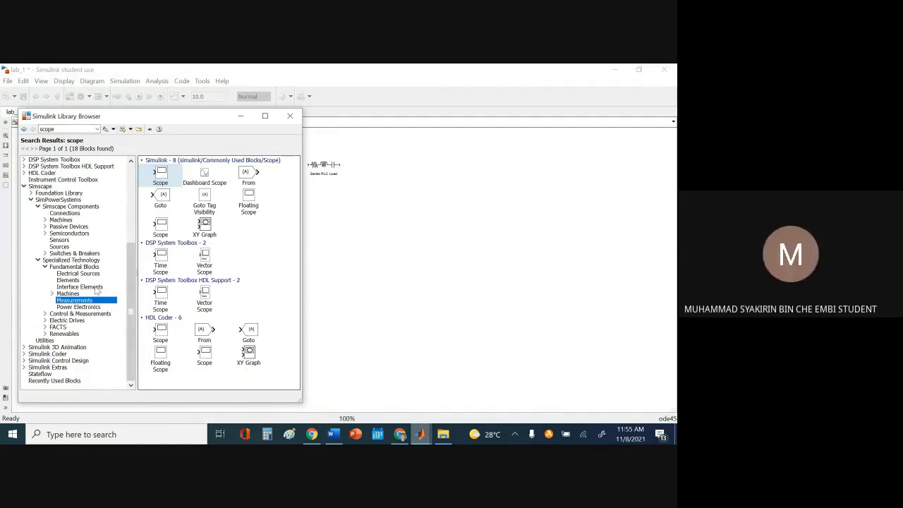
left_click(72, 129)
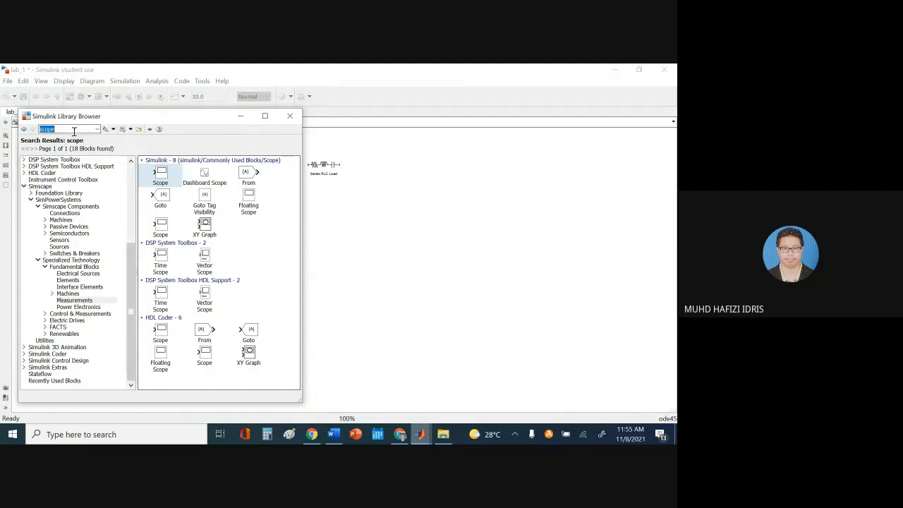
Search the Library Browser for rms and browse the results
type("rms")
key("Return")
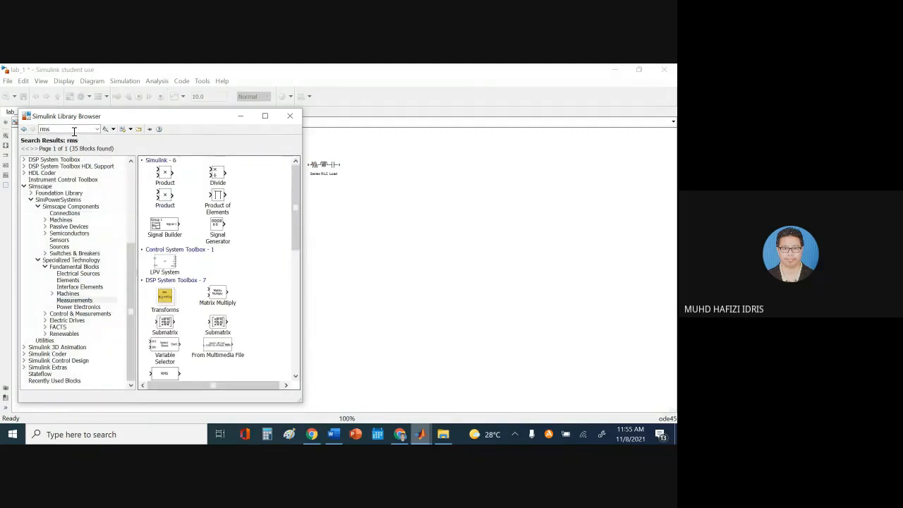
left_click_drag(294, 201, 296, 363)
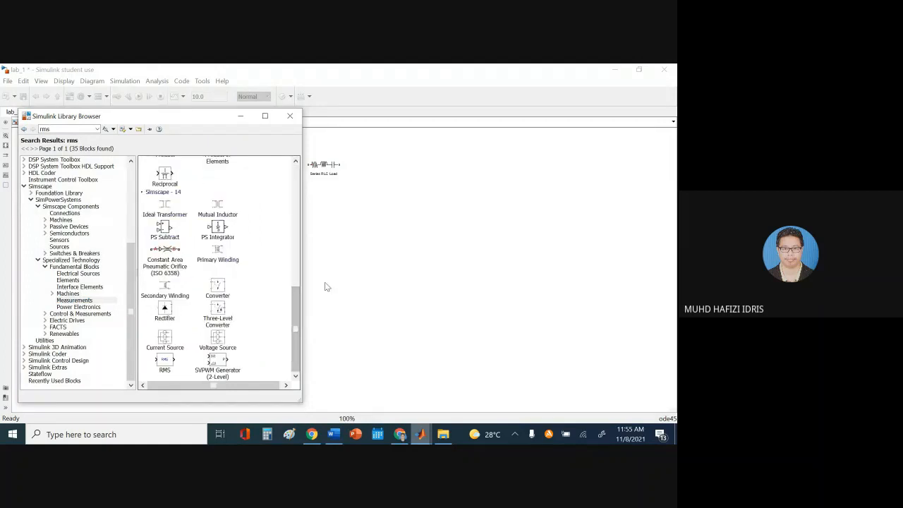
scroll(297, 302, "up", 1)
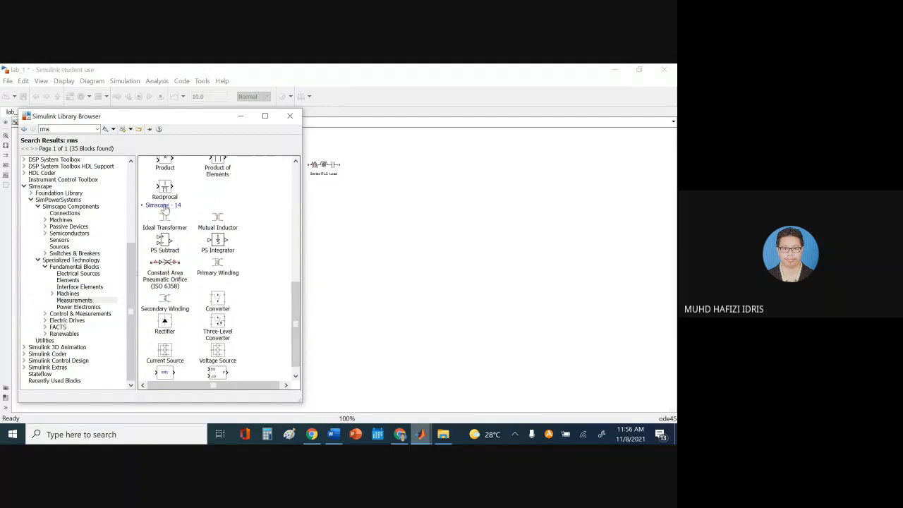
left_click_drag(294, 301, 292, 258)
scroll(292, 259, "up", 5)
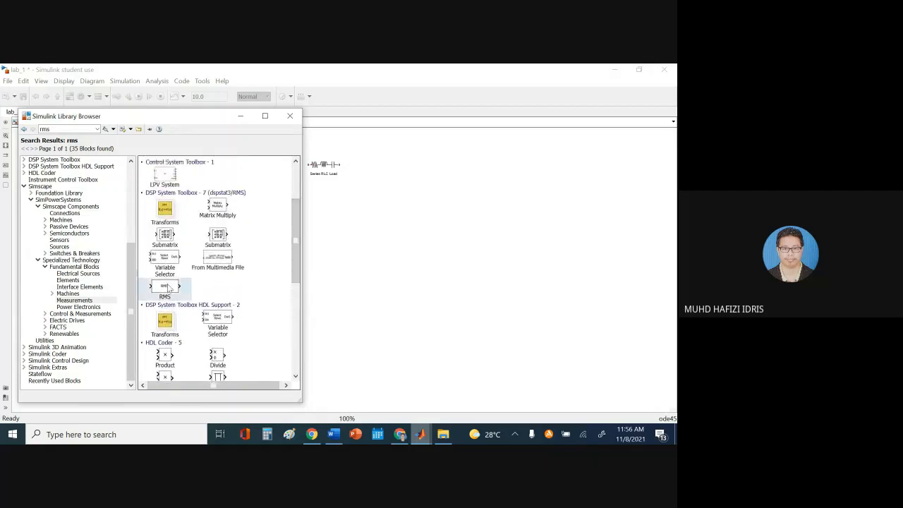
Add a second RMS block (RMS1) beside the Scope and cancel its parameters dialog
right_click(170, 287)
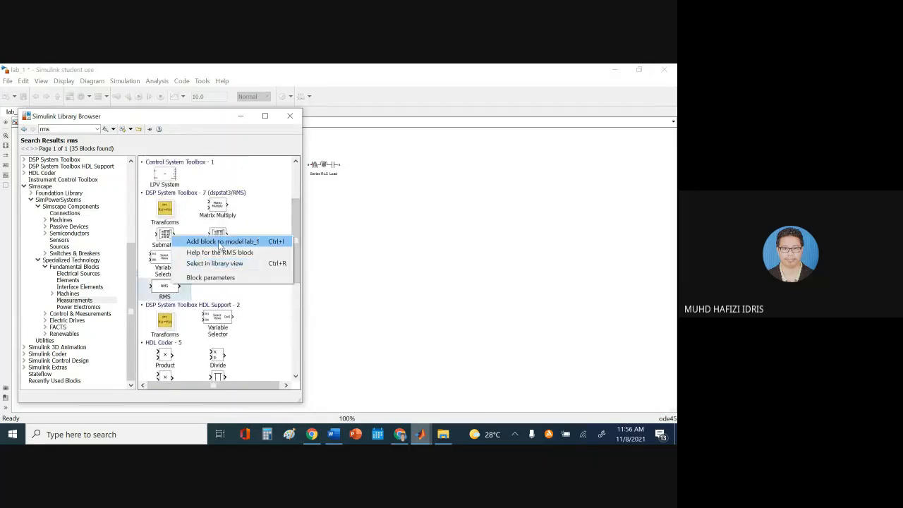
left_click(221, 241)
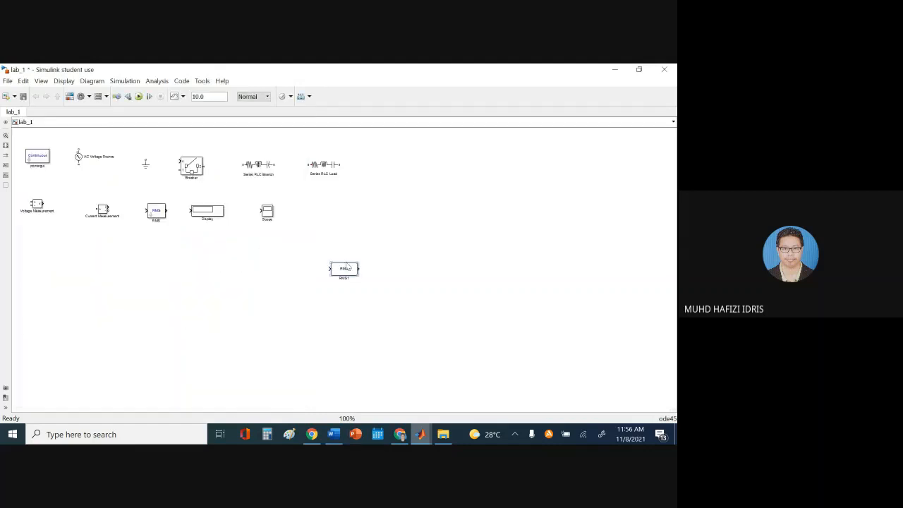
left_click_drag(346, 265, 340, 214)
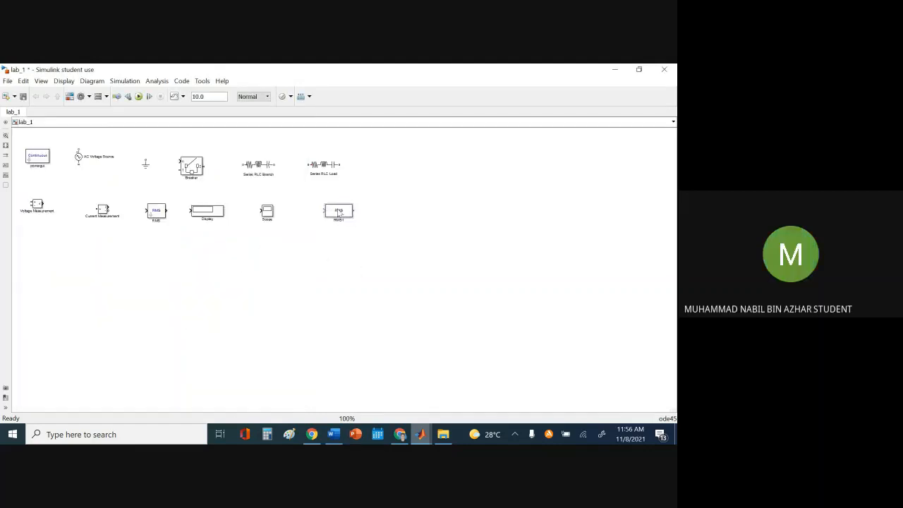
double_click(339, 214)
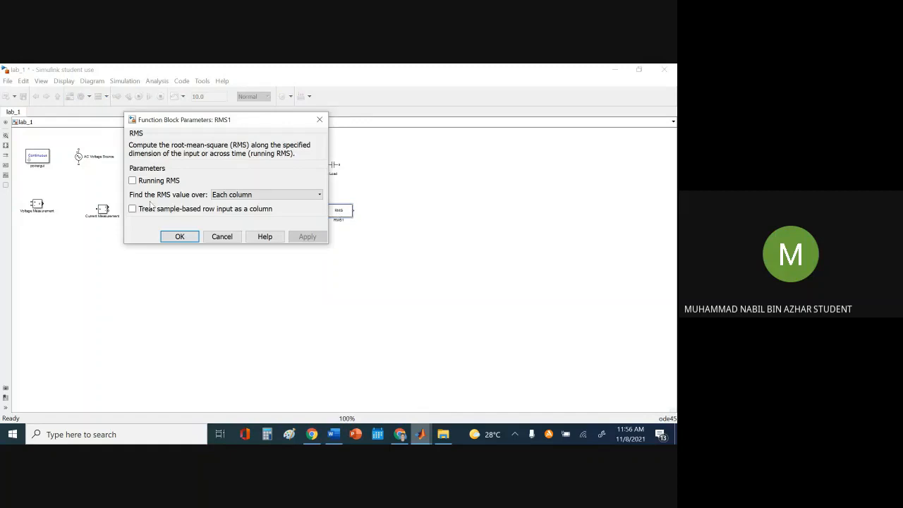
left_click(230, 241)
Delete the extra RMS1 block from lab_1
mouse_move(421, 434)
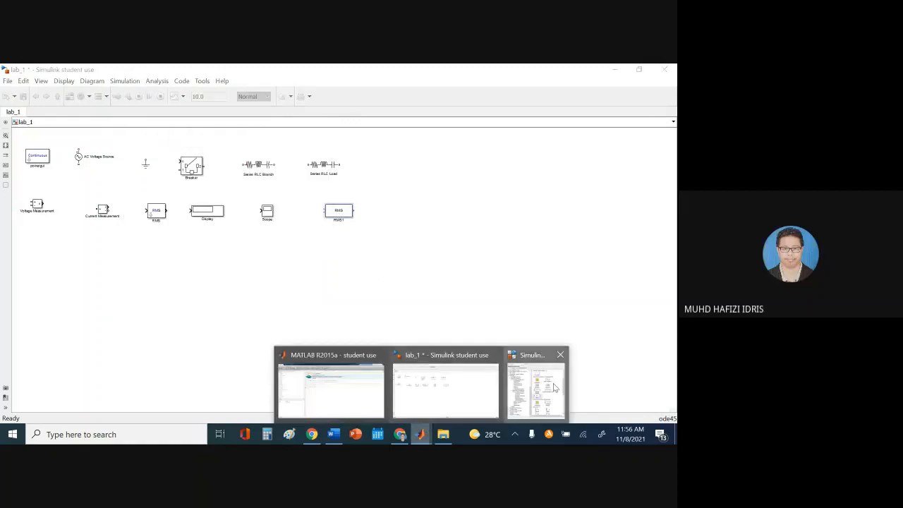
left_click(553, 383)
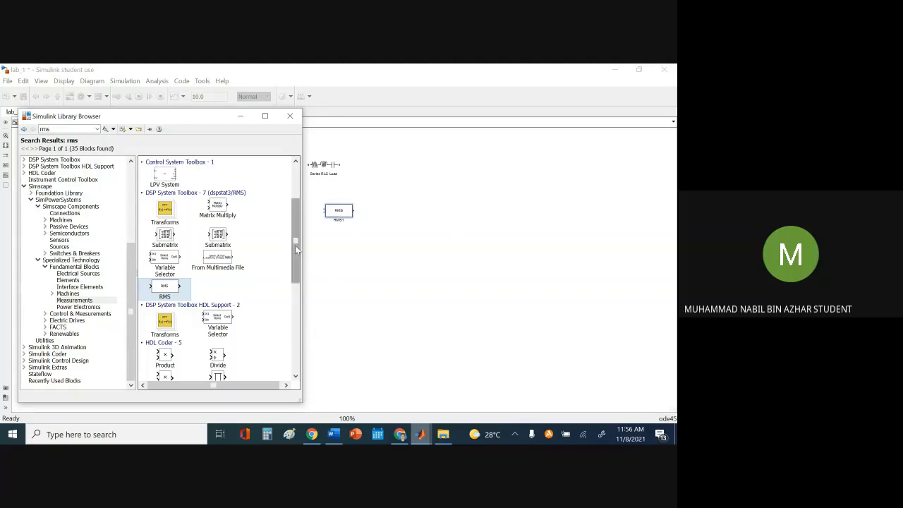
left_click_drag(295, 244, 296, 329)
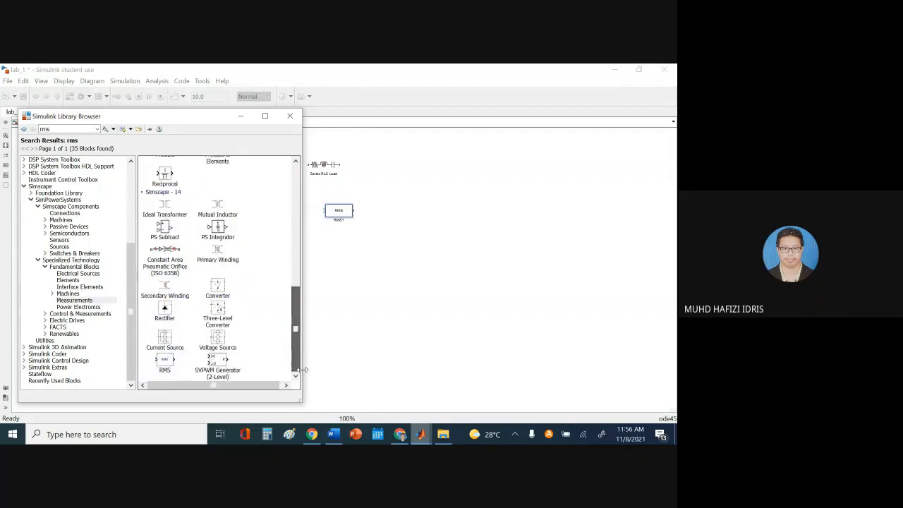
left_click(490, 276)
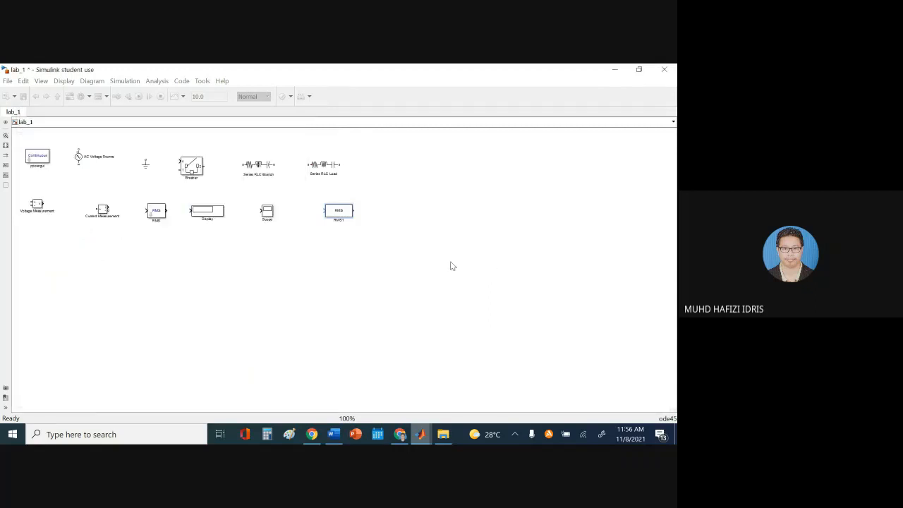
key("Delete")
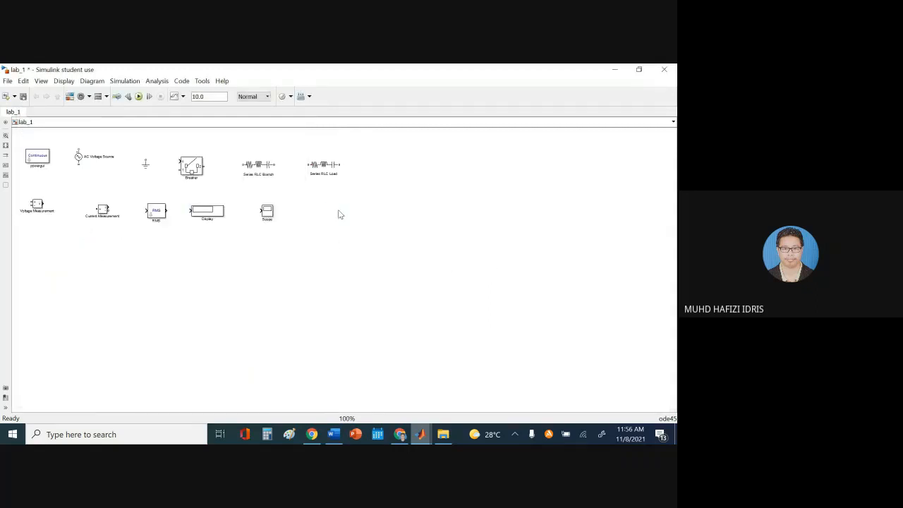
left_click(333, 434)
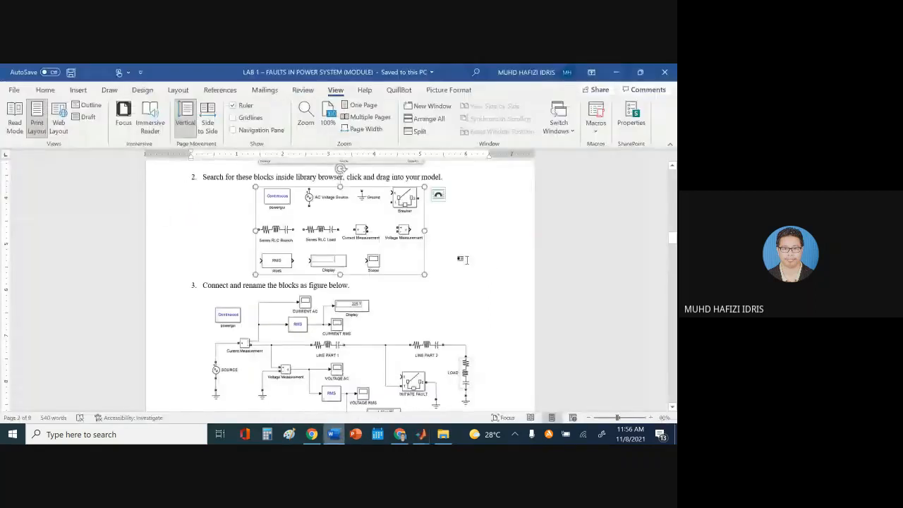
Scroll to the step 3 circuit figure in the lab sheet, then return to the lab_1 model
scroll(464, 275, "down", 2)
scroll(465, 275, "down", 1)
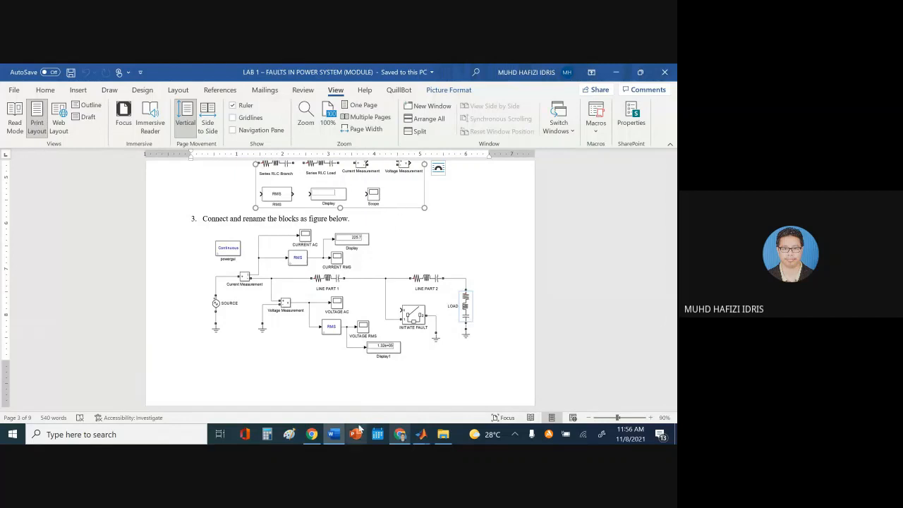
left_click(333, 433)
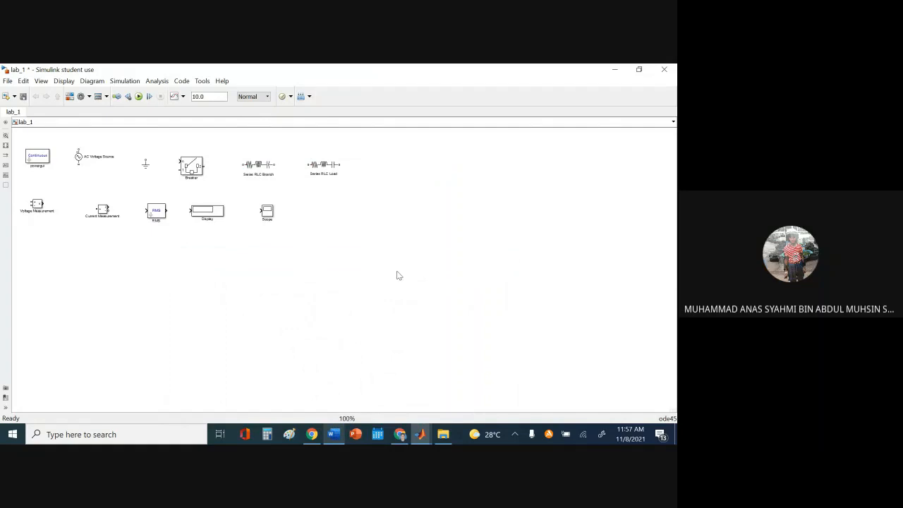
mouse_move(416, 431)
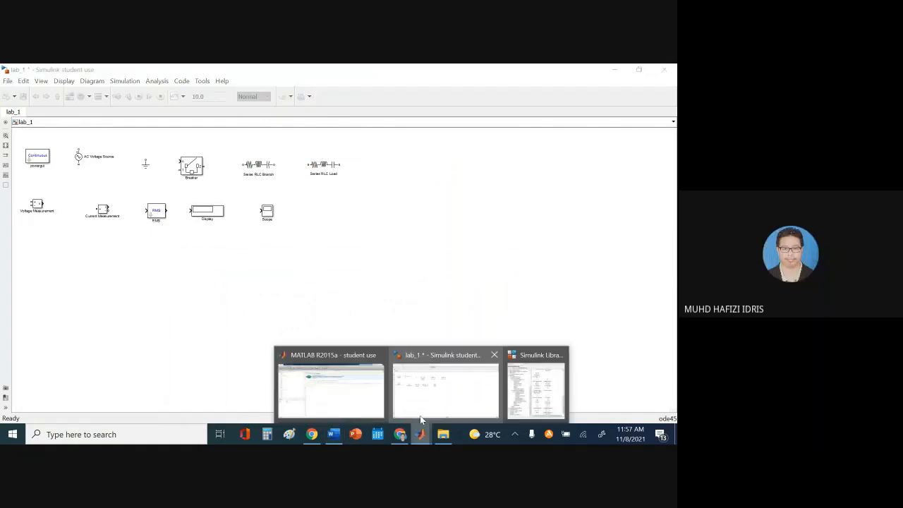
left_click(512, 402)
left_click_drag(131, 284, 114, 183)
left_click(43, 160)
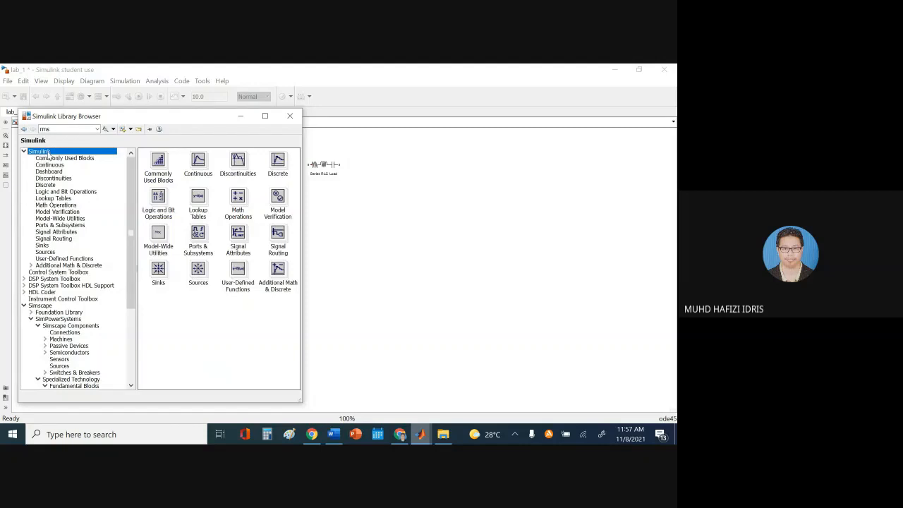
left_click(42, 245)
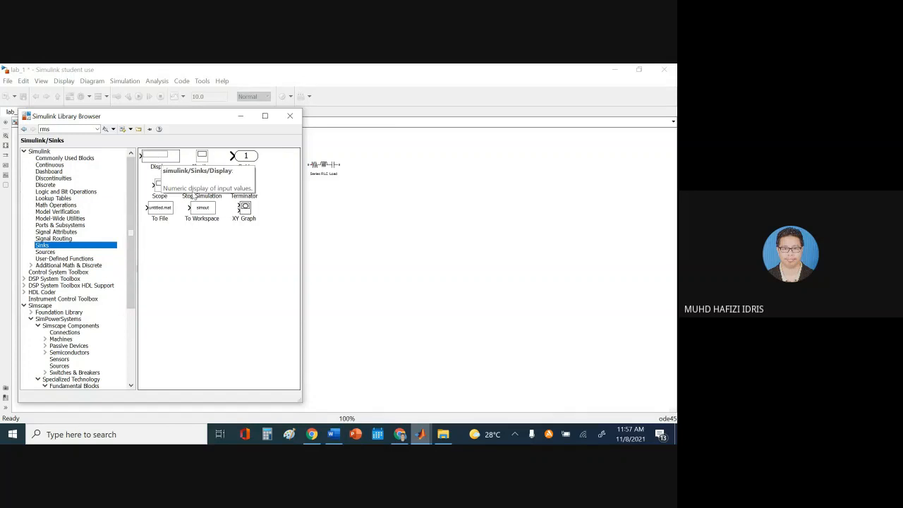
left_click(163, 166)
left_click(160, 185)
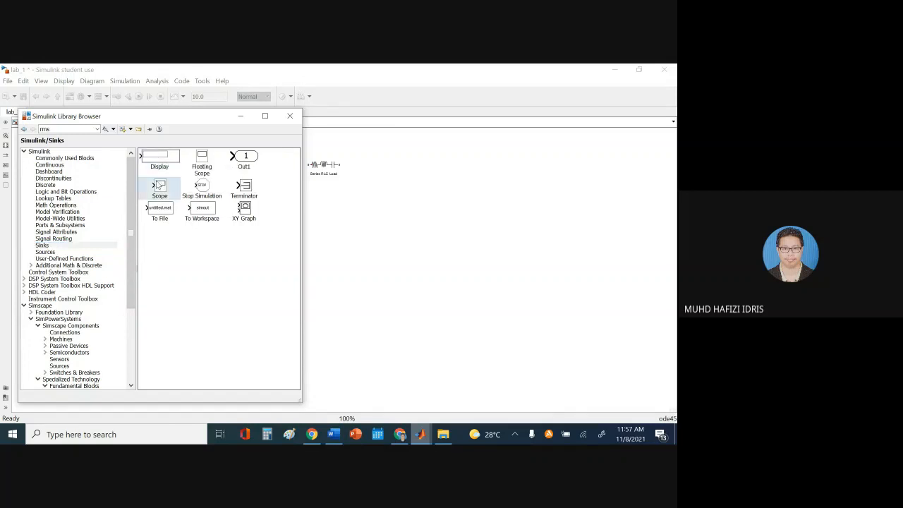
left_click(51, 246)
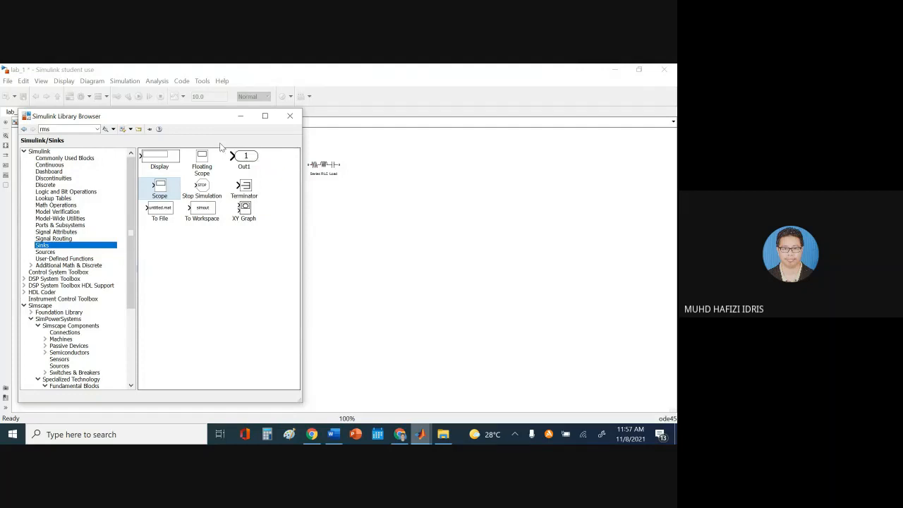
left_click(447, 248)
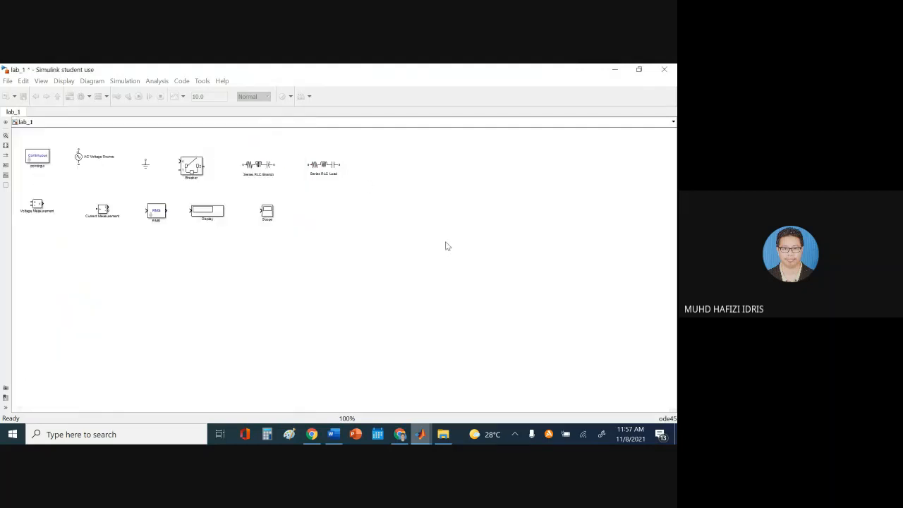
After checking the reference figure, place Ground below the AC Voltage Source and connect them
left_click(340, 435)
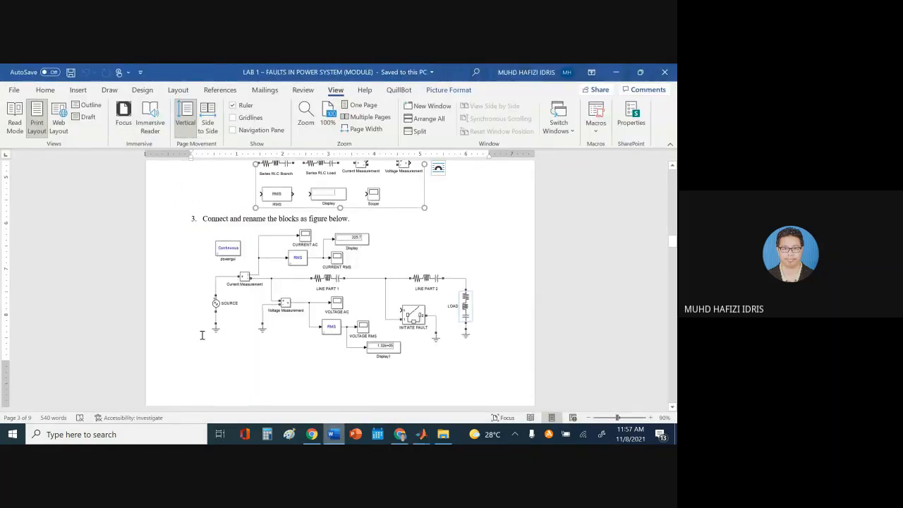
left_click(333, 436)
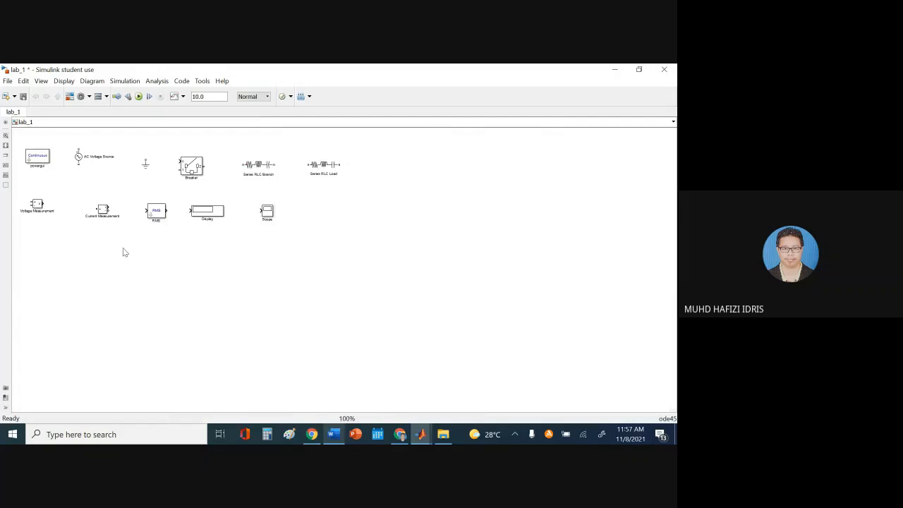
left_click(333, 433)
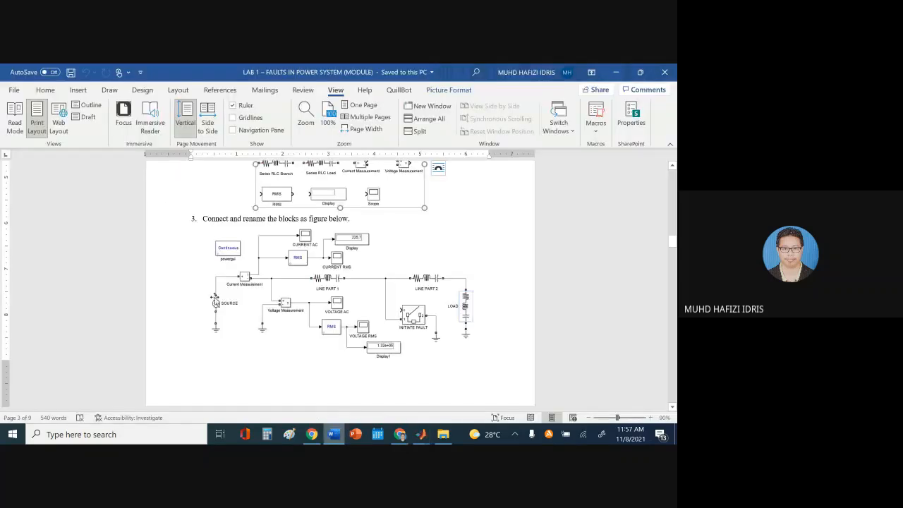
left_click(335, 435)
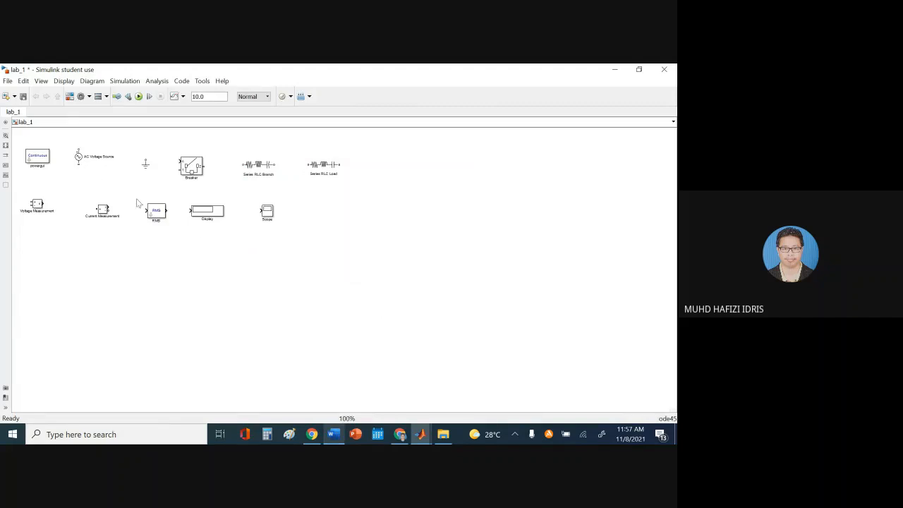
left_click_drag(78, 156, 121, 291)
left_click_drag(145, 166, 125, 326)
left_click_drag(120, 310, 120, 302)
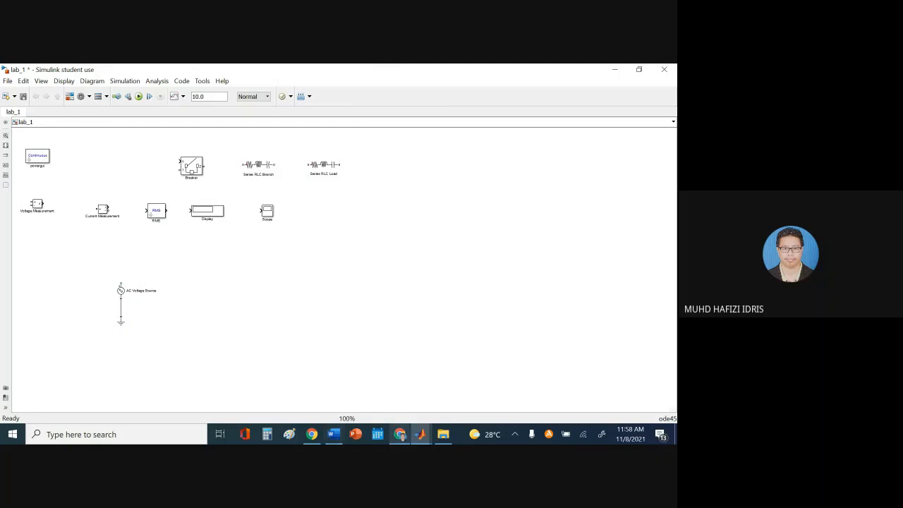
Position Current Measurement beside the AC Voltage Source and wire the source's top terminal to it
left_click(334, 435)
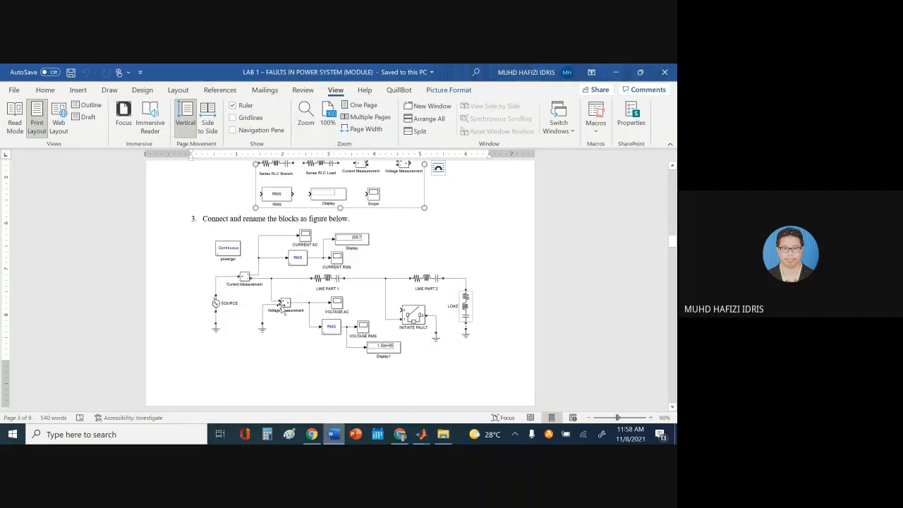
left_click(334, 437)
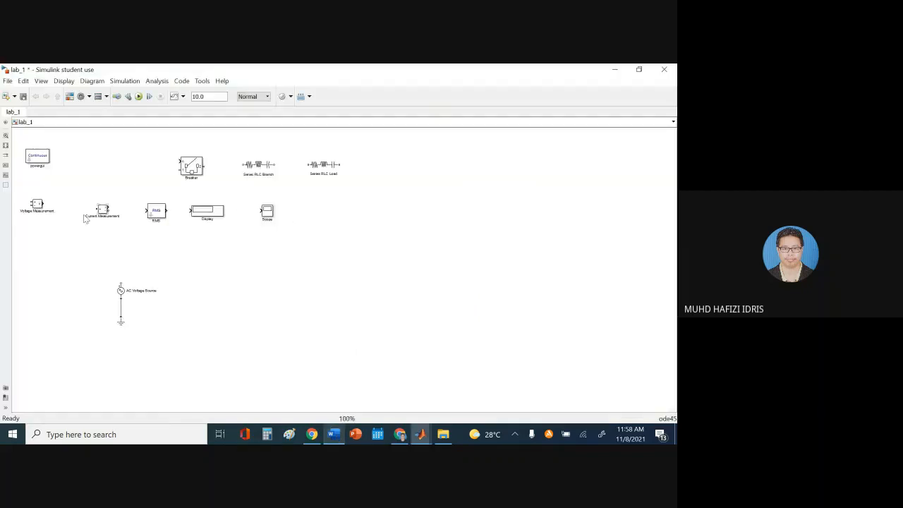
left_click_drag(103, 215, 177, 274)
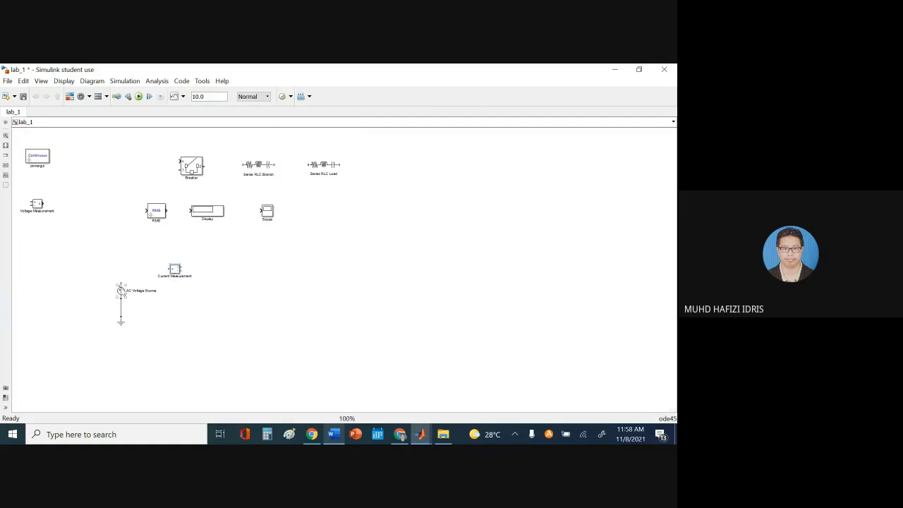
left_click_drag(121, 285, 170, 269)
left_click(343, 435)
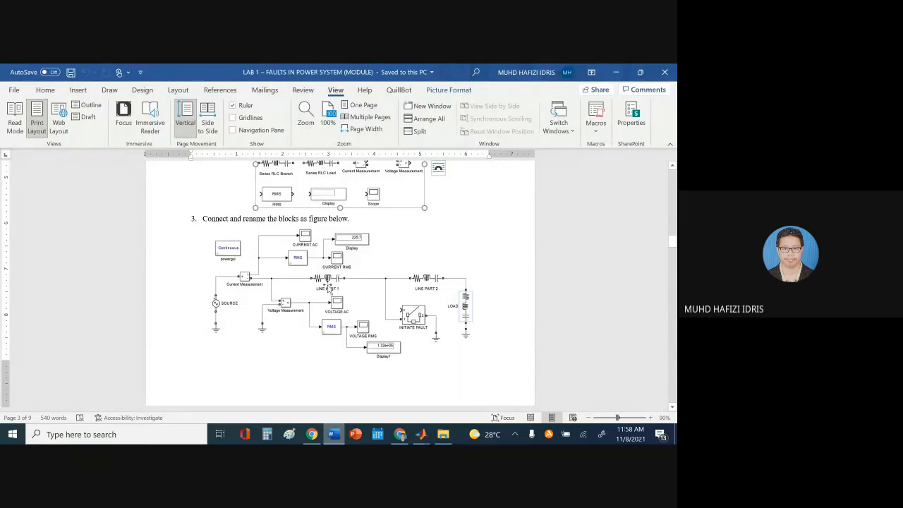
left_click(335, 434)
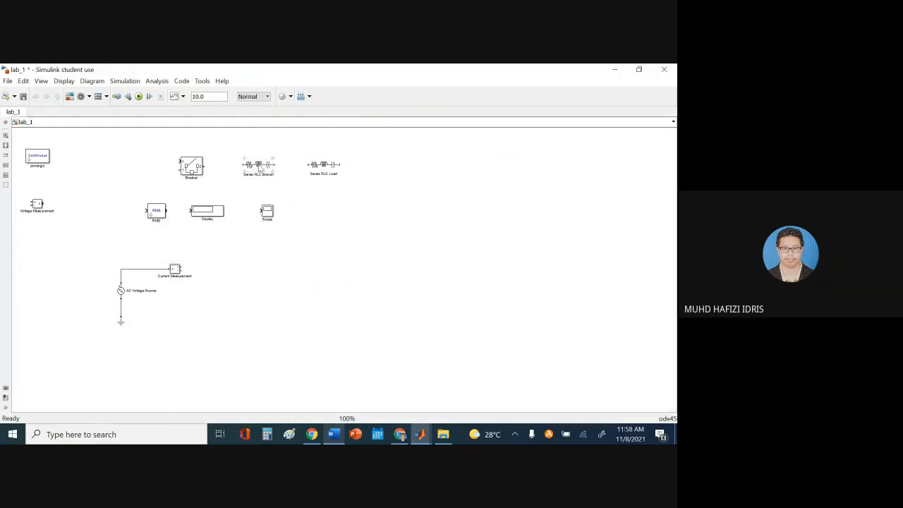
Join Series RLC Branch to Current Measurement's output and move Series RLC Load farther right
left_click_drag(259, 168, 257, 274)
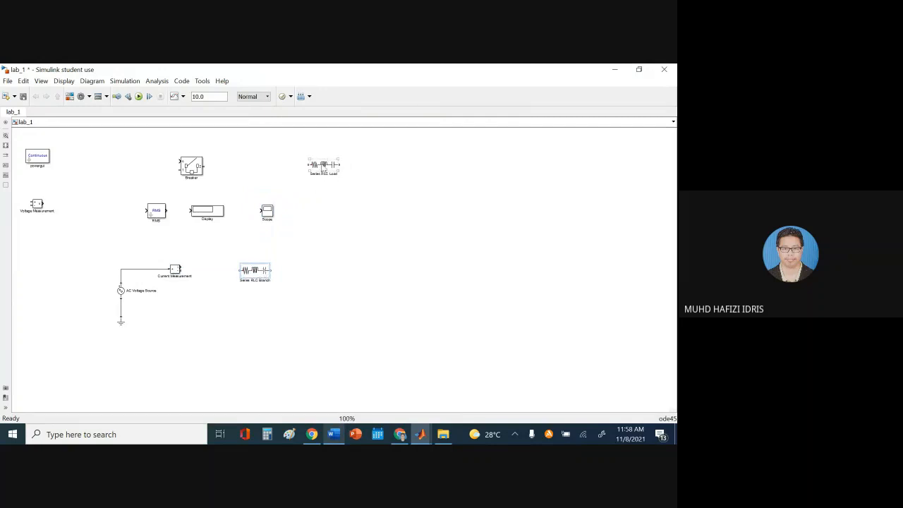
left_click_drag(324, 166, 453, 170)
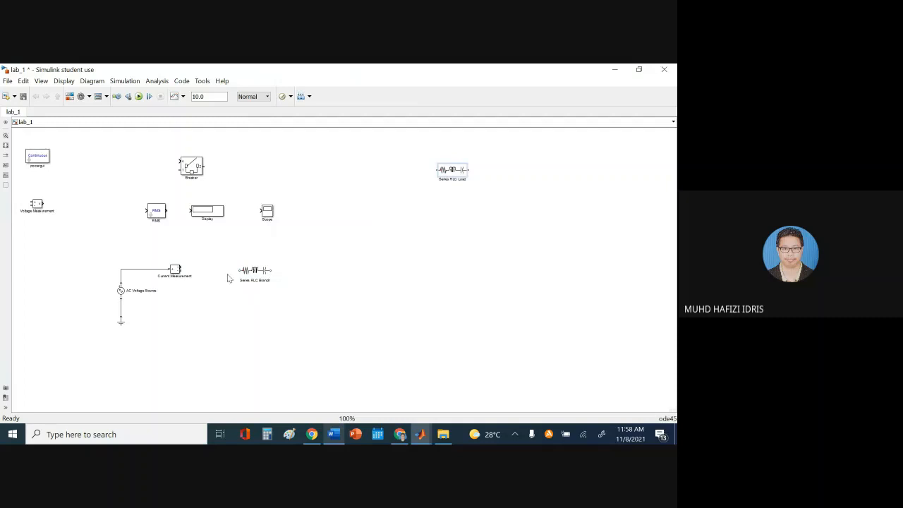
left_click_drag(252, 277, 238, 279)
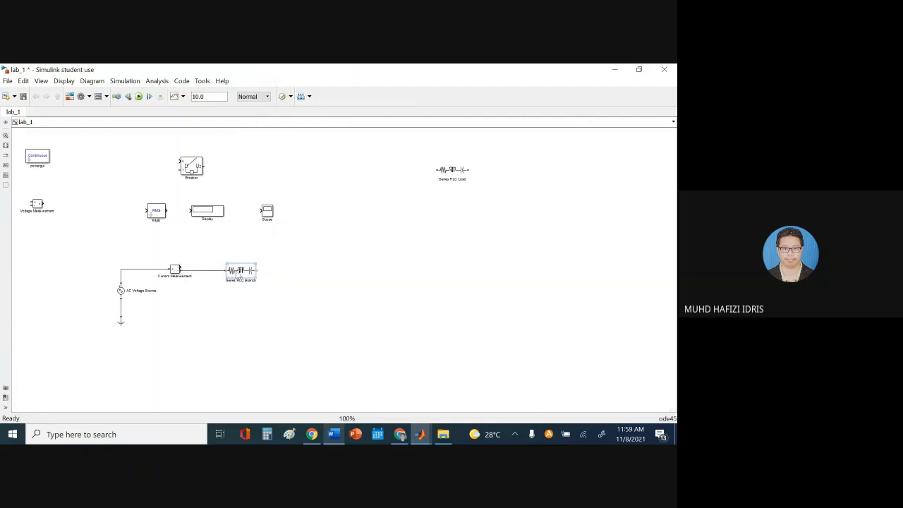
left_click(333, 434)
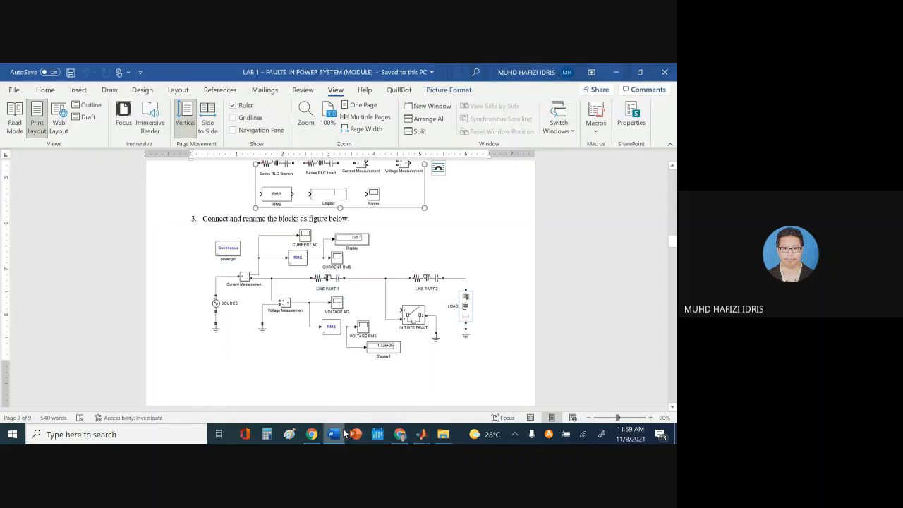
left_click(343, 434)
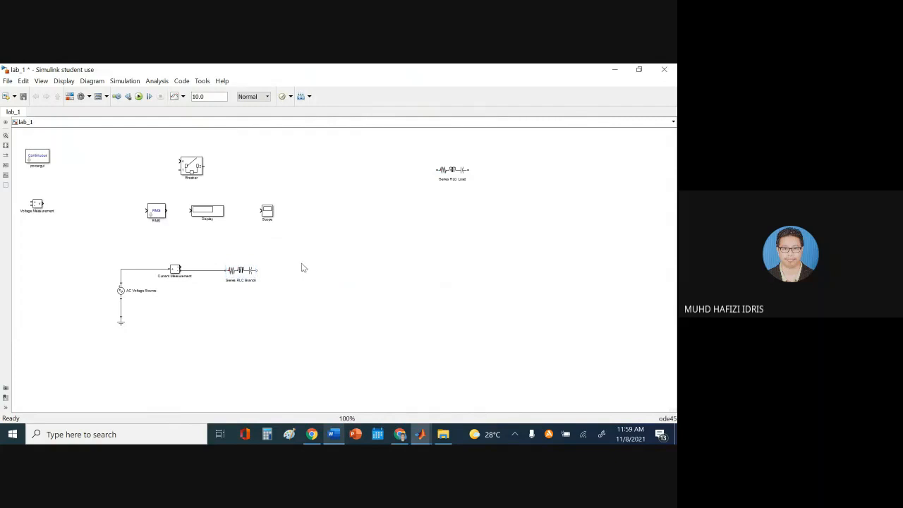
Copy and paste Series RLC Branch, then delete the misplaced copy
left_click(239, 272)
right_click(242, 272)
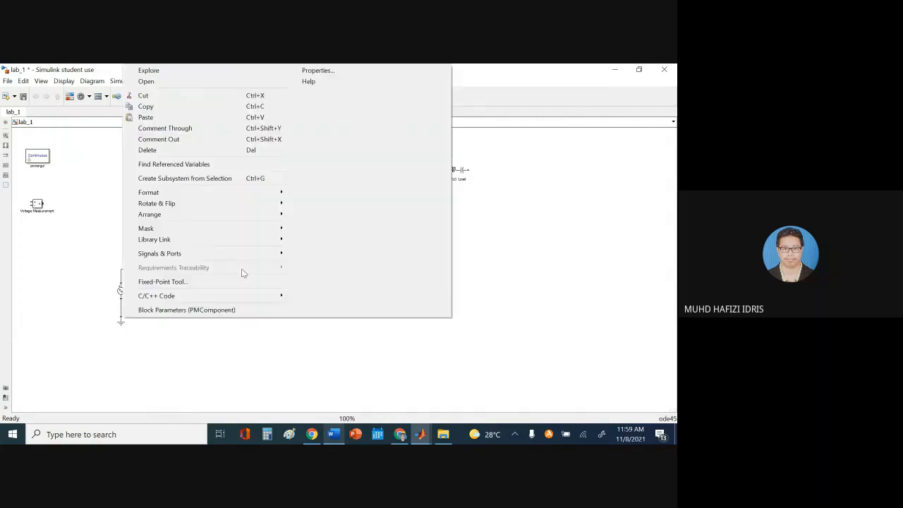
left_click(169, 110)
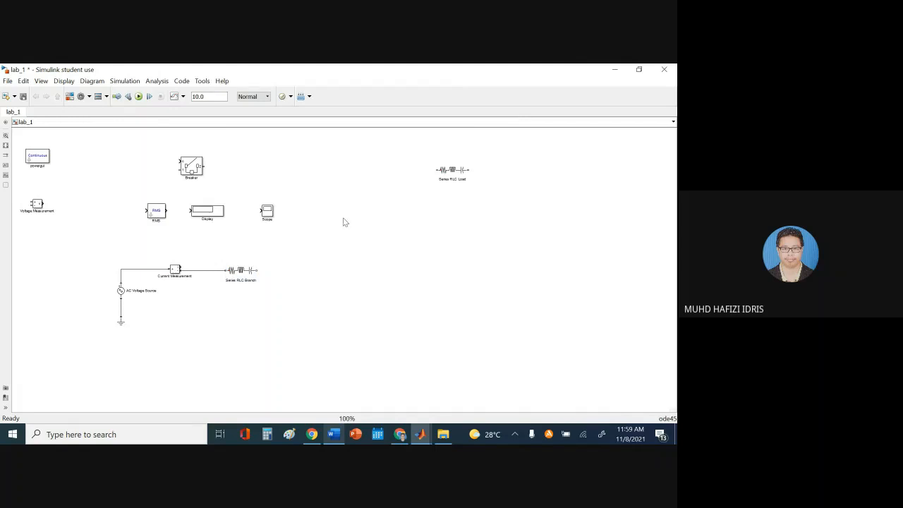
right_click(344, 222)
left_click(119, 111)
left_click_drag(355, 236, 328, 287)
key("Delete")
Paste another Series RLC Branch copy to the right, deleting an extra duplicate
right_click(238, 272)
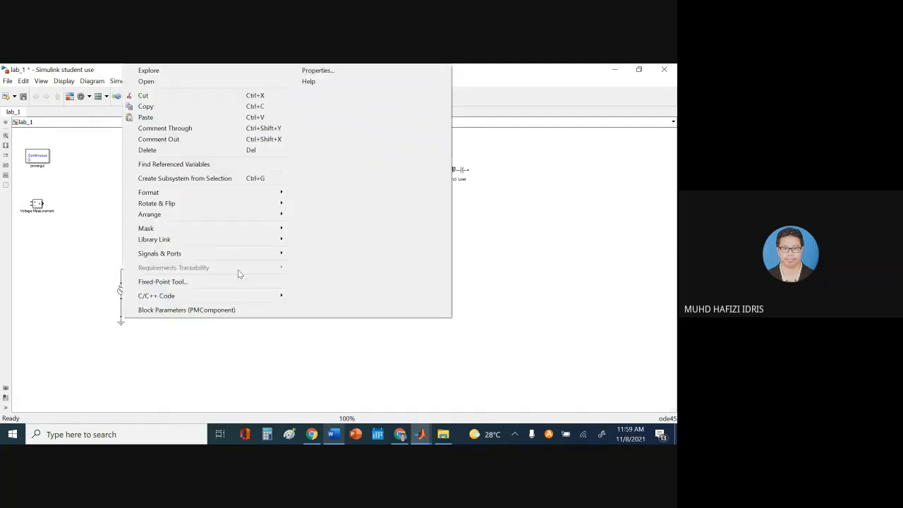
left_click(156, 108)
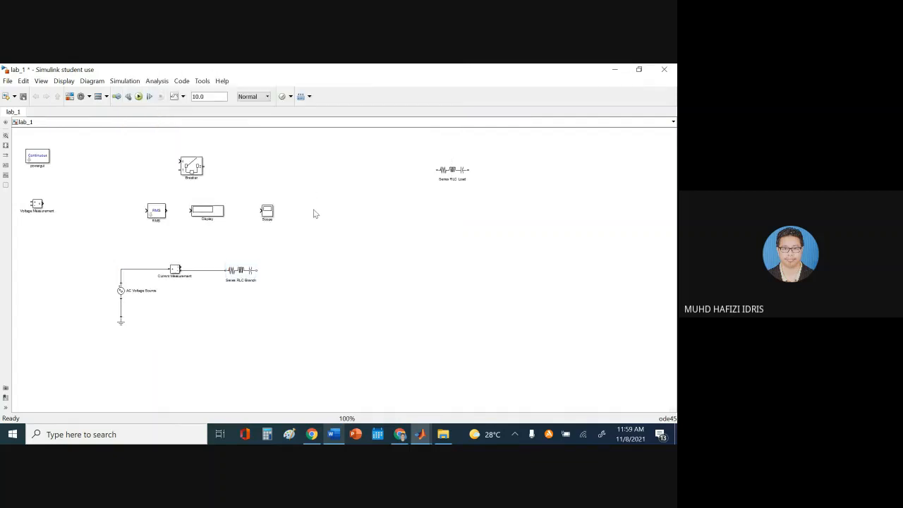
right_click(314, 214)
left_click(141, 115)
left_click_drag(325, 226, 363, 236)
left_click_drag(246, 275, 390, 278)
key("Delete")
Duplicate the branch as Series RLC Branch1 and line it up after the first branch
left_click(243, 277)
left_click_drag(243, 278, 372, 276)
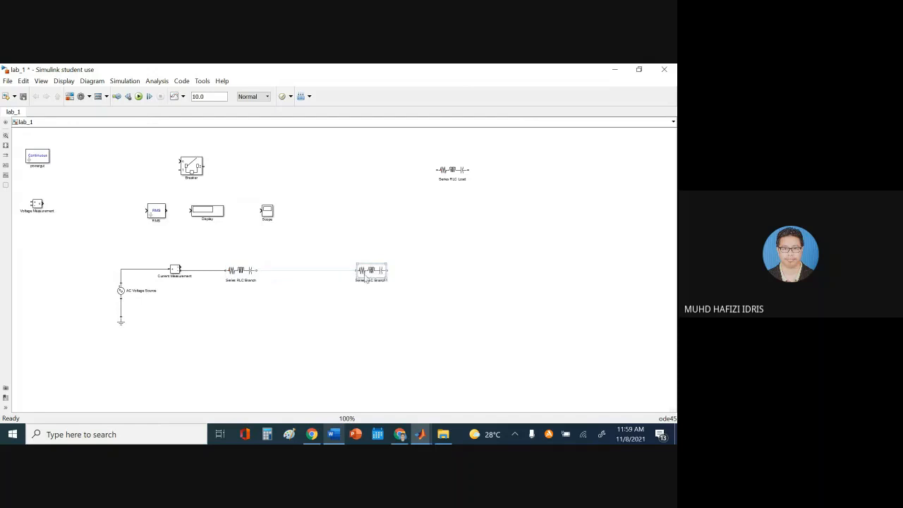
left_click(363, 321)
left_click_drag(378, 276, 318, 275)
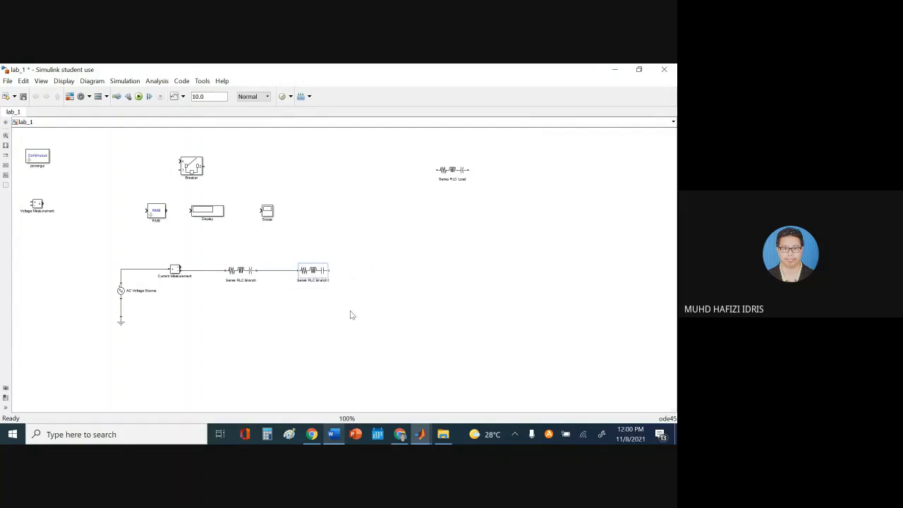
left_click(333, 434)
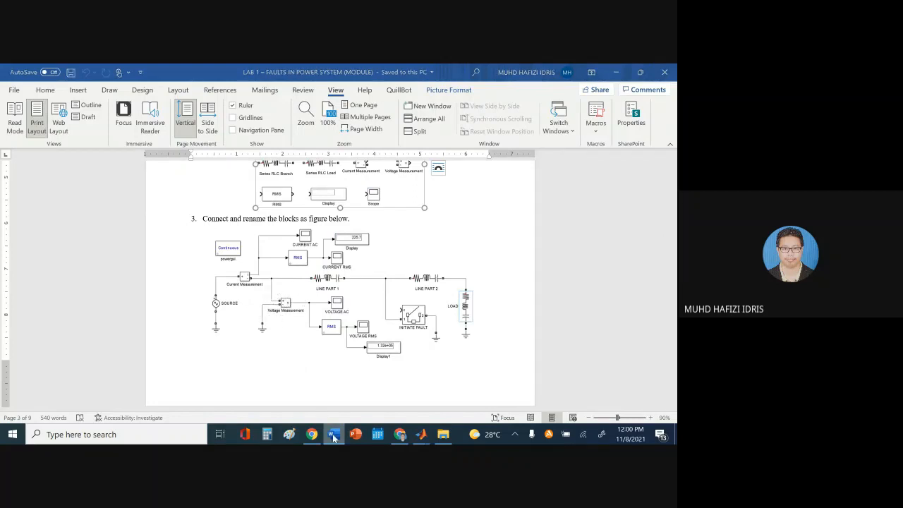
Undo an accidental resize and place Voltage Measurement under the line after Current Measurement
left_click(421, 434)
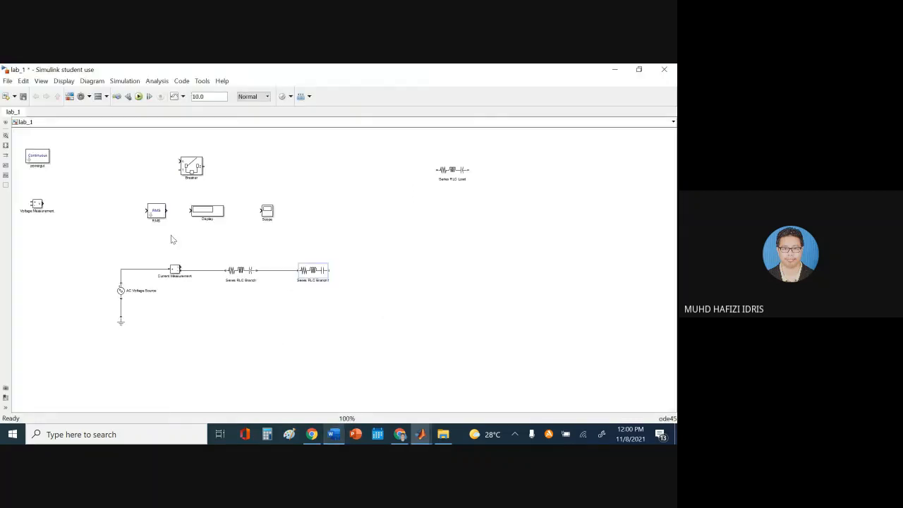
left_click(37, 204)
left_click_drag(43, 210, 211, 286)
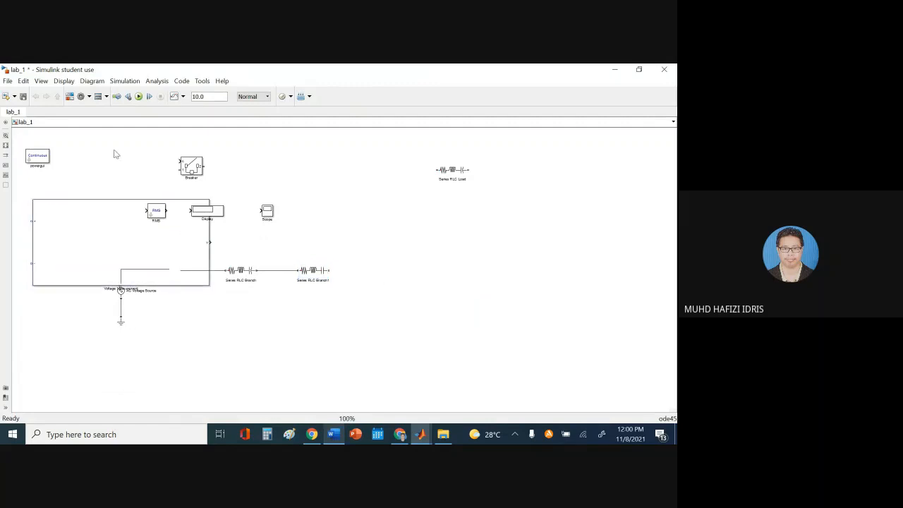
left_click(23, 81)
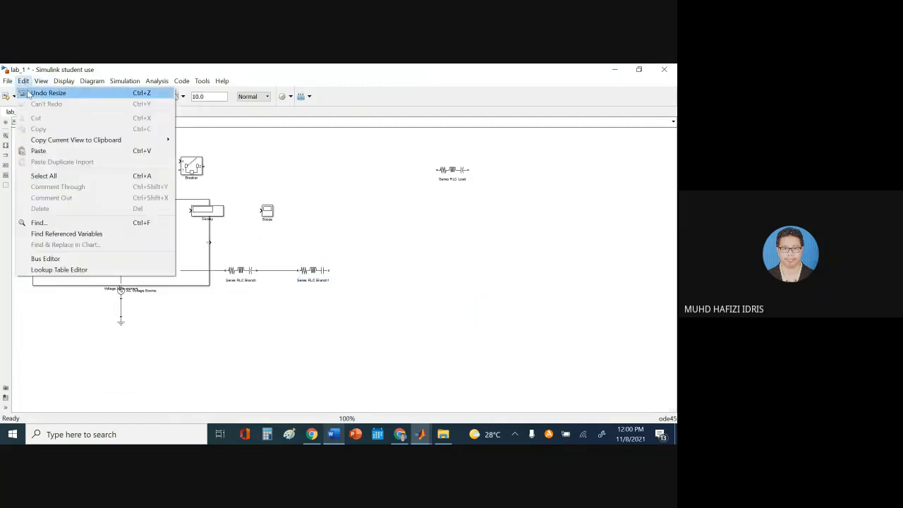
left_click(31, 91)
mouse_move(39, 204)
left_mouse_down()
mouse_move(197, 299)
mouse_move(225, 302)
mouse_move(198, 288)
mouse_move(199, 271)
left_mouse_up()
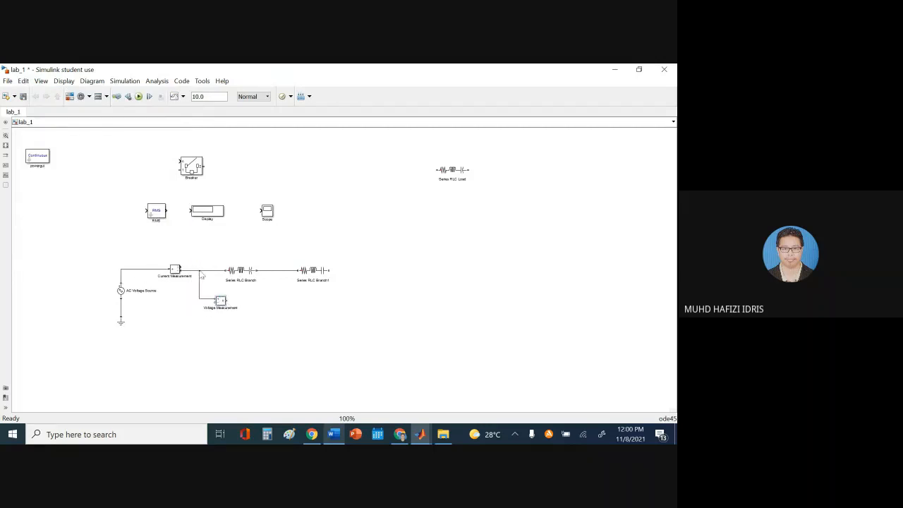
Copy a Ground block and wire it to Voltage Measurement
left_click_drag(121, 321, 201, 329)
left_click_drag(194, 320, 215, 302)
left_click(335, 434)
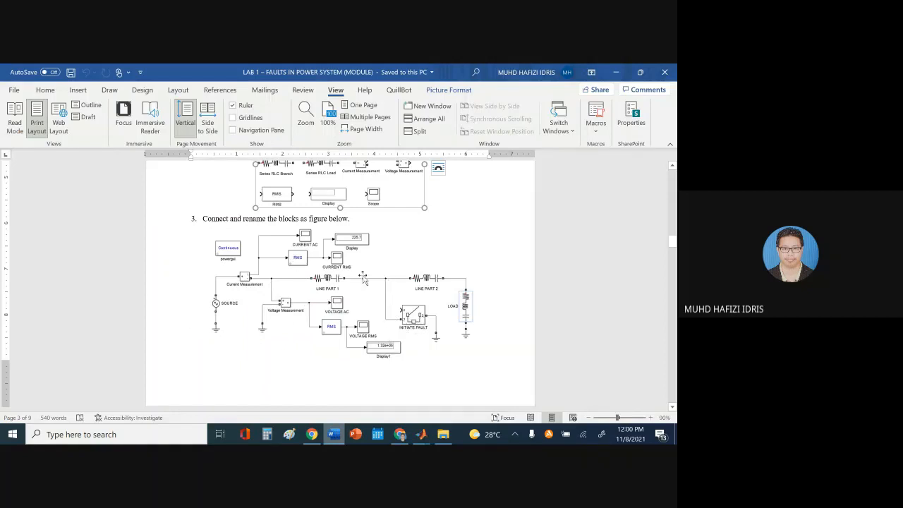
left_click(334, 436)
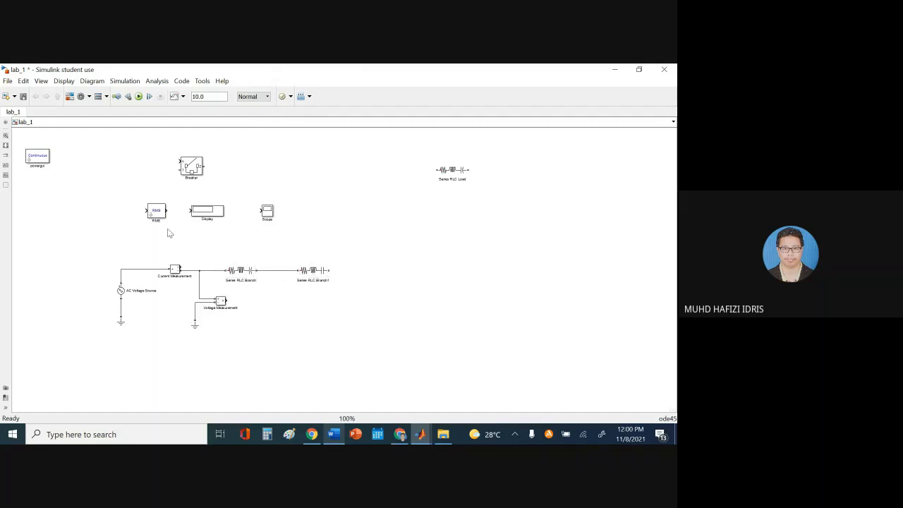
Hang the Breaker below the two RLC branches and wire its output to a Ground block
left_click_drag(191, 174, 274, 271)
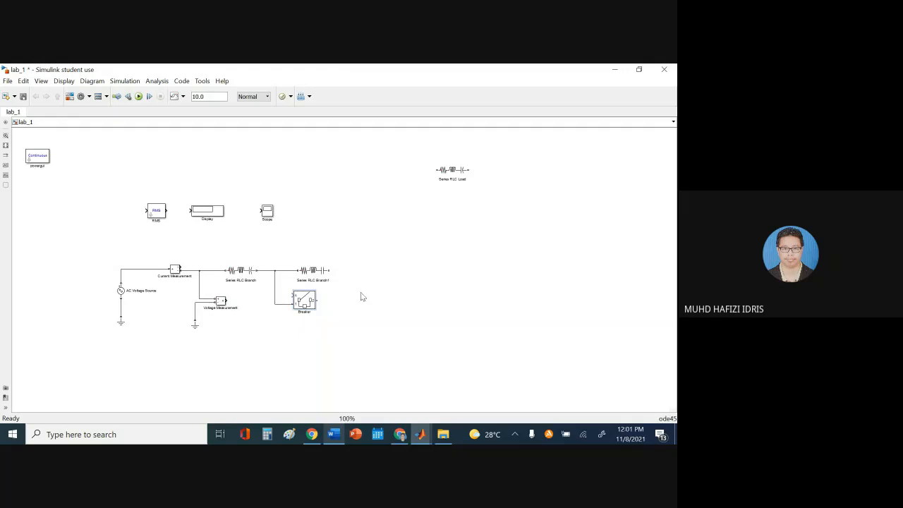
left_click_drag(195, 326, 336, 338)
left_click_drag(316, 300, 331, 326)
left_click(337, 436)
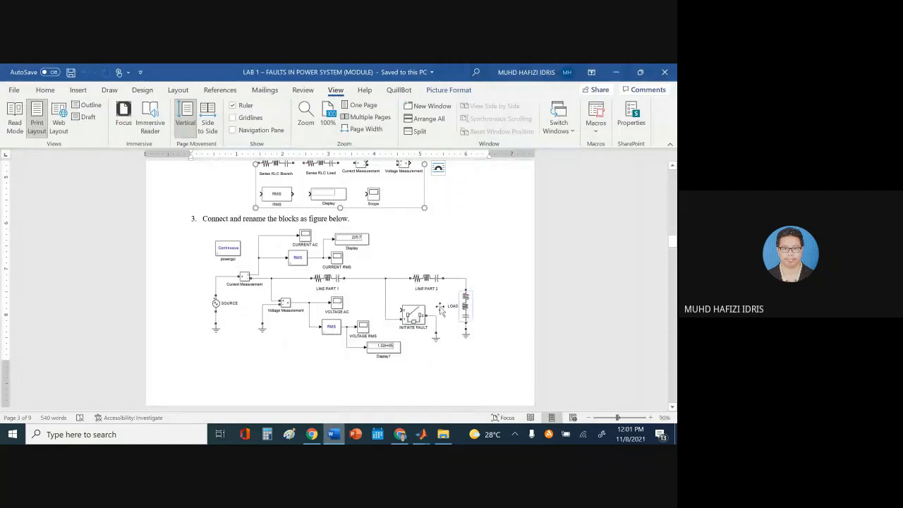
left_click(329, 439)
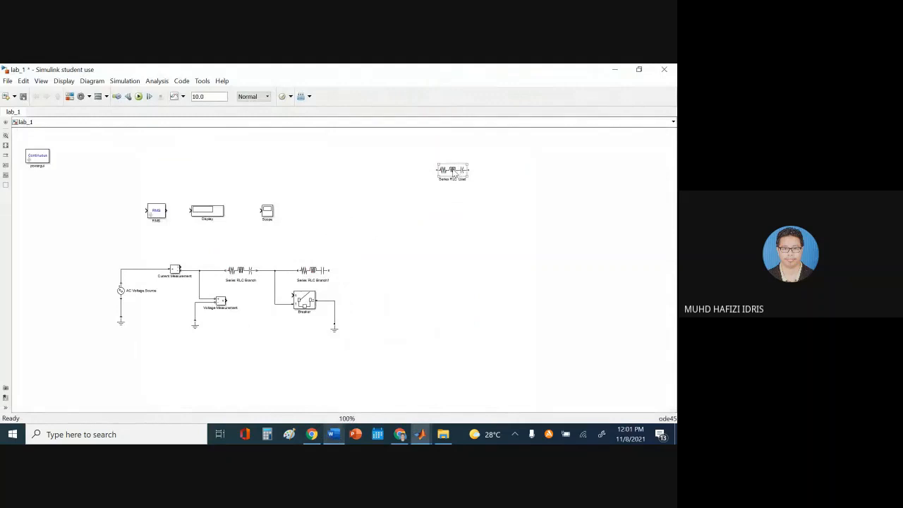
Move Series RLC Load beside Series RLC Branch1 and rotate it clockwise to stand upright
left_click_drag(458, 175, 415, 233)
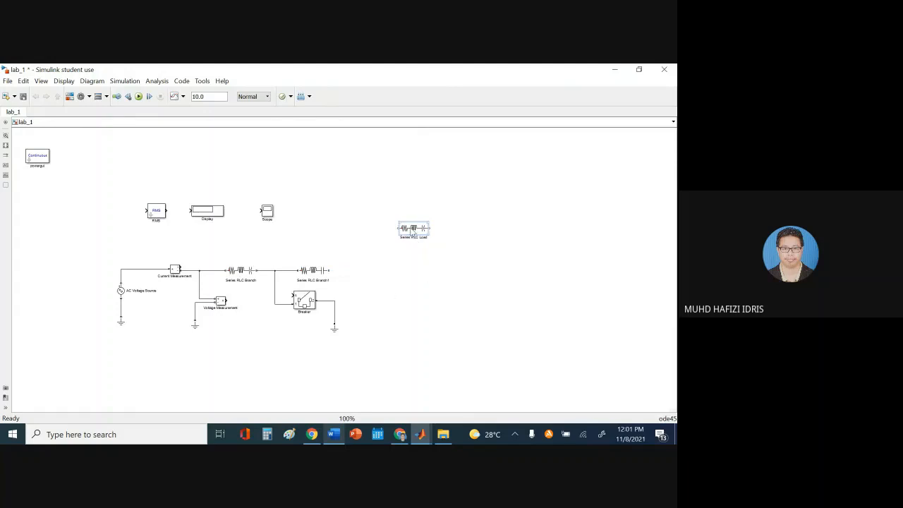
right_click(412, 230)
mouse_move(230, 213)
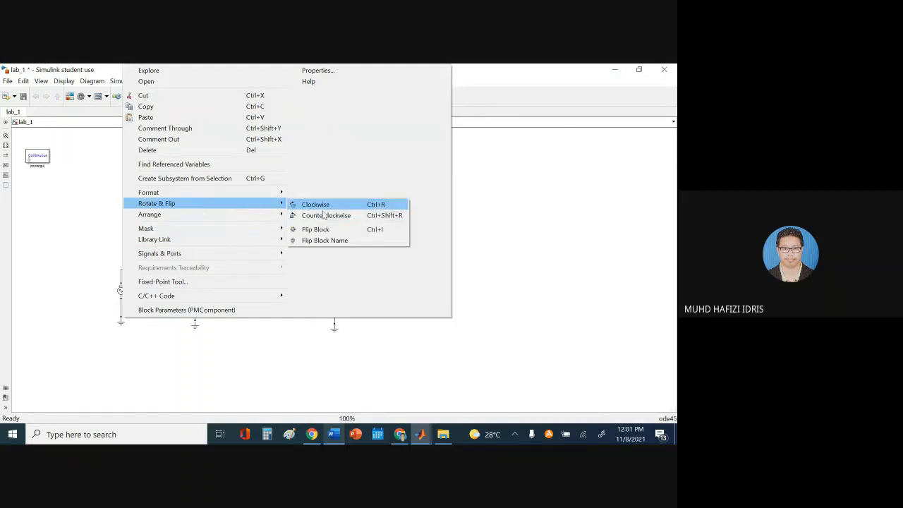
left_click(516, 205)
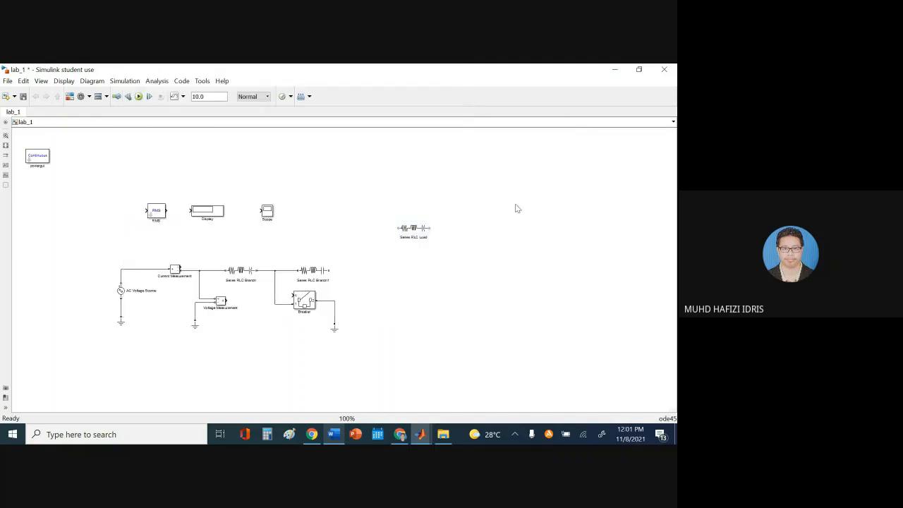
left_click(405, 233)
left_click_drag(420, 234, 423, 234)
right_click(422, 232)
mouse_move(232, 208)
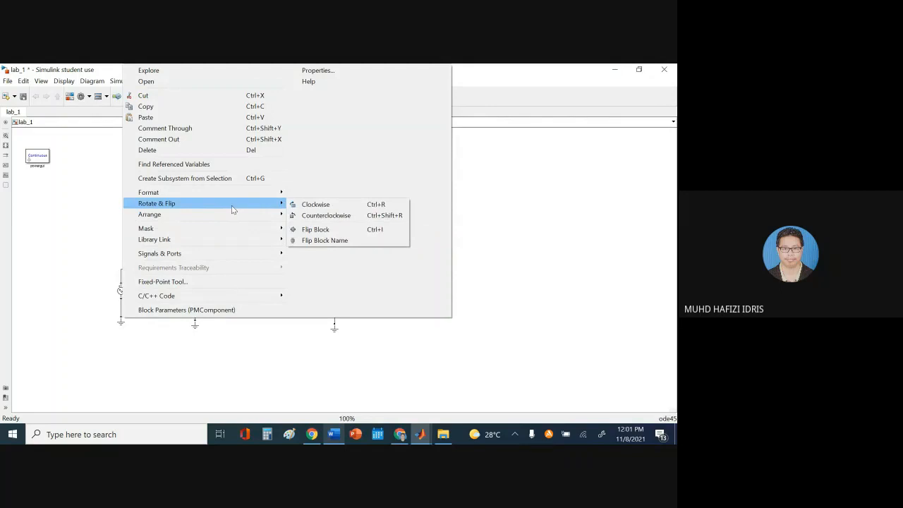
left_click(316, 205)
Delete the leftover horizontal load, seat the upright one at the line's end, and wire Series RLC Branch1 to it
left_click_drag(422, 236, 457, 290)
left_click(415, 238)
key("Delete")
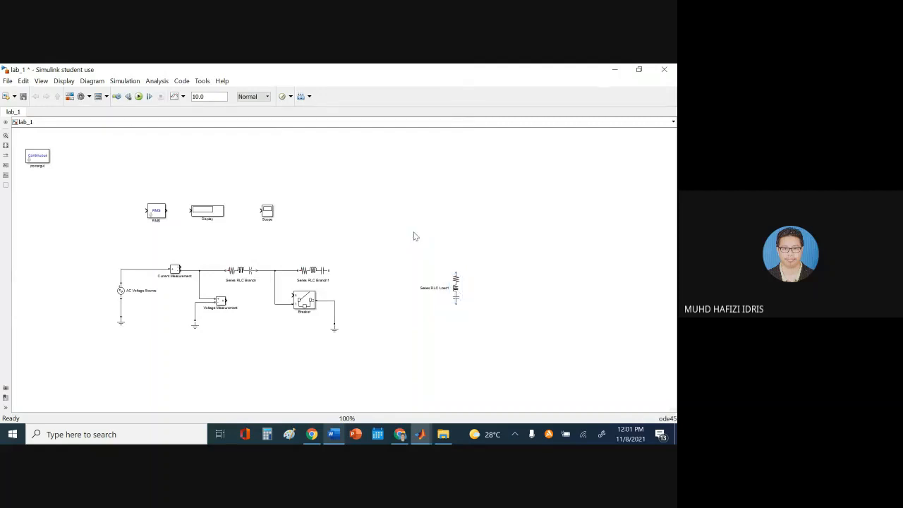
left_click_drag(457, 293, 389, 304)
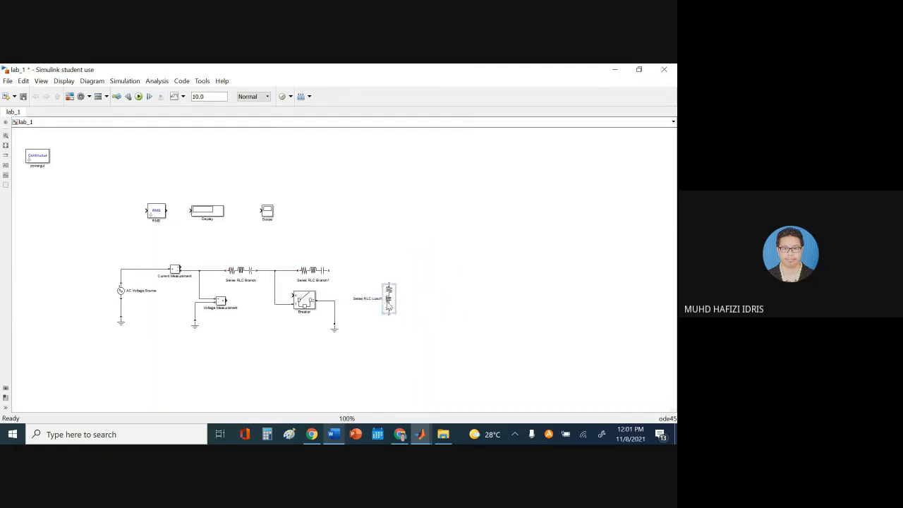
left_click(339, 261)
left_click(328, 275)
left_click_drag(328, 270, 411, 300)
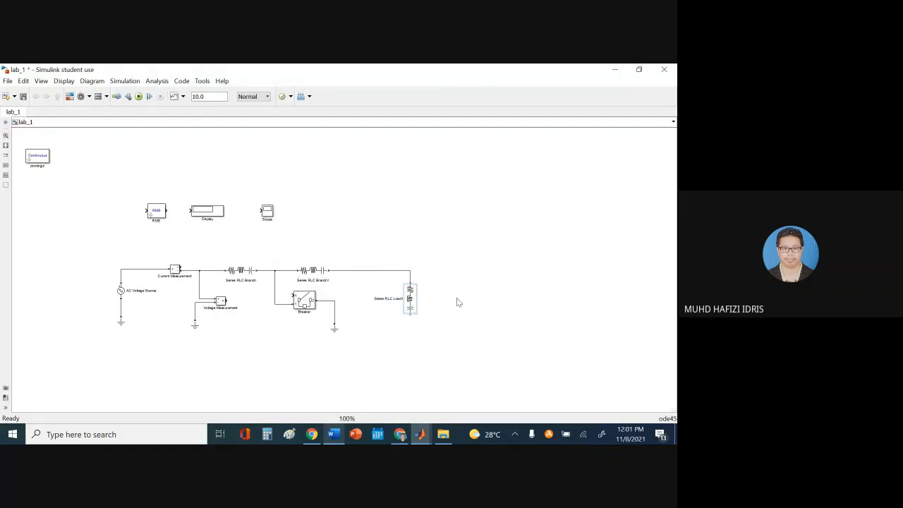
Copy the Breaker's Ground block to sit below the upright Series RLC Load
left_click_drag(331, 331, 397, 335)
left_click(385, 350)
left_click(334, 334)
left_click_drag(336, 336, 409, 330)
Select the right half of the circuit and shift it farther right
left_click_drag(247, 245, 449, 359)
left_click(411, 213)
left_click_drag(239, 243, 432, 352)
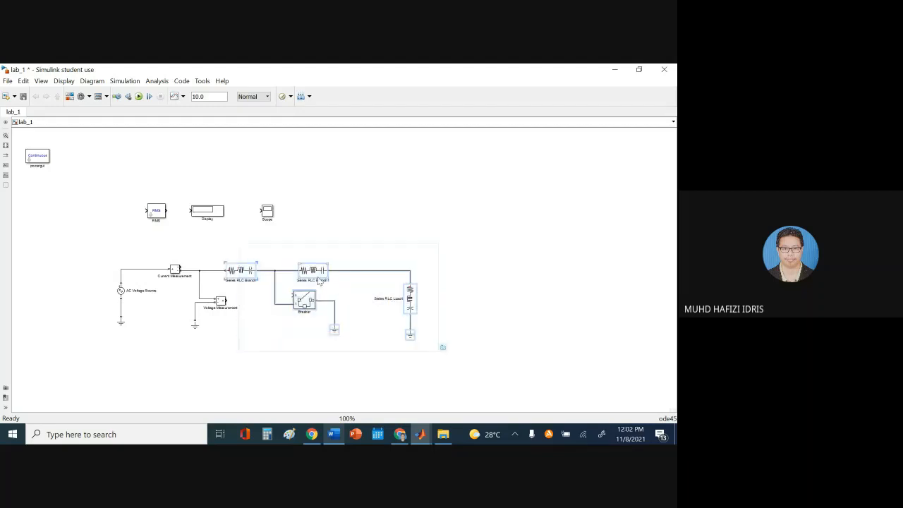
left_click_drag(319, 282, 409, 282)
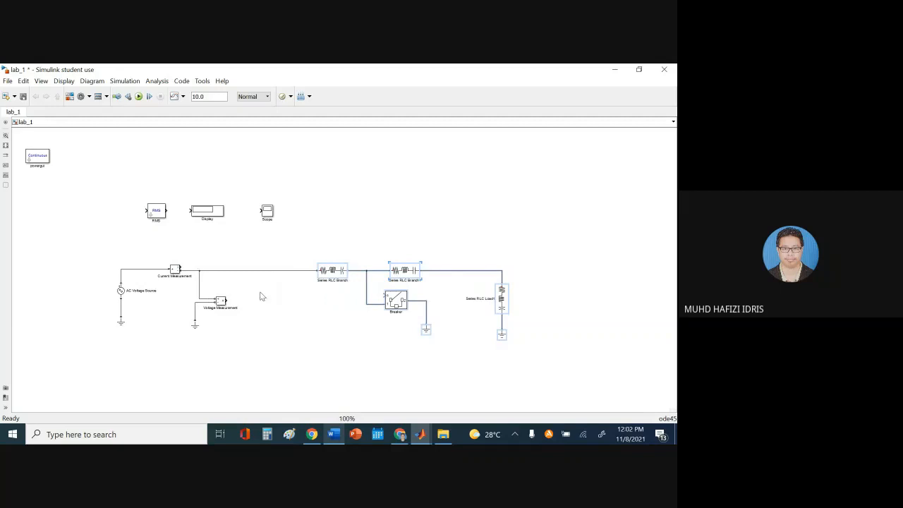
left_click(418, 223)
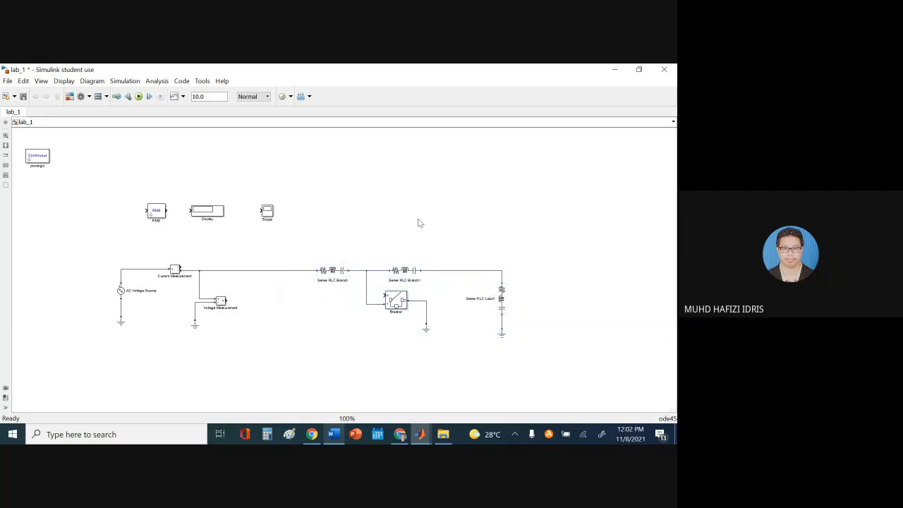
left_click(332, 436)
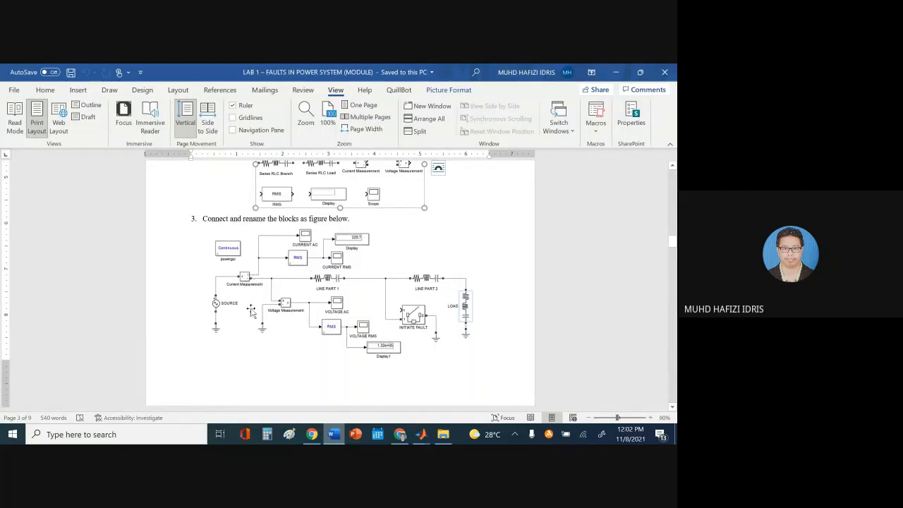
Connect Current Measurement's output to the RMS block and move Display and Scope out of the way
left_click(335, 436)
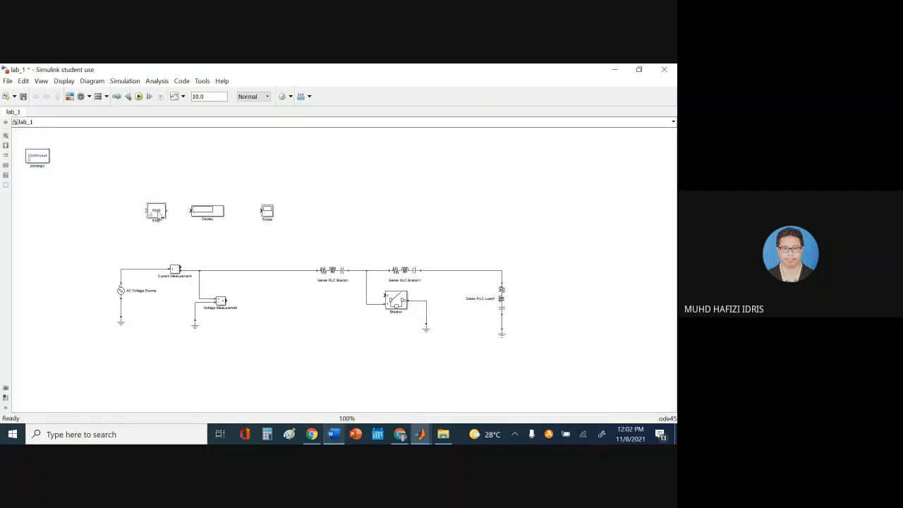
left_click_drag(158, 216, 233, 255)
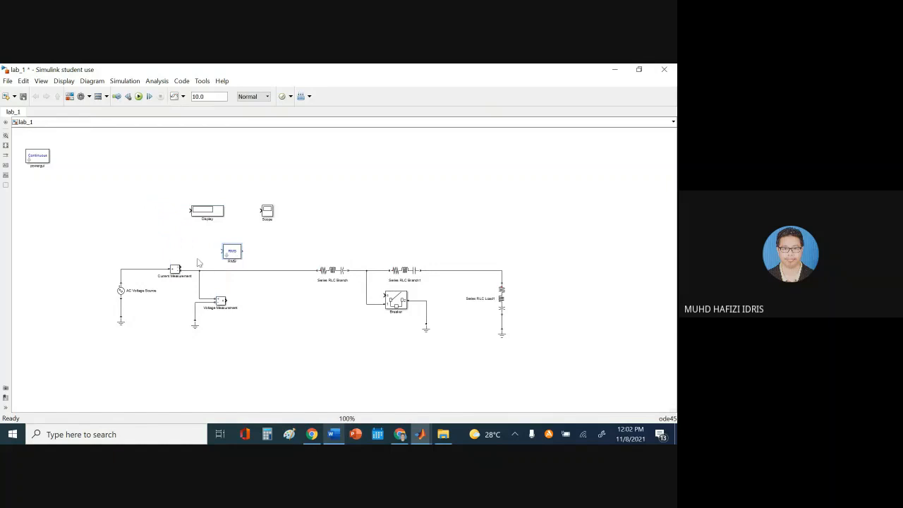
mouse_move(182, 267)
left_mouse_down()
mouse_move(239, 247)
mouse_move(269, 303)
left_mouse_up()
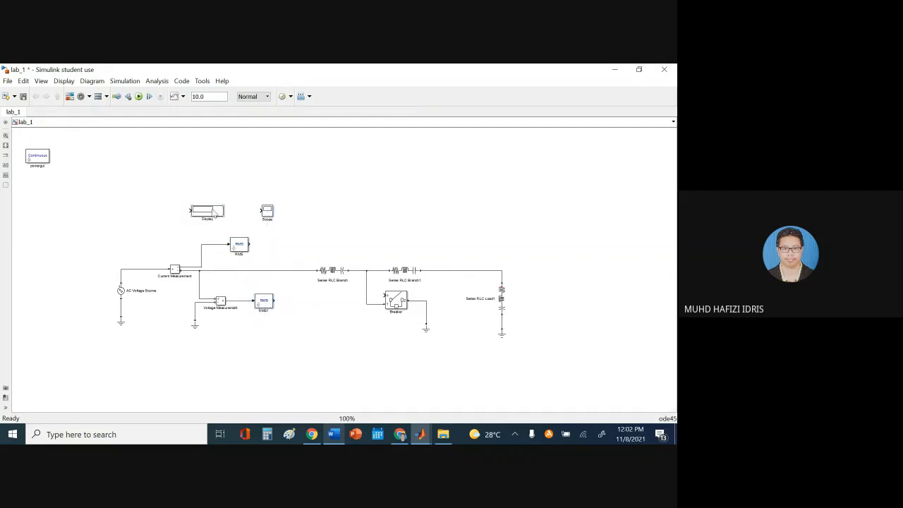
left_click_drag(213, 213, 426, 157)
left_click_drag(274, 213, 442, 200)
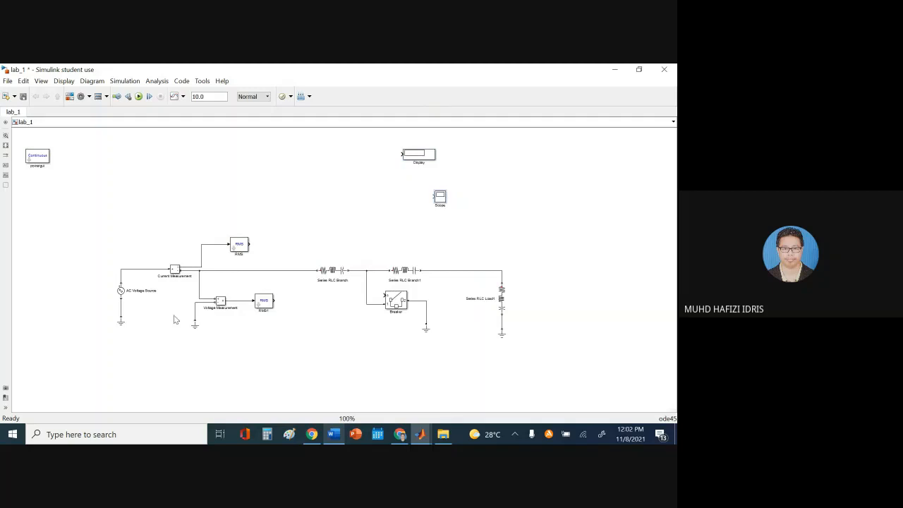
Nudge the four Ground blocks lower so they line up beneath the circuit
left_click_drag(106, 321, 567, 381)
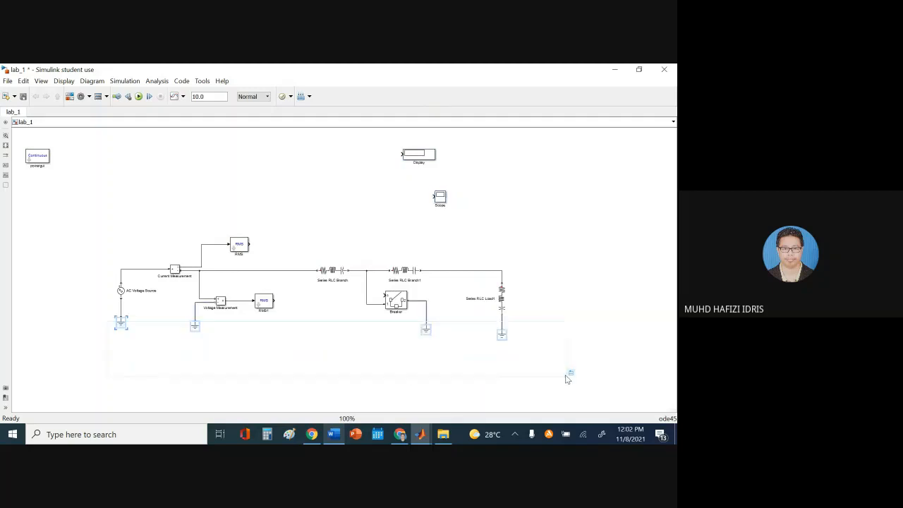
key("Down")
key("Down")
key("Down")
key("Down")
key("Down")
key("Down")
key("Down")
key("Down")
key("Down")
key("Down")
key("Down")
key("Down")
key("Down")
key("Down")
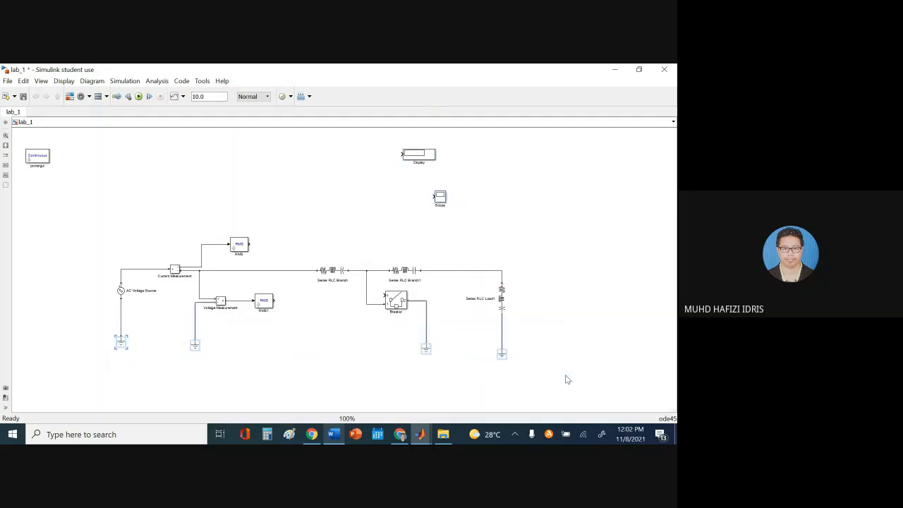
left_click(534, 241)
left_click(503, 353)
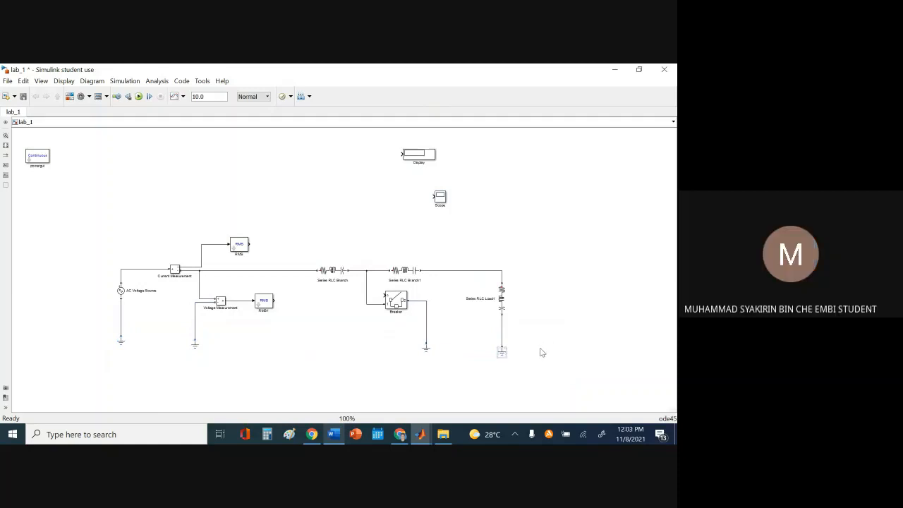
key("Up")
key("Up")
key("Up")
left_click(426, 347)
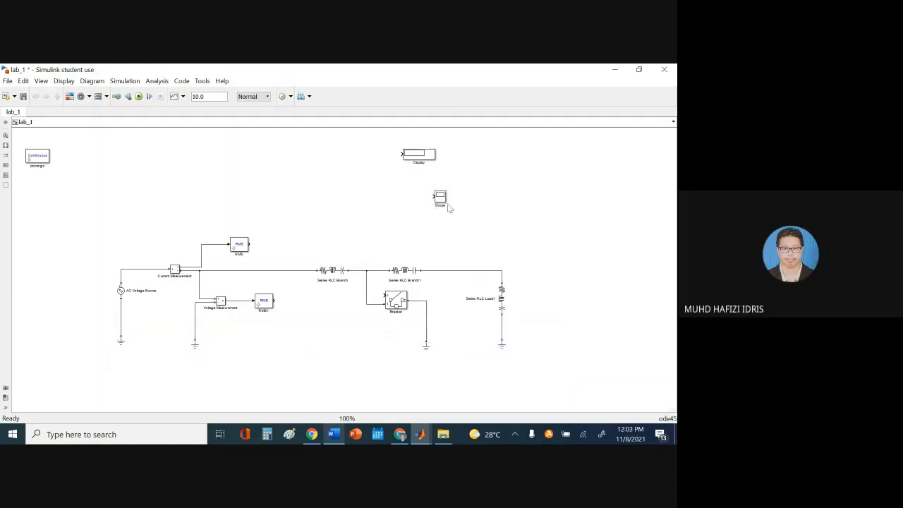
Wire Scope to Scope3 to the measurements and RMS outputs, and place Display and Display1 by the RMS outputs
mouse_move(441, 203)
left_mouse_down()
mouse_move(324, 221)
mouse_move(293, 249)
mouse_move(249, 236)
mouse_move(242, 220)
mouse_move(207, 227)
mouse_move(200, 244)
left_mouse_up()
left_click_drag(244, 214, 291, 251)
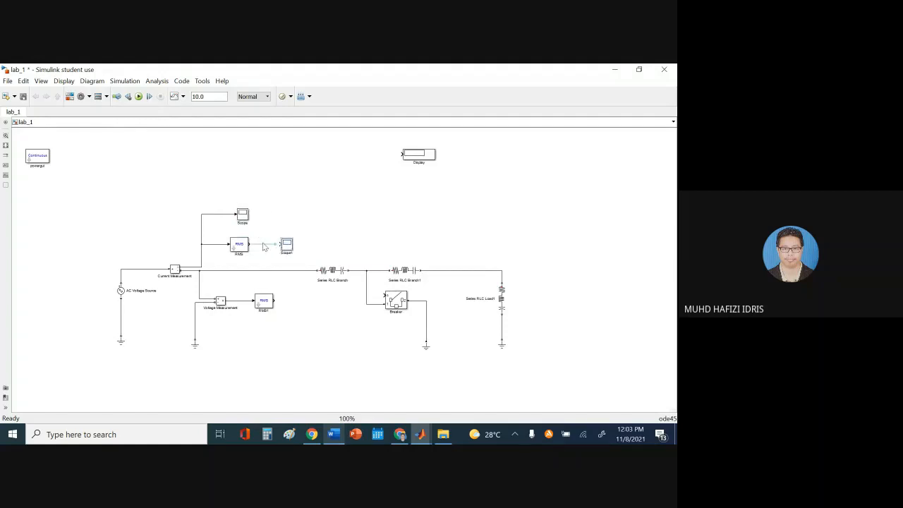
left_click(265, 247)
left_click_drag(288, 251, 245, 302)
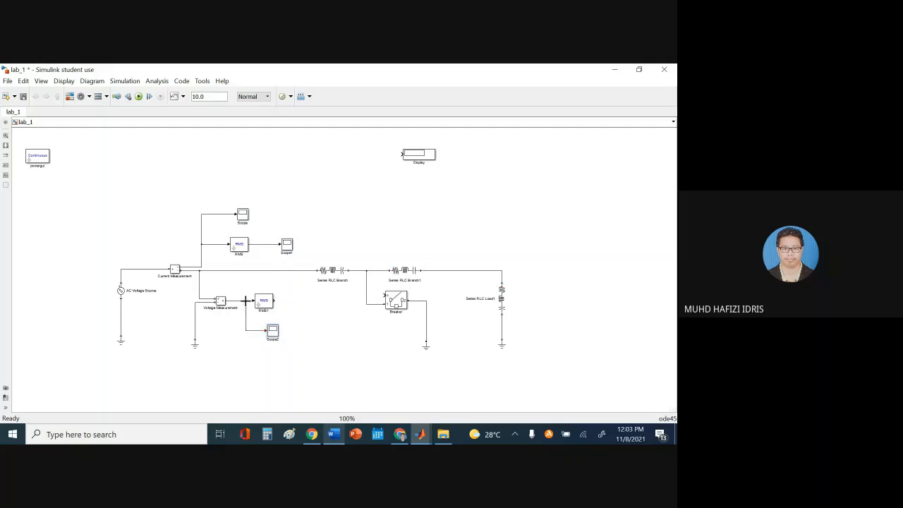
left_click_drag(273, 330, 329, 304)
left_click_drag(275, 300, 319, 301)
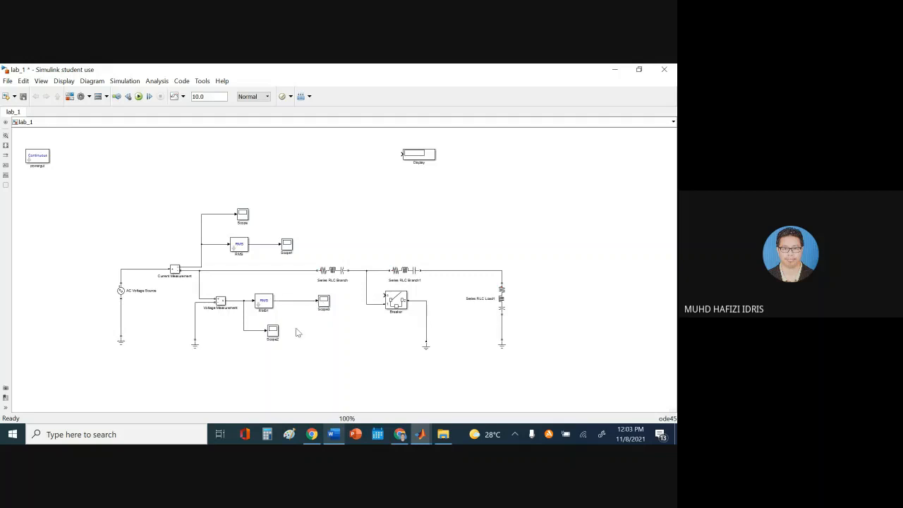
left_click_drag(277, 338, 272, 344)
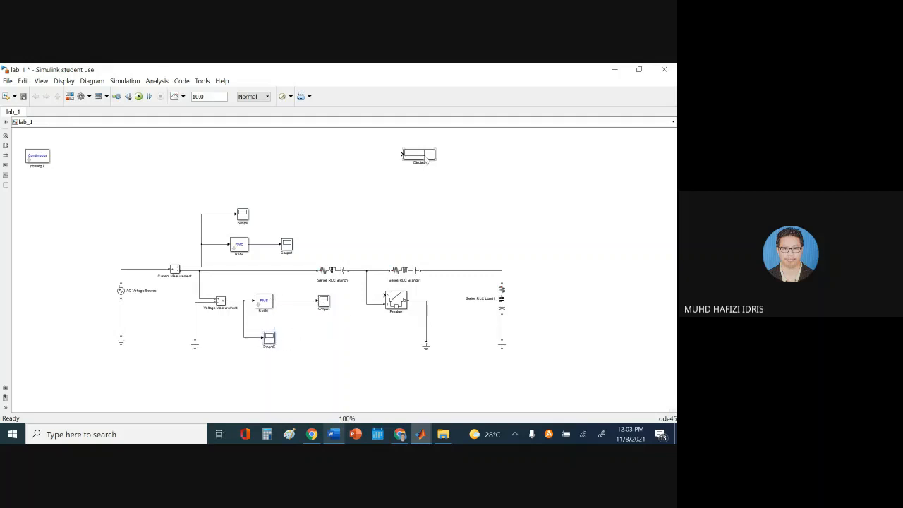
mouse_move(425, 158)
left_mouse_down()
mouse_move(314, 227)
mouse_move(266, 244)
left_mouse_up()
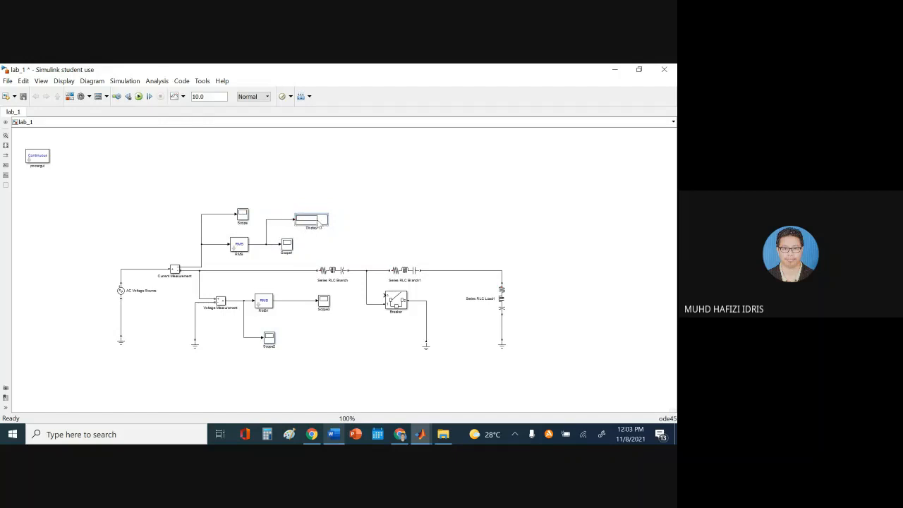
mouse_move(318, 223)
left_mouse_down()
mouse_move(353, 325)
mouse_move(317, 323)
mouse_move(293, 300)
left_mouse_up()
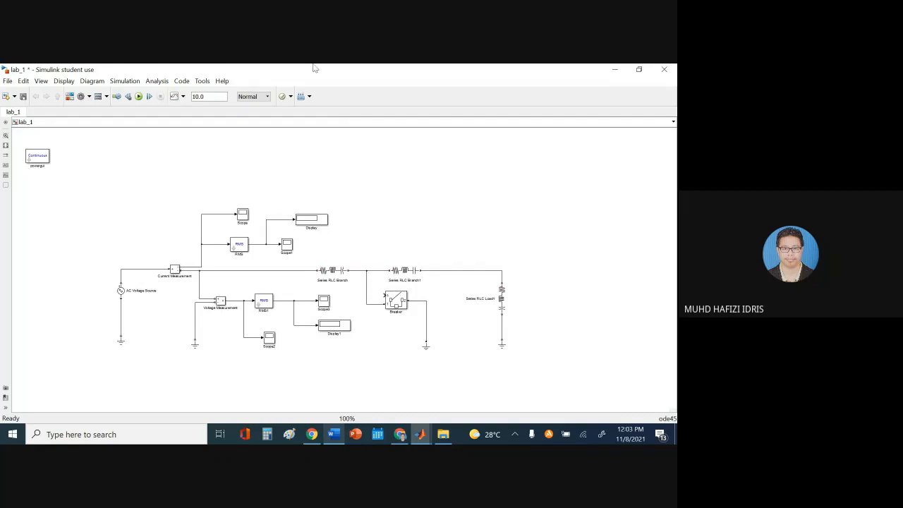
Shift the whole circuit up, then compare with the Word lab figure
left_click_drag(87, 179, 630, 419)
left_click_drag(311, 209, 304, 160)
left_click(578, 208)
scroll(572, 232, "up", 2)
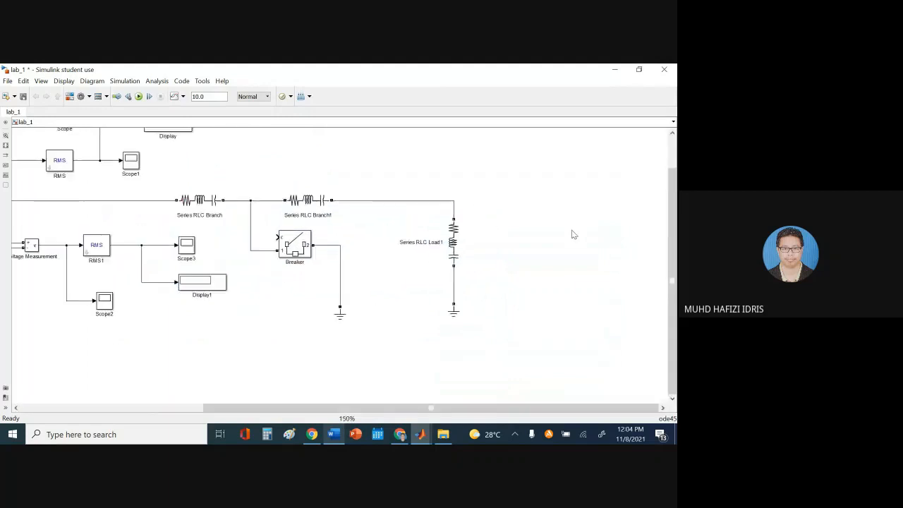
scroll(573, 248, "down", 2)
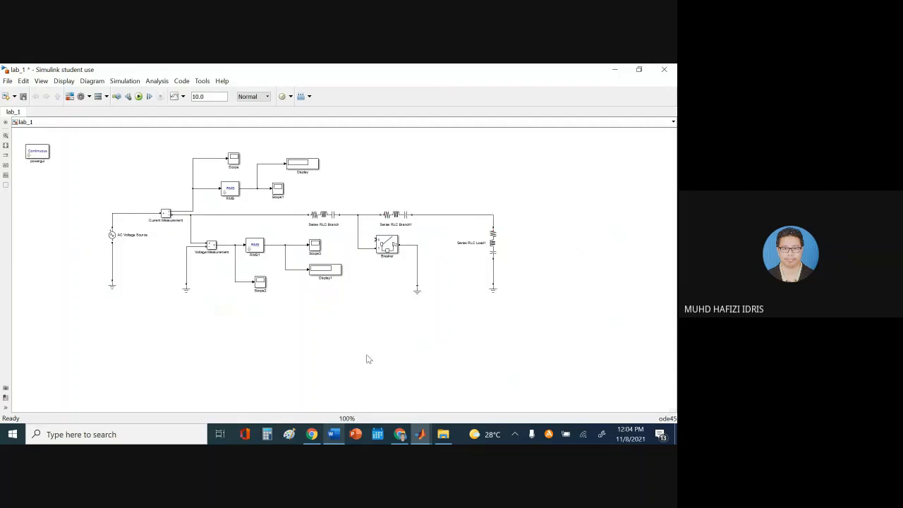
left_click(333, 434)
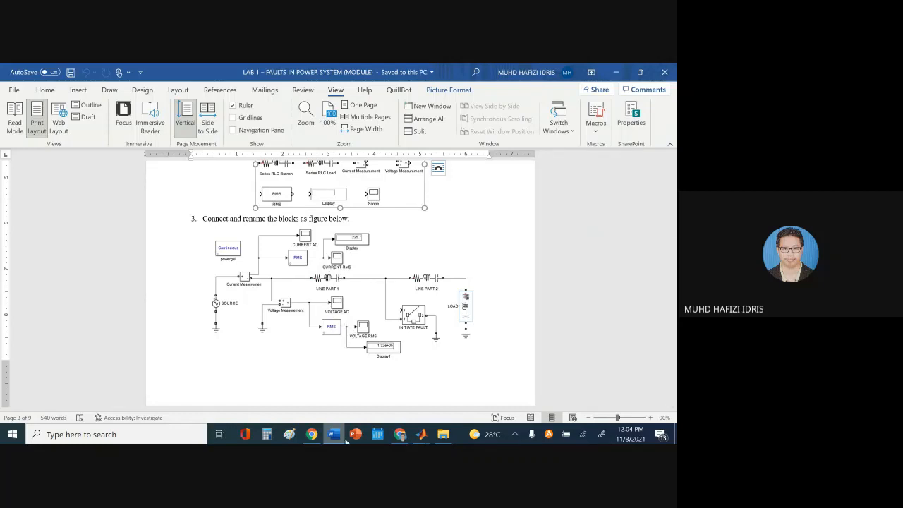
Rename the AC voltage source SOURCE and the first current scope CURRENT AC
key("alt+Tab")
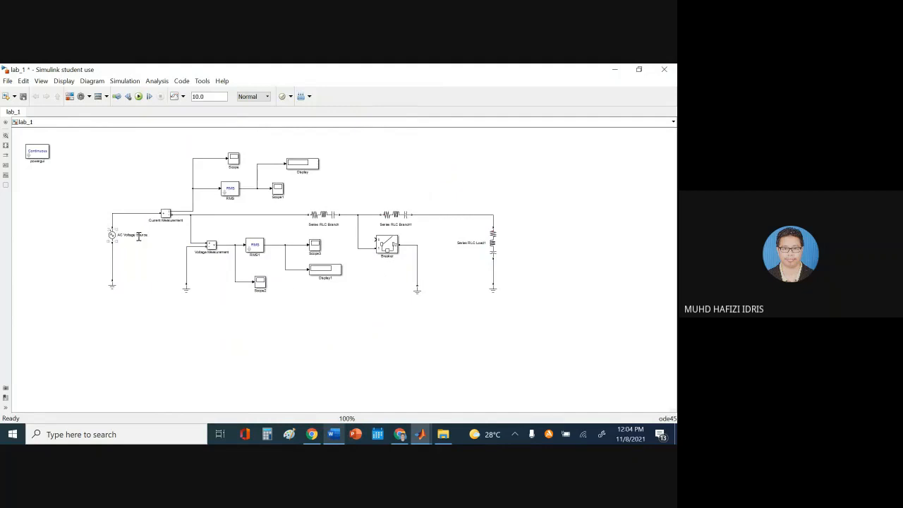
left_click(139, 236)
left_click(266, 330)
type("CURRENT AC")
Rename the remaining scopes CURRENT RMS, VOLTAGE AC and VOLTAGE RMS, then bring back the Word lab sheet
left_click(401, 224)
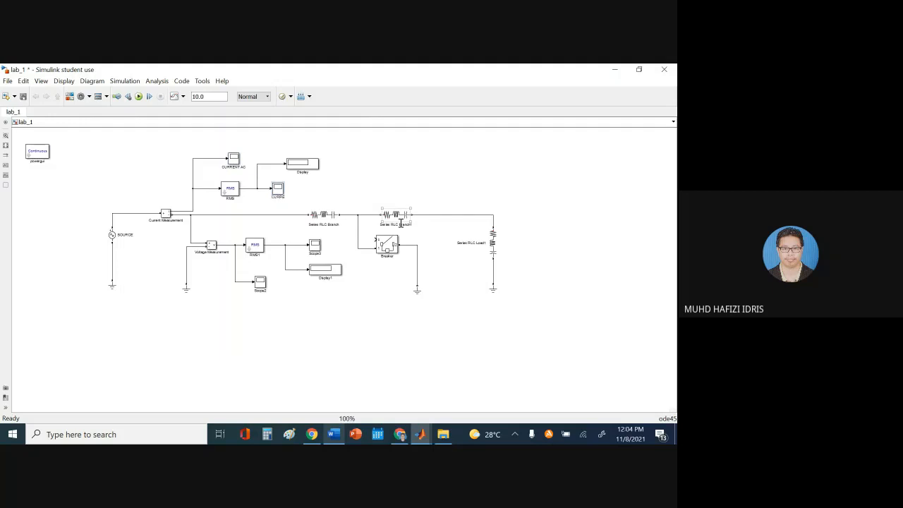
type("RMS")
left_click(348, 319)
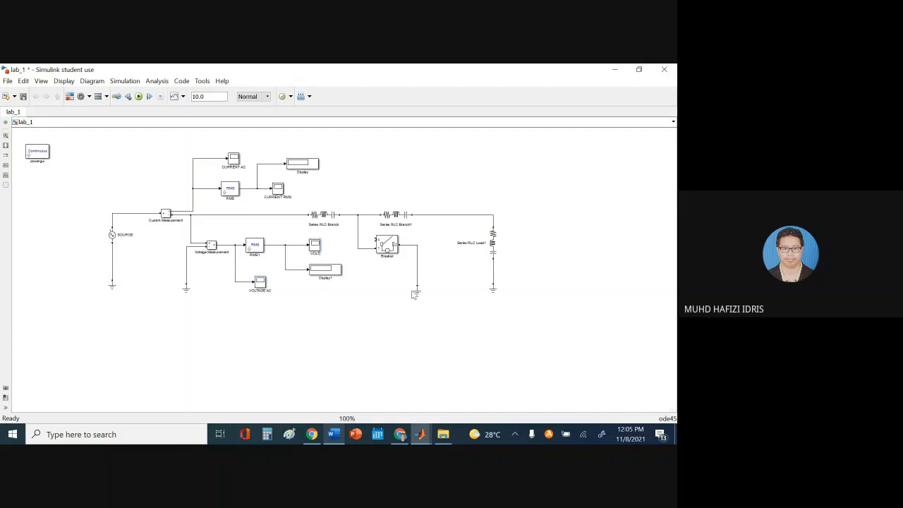
type("AGE RMS")
left_click(333, 436)
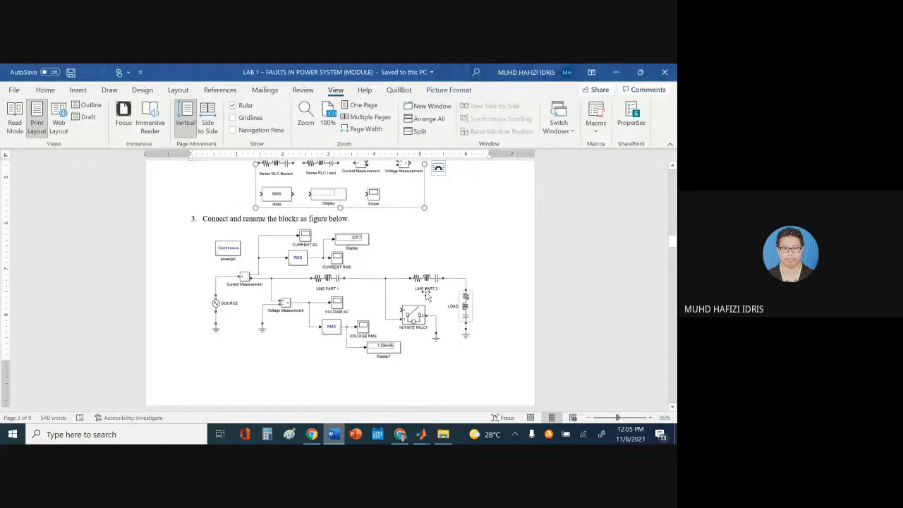
Relabel the two series RLC branches LINE PART 1 and LINE PART 2
left_click(421, 434)
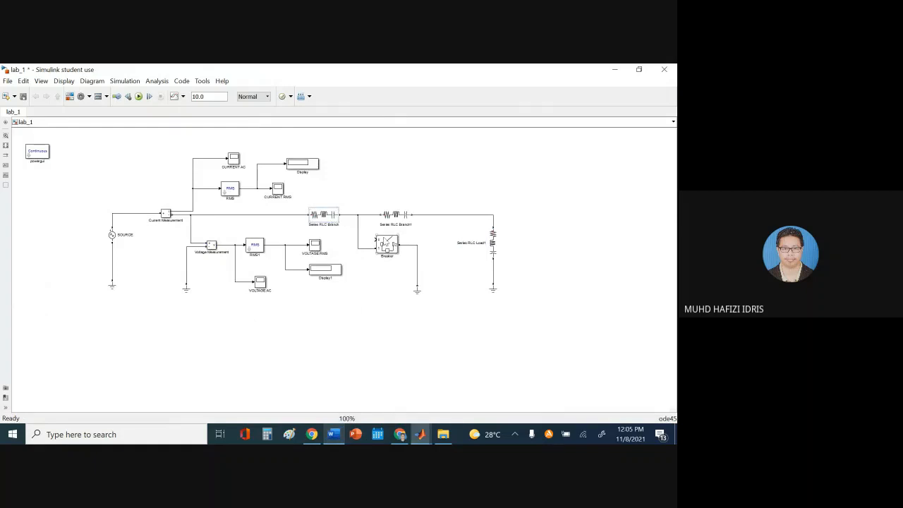
key("BackSpace")
key("BackSpace")
key("BackSpace")
left_click(412, 224)
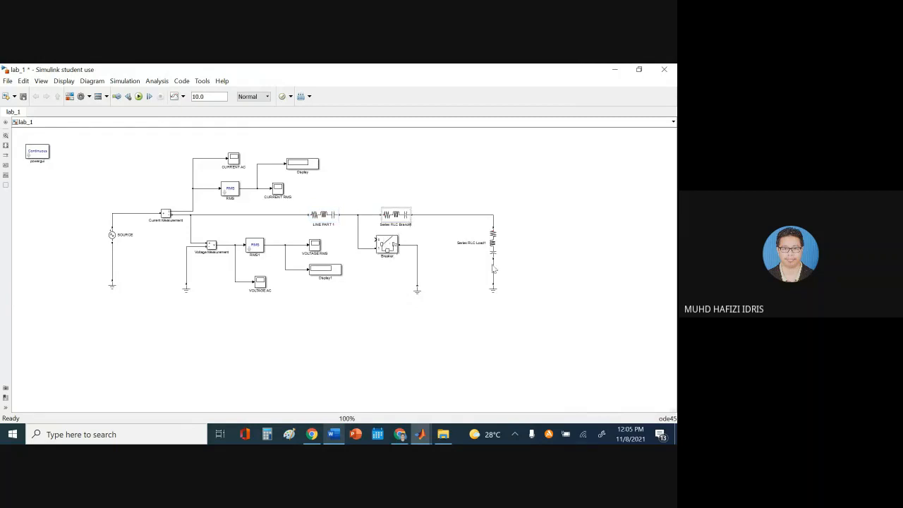
key("BackSpace")
key("BackSpace")
key("BackSpace")
key("BackSpace")
key("BackSpace")
key("BackSpace")
key("BackSpace")
key("BackSpace")
key("BackSpace")
key("BackSpace")
key("BackSpace")
key("BackSpace")
key("BackSpace")
key("BackSpace")
key("BackSpace")
key("BackSpace")
left_click(445, 355)
Compare against the Word lab figure, then clear the load block's old name to relabel it LOAD
left_click(334, 435)
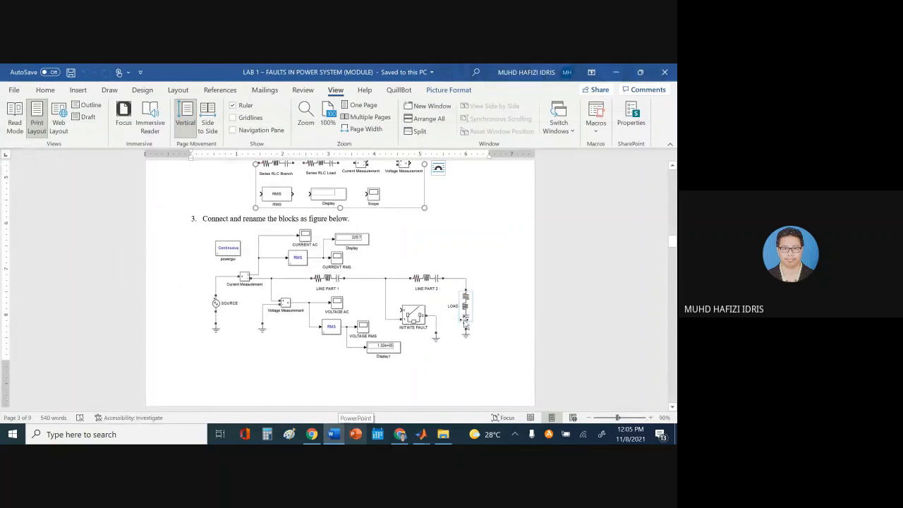
left_click(334, 435)
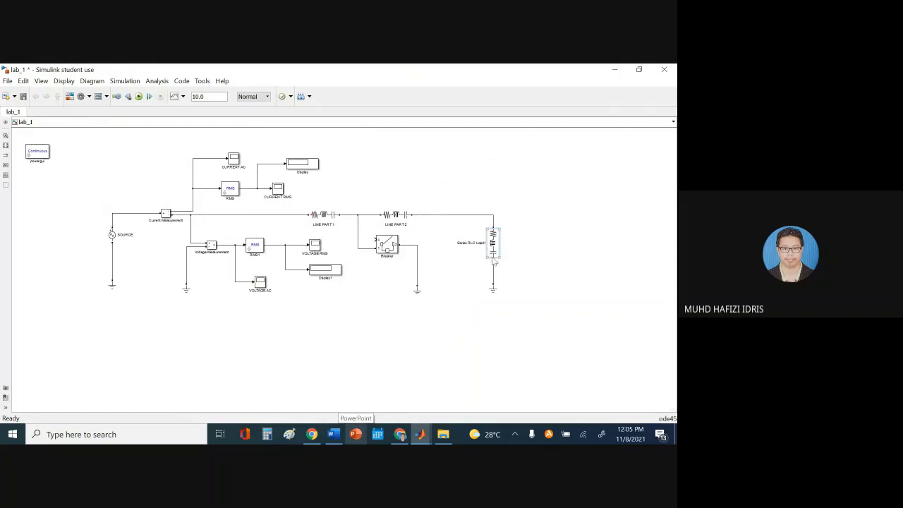
key("BackSpace")
key("BackSpace")
key("BackSpace")
key("BackSpace")
key("BackSpace")
key("BackSpace")
key("BackSpace")
key("BackSpace")
key("BackSpace")
key("BackSpace")
key("BackSpace")
key("BackSpace")
key("BackSpace")
key("BackSpace")
key("BackSpace")
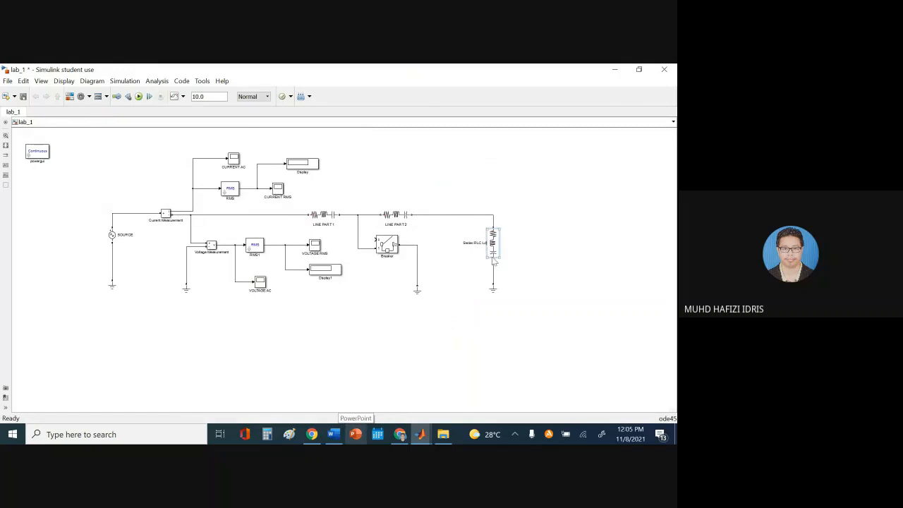
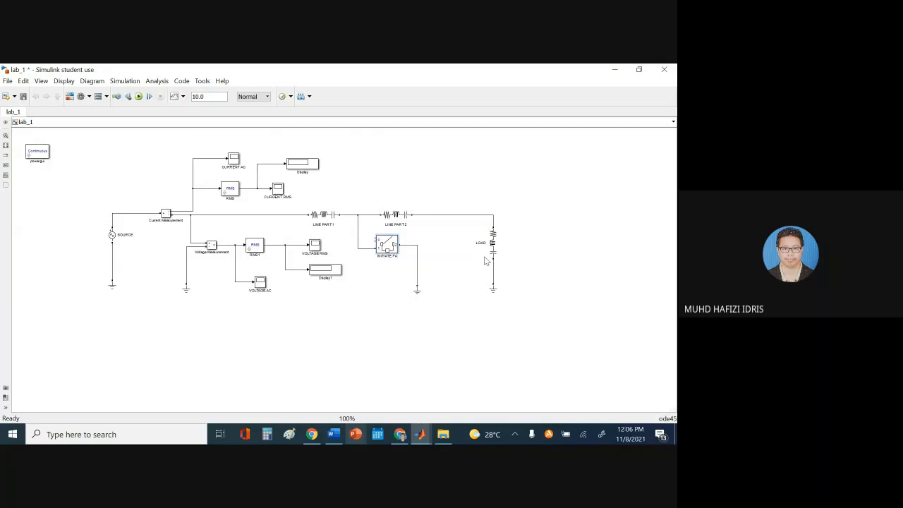
Complete the INITIATE FAULT breaker label, nudge LOAD and the ground wire, and save lab_1
type("ULT")
left_click(515, 304)
left_click_drag(498, 240, 498, 249)
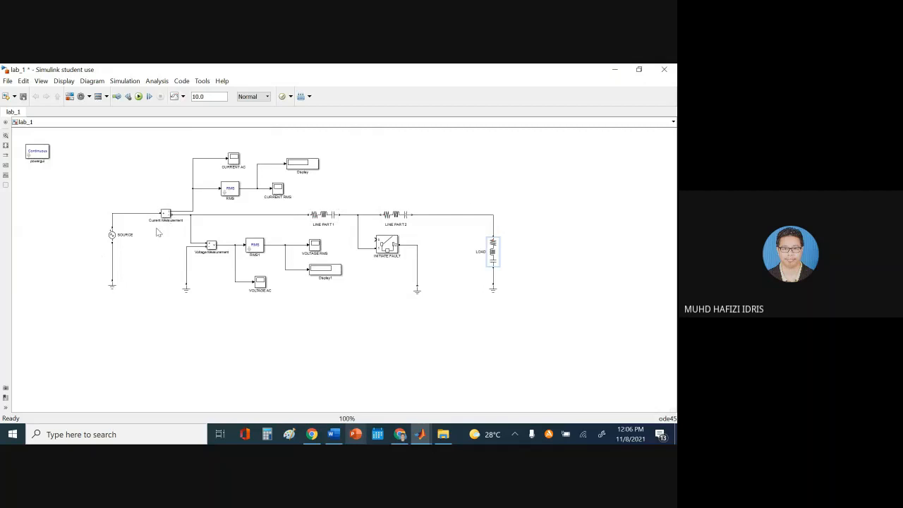
left_click(153, 165)
left_click_drag(186, 266, 191, 288)
left_click(23, 96)
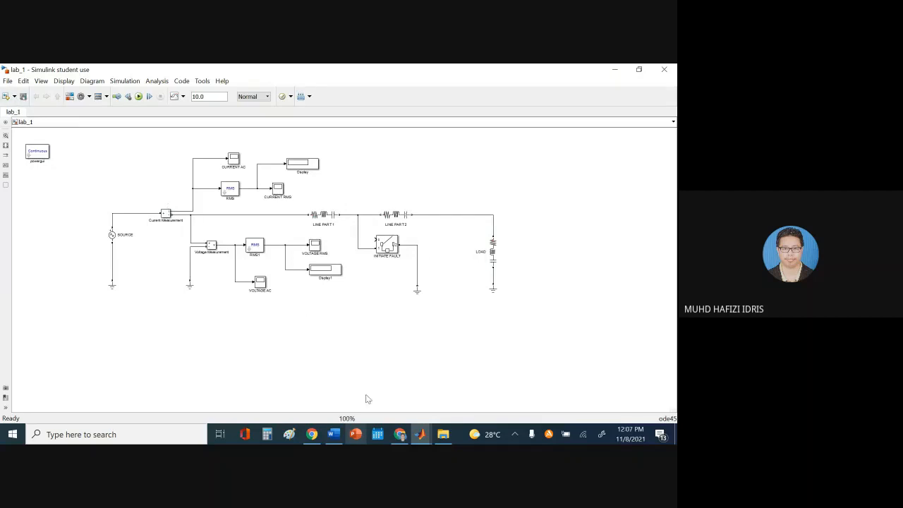
left_click(333, 434)
scroll(381, 303, "down", 8)
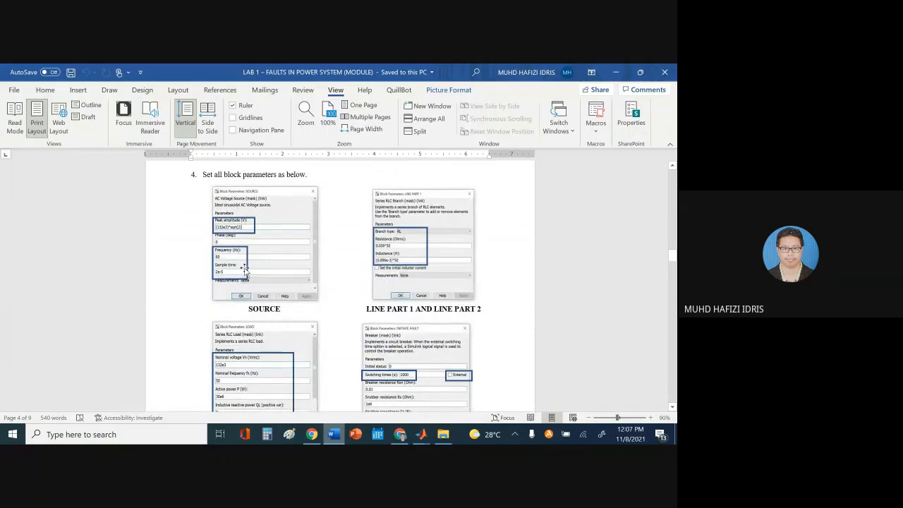
scroll(249, 284, "up", 3)
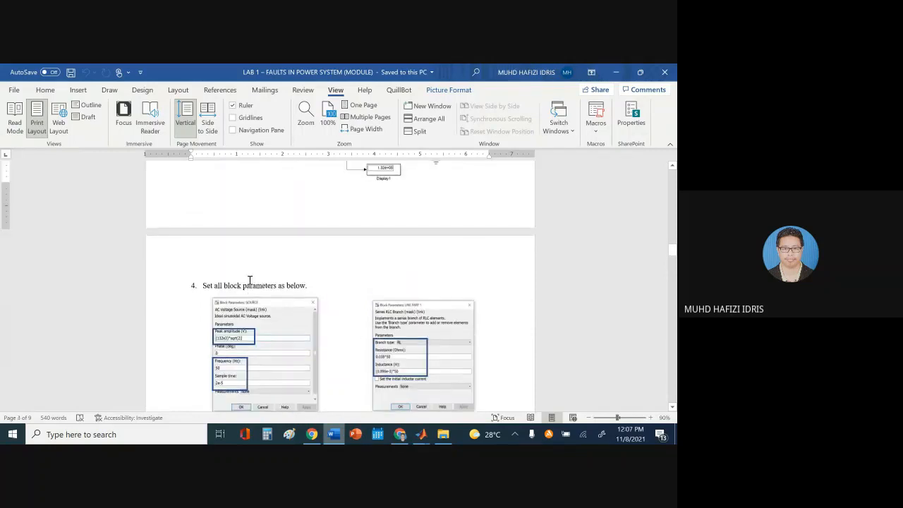
scroll(364, 282, "down", 3)
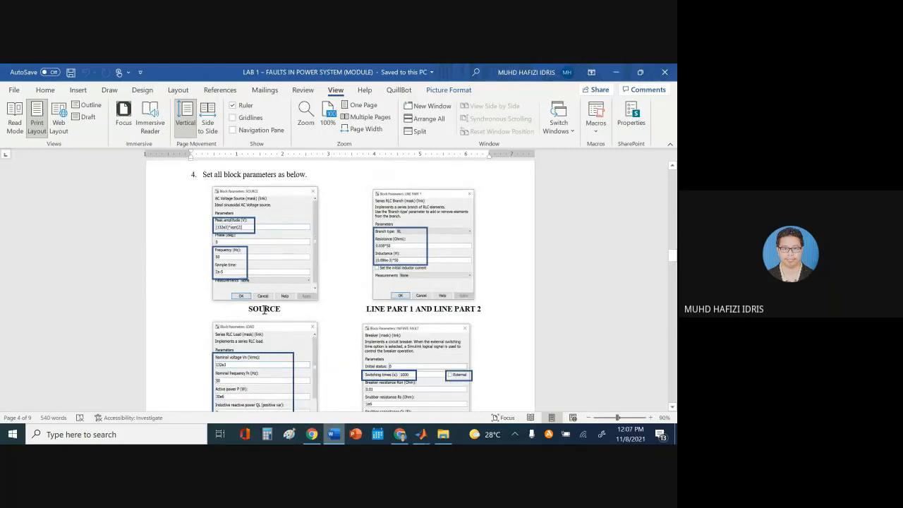
scroll(265, 309, "down", 4)
scroll(270, 315, "up", 15)
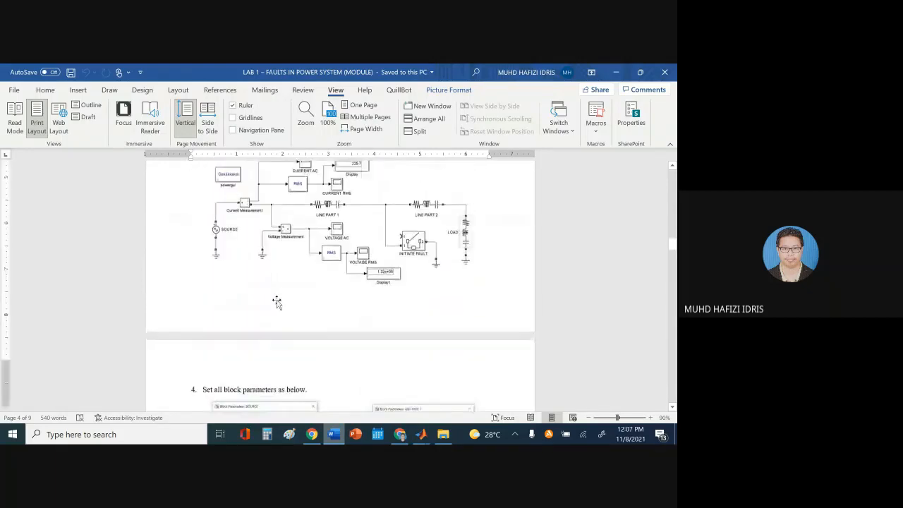
scroll(281, 295, "up", 12)
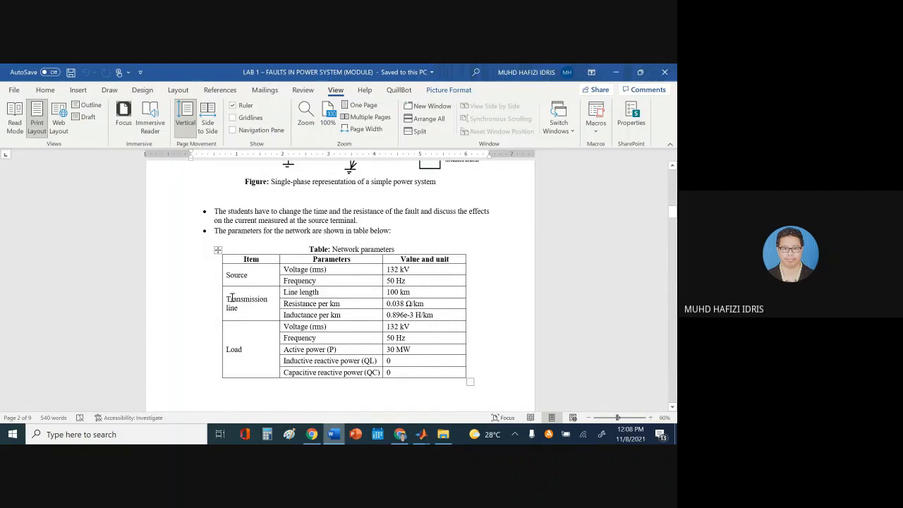
scroll(268, 317, "down", 15)
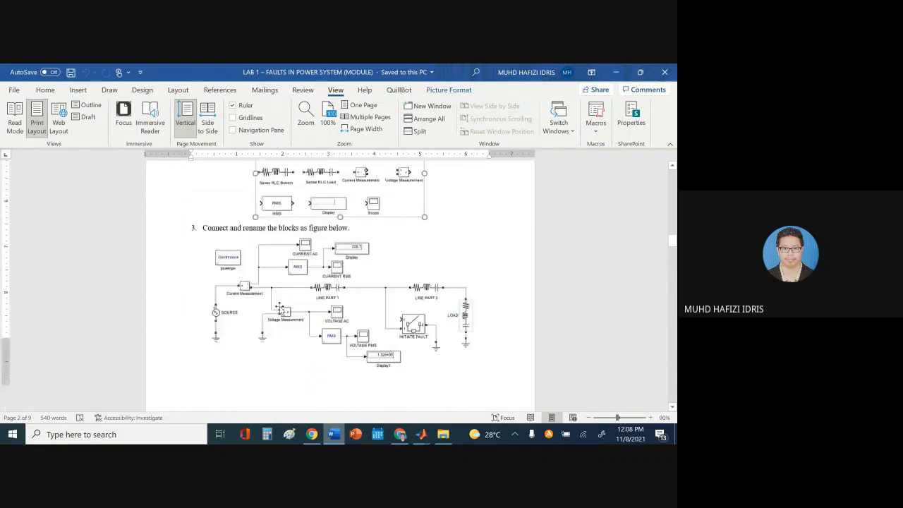
scroll(280, 310, "down", 9)
scroll(313, 295, "up", 1)
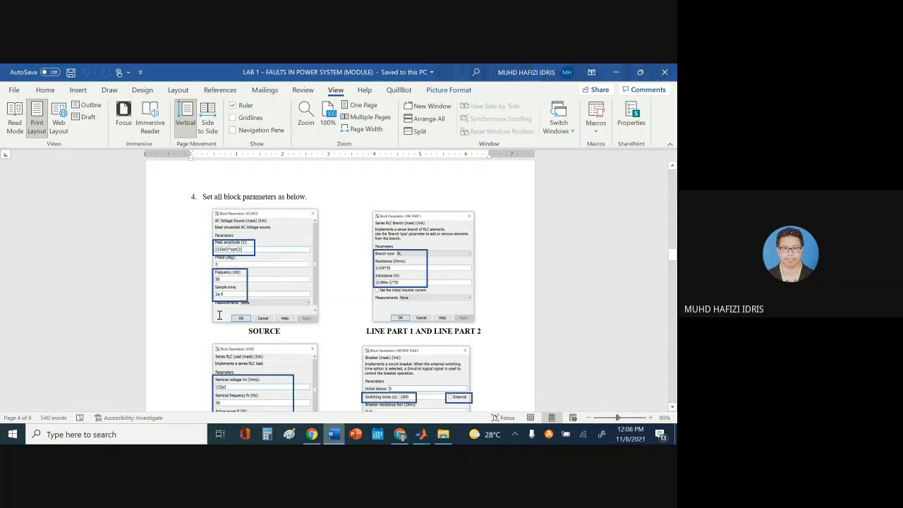
left_click(334, 435)
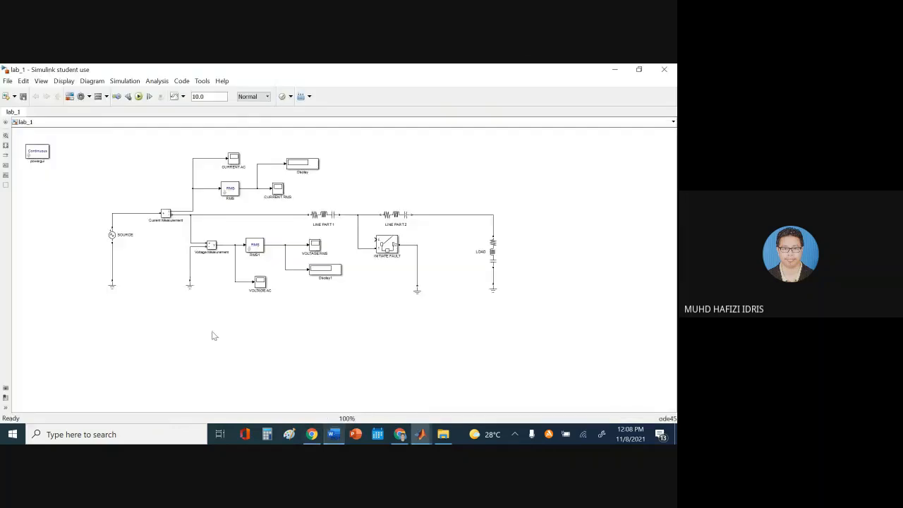
Open the SOURCE block's parameters and change its peak amplitude to (132e3)*sqrt(2)
left_click_drag(111, 235, 113, 244)
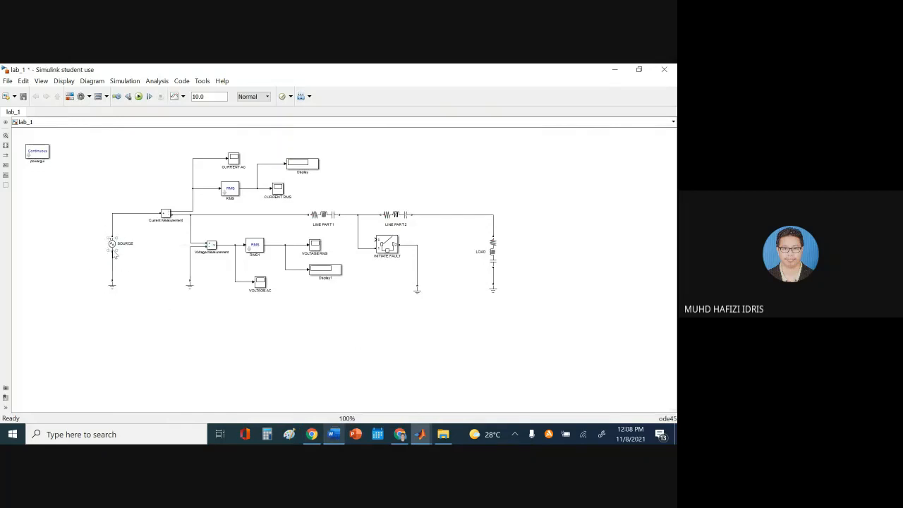
double_click(113, 245)
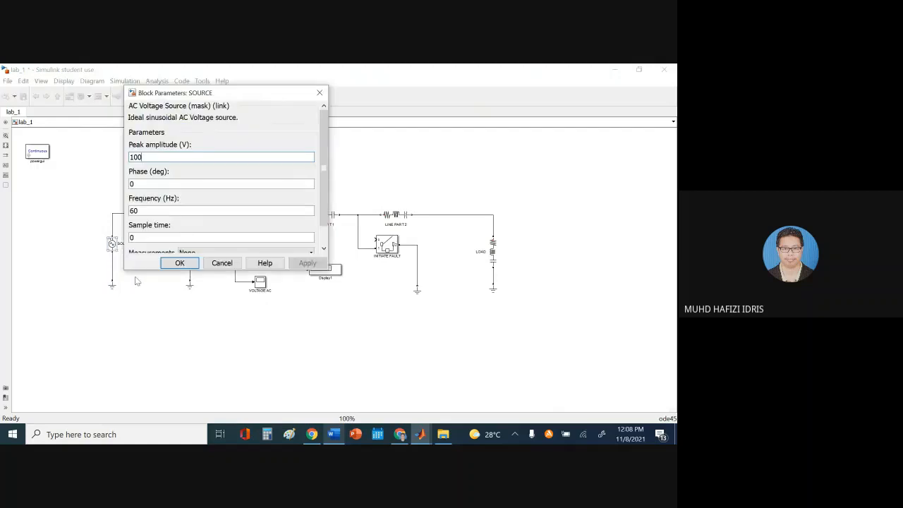
left_click_drag(223, 100, 360, 157)
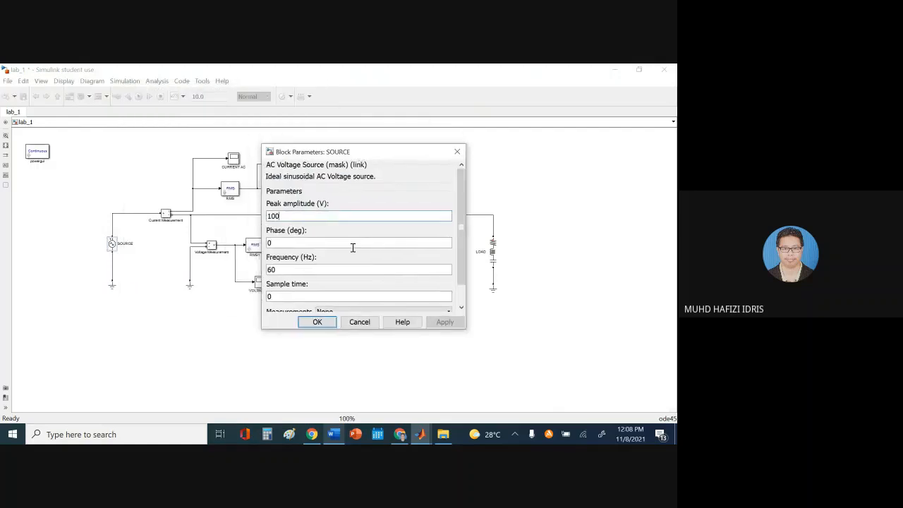
left_click_drag(352, 328, 335, 388)
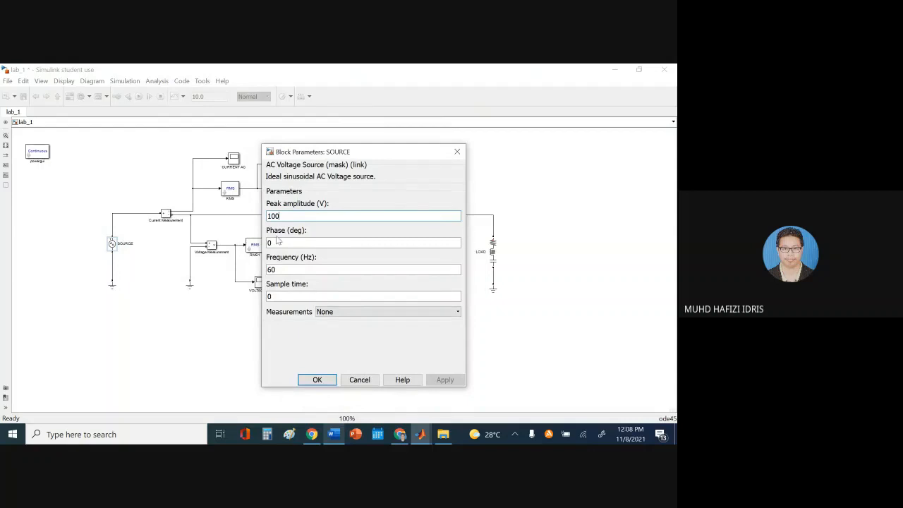
double_click(288, 215)
left_click(333, 434)
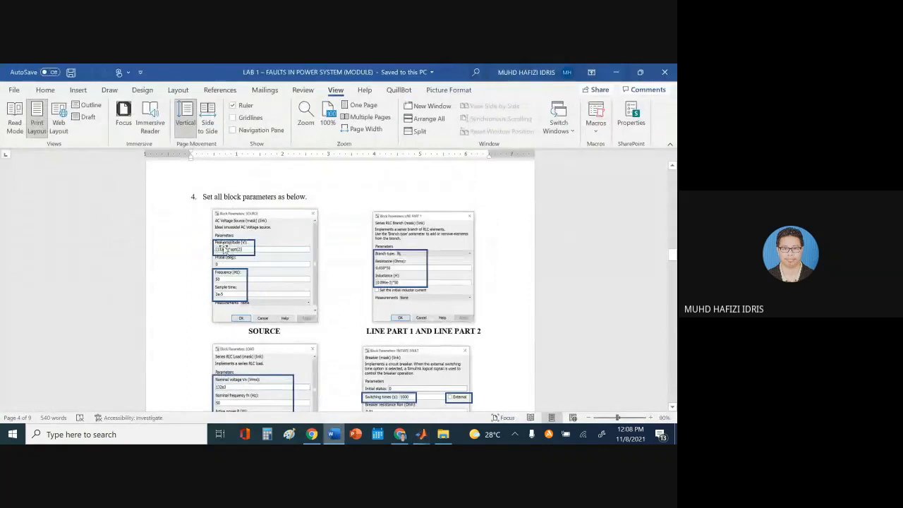
left_click(333, 434)
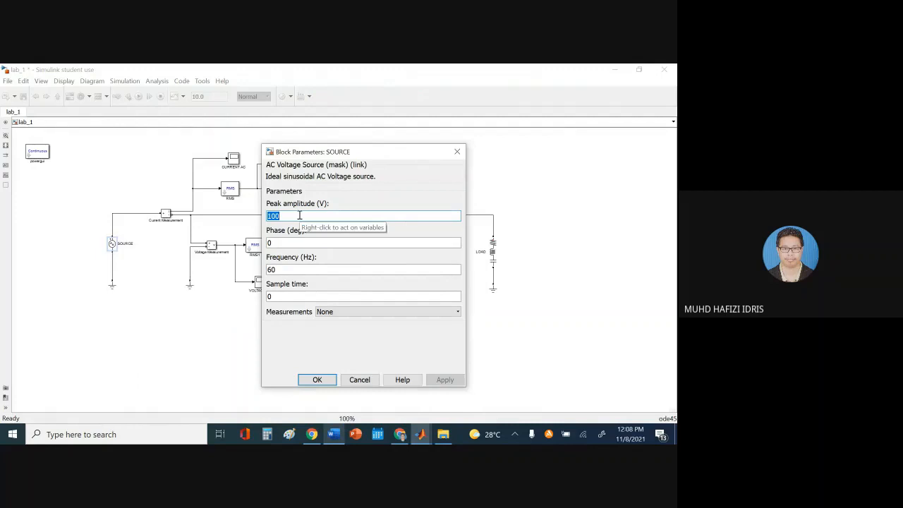
type("132e3")
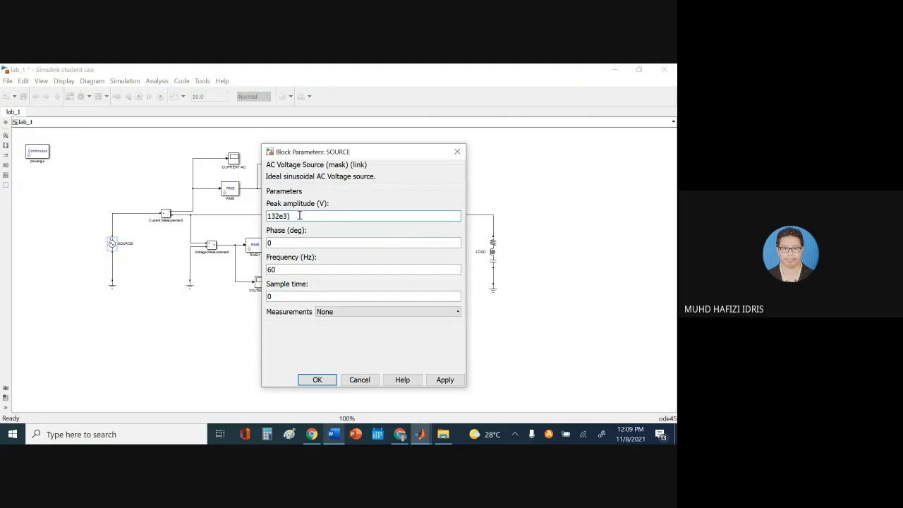
type("(")
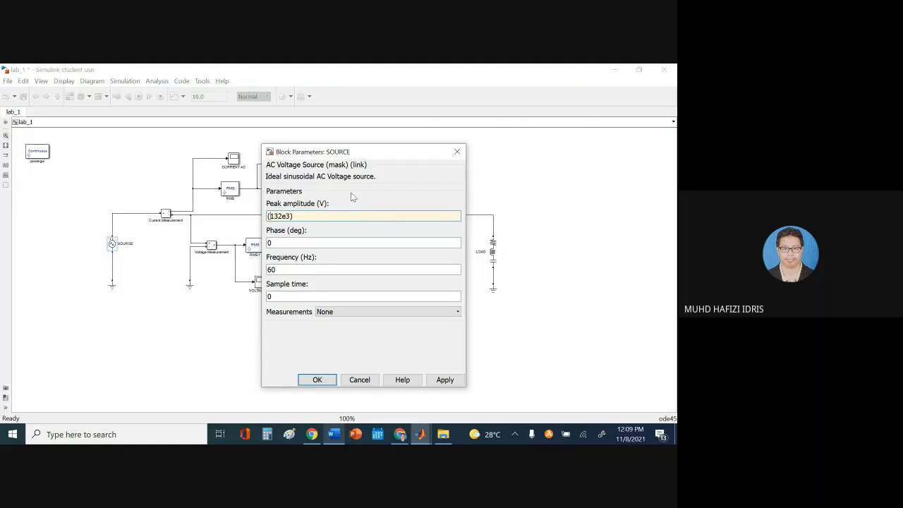
double_click(304, 218)
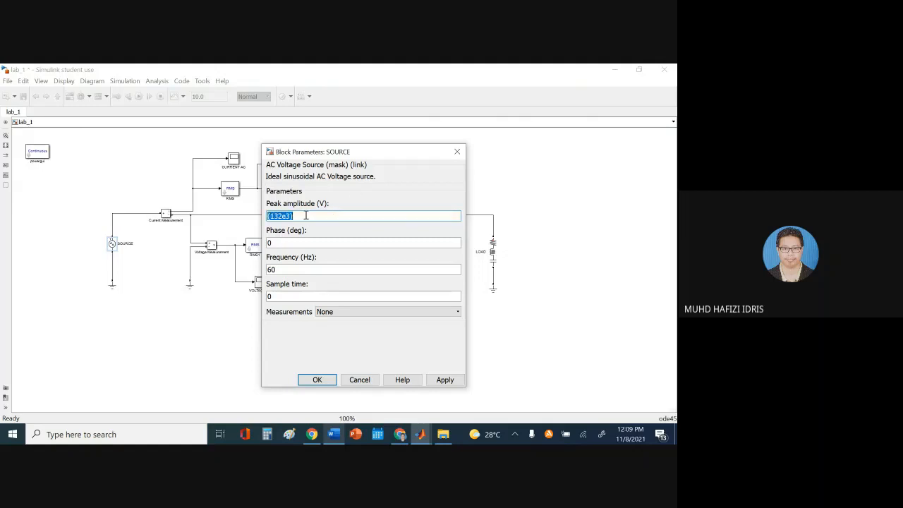
left_click(304, 215)
left_click(333, 433)
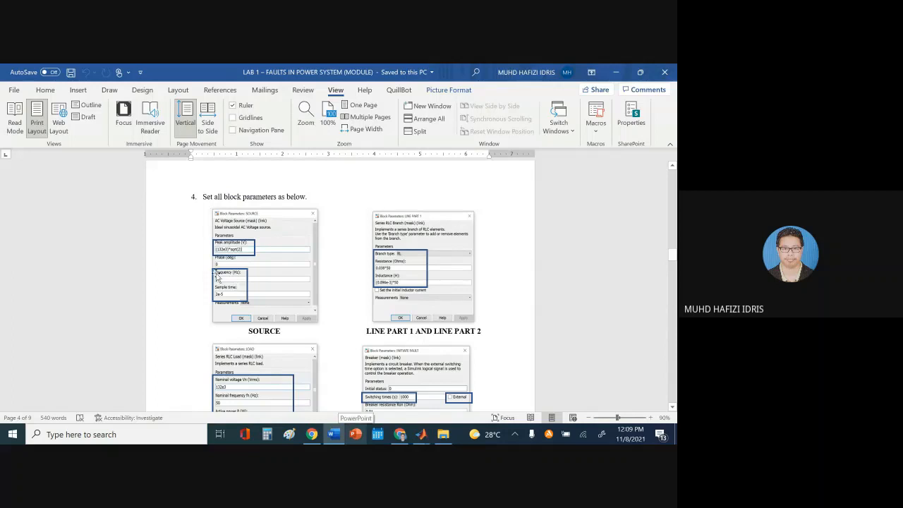
Set SOURCE frequency to 50 Hz and sample time to 2e-5, then apply and close
left_click(334, 434)
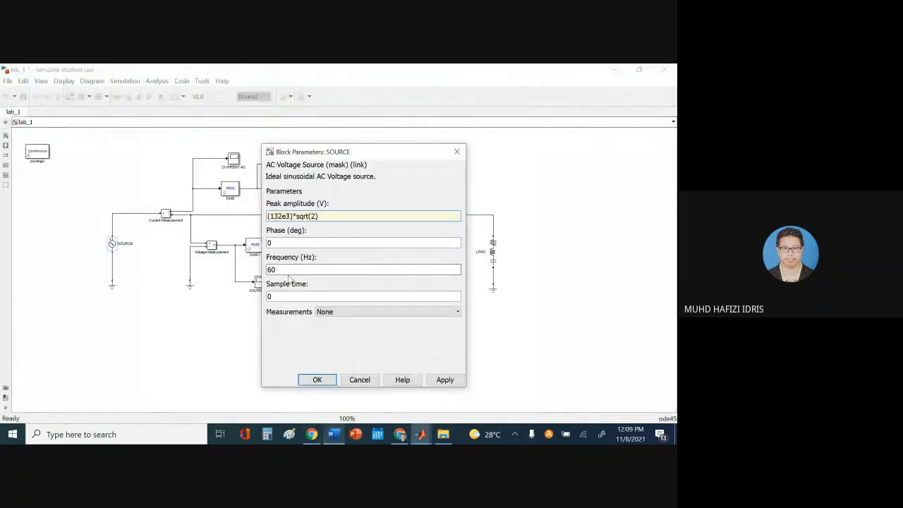
double_click(288, 270)
type("50")
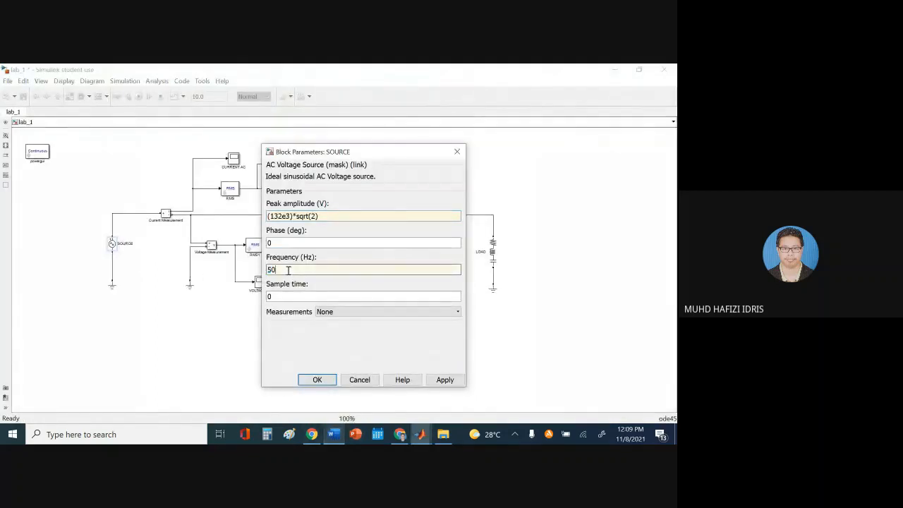
double_click(287, 296)
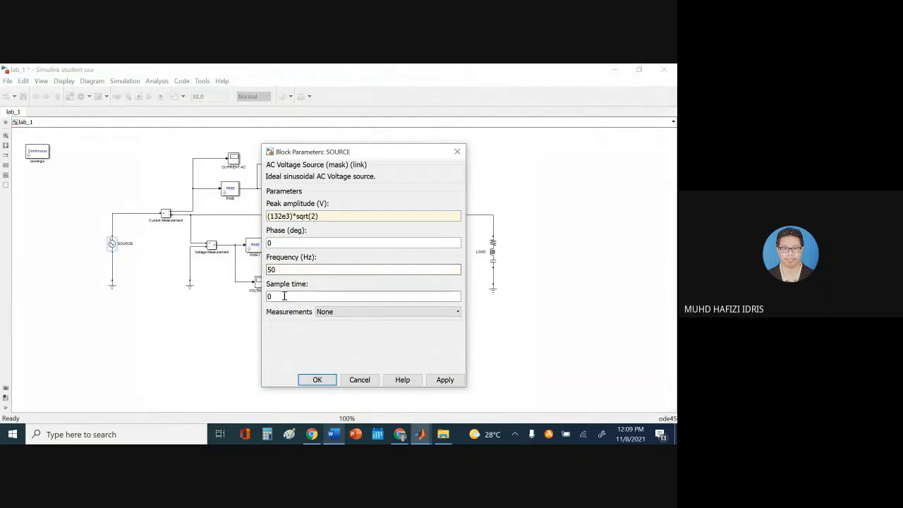
left_click(333, 434)
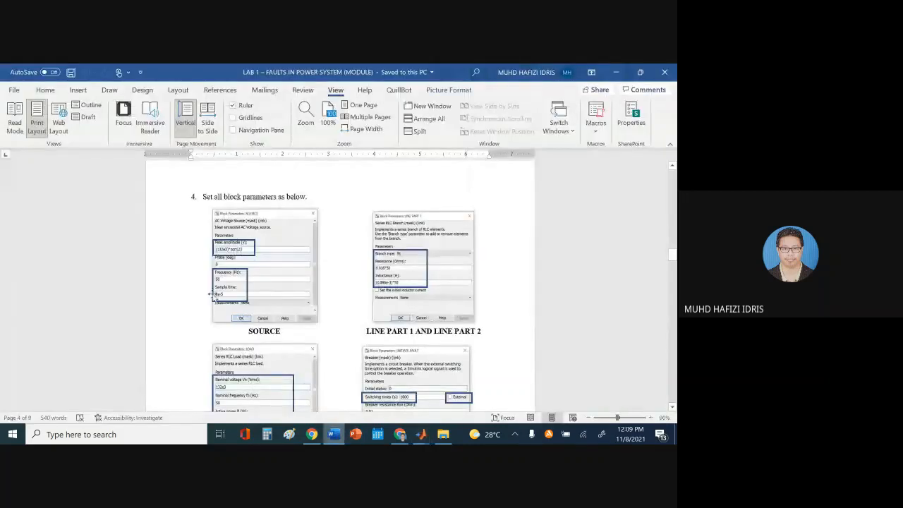
left_click(334, 434)
type("2e-5")
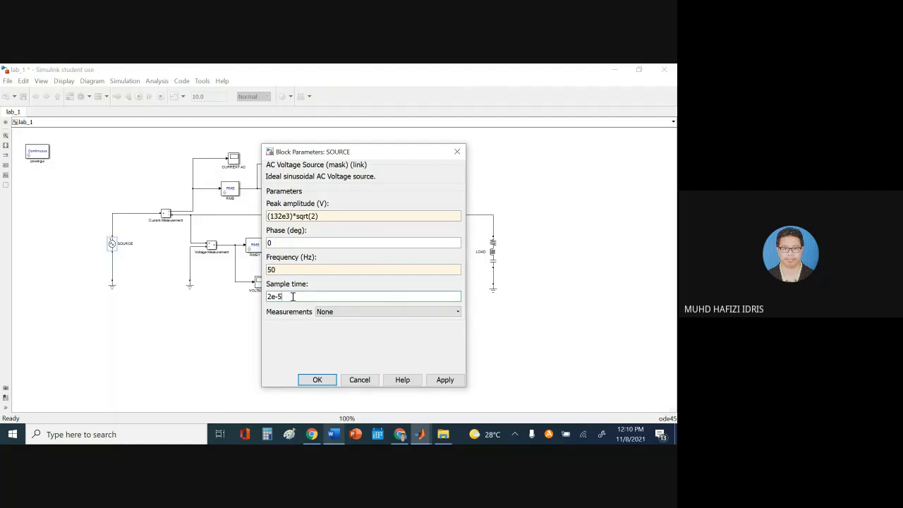
left_click(334, 434)
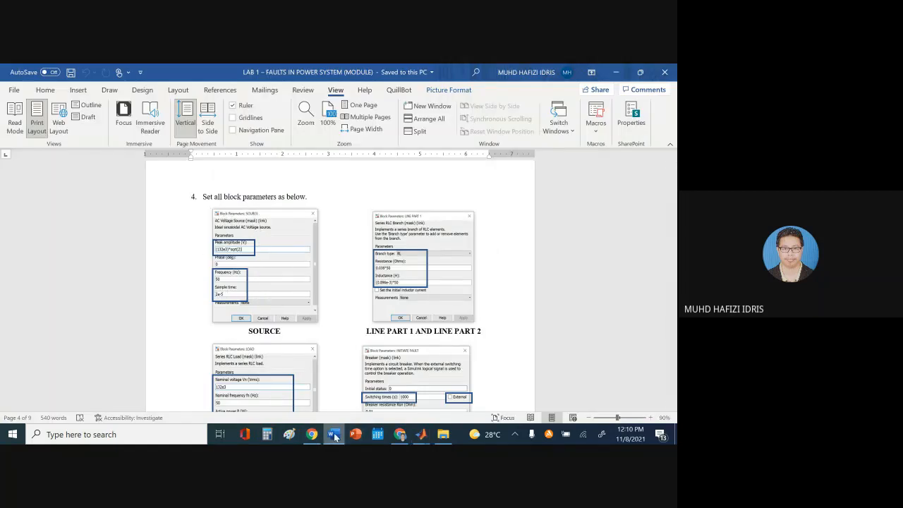
left_click(334, 434)
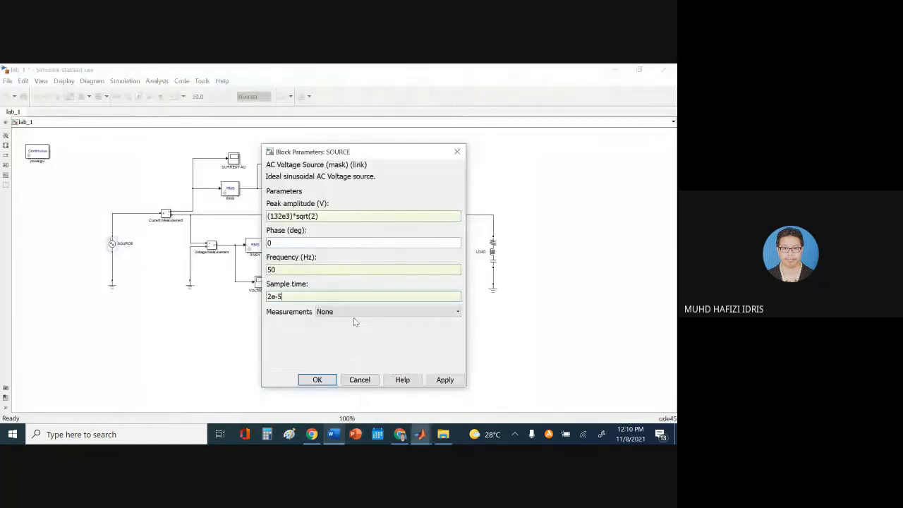
left_click(456, 381)
left_click(314, 379)
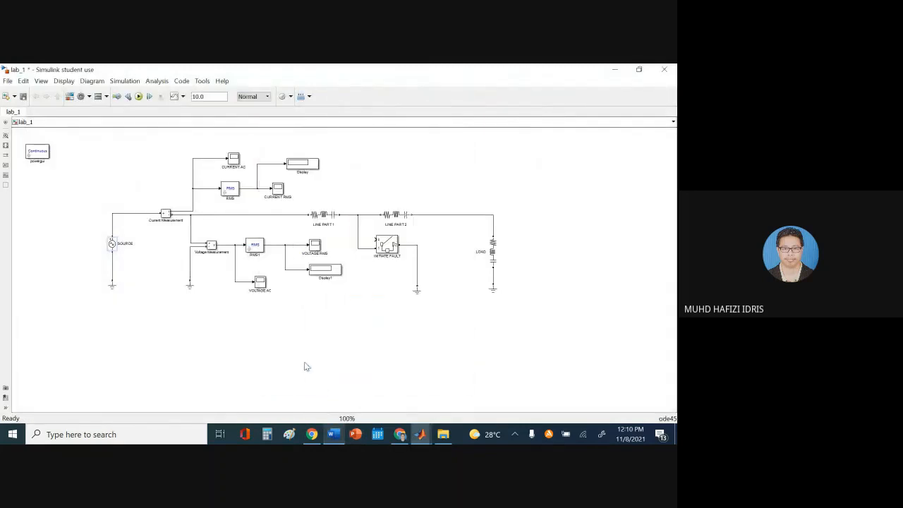
Open LINE PART 1's parameters and change its branch type to RL
left_click(304, 364)
left_click(334, 434)
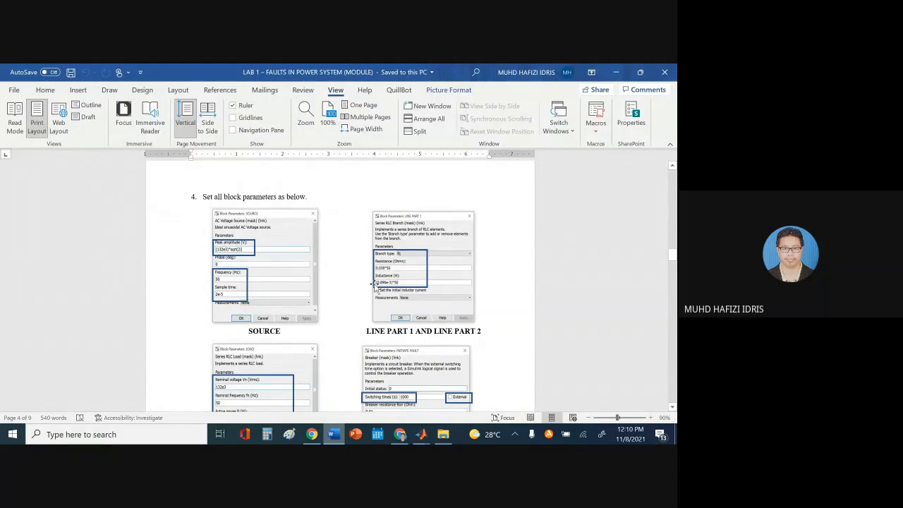
left_click(339, 435)
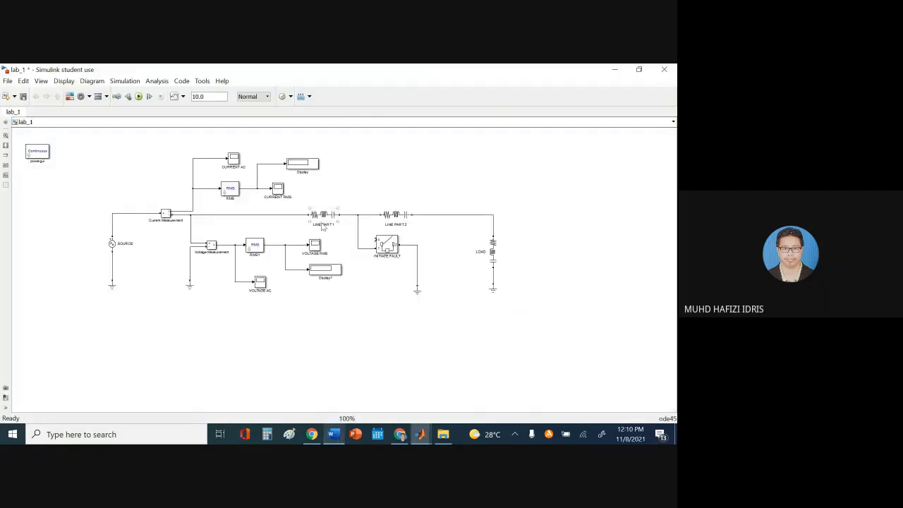
double_click(323, 215)
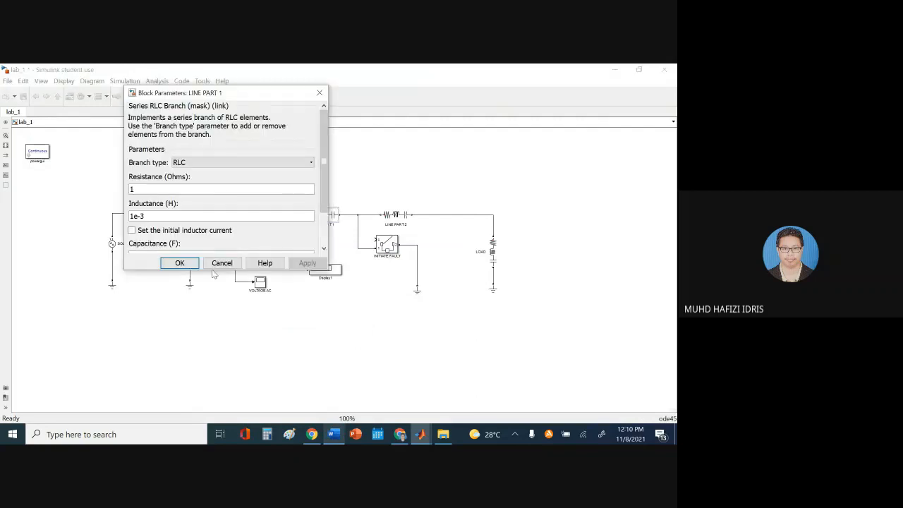
left_click_drag(210, 271, 210, 360)
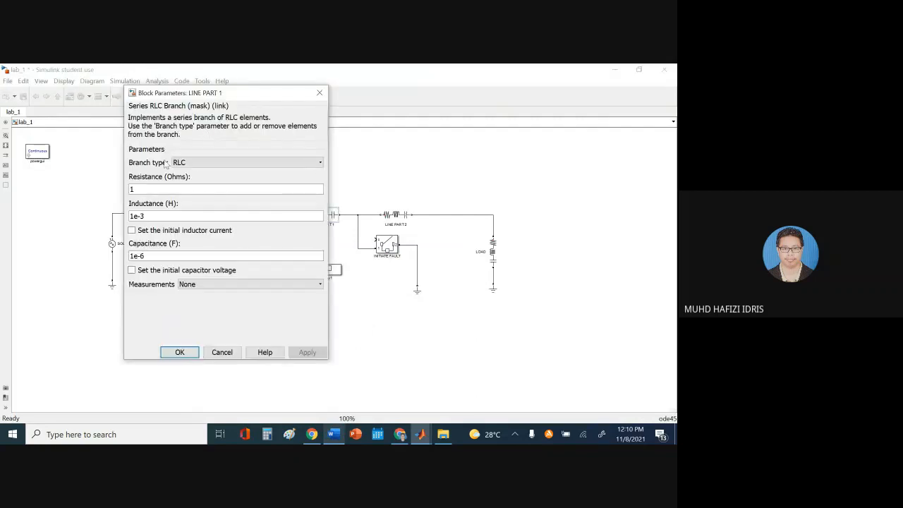
left_click_drag(191, 100, 417, 98)
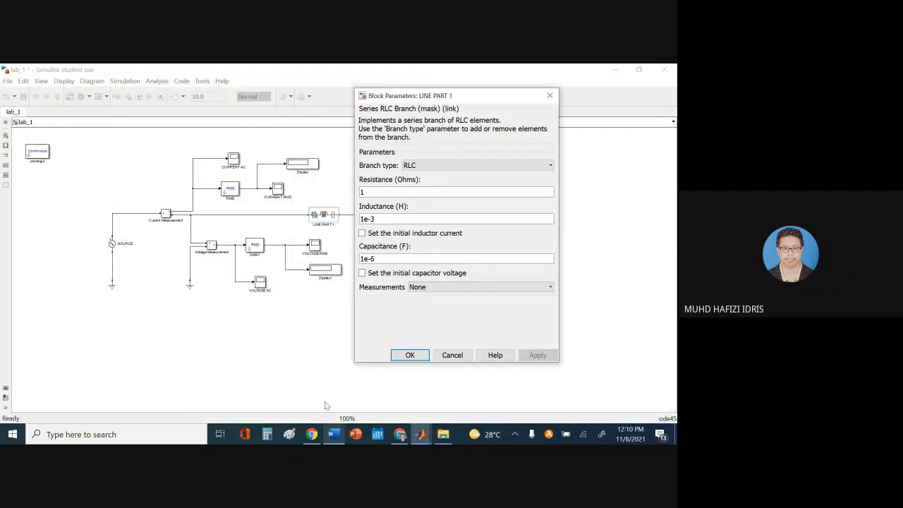
left_click(334, 434)
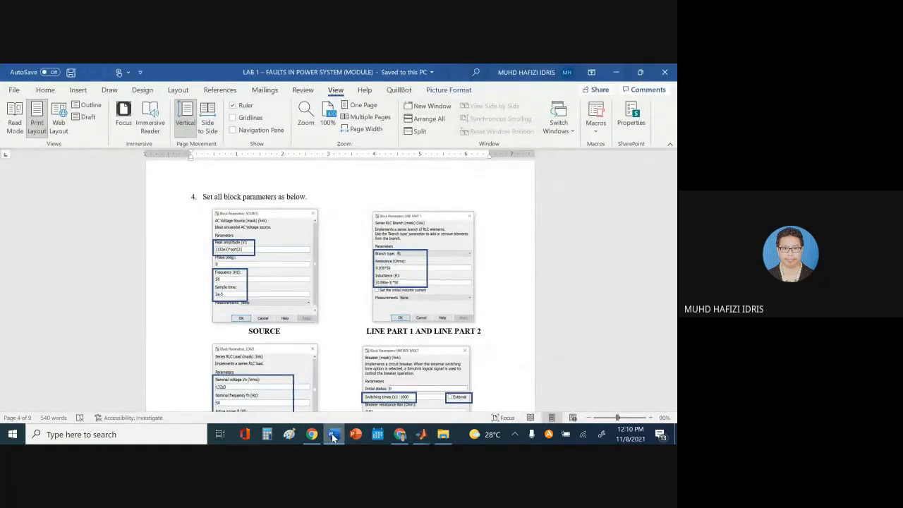
left_click(421, 433)
left_click(417, 167)
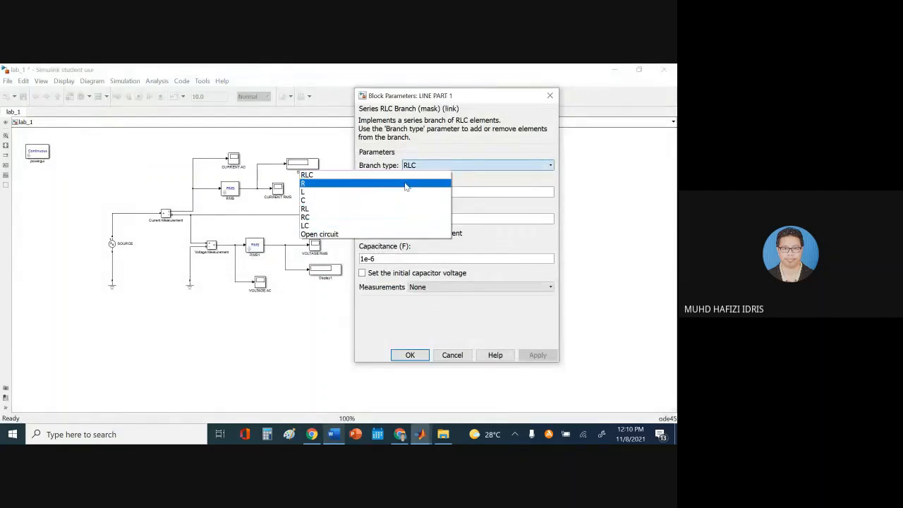
left_click(478, 165)
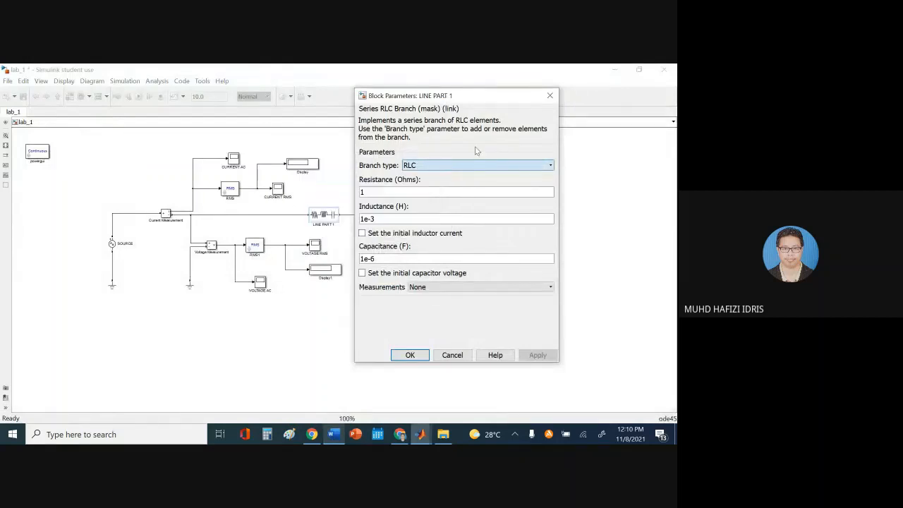
left_click(426, 166)
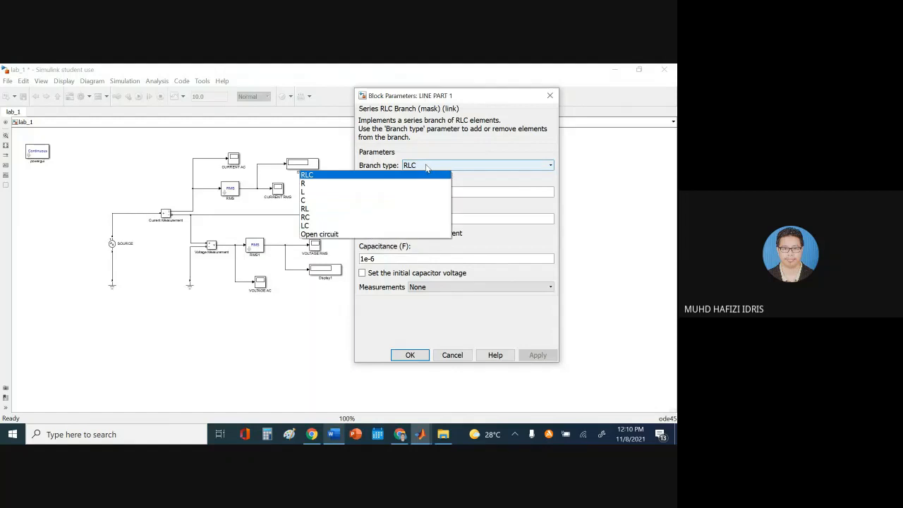
left_click(409, 208)
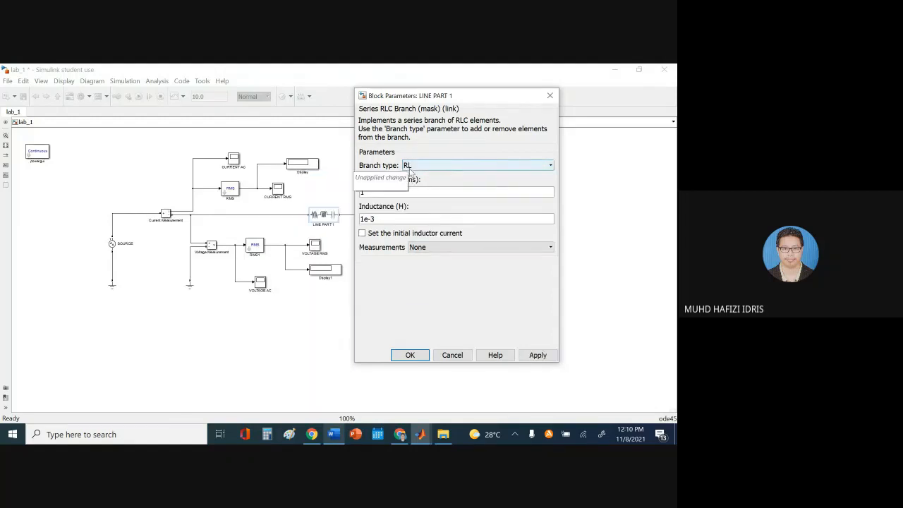
Enter 0.038*50 ohms as LINE PART 1's resistance for the 100 km line, and apply
left_click(339, 434)
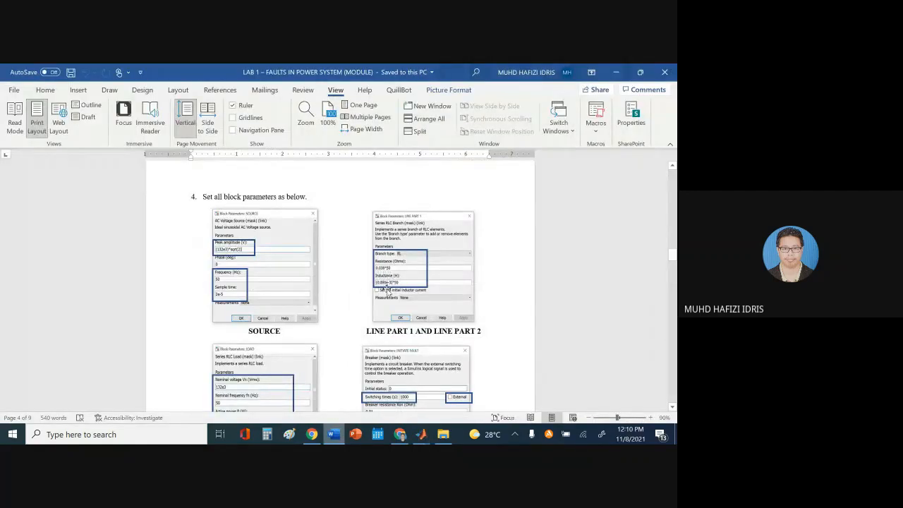
left_click(336, 435)
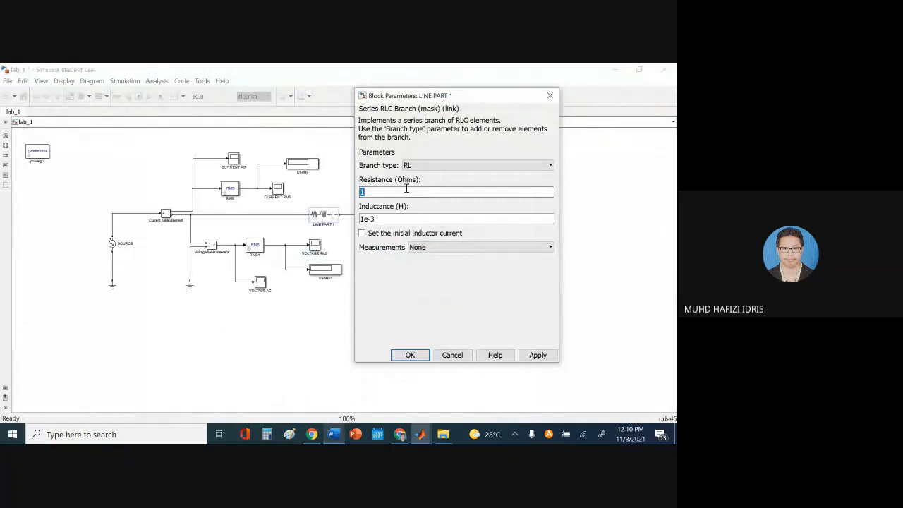
type("0.038*50")
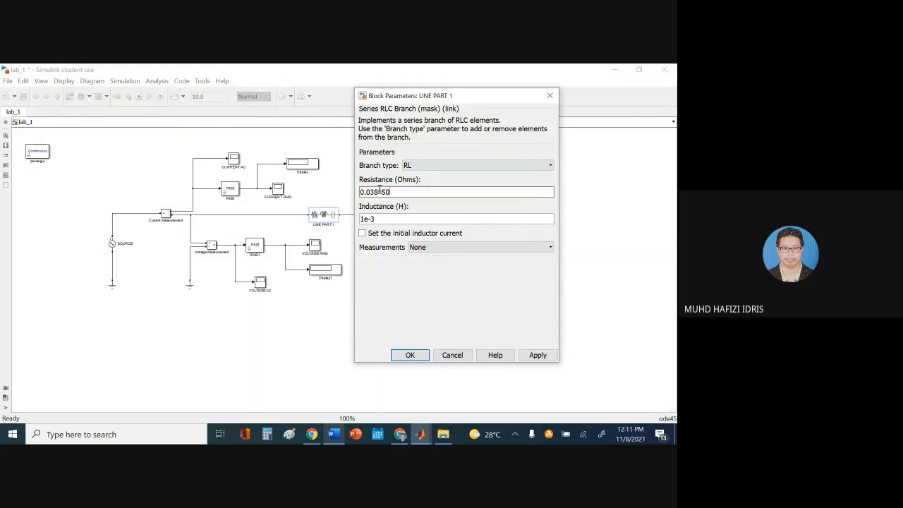
left_click(336, 433)
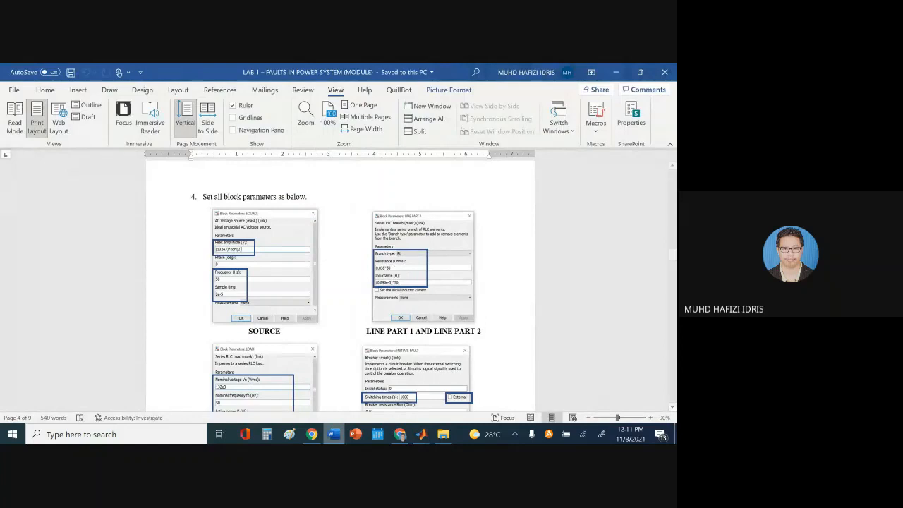
scroll(575, 262, "up", 15)
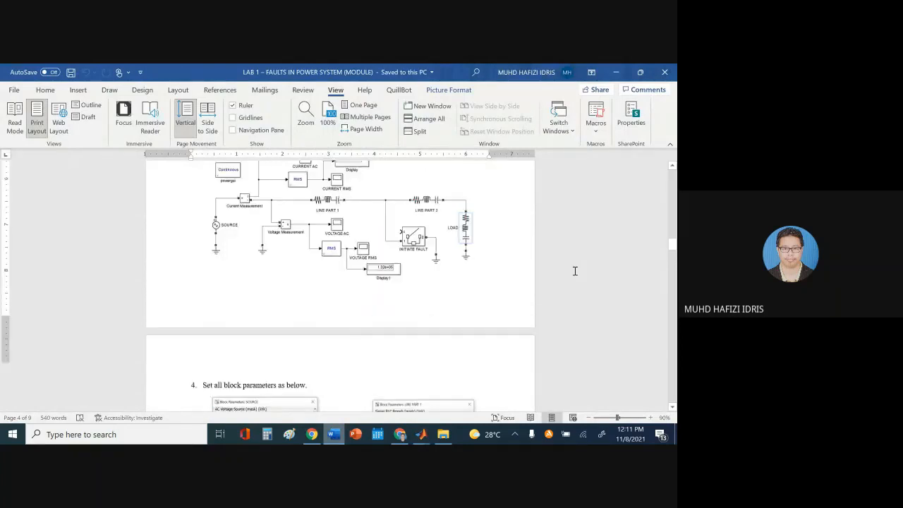
scroll(578, 267, "up", 5)
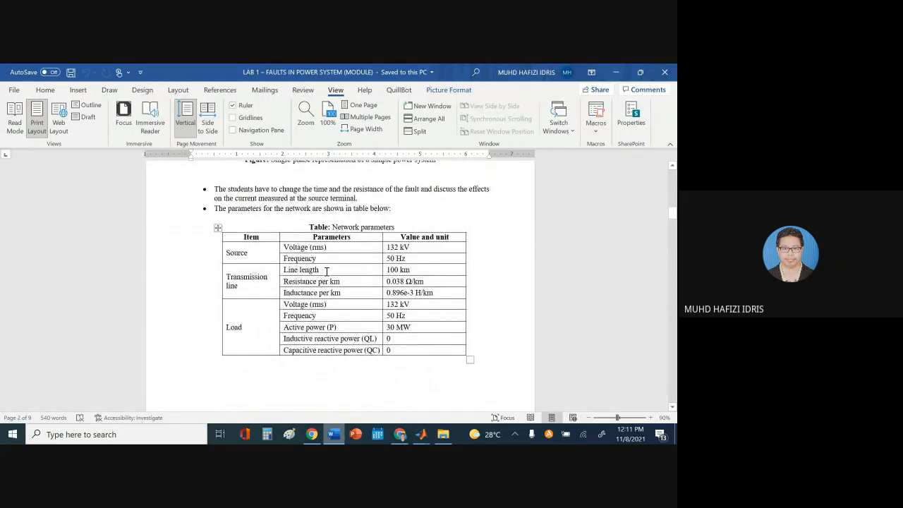
left_click(414, 270)
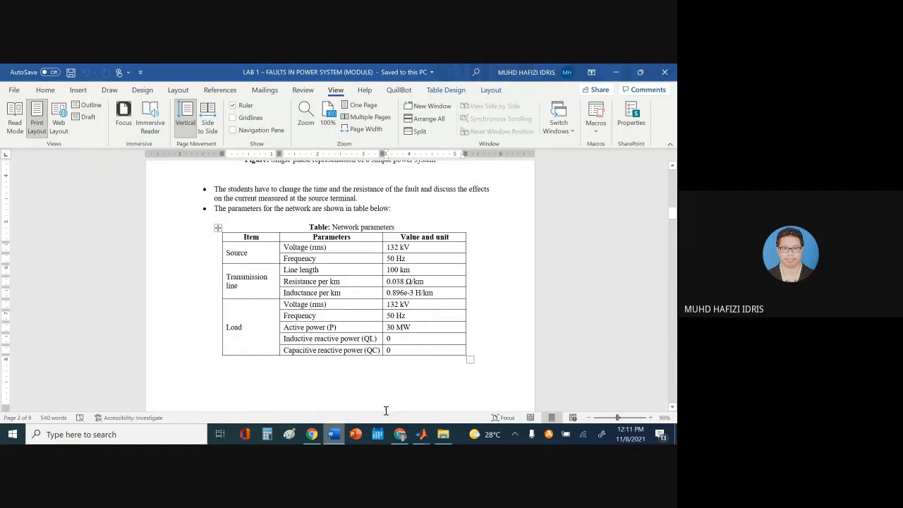
left_click(421, 434)
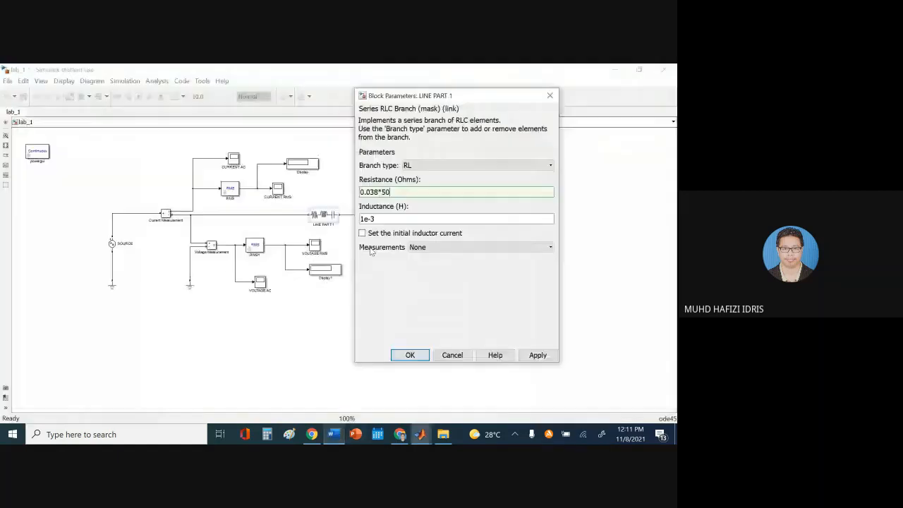
left_click(388, 191)
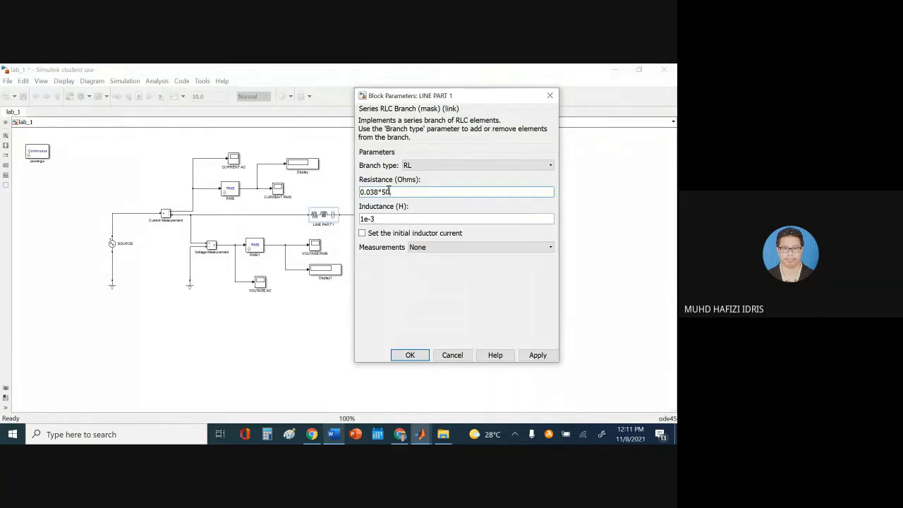
key("BackSpace")
type("0")
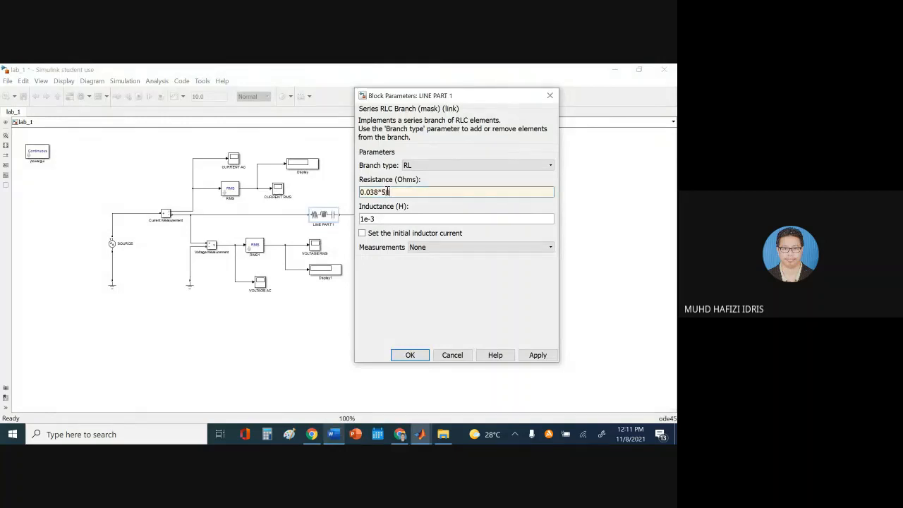
left_click(538, 355)
left_click(406, 354)
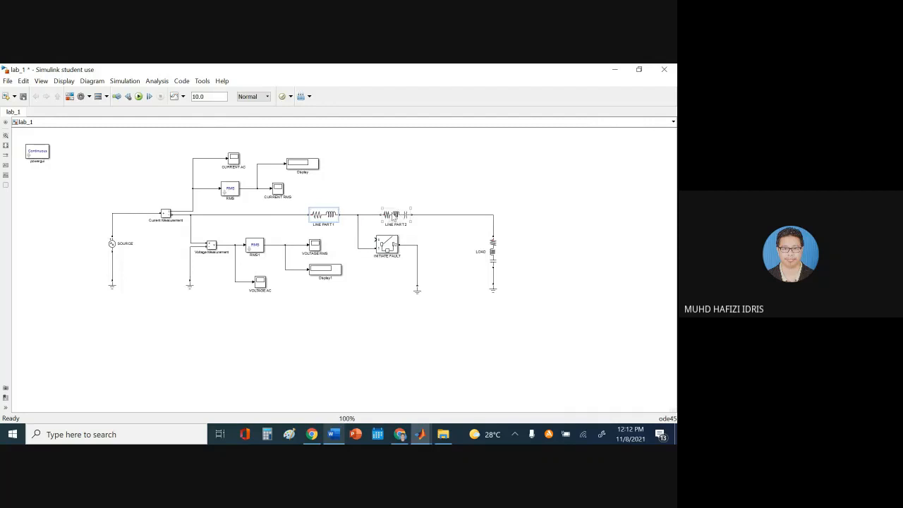
Copy 0.896e-3 from the lab sheet and make LINE PART 1's inductance (0.896e-3)*50 H
double_click(325, 216)
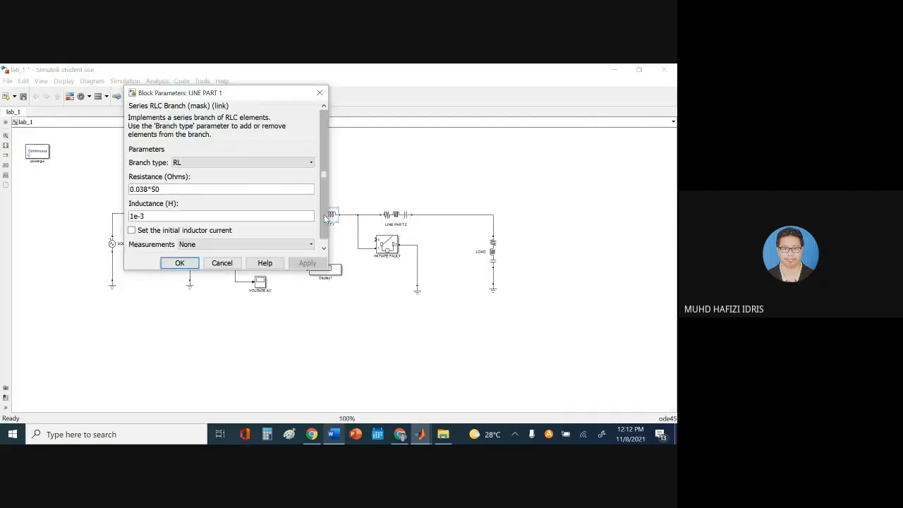
left_click(334, 434)
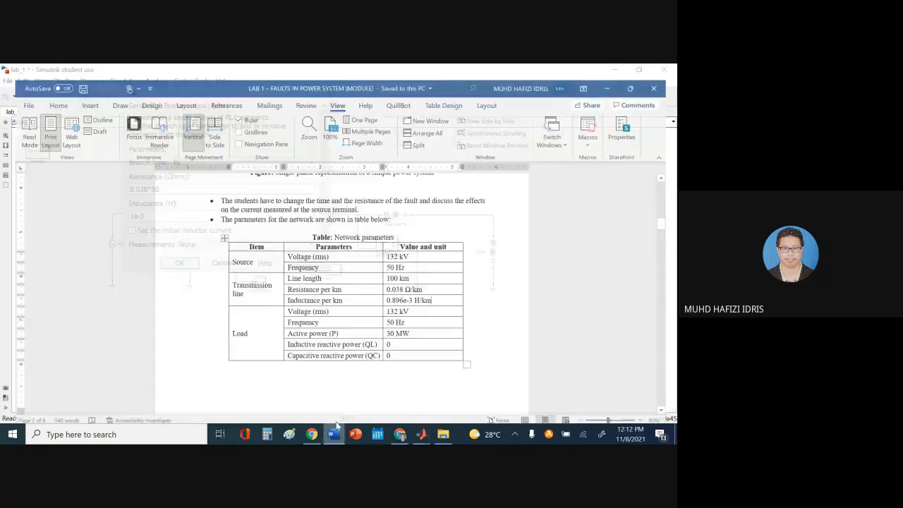
left_click_drag(414, 293, 386, 294)
key("ctrl+c")
left_click(410, 326)
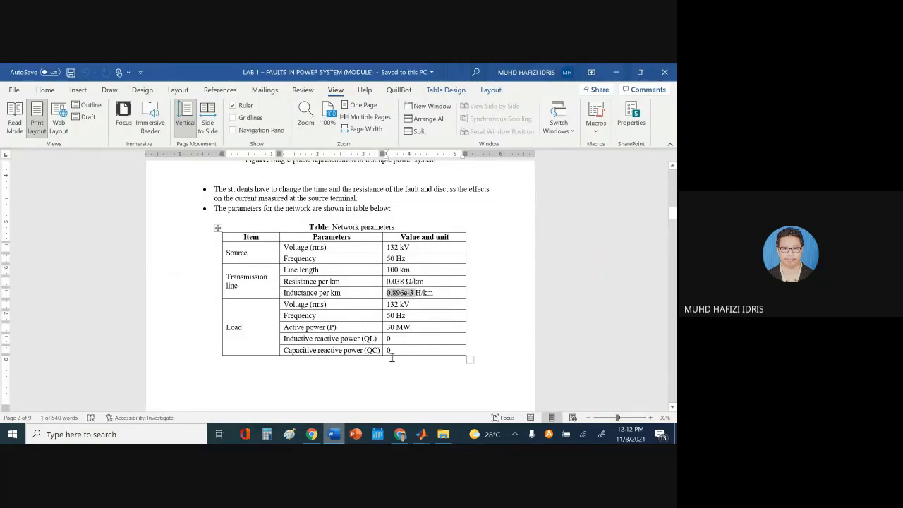
left_click(333, 434)
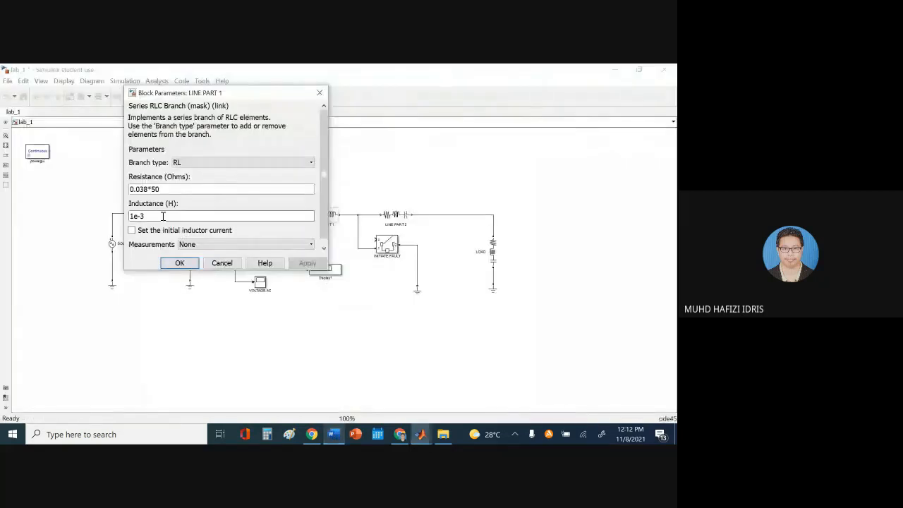
double_click(163, 216)
key("ctrl+v")
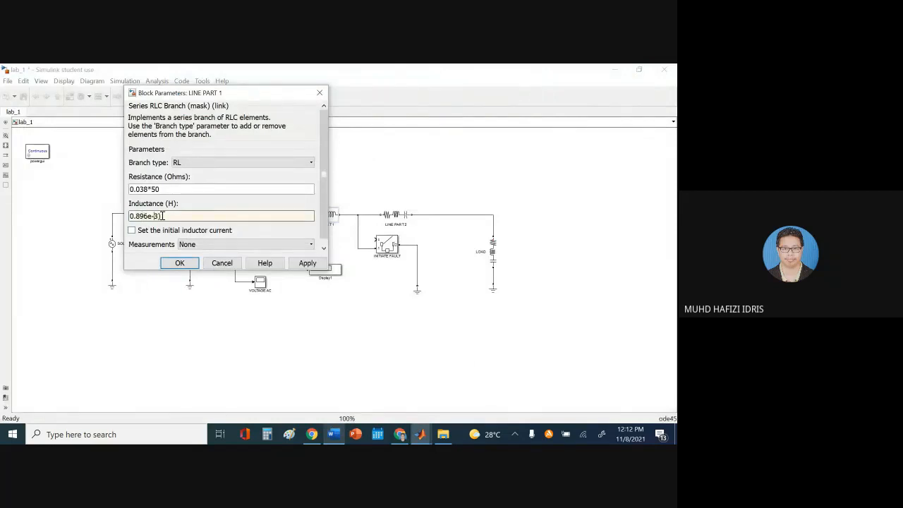
type("(")
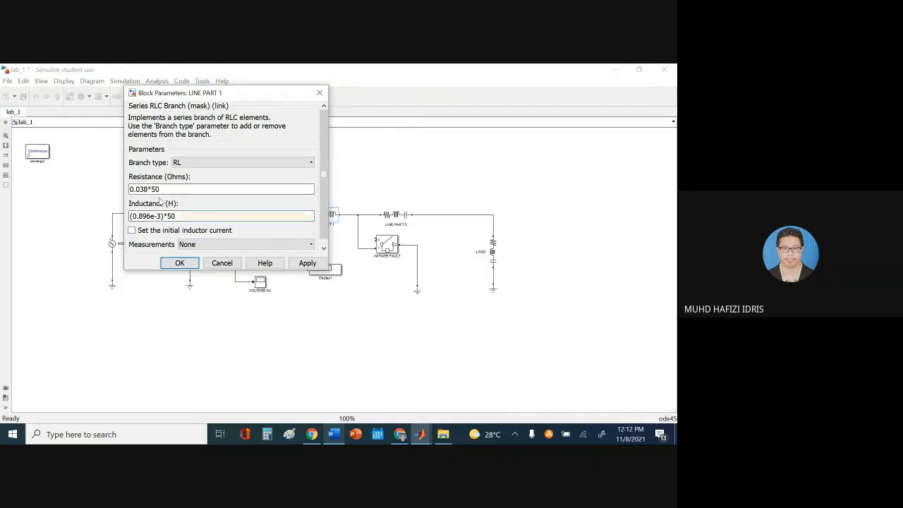
scroll(200, 215, "down", 1)
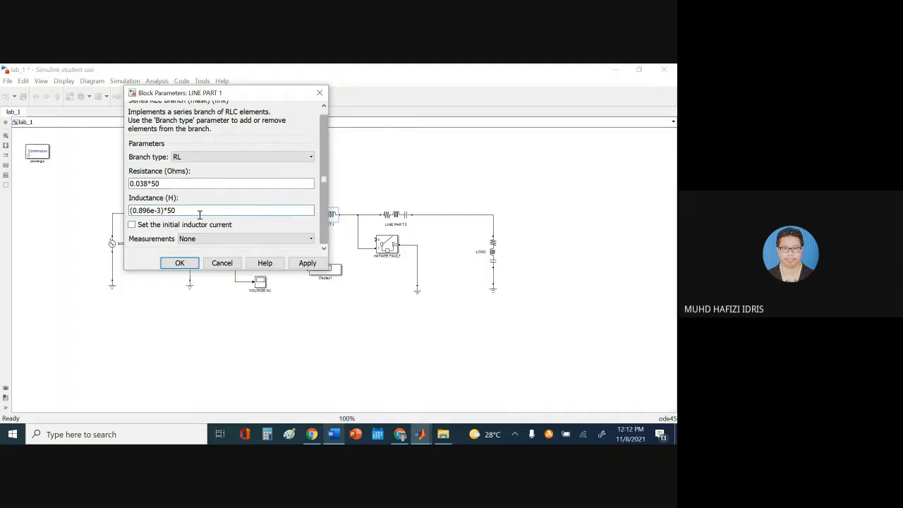
left_click(308, 263)
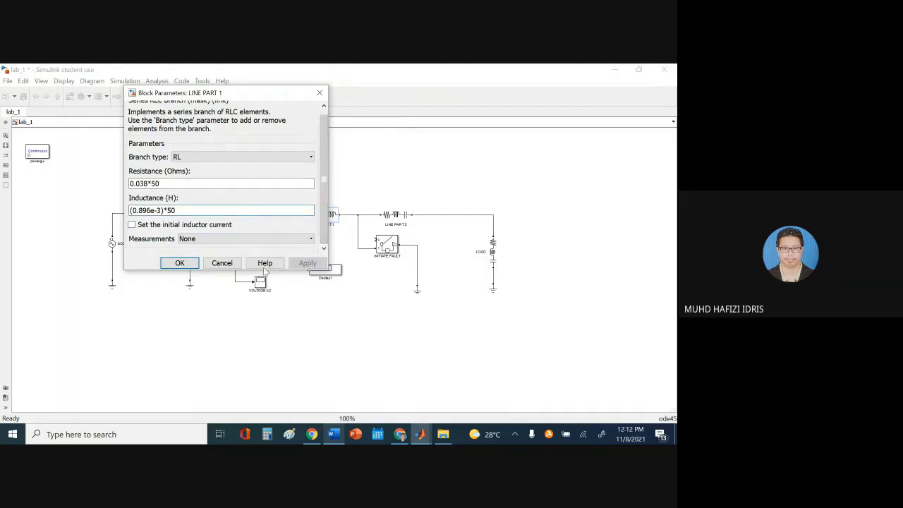
left_click(180, 263)
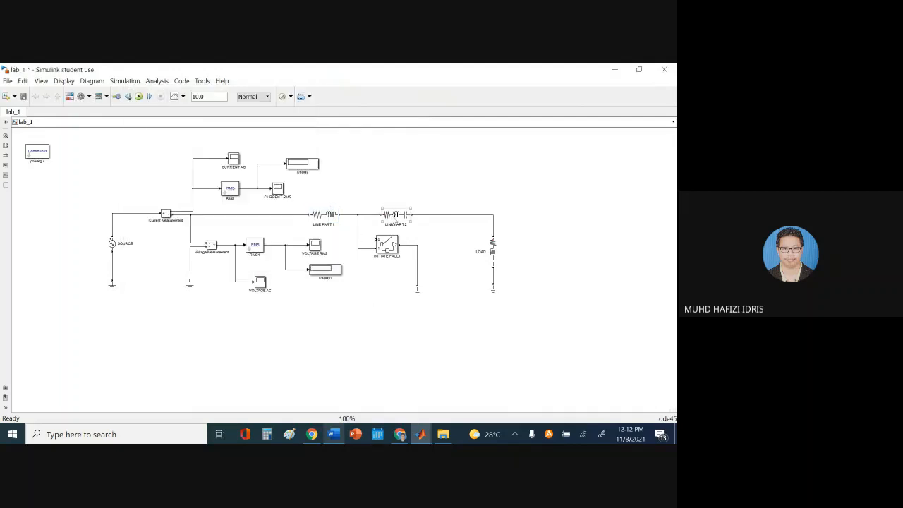
left_click(328, 216)
Delete the old LINE PART 2 and drop a connected copy of LINE PART 1 in its place
left_click(394, 215)
key("Delete")
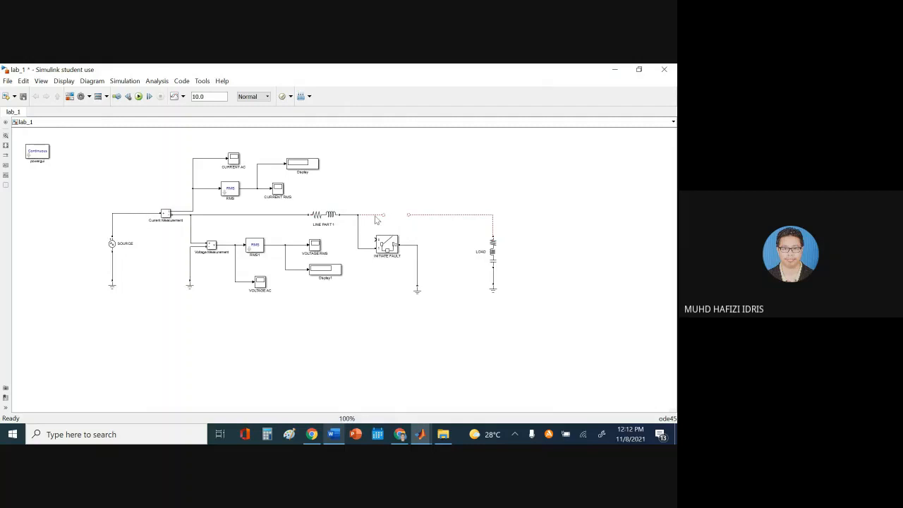
left_click(332, 225)
left_click_drag(328, 222, 403, 226)
key("Up")
key("Left")
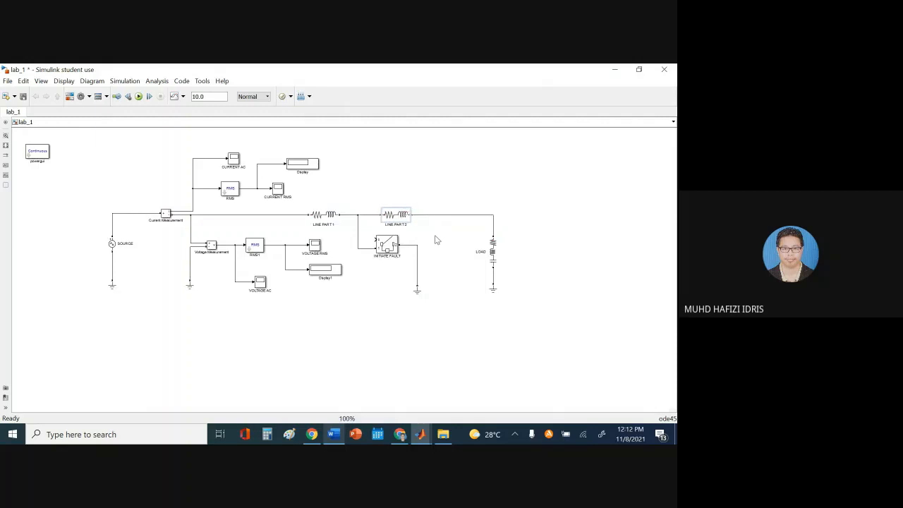
key("Right")
key("Right")
key("Right")
key("Right")
Verify the new LINE PART 2 keeps 0.038*50 ohms and (0.896e-3)*50 H
double_click(403, 214)
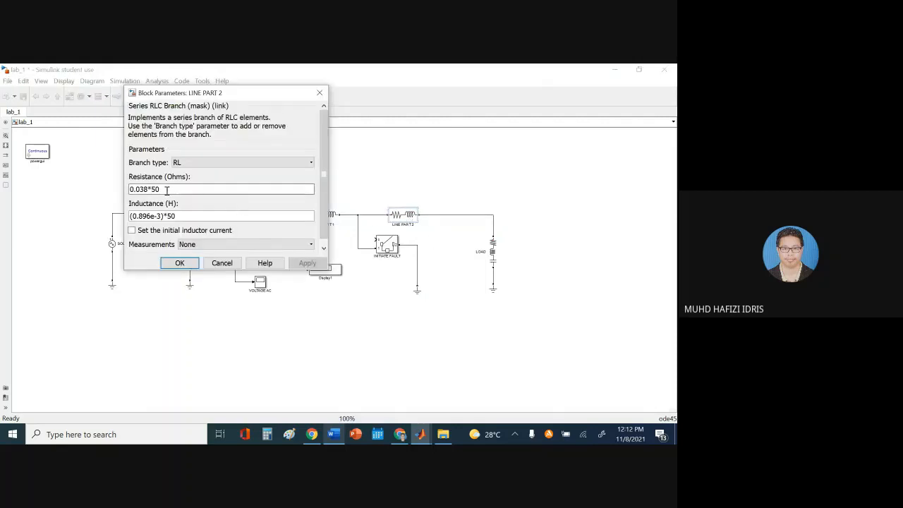
left_click(167, 190)
left_click(189, 217)
left_click(196, 191)
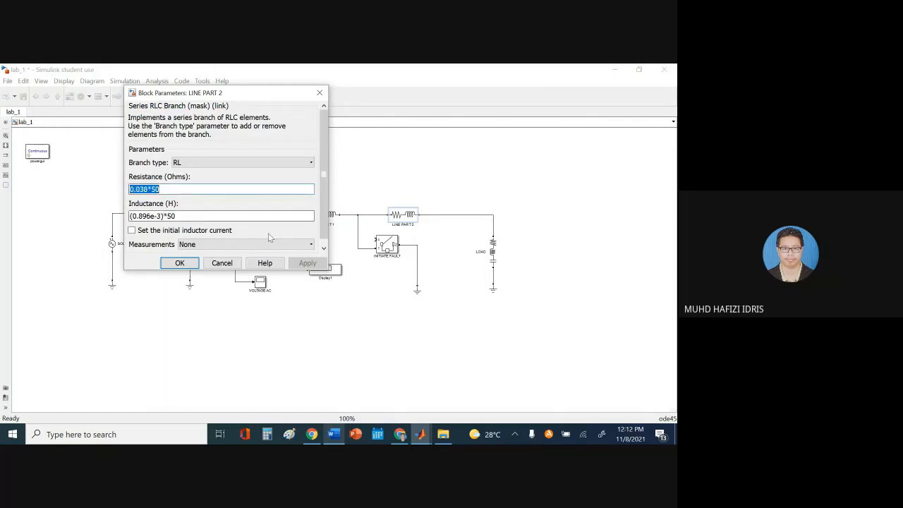
left_click(185, 266)
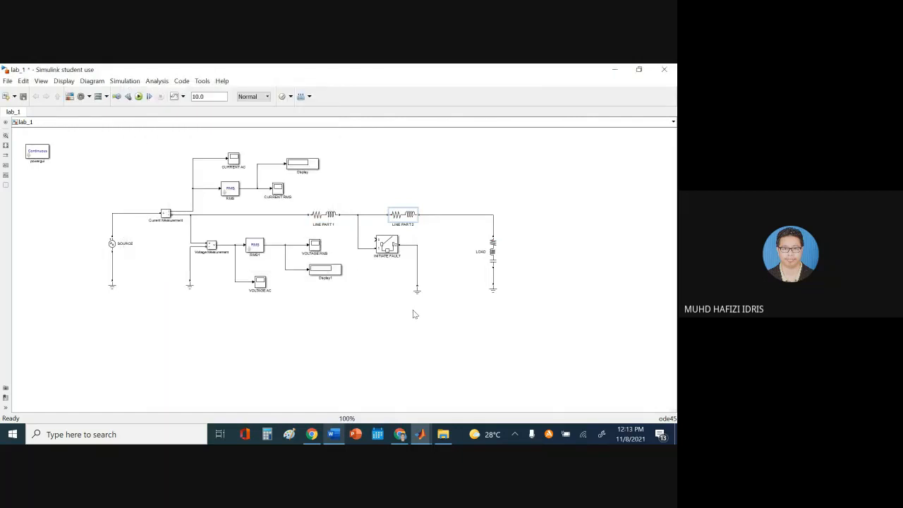
Open the LOAD block's parameters and enter 132e3 as its nominal voltage
left_click(337, 433)
scroll(328, 328, "down", 8)
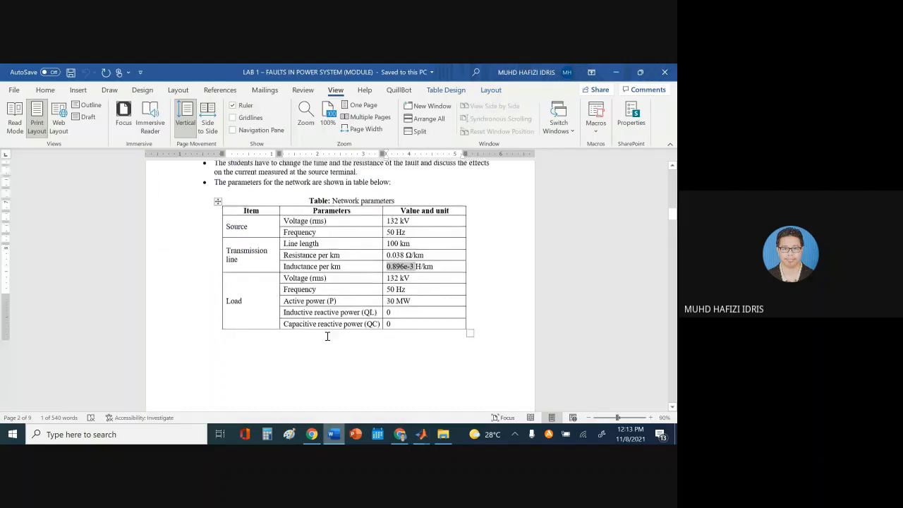
scroll(331, 324, "down", 15)
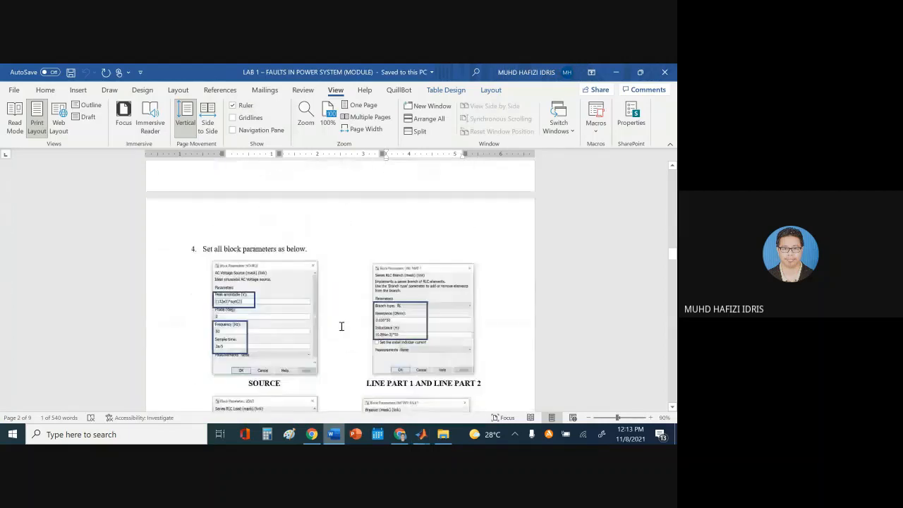
scroll(341, 322, "down", 2)
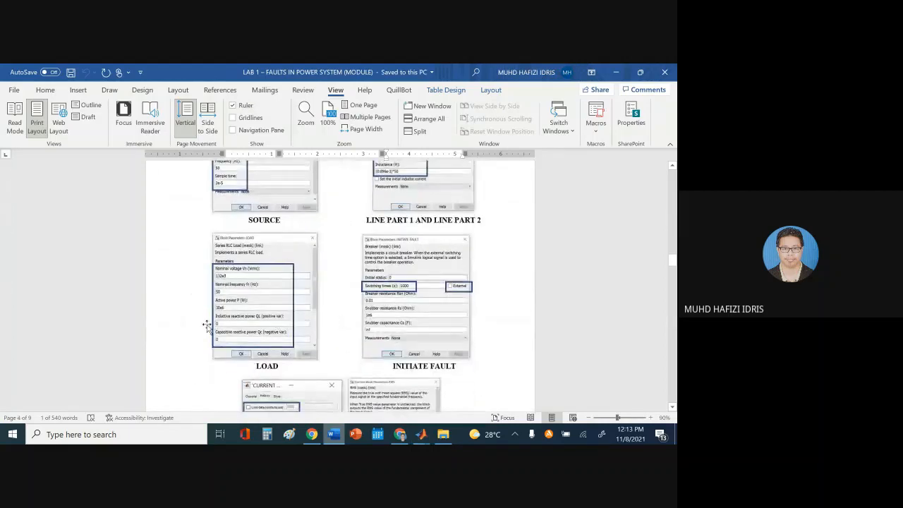
left_click(332, 434)
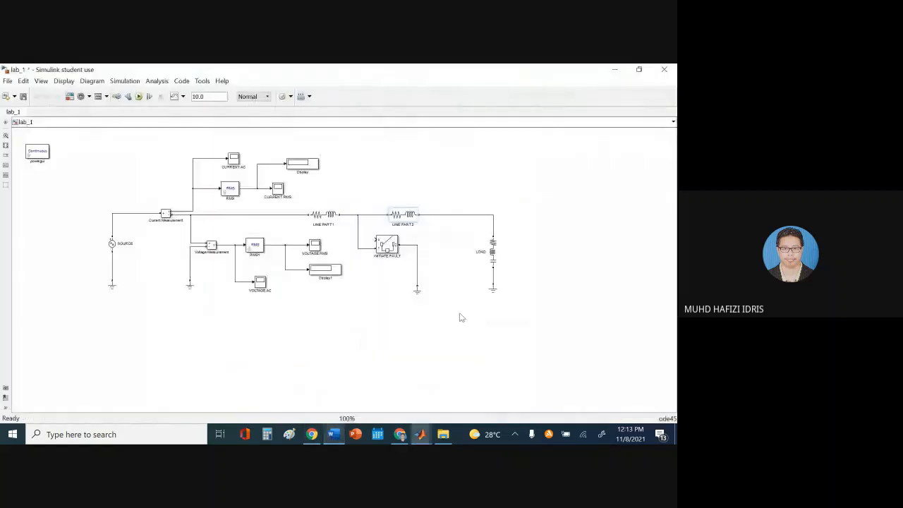
double_click(493, 250)
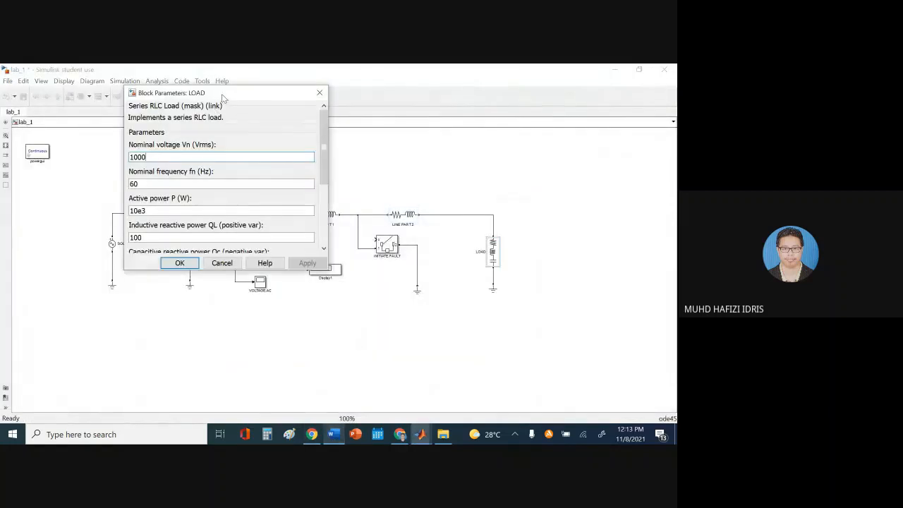
left_click_drag(223, 98, 451, 144)
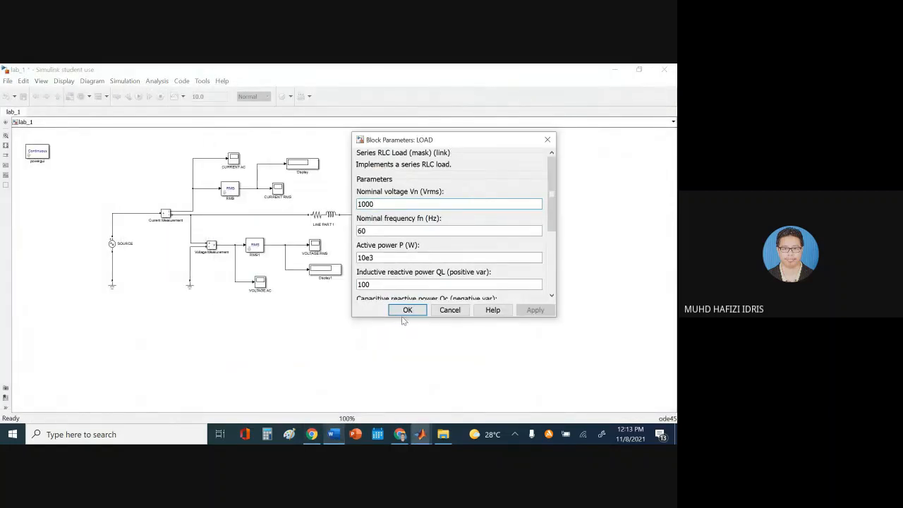
left_click_drag(401, 318, 389, 386)
left_click(333, 434)
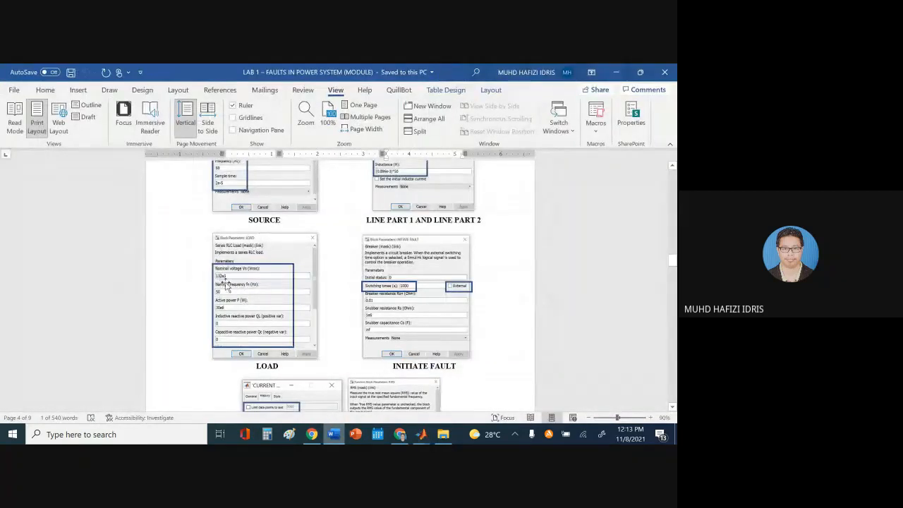
left_click(339, 439)
double_click(423, 201)
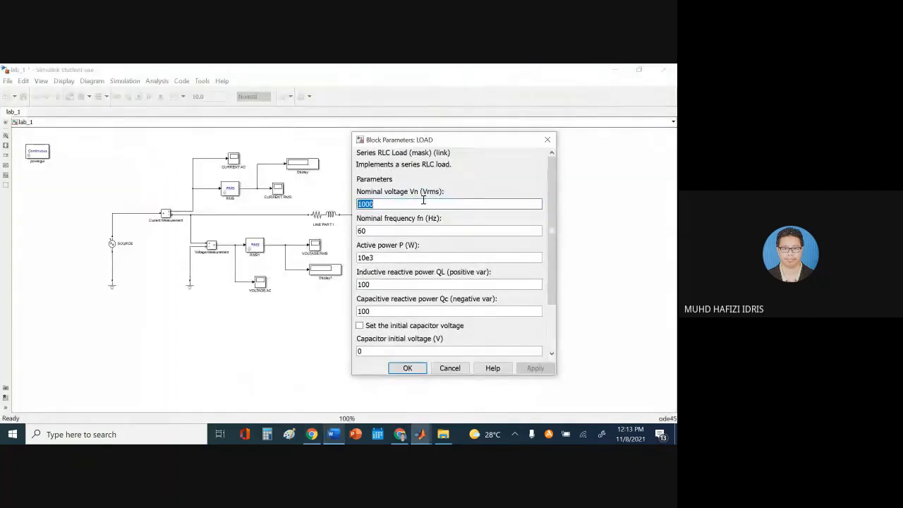
type("132e3")
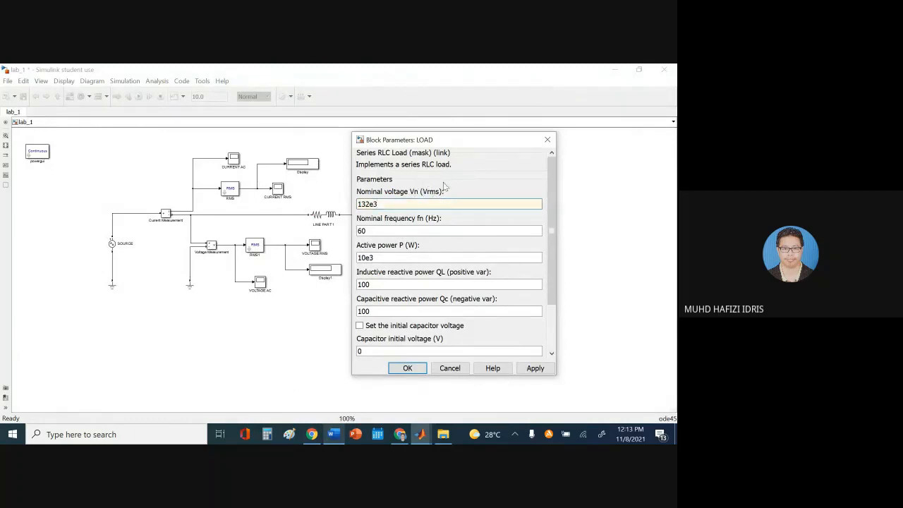
left_click_drag(393, 205, 357, 205)
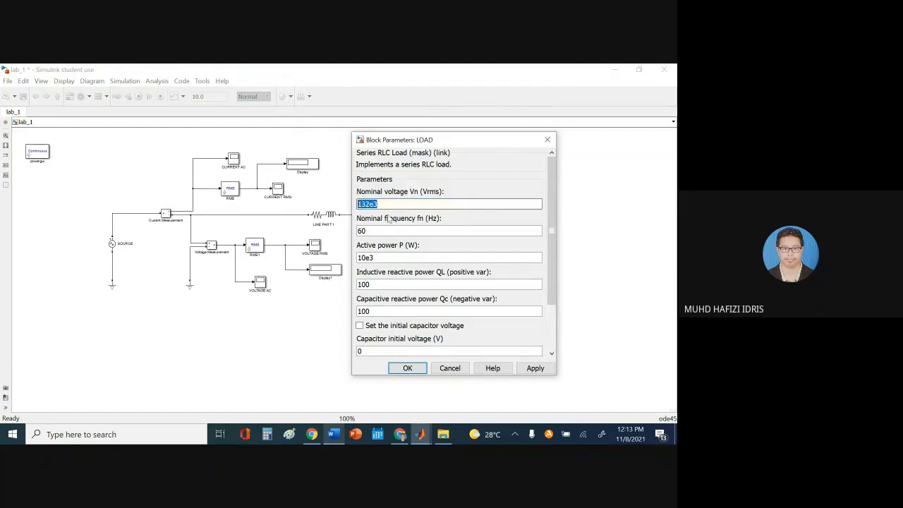
left_click(394, 204)
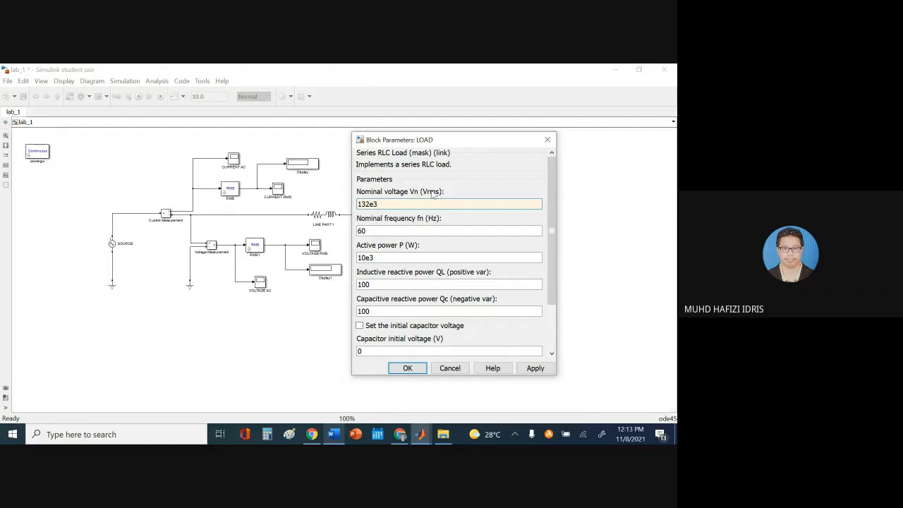
left_click(389, 203)
Change the LOAD nominal frequency from 60 to 50 Hz
double_click(378, 232)
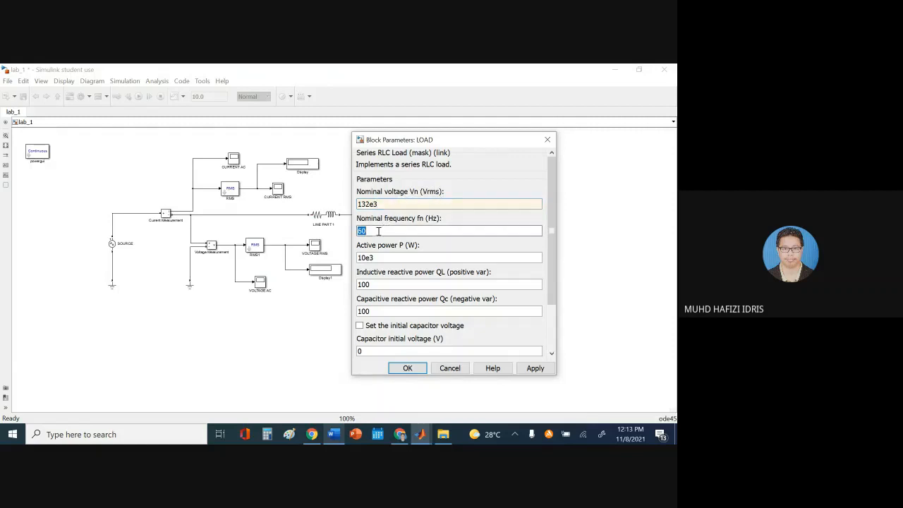
type("5")
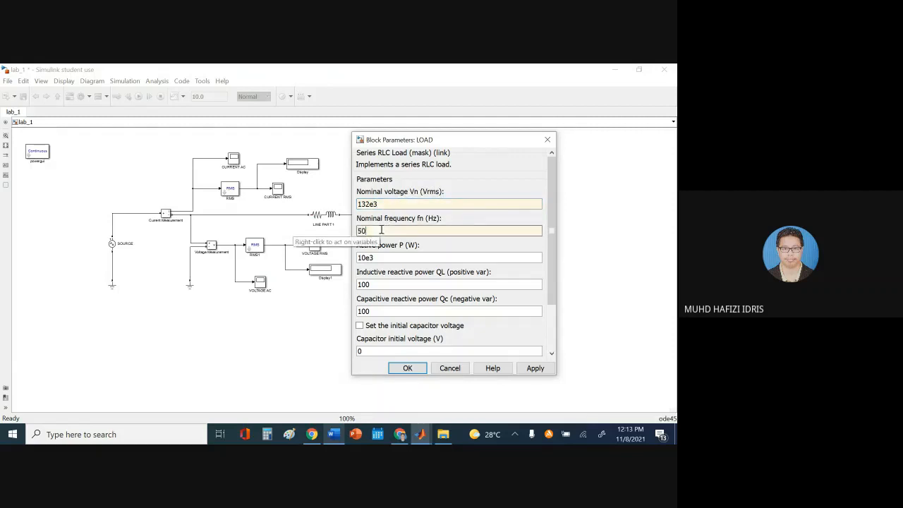
left_click(333, 433)
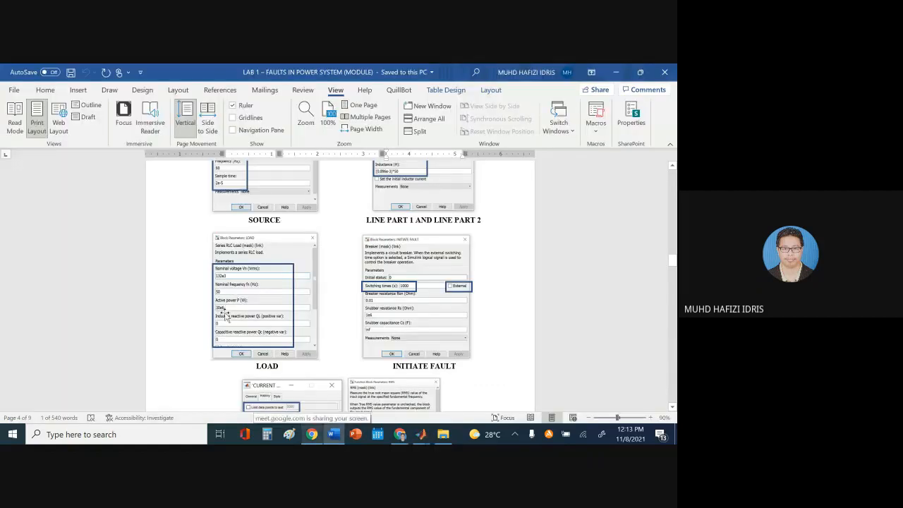
left_click(333, 434)
Set LOAD's active power to 30e6 W and both QL and Qc to 0
double_click(386, 257)
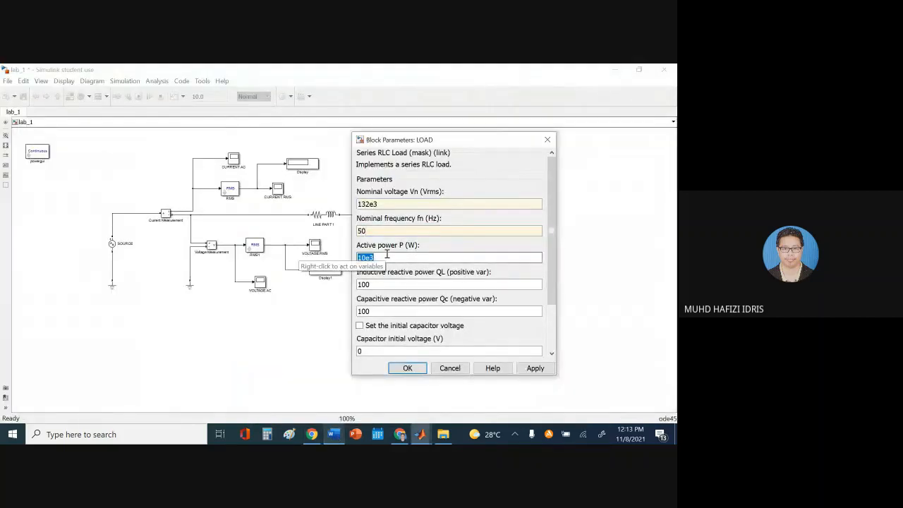
type("30e6")
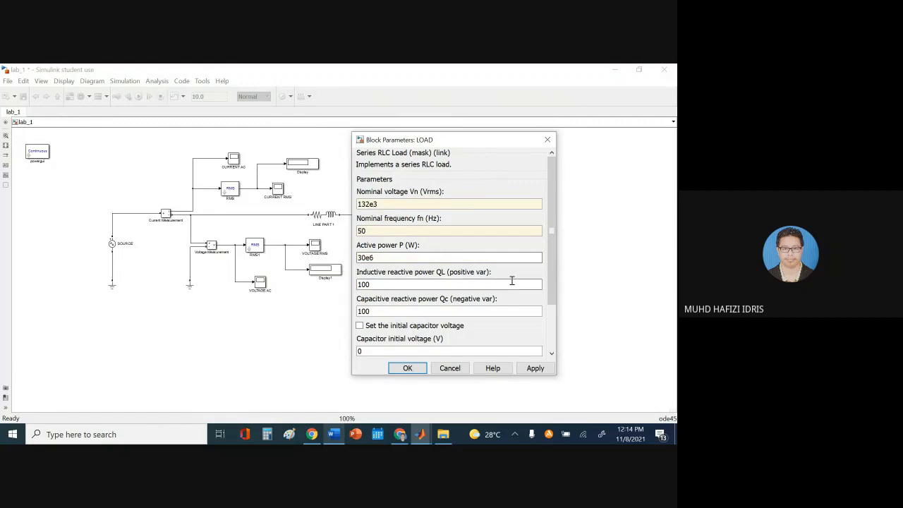
double_click(406, 284)
type("0")
double_click(399, 310)
type("0")
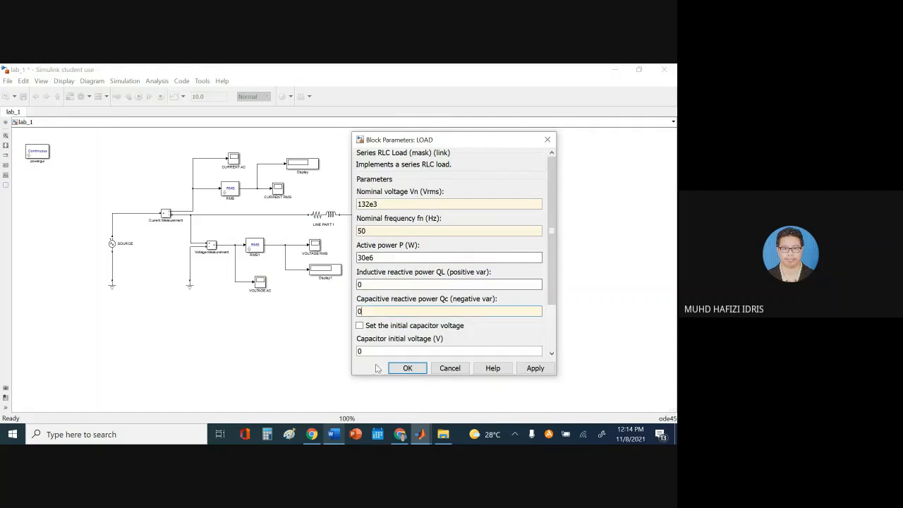
Check the LOAD values against the lab sheet, then apply and close the dialog
left_click(332, 435)
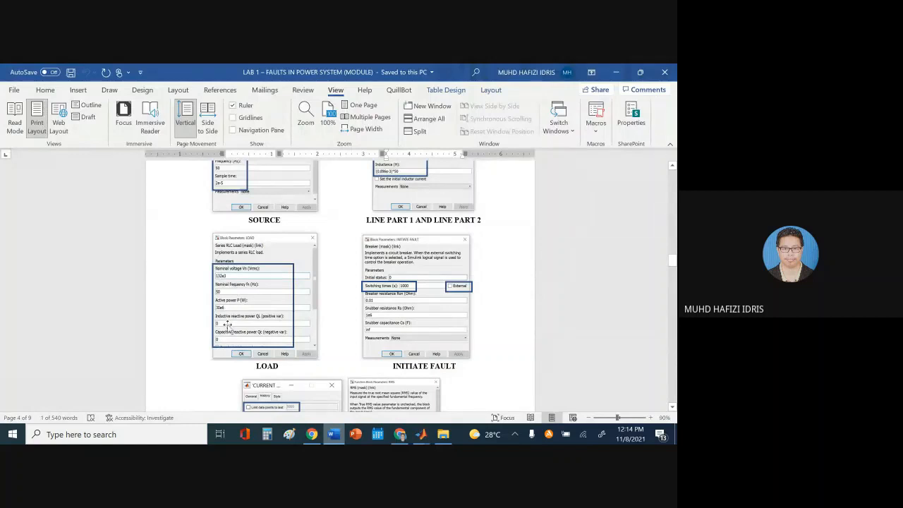
left_click(421, 434)
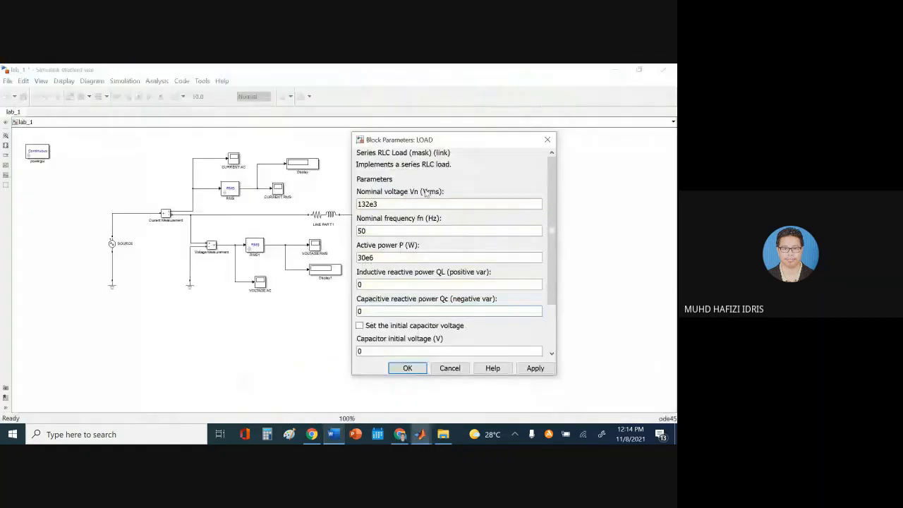
left_click_drag(547, 255, 552, 300)
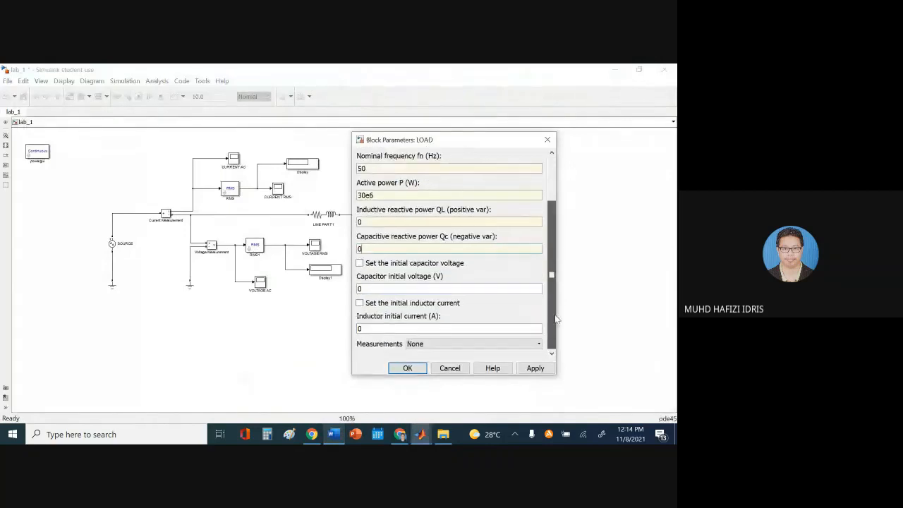
left_click(535, 367)
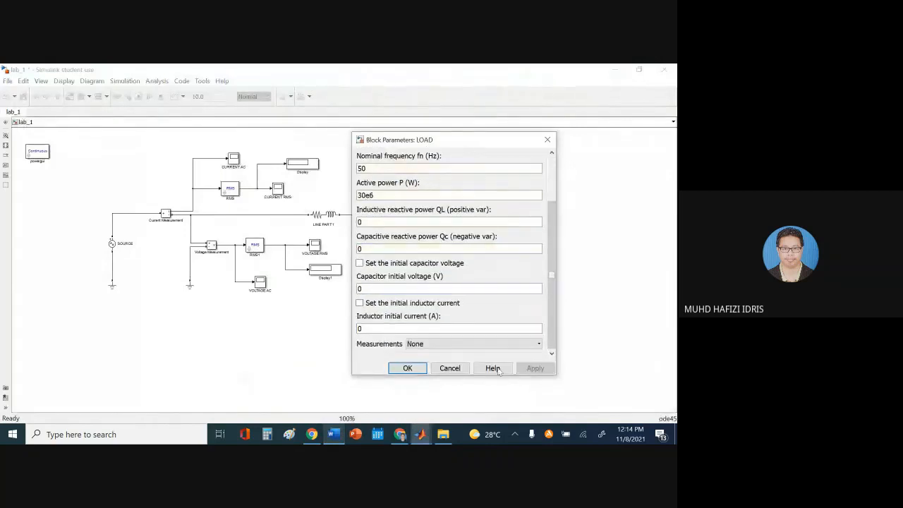
left_click(393, 368)
left_click(333, 434)
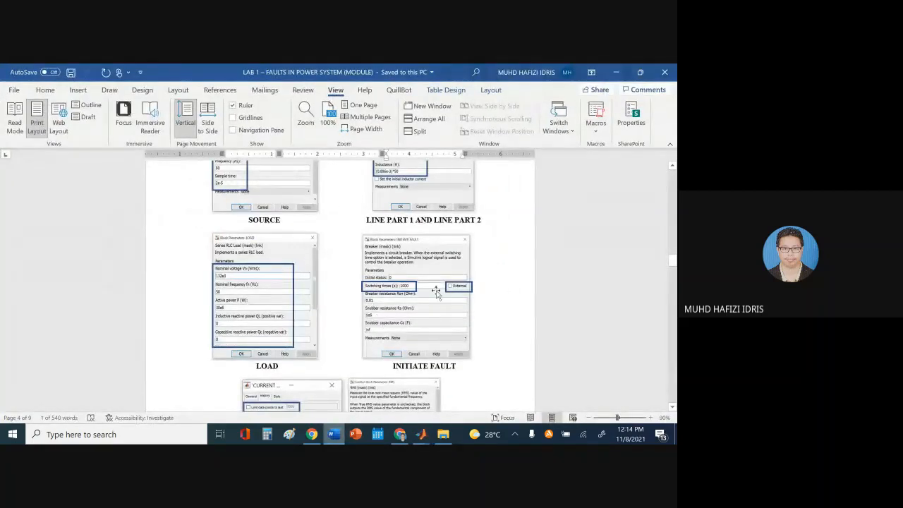
left_click(333, 434)
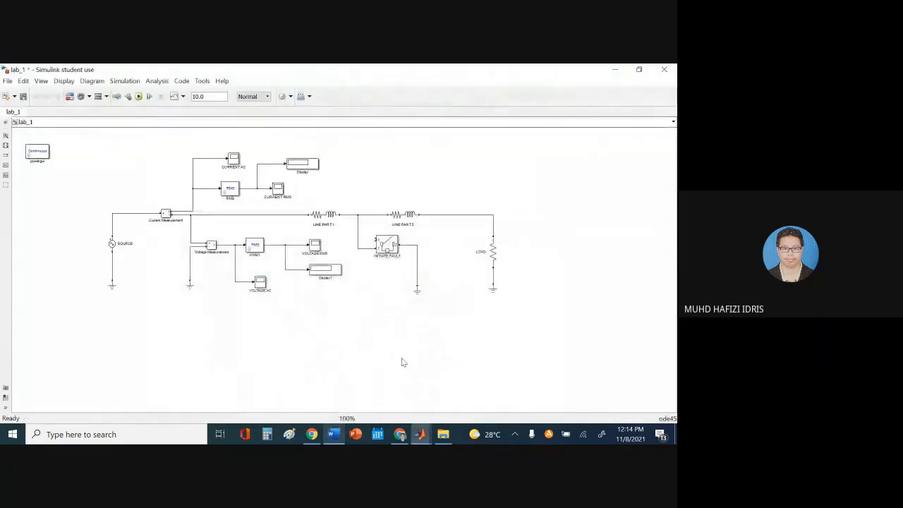
Uncheck External on INITIATE FAULT, set its switching time to 1000 s, and apply
double_click(387, 245)
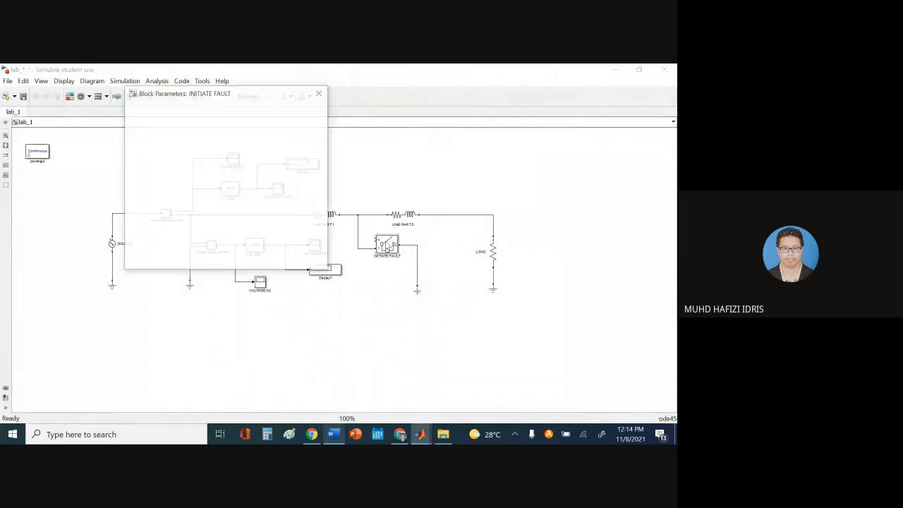
left_click_drag(220, 101, 446, 132)
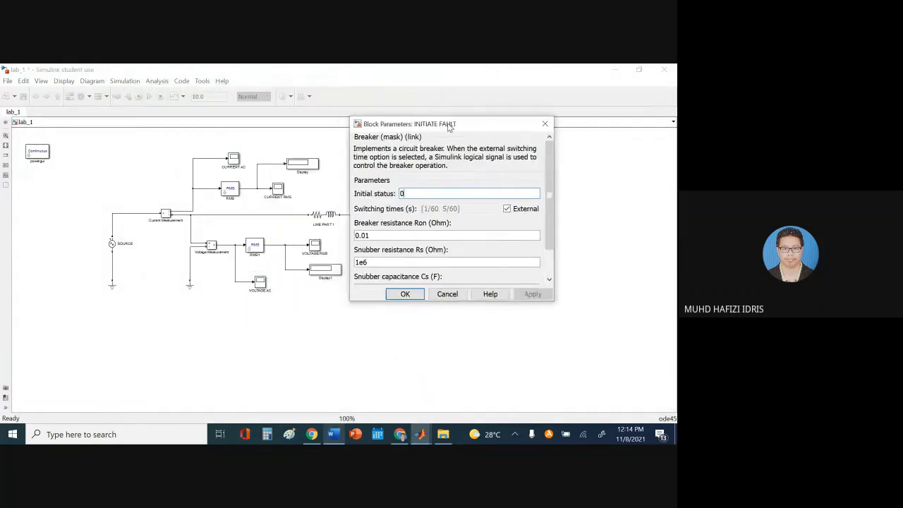
left_click_drag(425, 302, 425, 368)
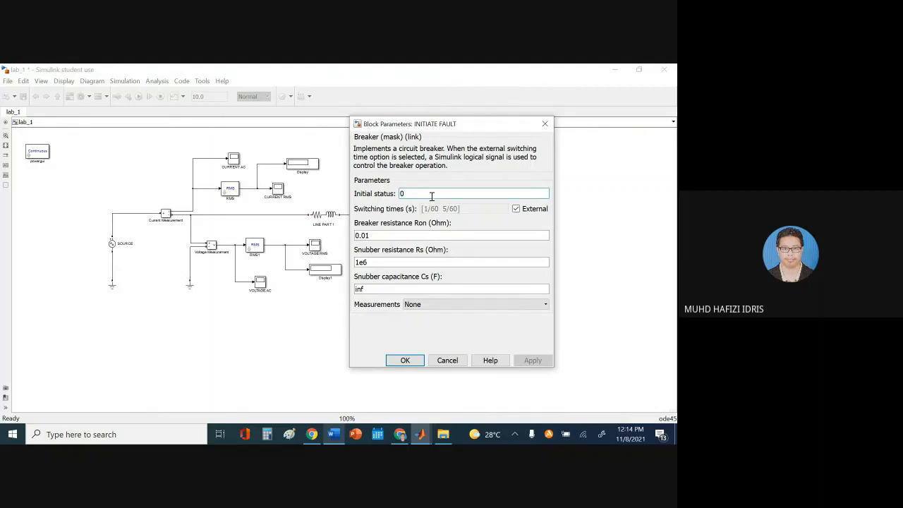
left_click(334, 434)
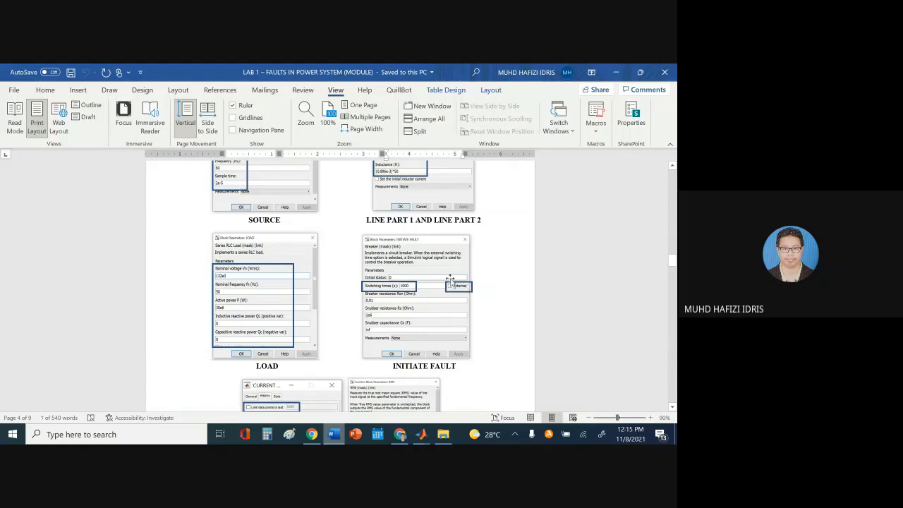
left_click(421, 434)
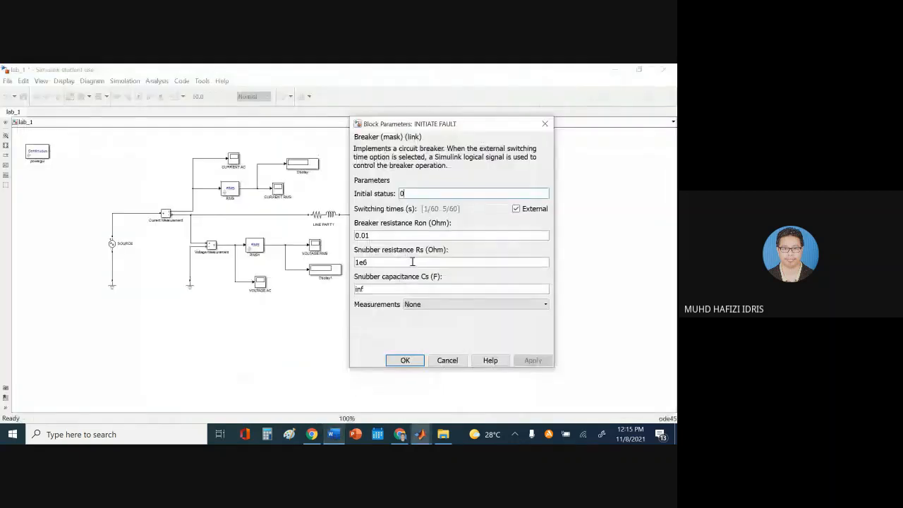
left_click(516, 208)
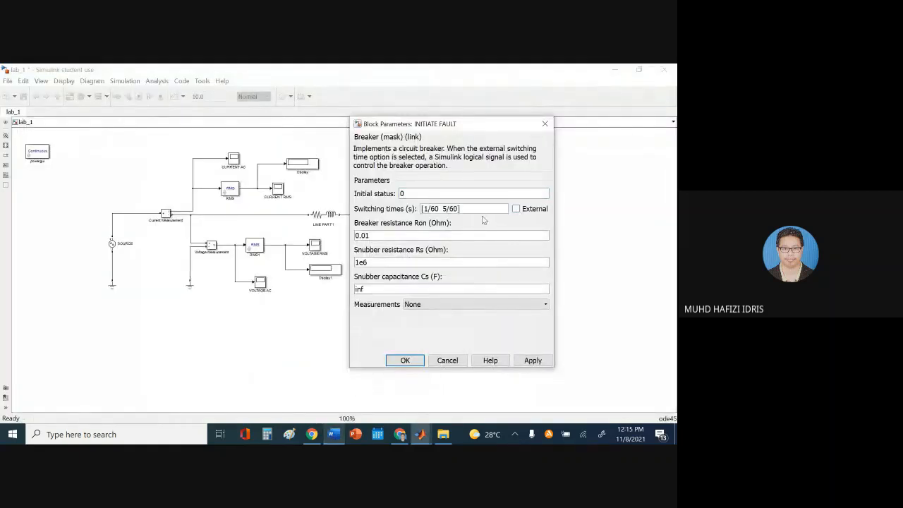
triple_click(479, 208)
type("1000")
left_click(450, 208)
left_click_drag(443, 208, 383, 213)
left_click(456, 209)
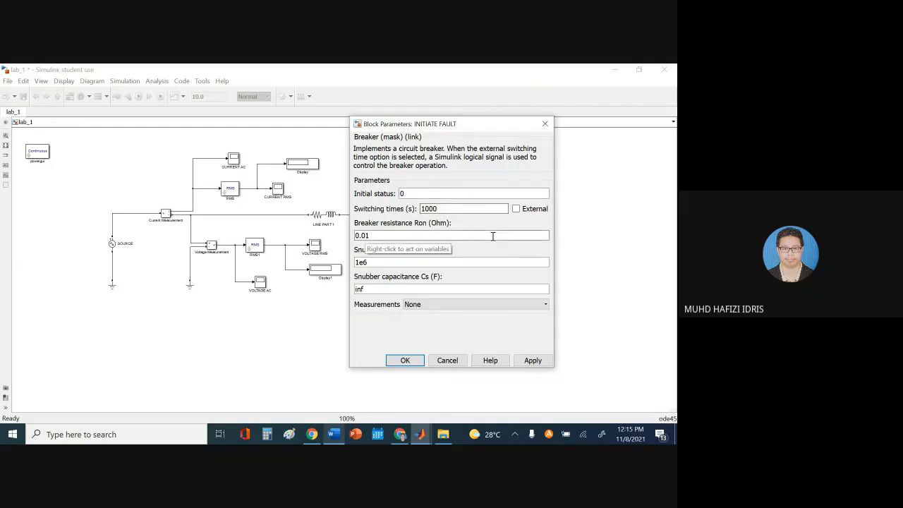
left_click(532, 360)
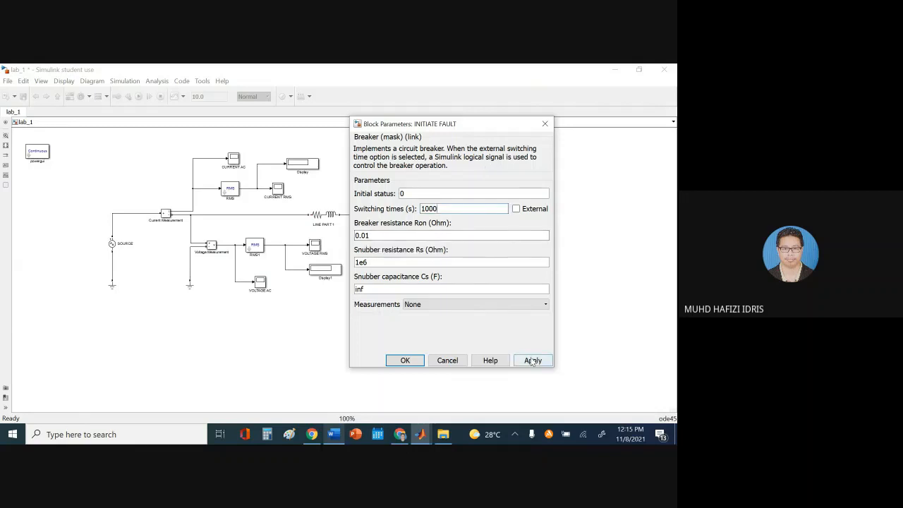
left_click(406, 361)
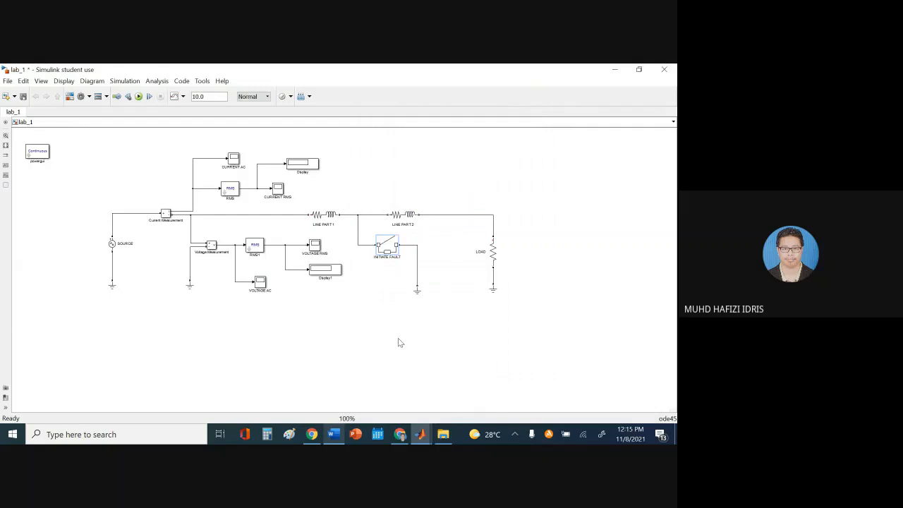
In the Word lab sheet, type RMS beside ALL SCOPES and justify that caption line
key("alt+Tab")
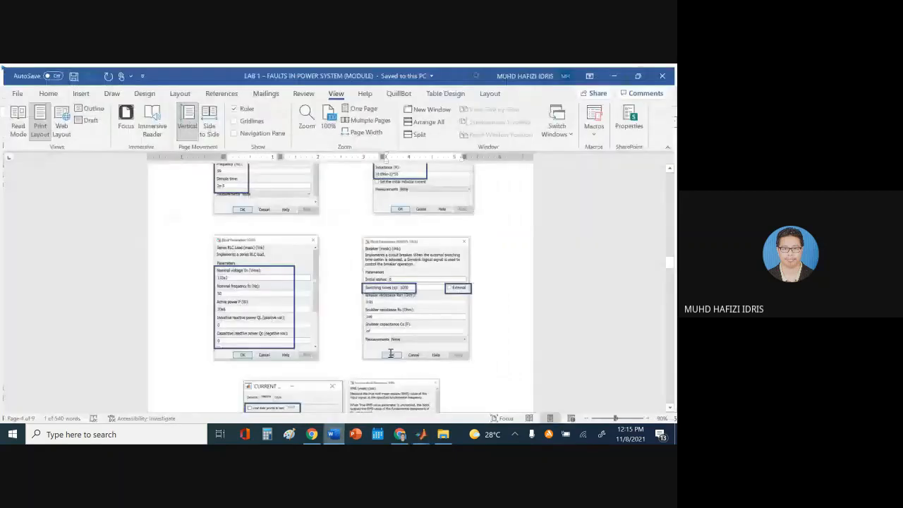
scroll(326, 263, "down", 5)
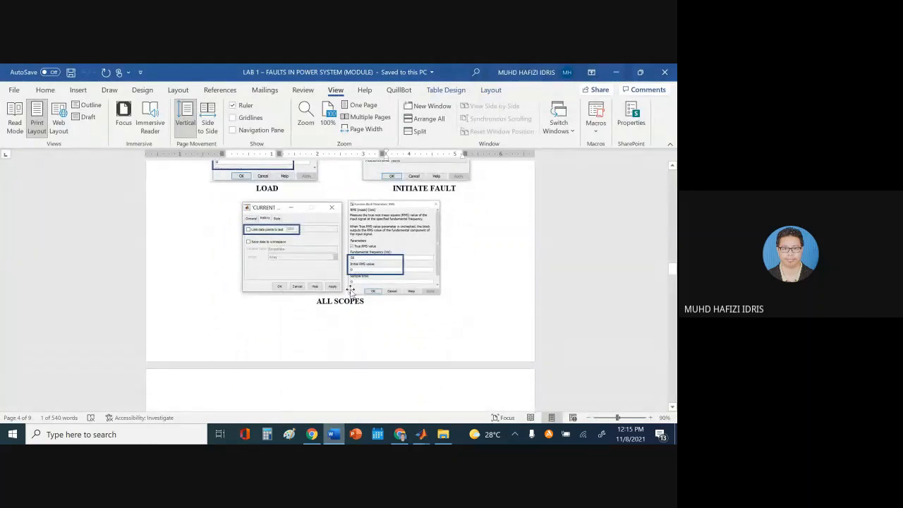
left_click(375, 301)
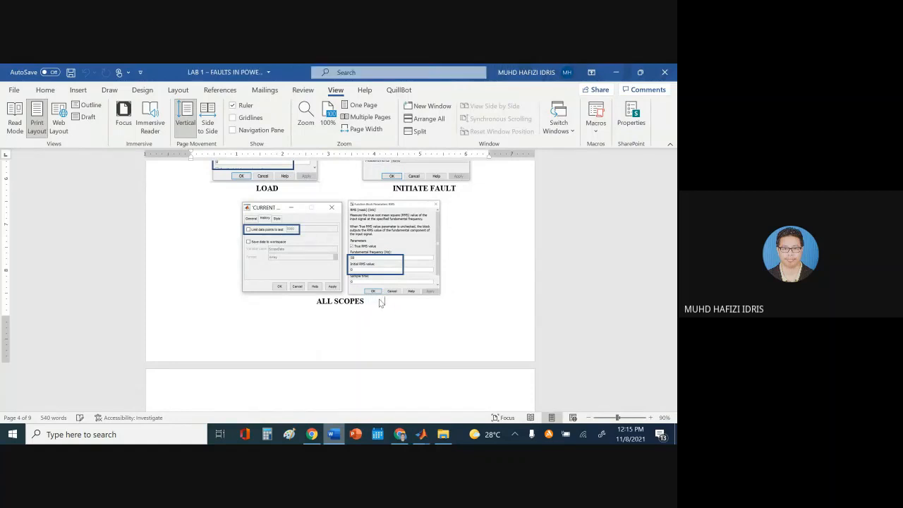
type("RMS")
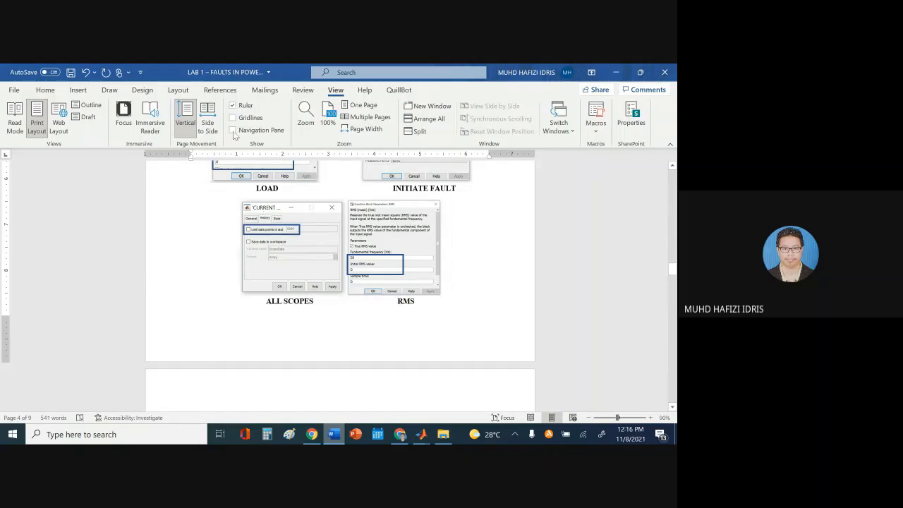
left_click(45, 89)
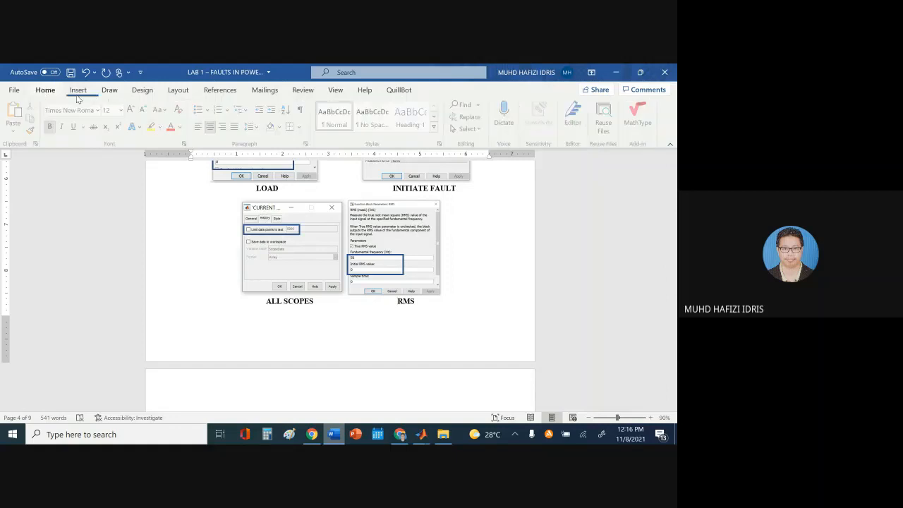
left_click(236, 126)
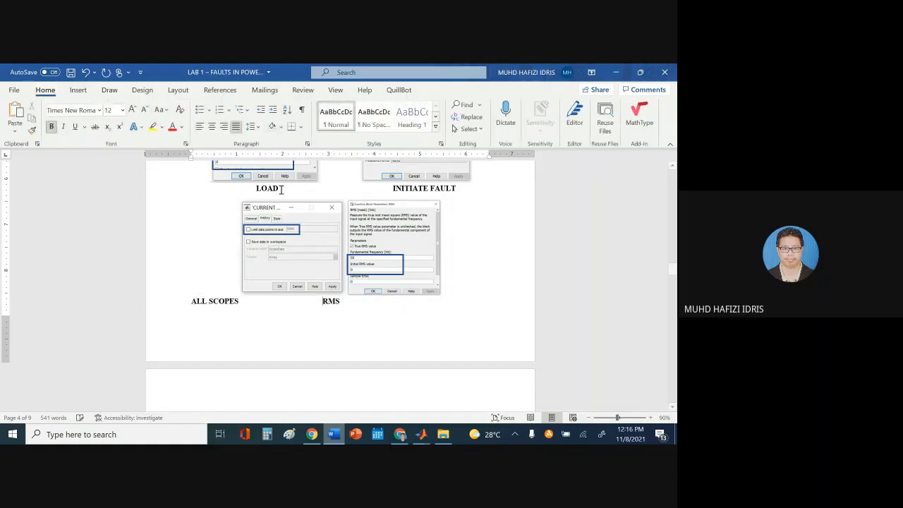
left_click(188, 300)
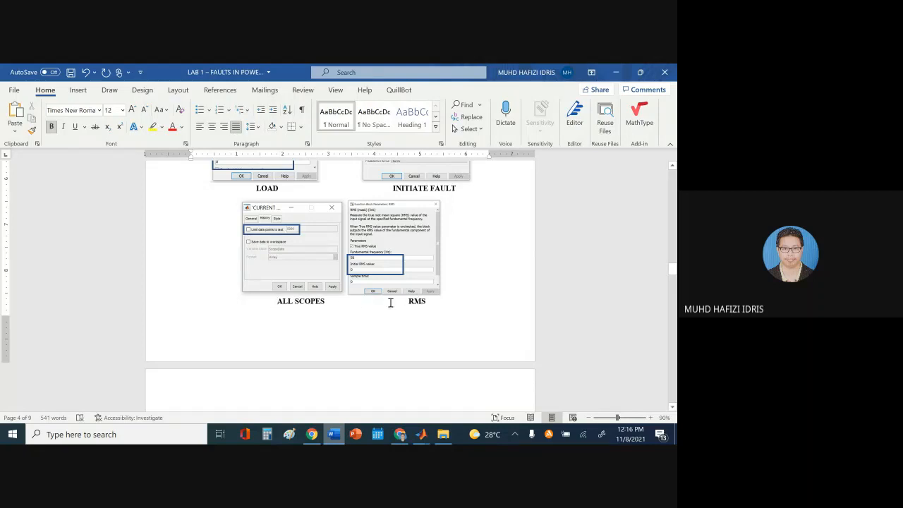
key("BackSpace")
key("BackSpace")
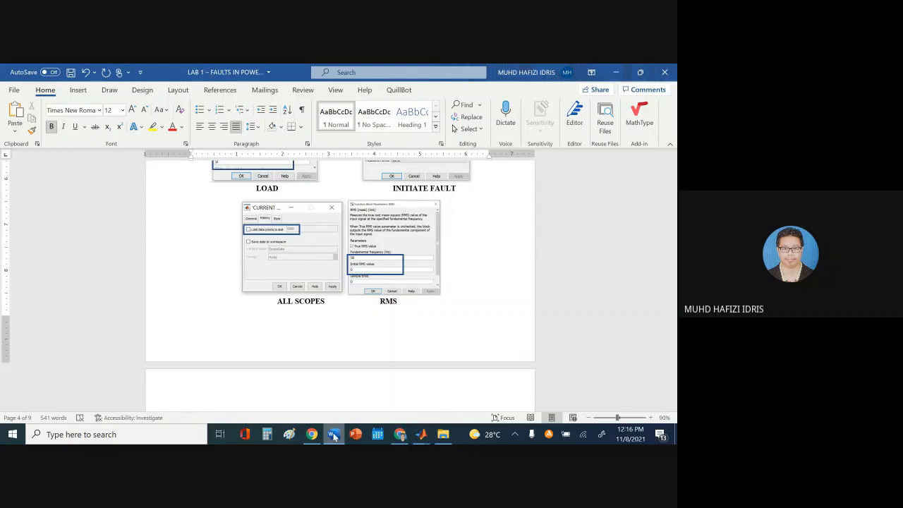
left_click(421, 434)
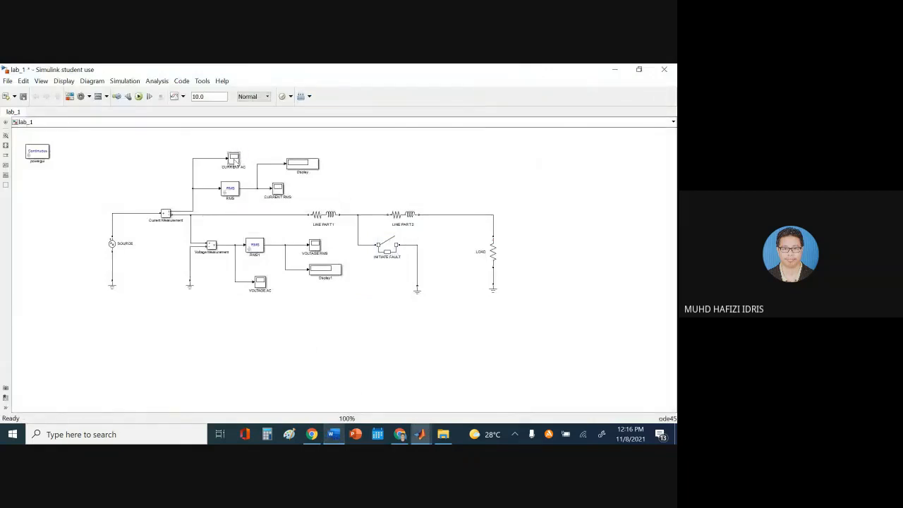
Uncheck 'Limit data points to last' (5000) in the CURRENT AC scope's History settings and apply
double_click(234, 159)
left_click(143, 174)
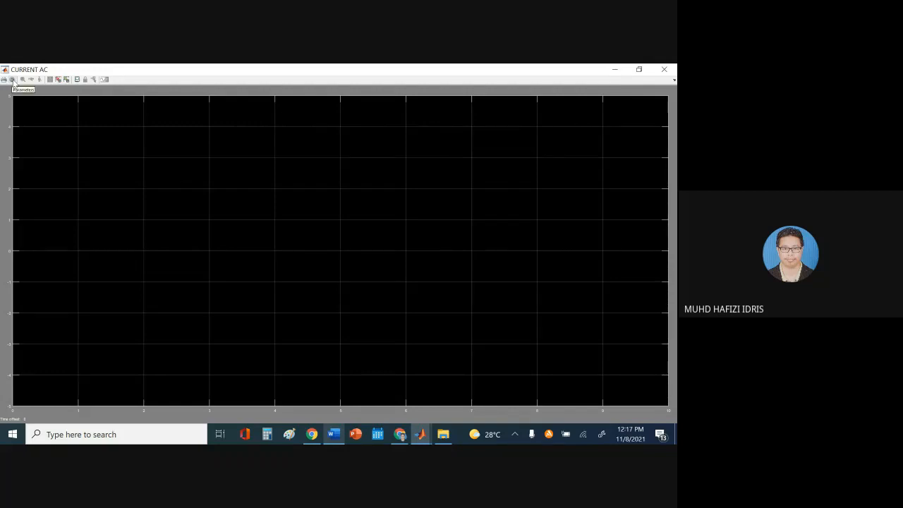
left_click(12, 79)
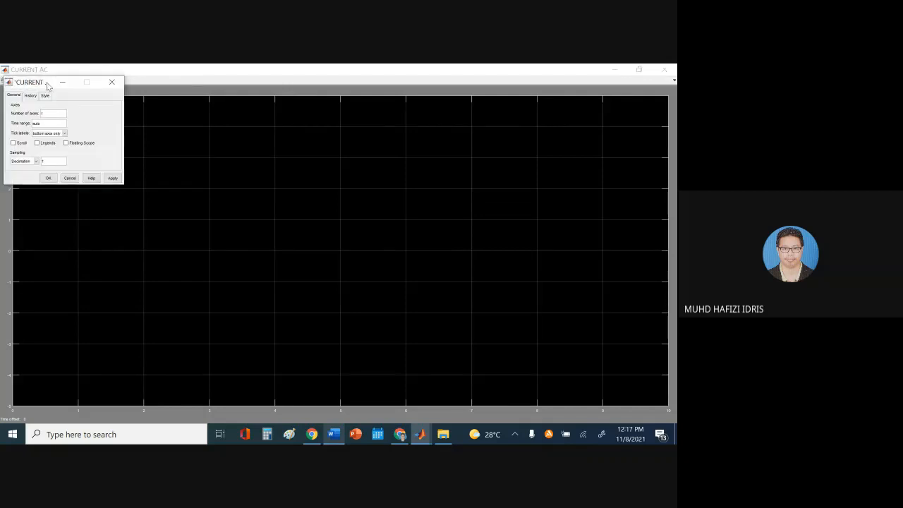
left_click(112, 83)
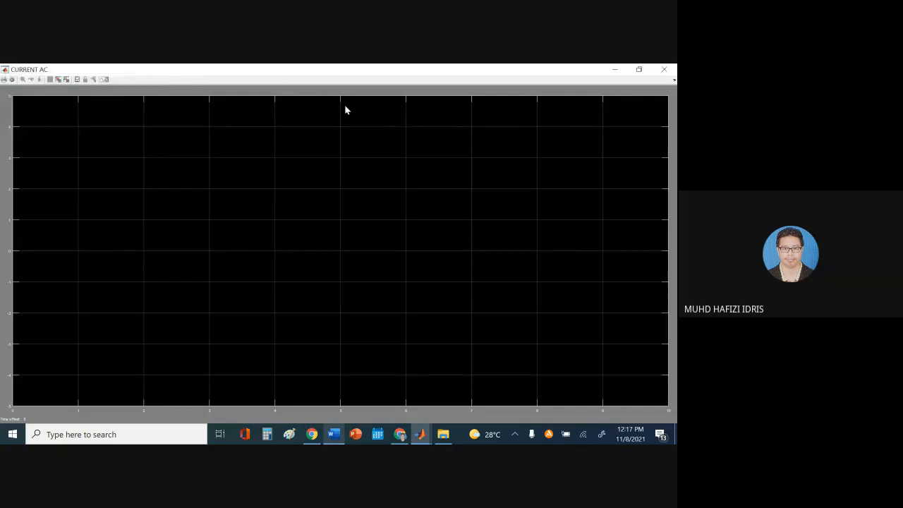
left_click(12, 80)
left_click_drag(62, 92, 172, 143)
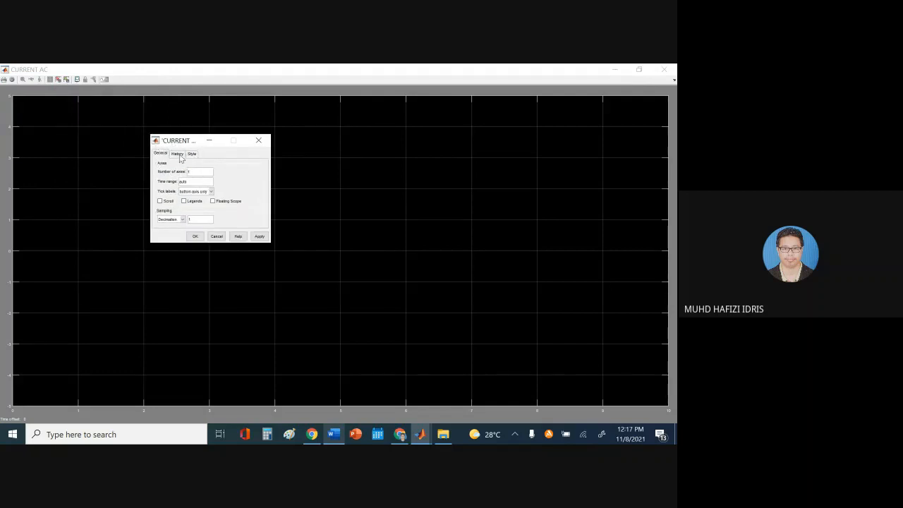
left_click(178, 155)
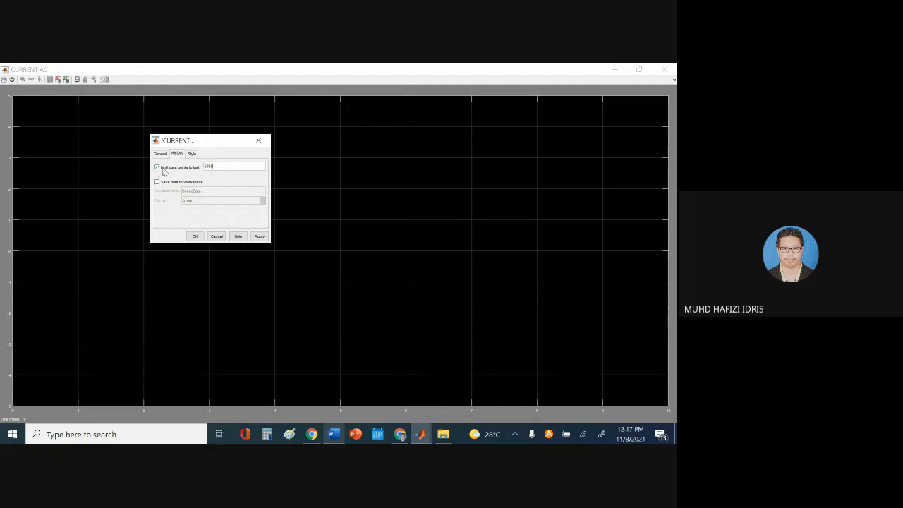
left_click(158, 168)
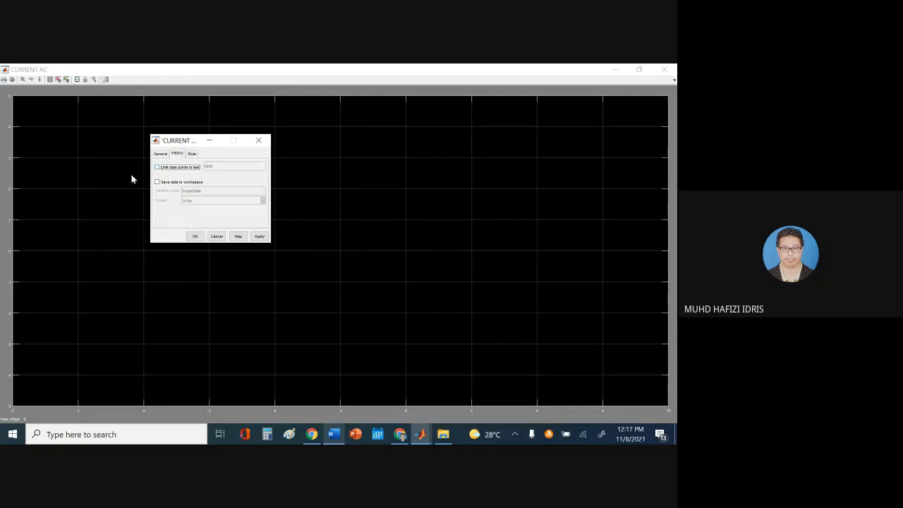
left_click(260, 237)
left_click(194, 237)
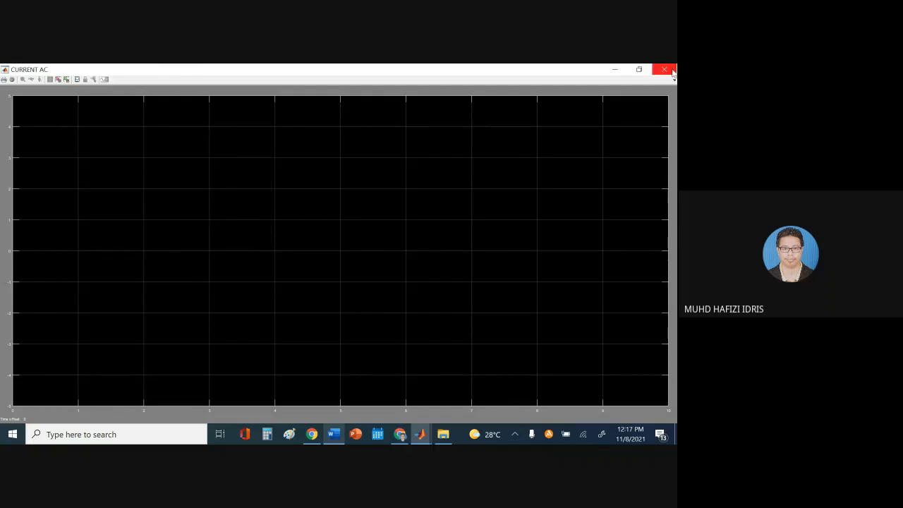
left_click(664, 69)
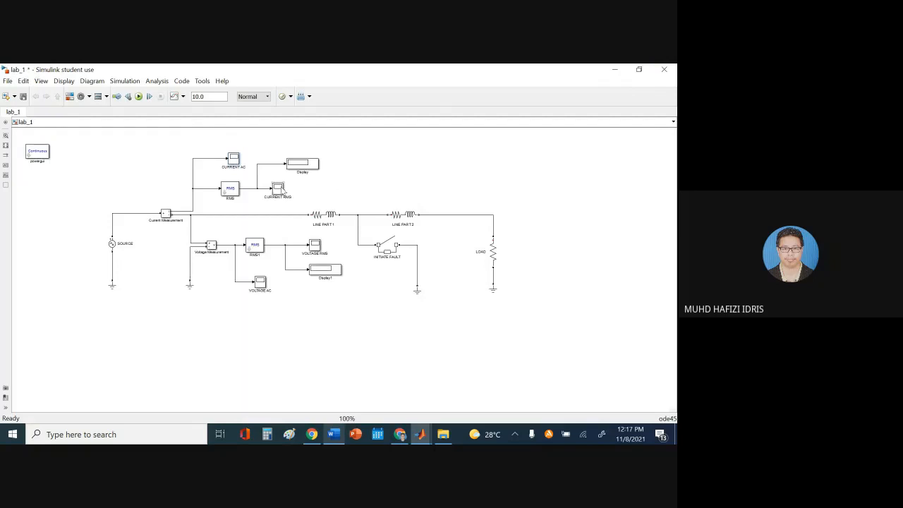
Remove the 5000-point data limit from the CURRENT RMS scope's History settings as well
double_click(280, 189)
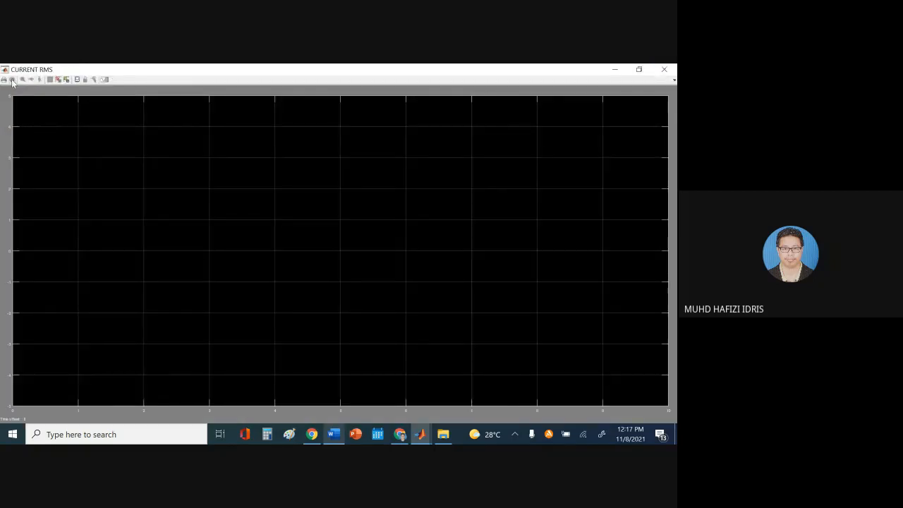
left_click(12, 80)
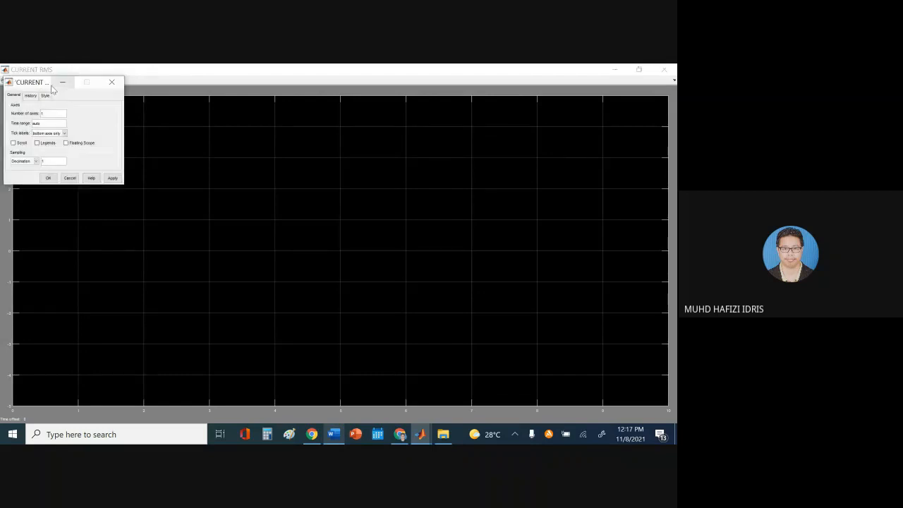
left_click_drag(34, 85, 197, 124)
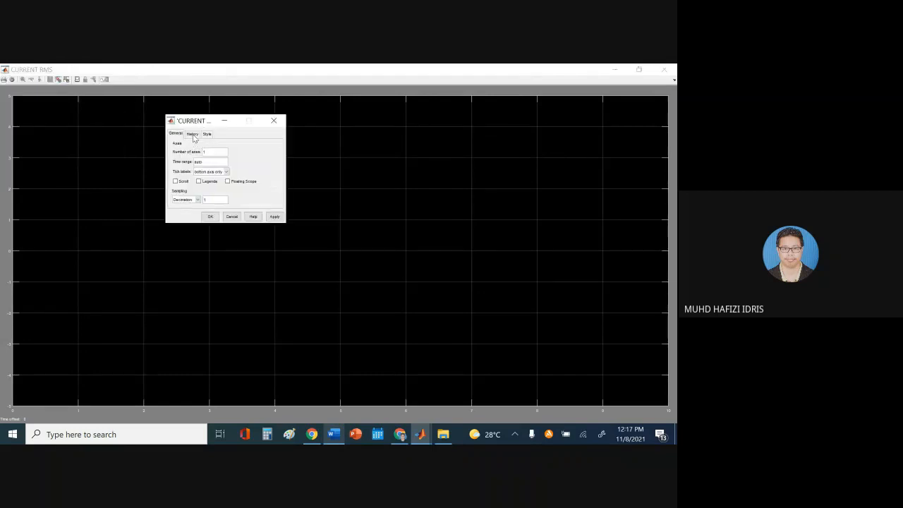
left_click(193, 135)
left_click(173, 148)
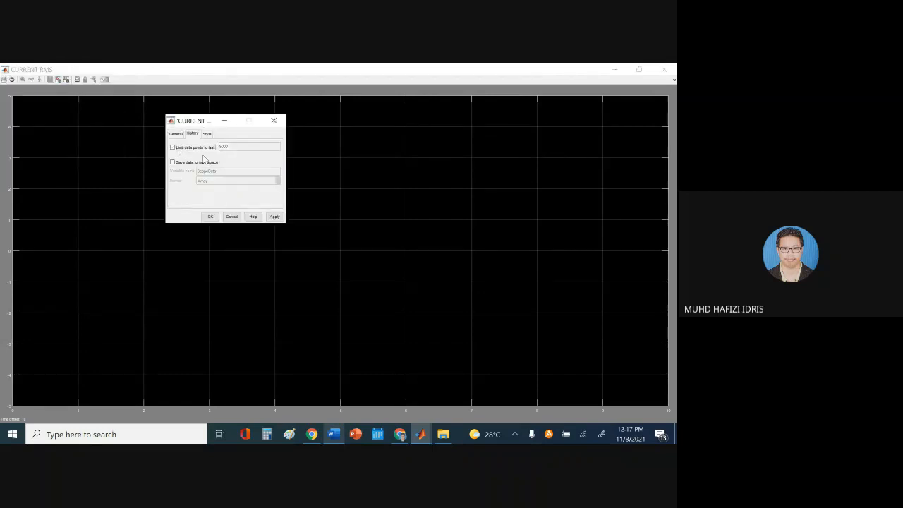
left_click(272, 217)
left_click(210, 216)
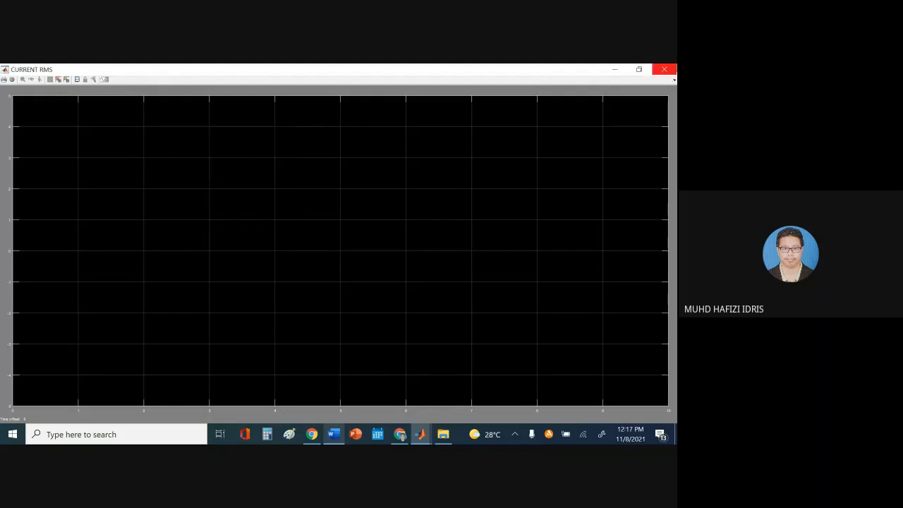
left_click(664, 69)
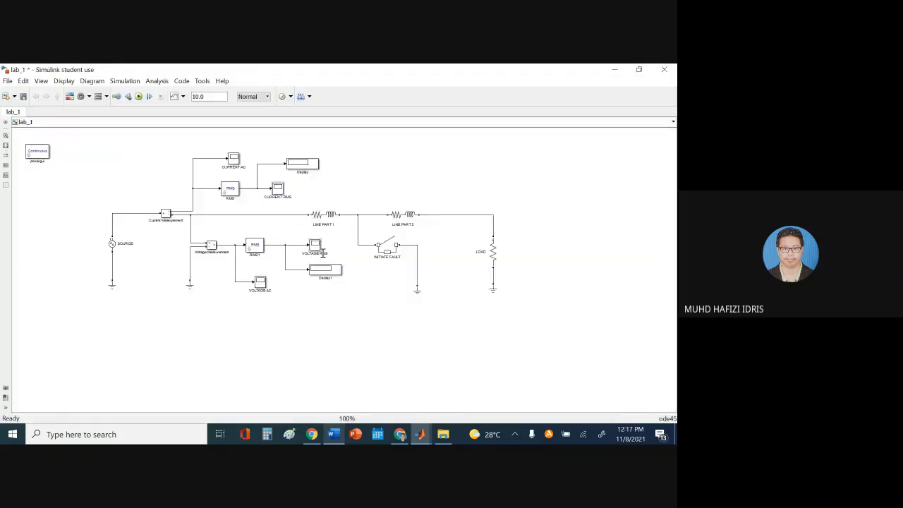
double_click(314, 248)
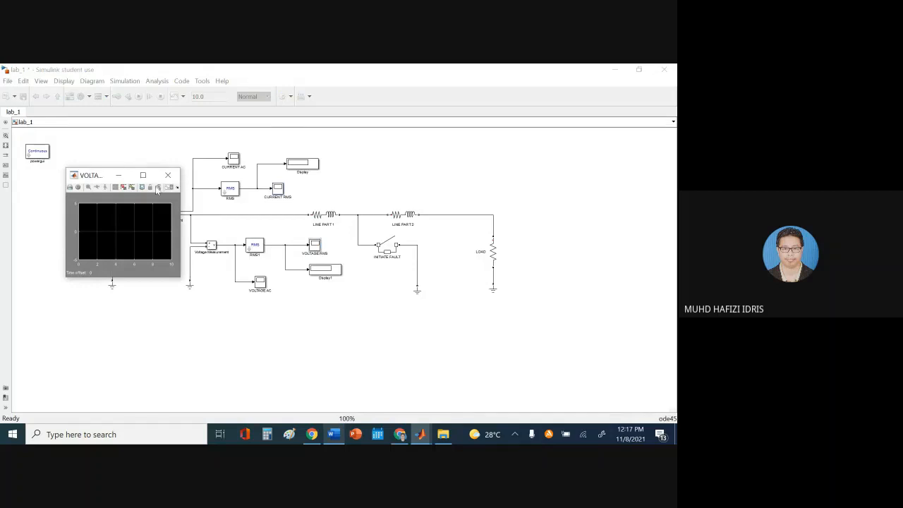
left_click(142, 175)
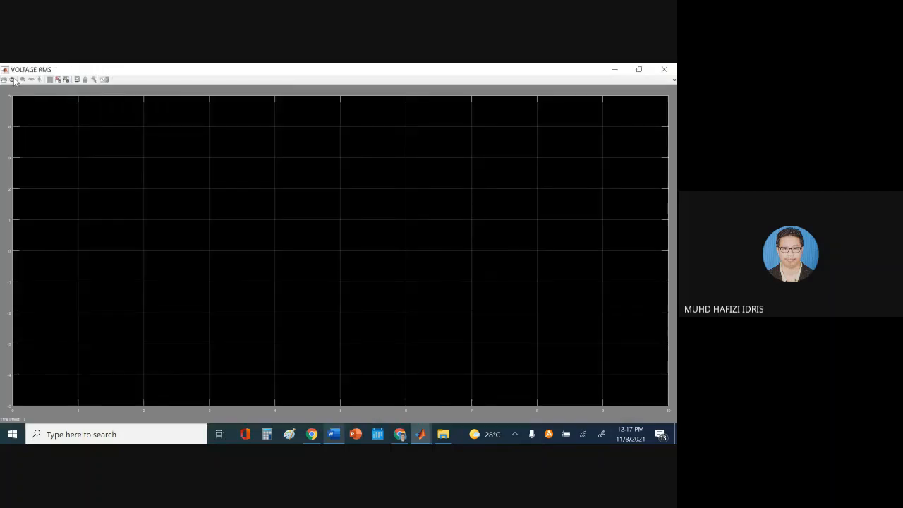
left_click(15, 82)
left_click(30, 96)
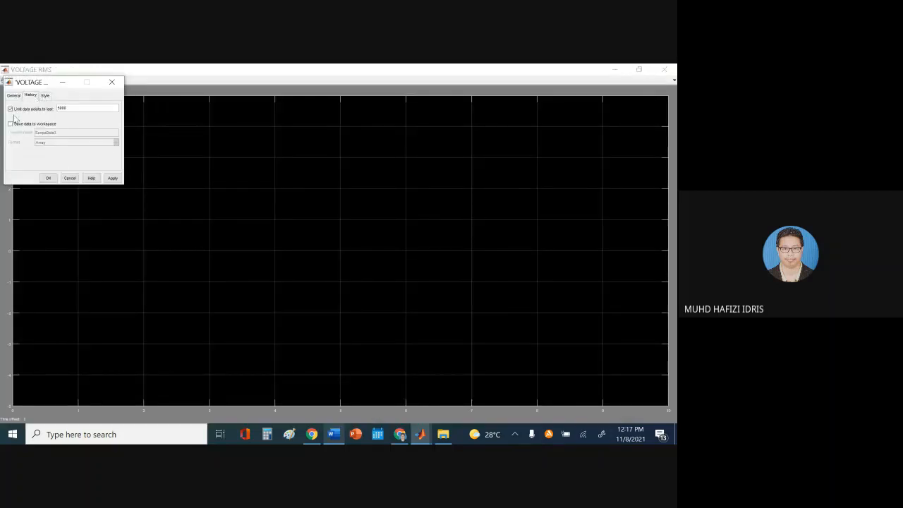
left_click(48, 178)
left_click(666, 71)
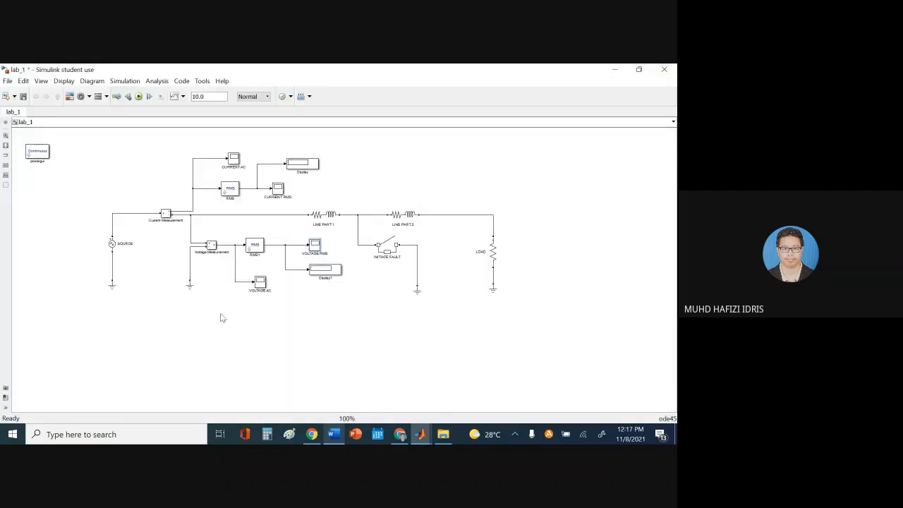
double_click(260, 283)
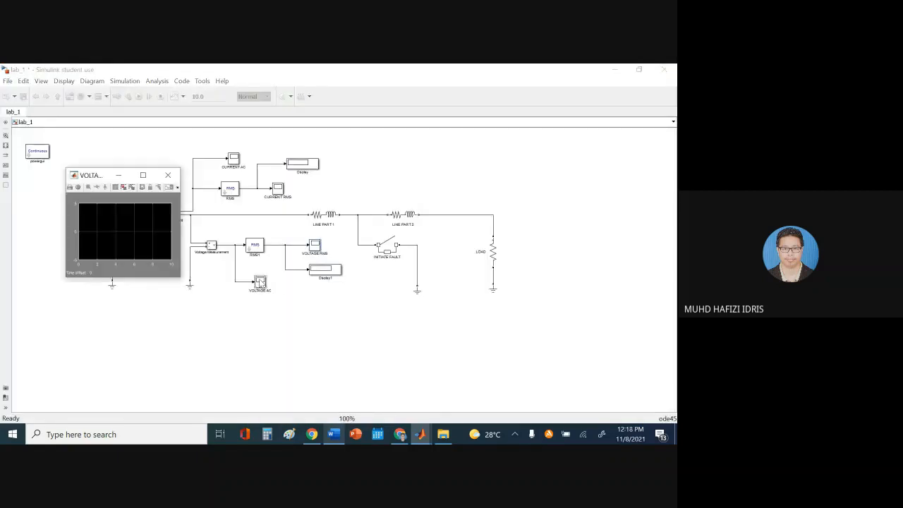
left_click(143, 175)
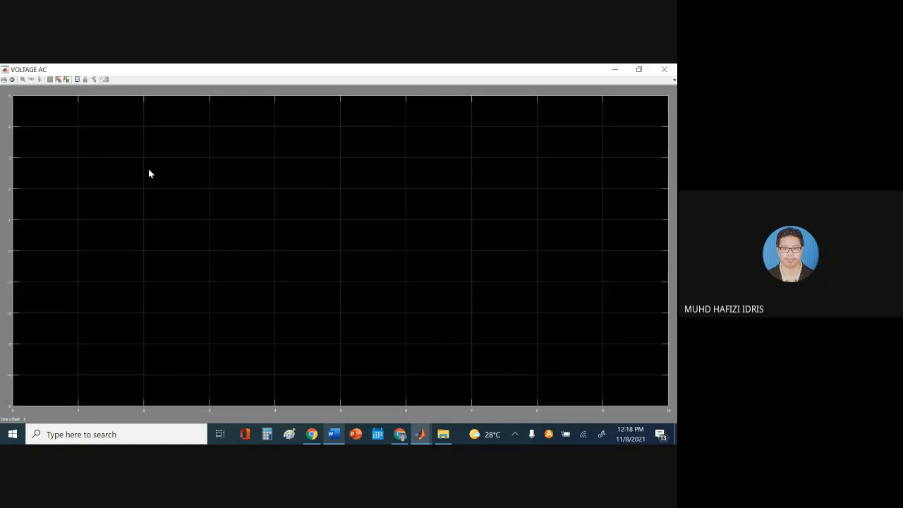
left_click(12, 79)
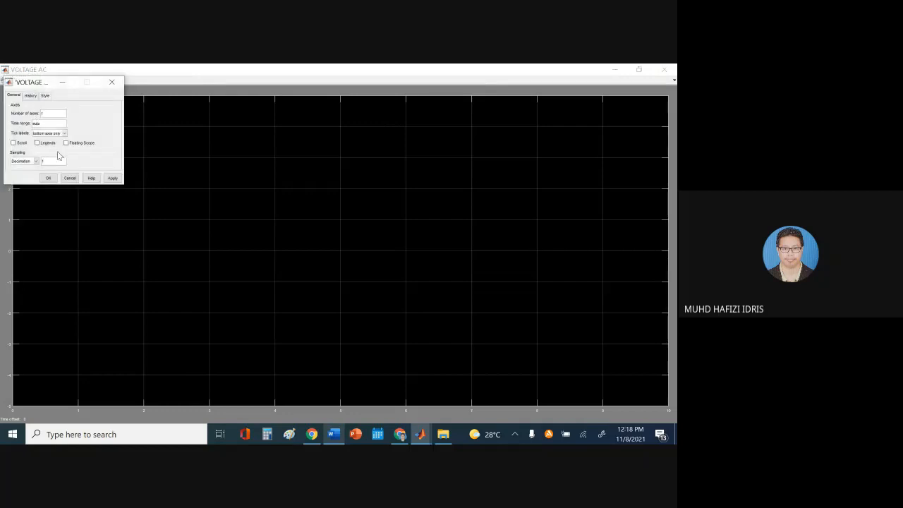
left_click(29, 95)
left_click(22, 110)
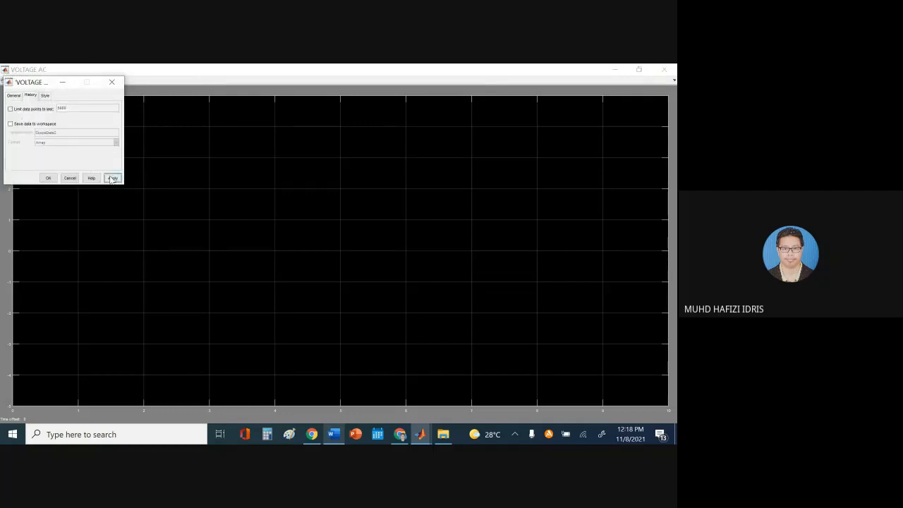
left_click(71, 179)
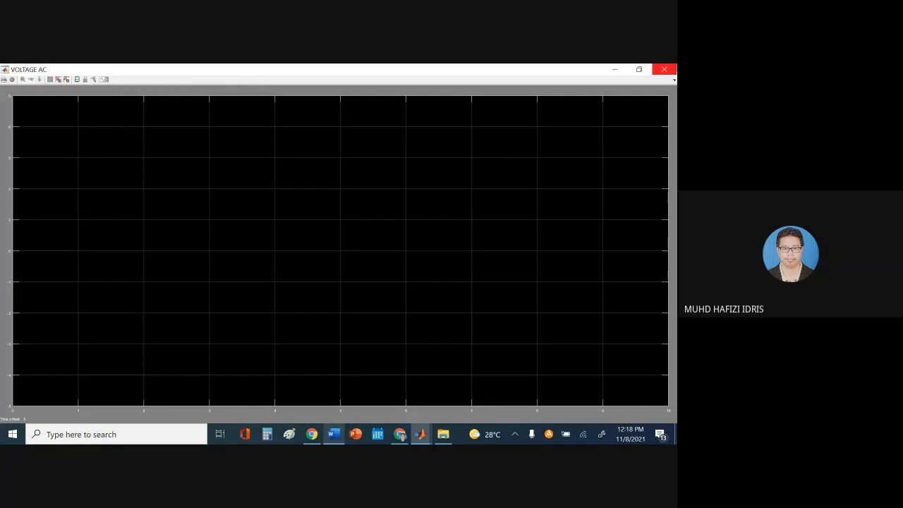
left_click(665, 70)
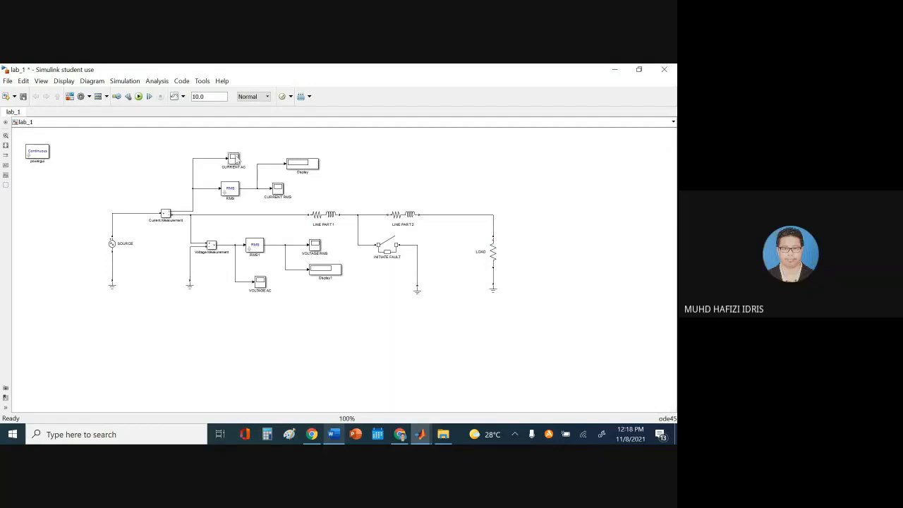
Check the CURRENT AC scope's History settings without changing them, then save lab_1
double_click(234, 159)
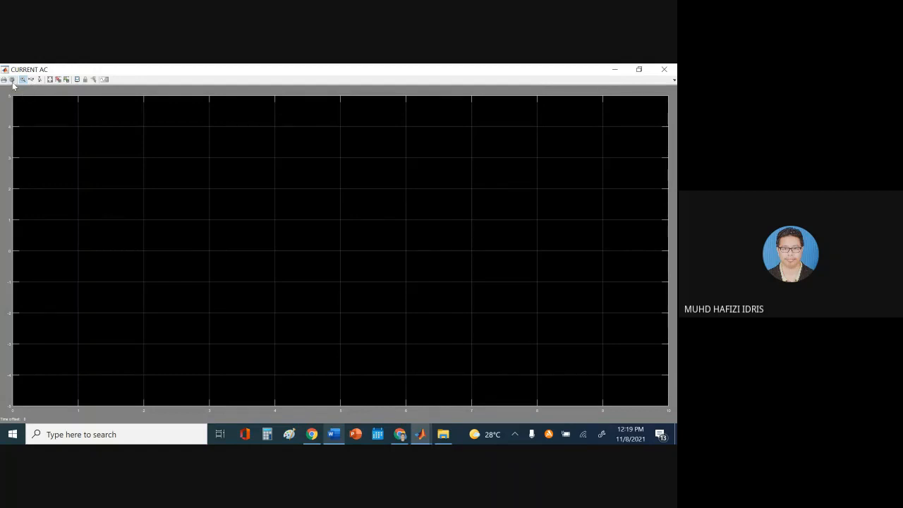
left_click(12, 81)
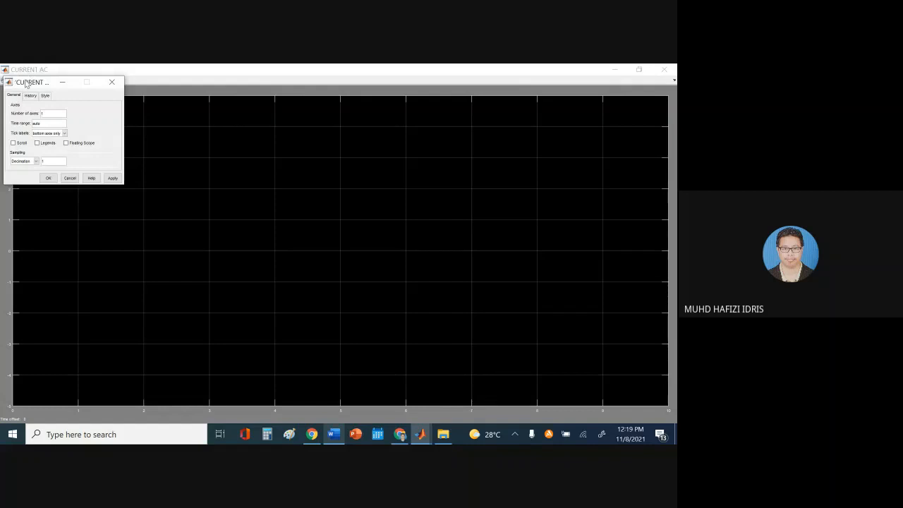
left_click_drag(29, 79, 239, 133)
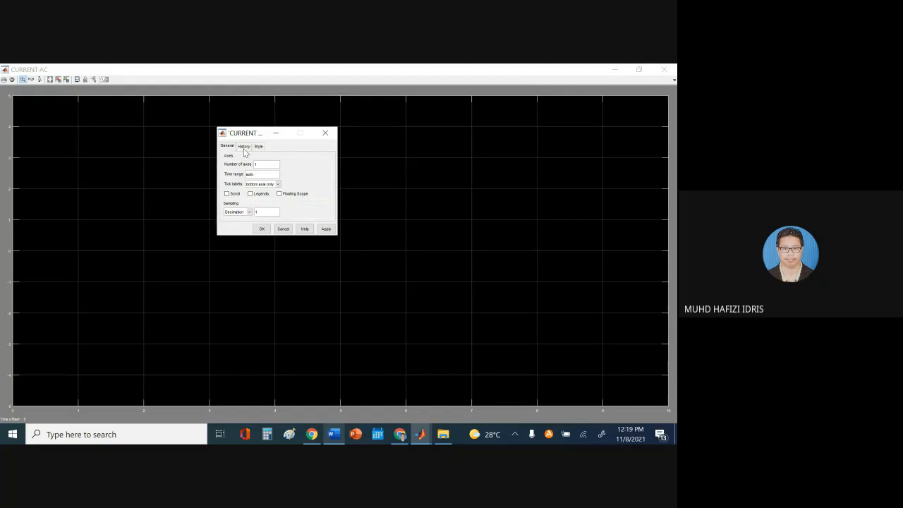
left_click(244, 147)
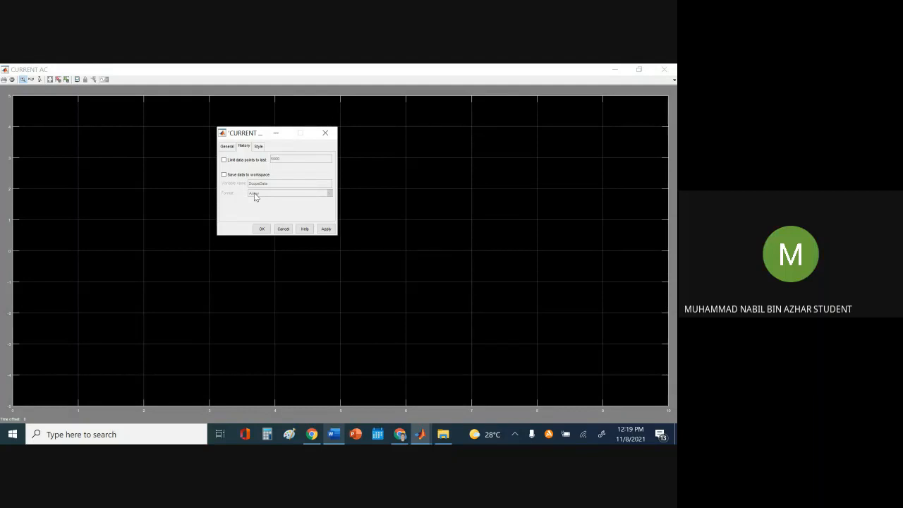
left_click(282, 229)
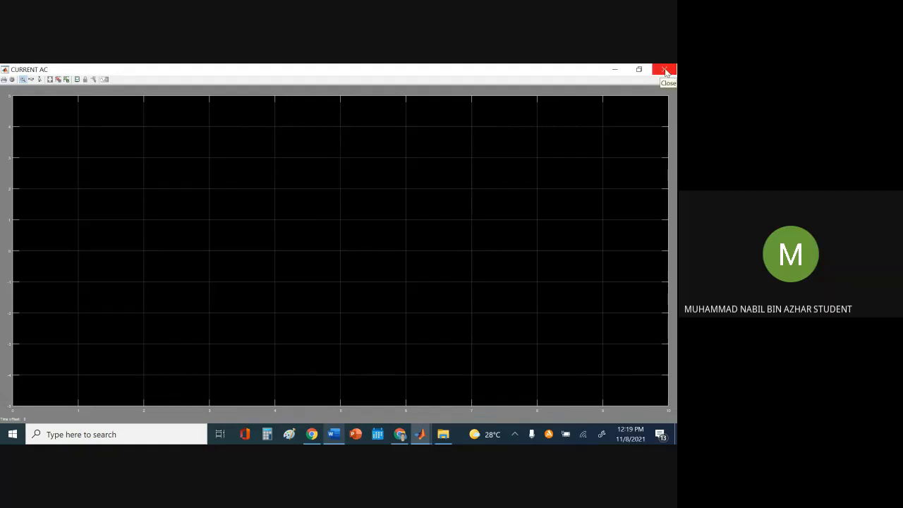
left_click(665, 70)
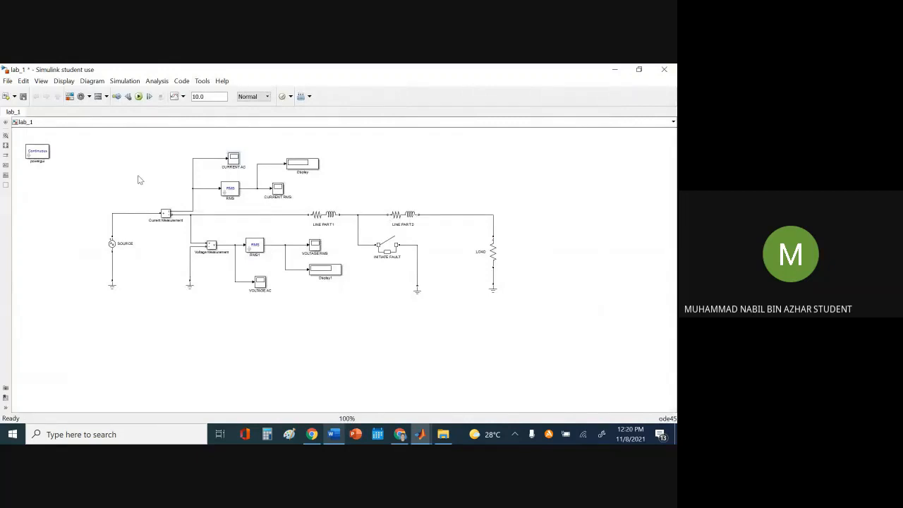
left_click(23, 97)
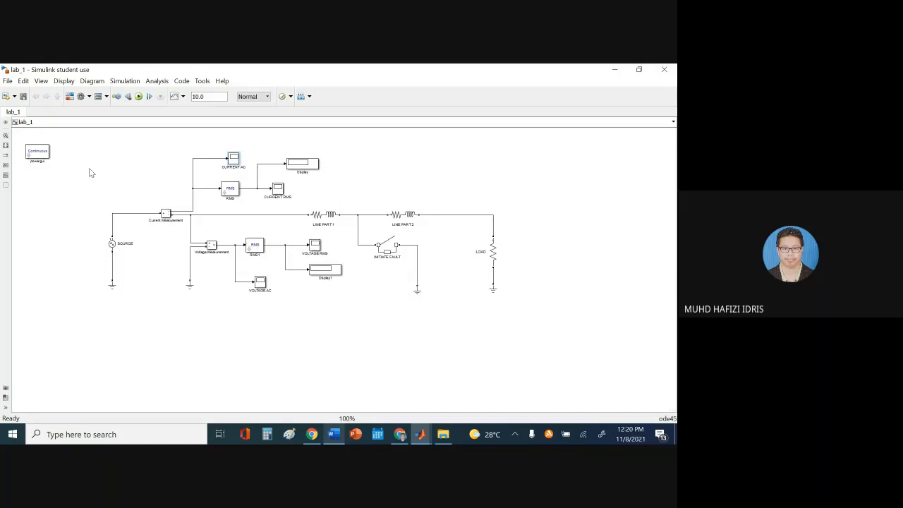
left_click(333, 433)
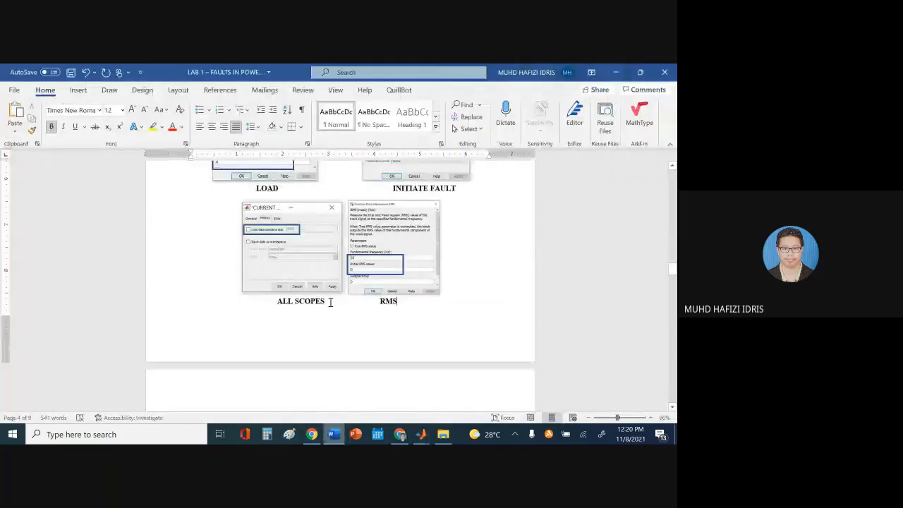
scroll(423, 321, "down", 3)
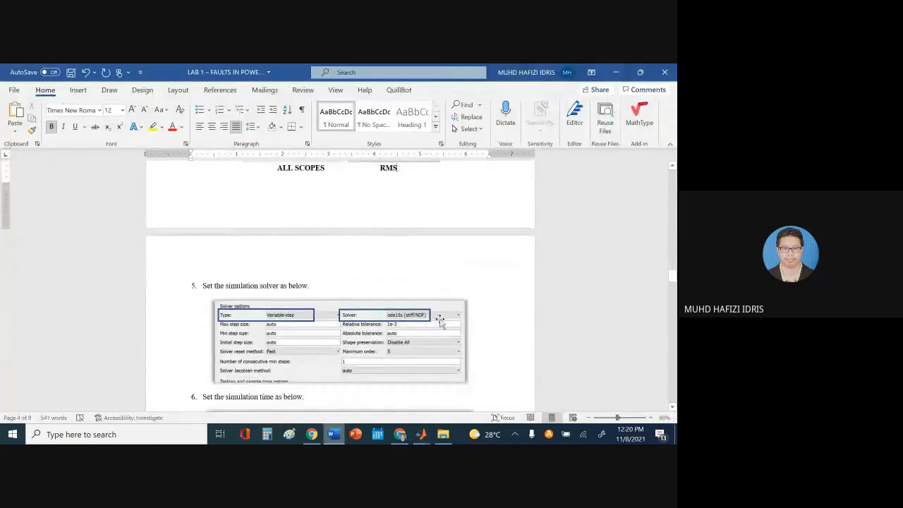
scroll(440, 321, "up", 2)
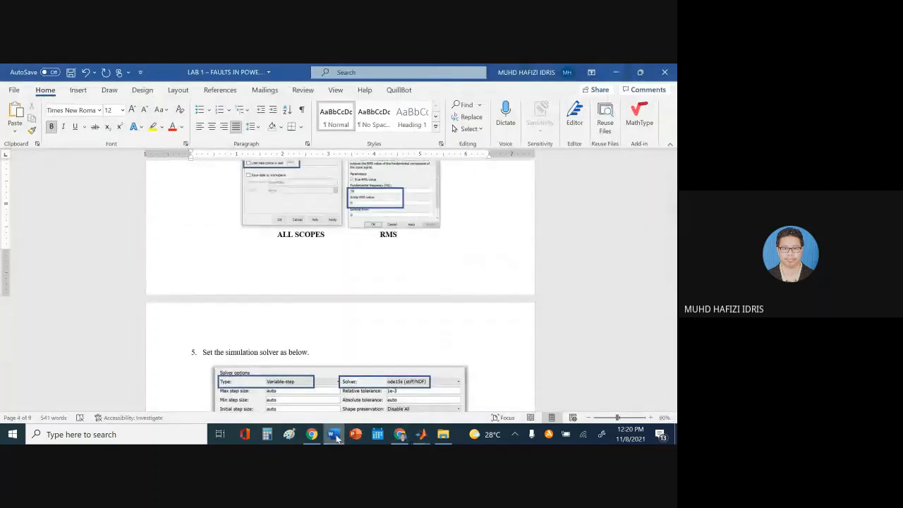
left_click(336, 436)
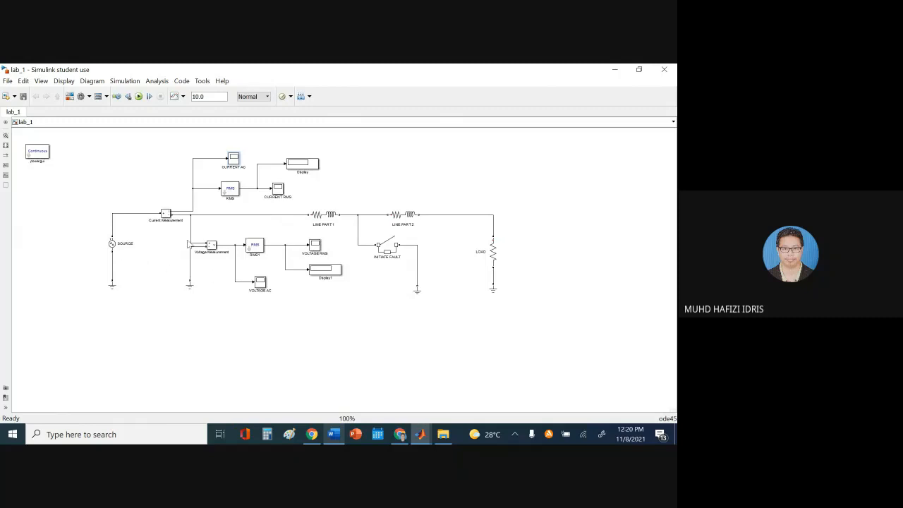
left_click(113, 247)
double_click(113, 247)
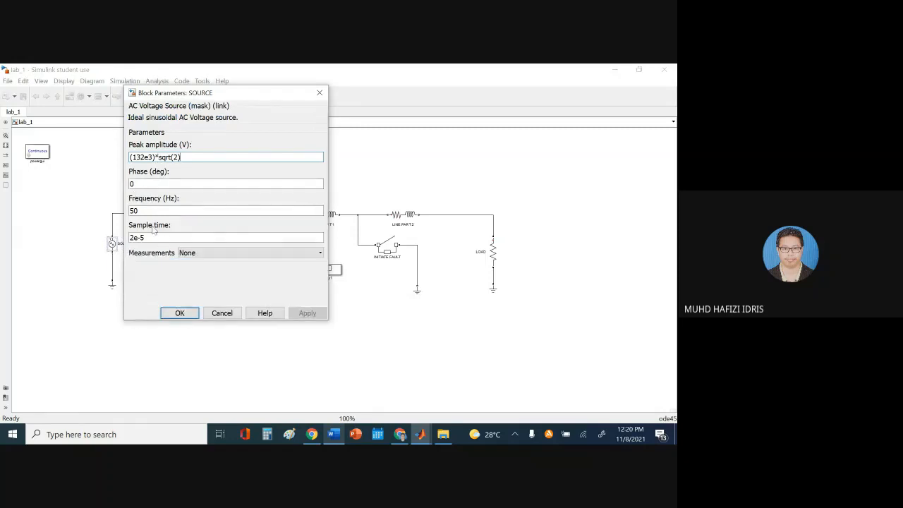
left_click(179, 312)
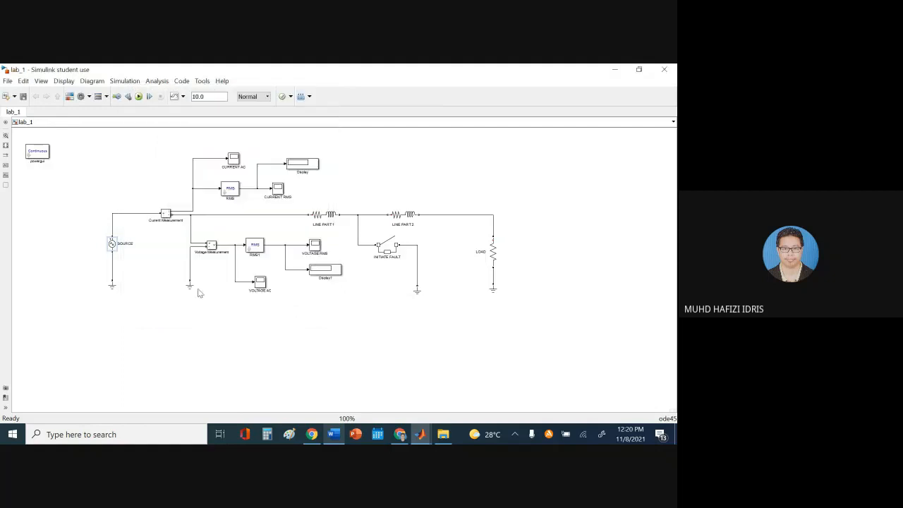
double_click(228, 194)
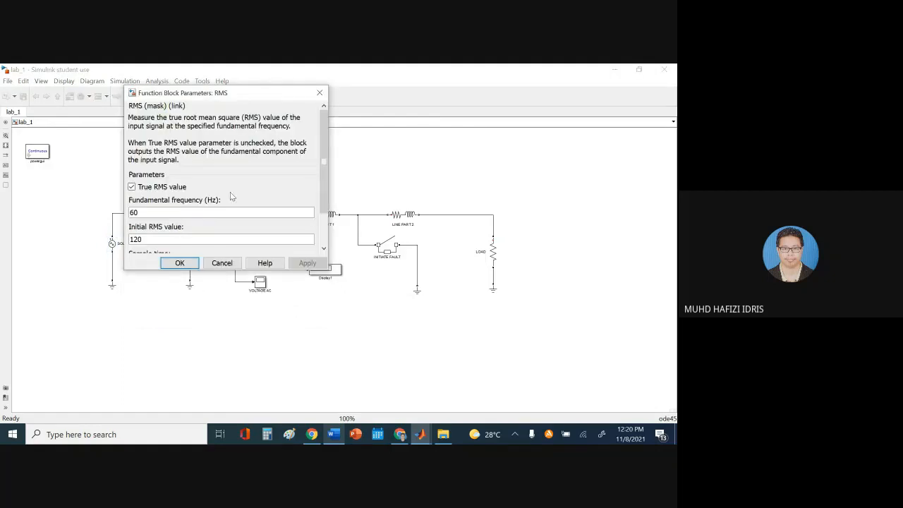
left_click(221, 263)
left_click(334, 432)
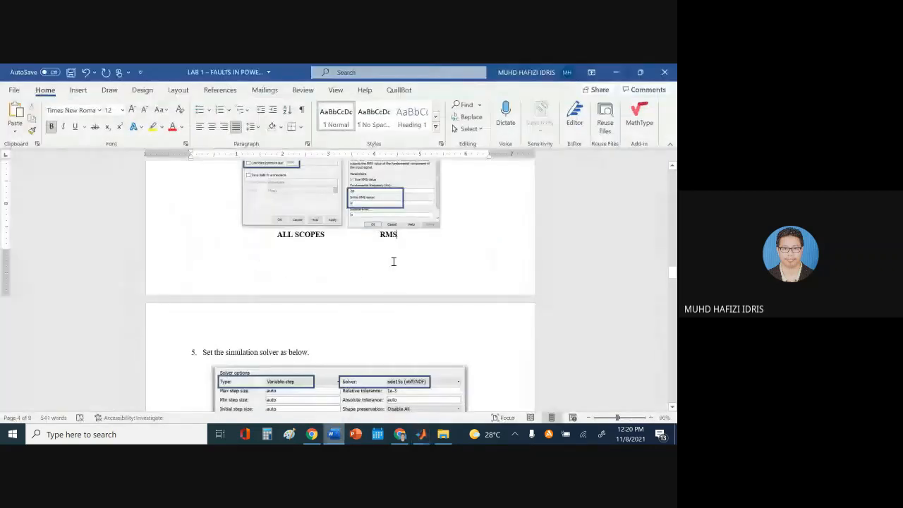
scroll(405, 254, "down", 1)
scroll(423, 250, "up", 2)
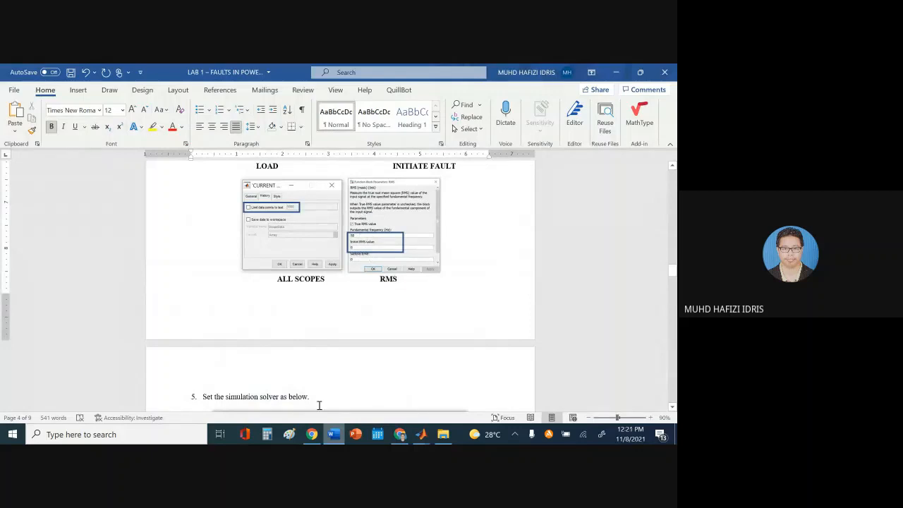
left_click(420, 434)
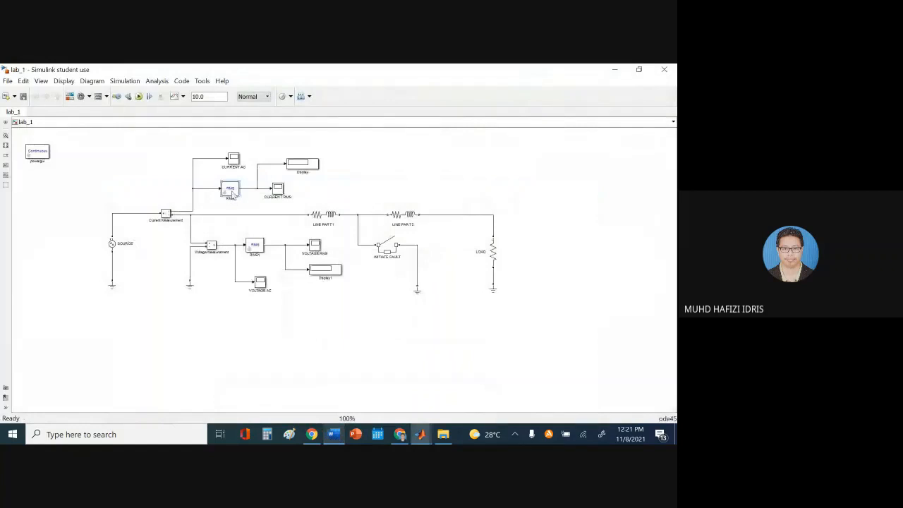
Set the RMS block's fundamental frequency from 60 to 50 Hz and initial RMS value from 120 to 0
double_click(231, 192)
left_click(131, 186)
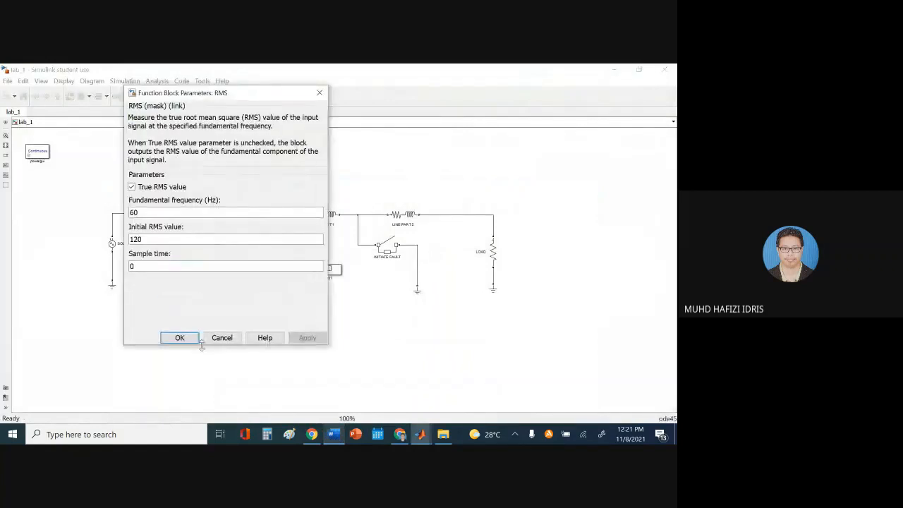
double_click(150, 211)
type("5")
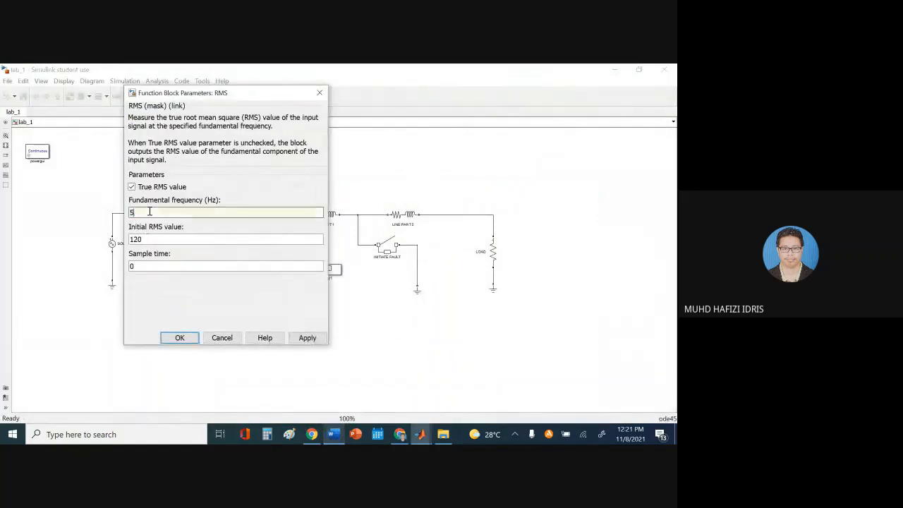
type("0")
double_click(149, 239)
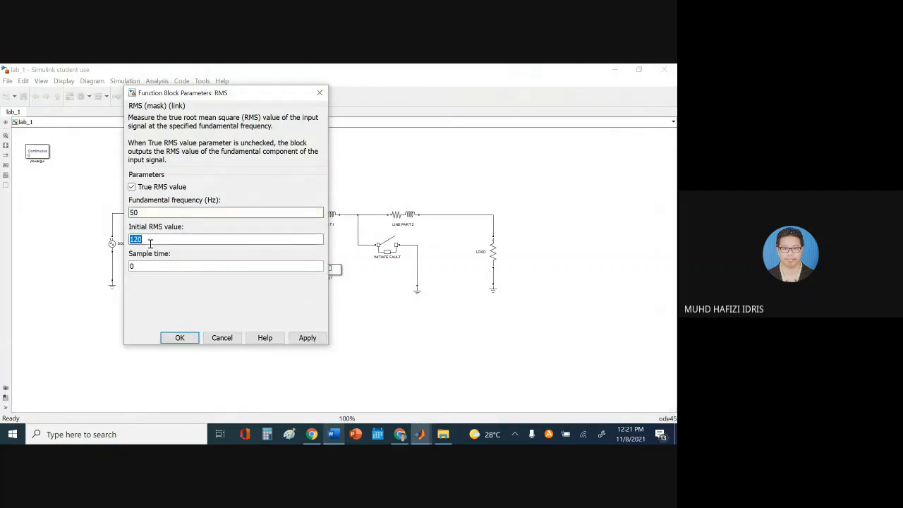
type("0")
left_click(305, 337)
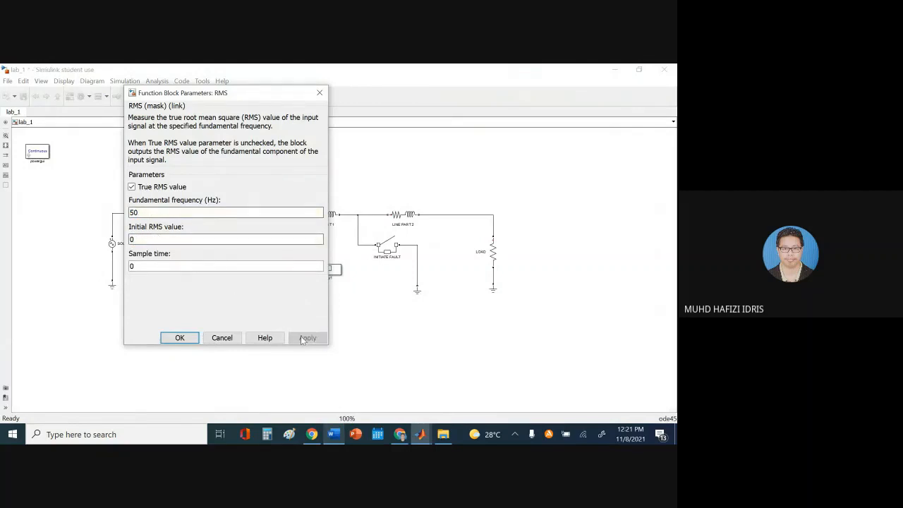
left_click(182, 338)
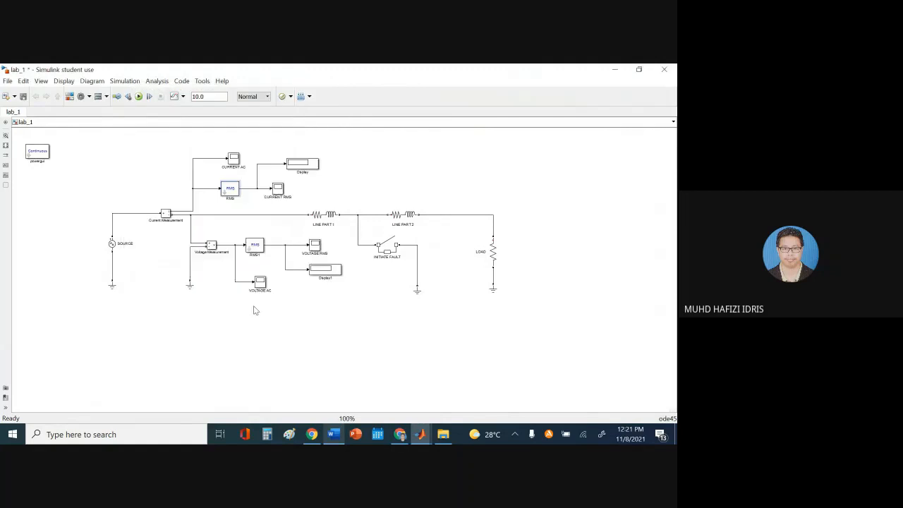
Give the RMS1 block the same 50 Hz fundamental frequency and initial RMS value 0
double_click(254, 245)
left_click_drag(154, 272, 155, 345)
double_click(169, 215)
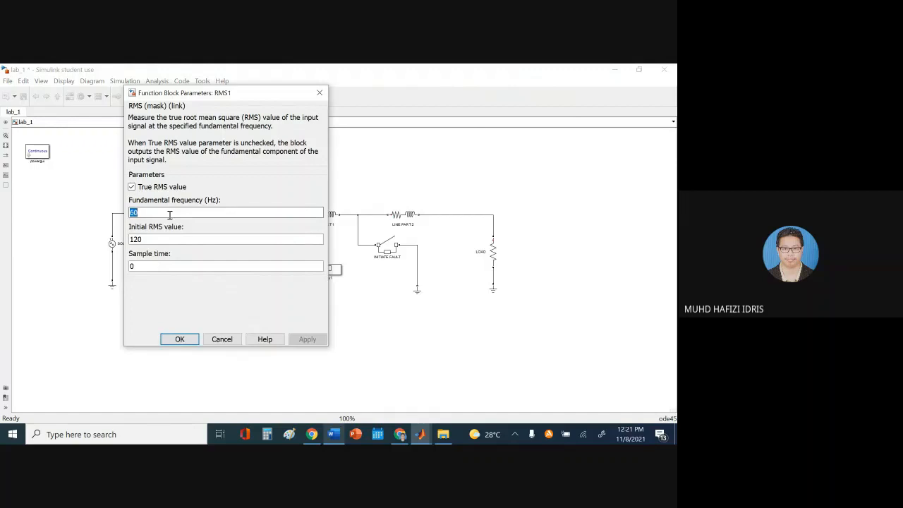
type("5")
double_click(153, 239)
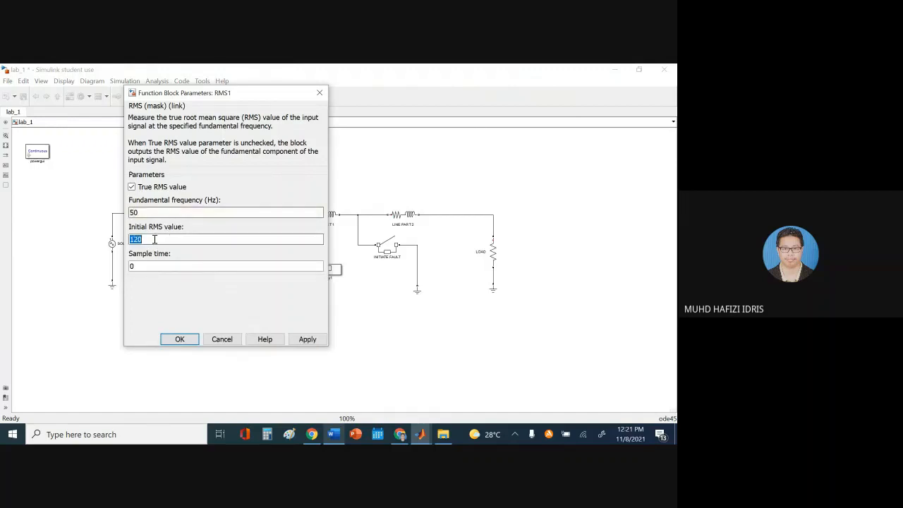
type("0")
left_click(308, 340)
left_click(165, 339)
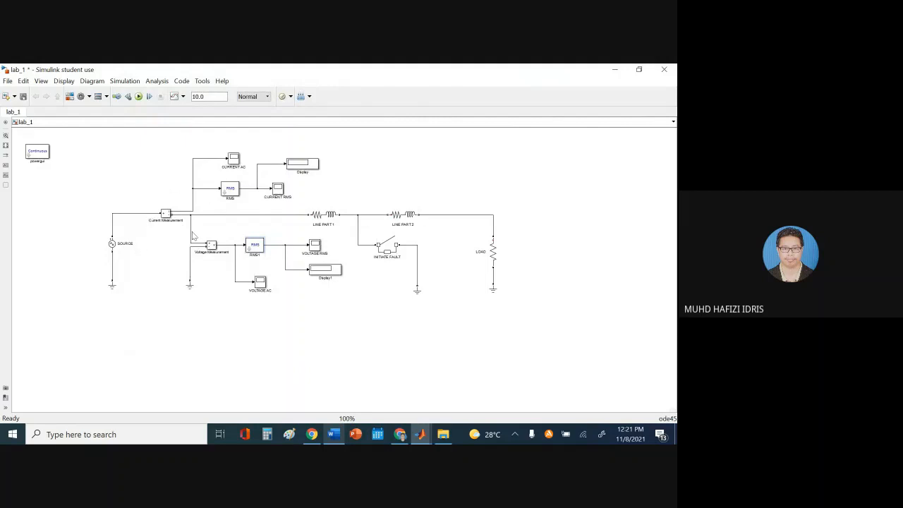
double_click(231, 189)
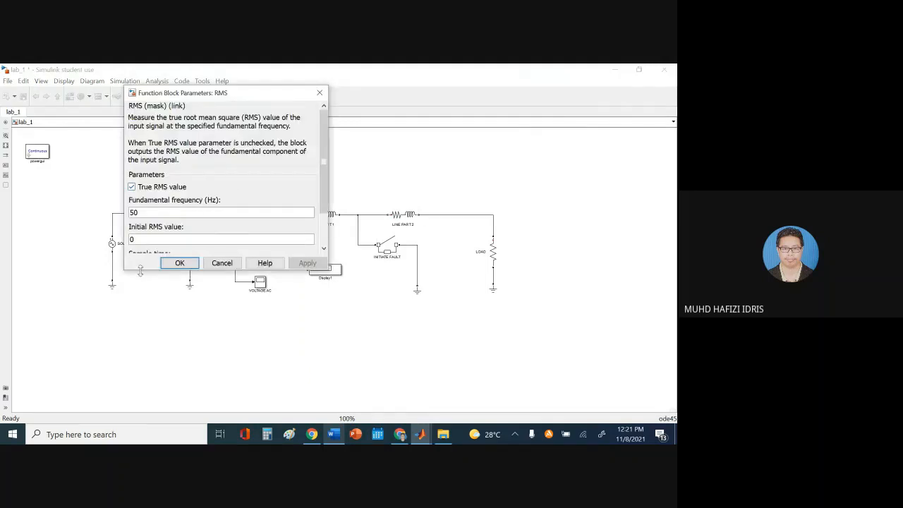
left_click_drag(140, 271, 141, 320)
left_click(180, 310)
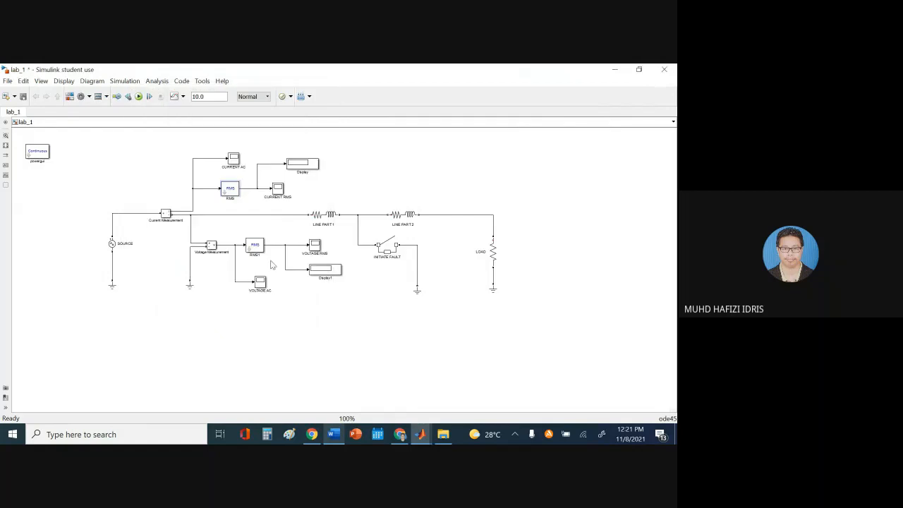
double_click(254, 245)
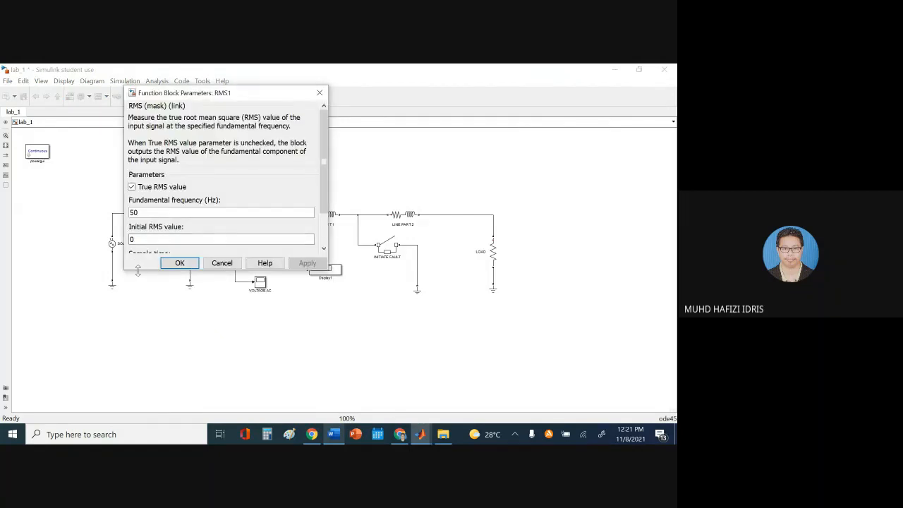
left_click_drag(138, 270, 138, 311)
left_click(179, 297)
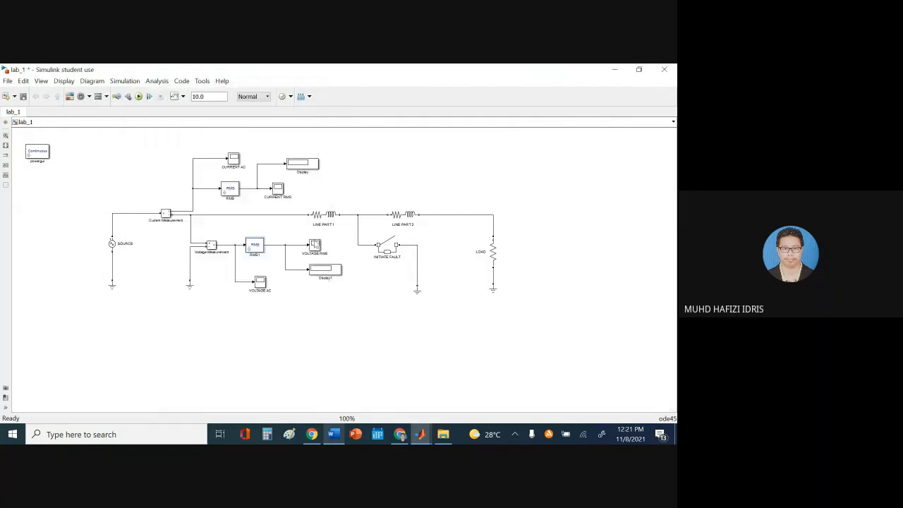
double_click(325, 214)
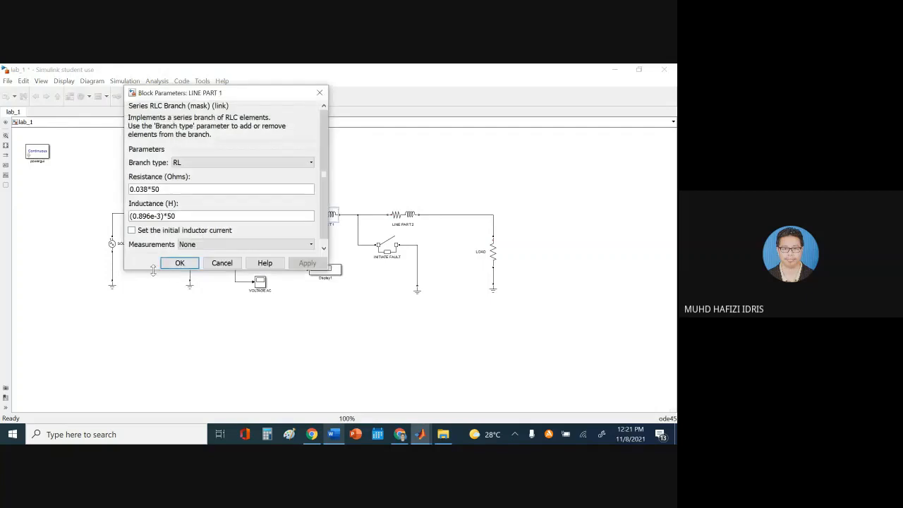
left_click_drag(153, 271, 153, 318)
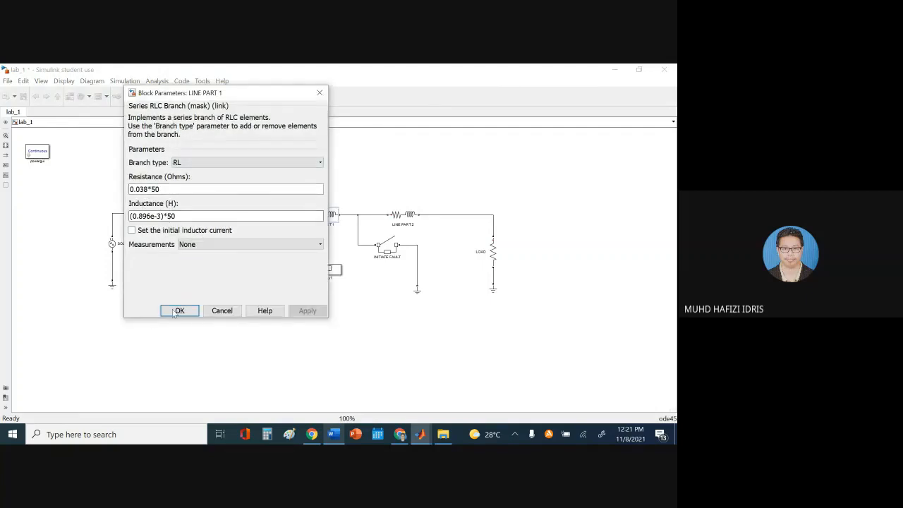
left_click(179, 311)
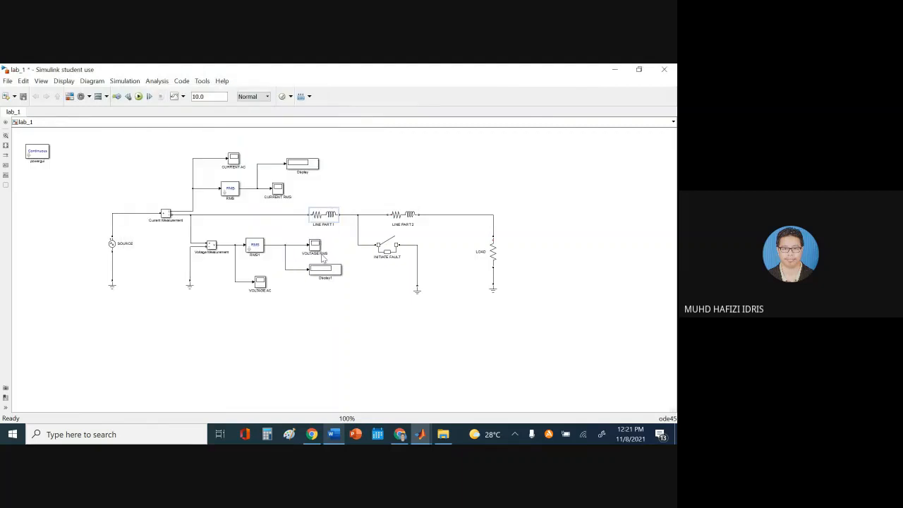
double_click(402, 215)
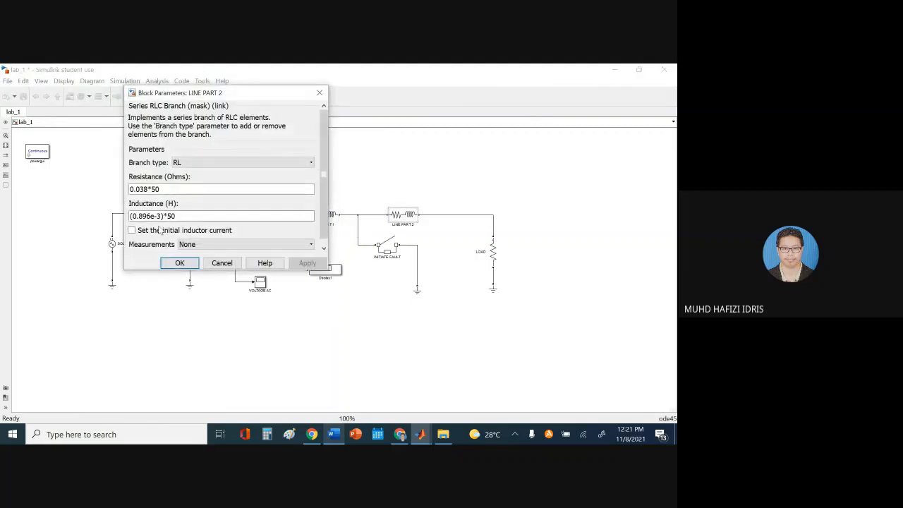
left_click_drag(149, 271, 149, 310)
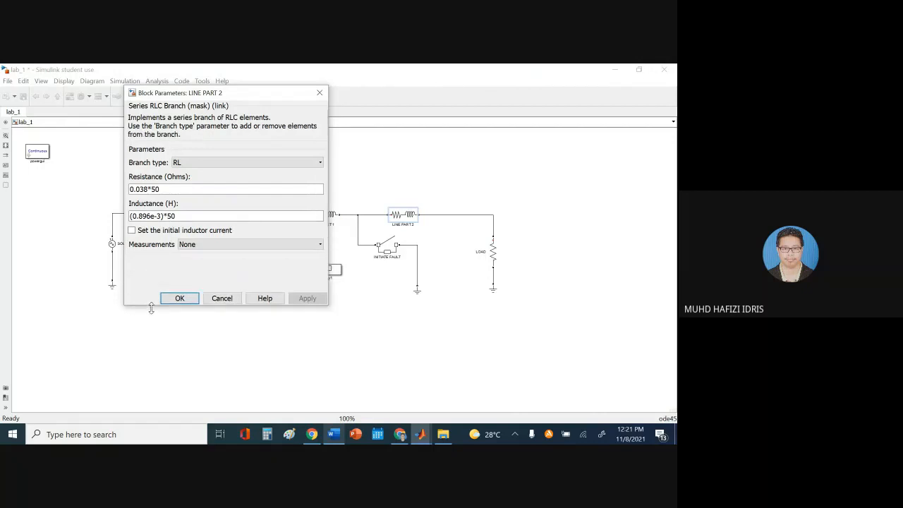
left_click(179, 301)
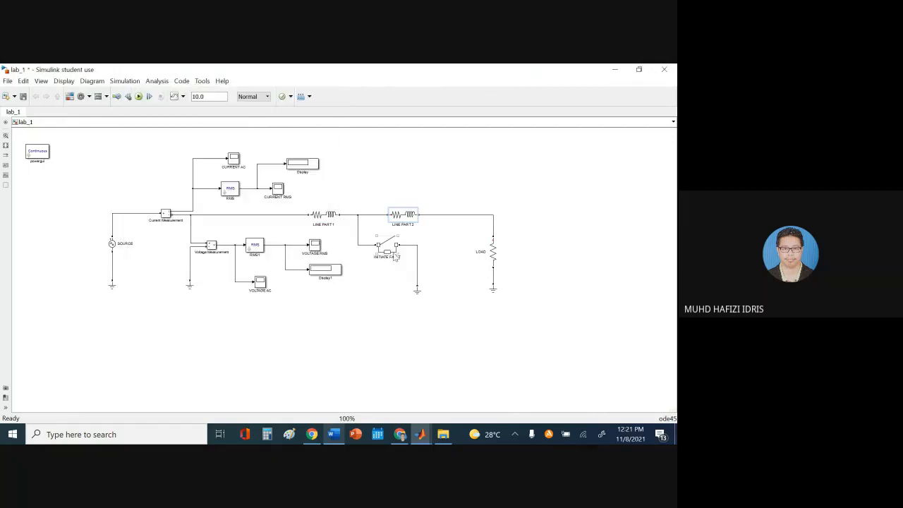
double_click(387, 246)
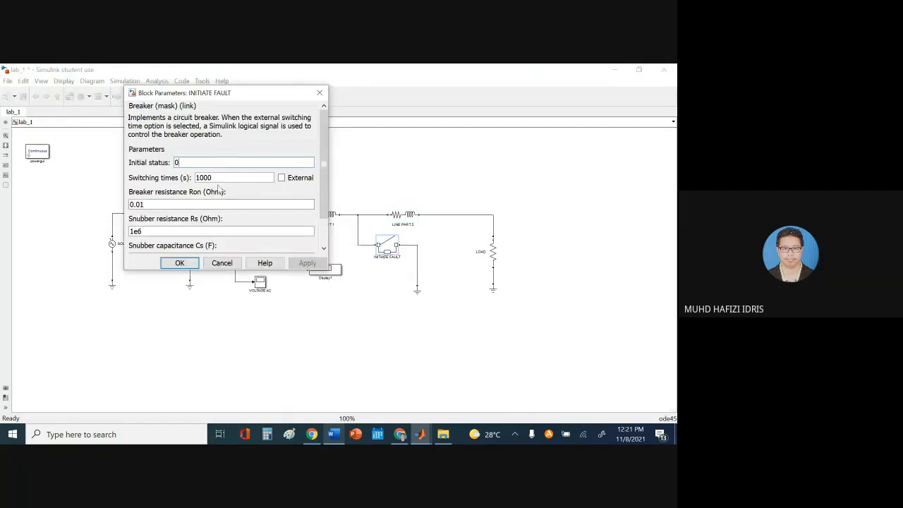
double_click(239, 178)
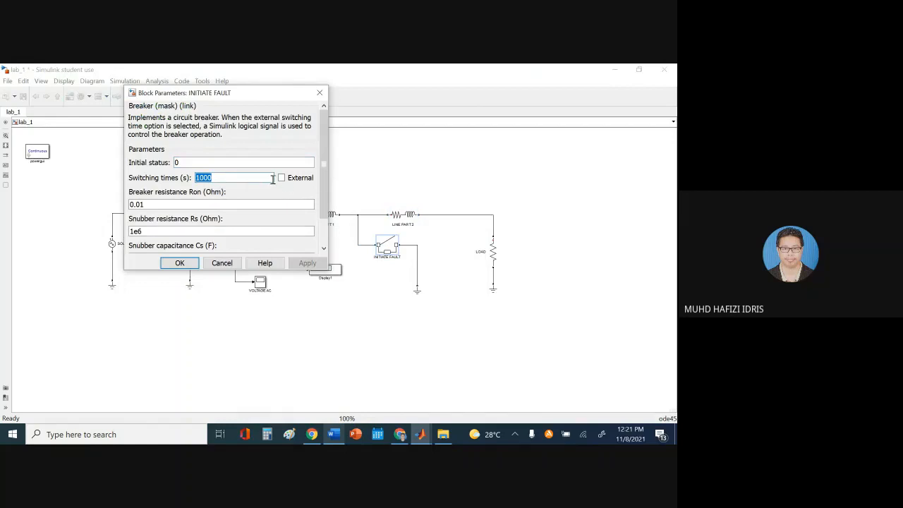
left_click(179, 262)
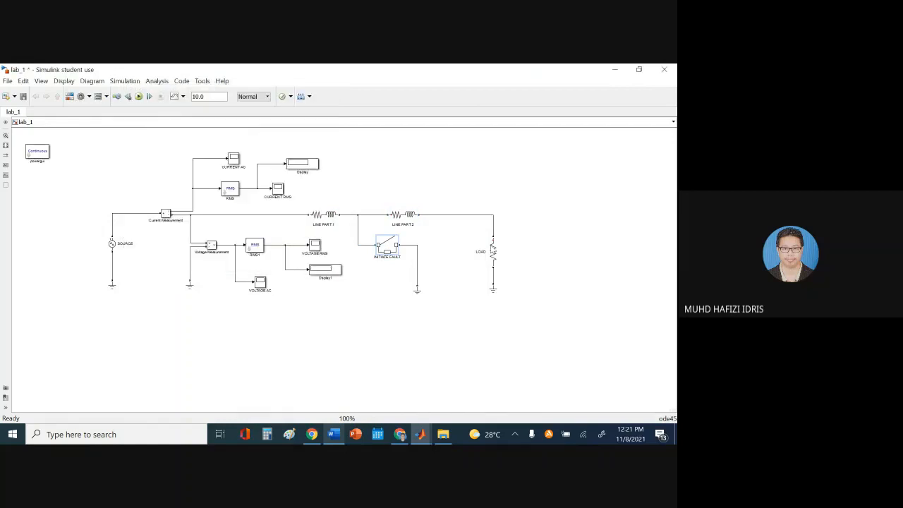
double_click(493, 251)
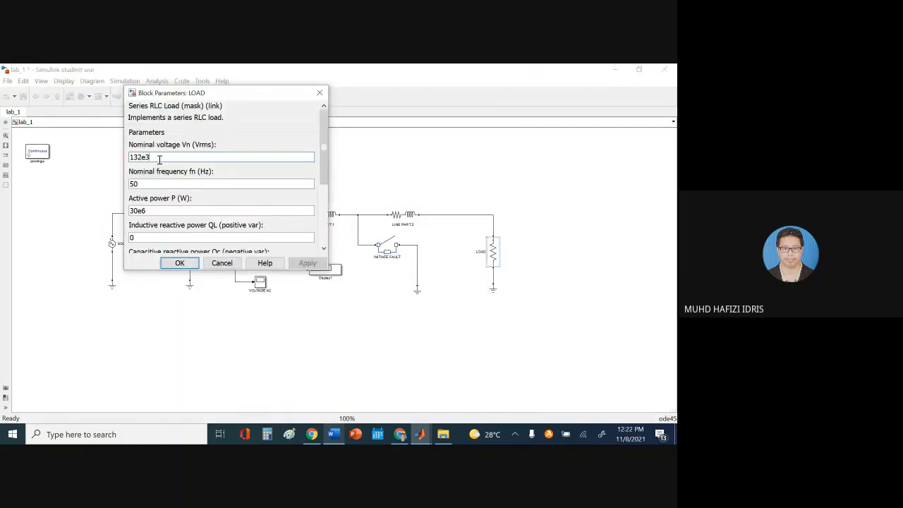
double_click(155, 211)
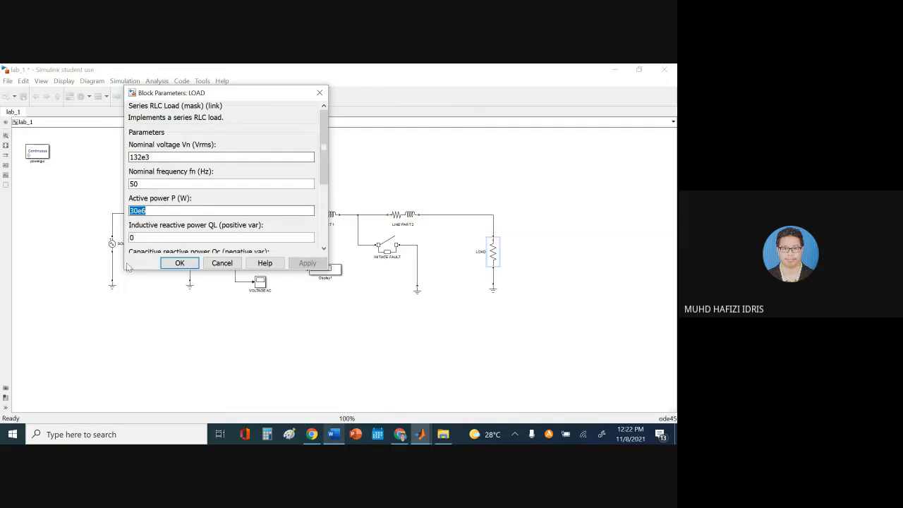
left_click_drag(143, 270, 148, 366)
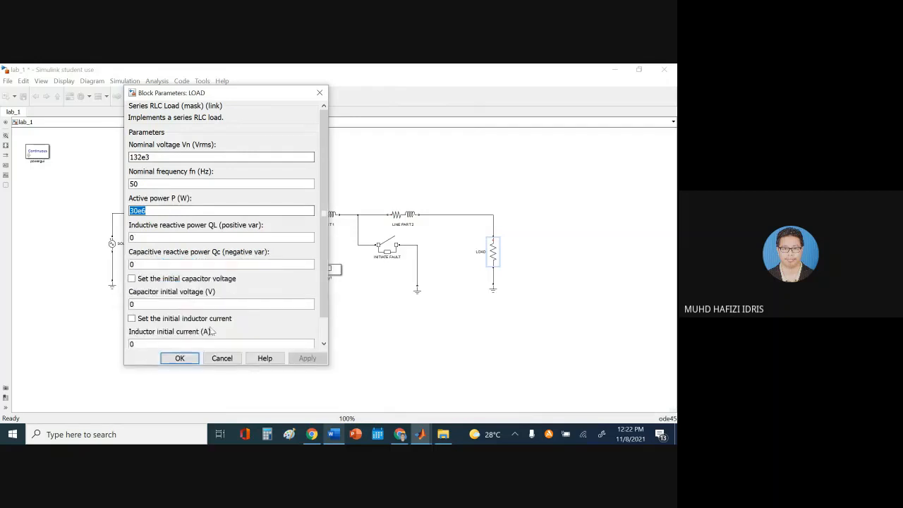
left_click(179, 358)
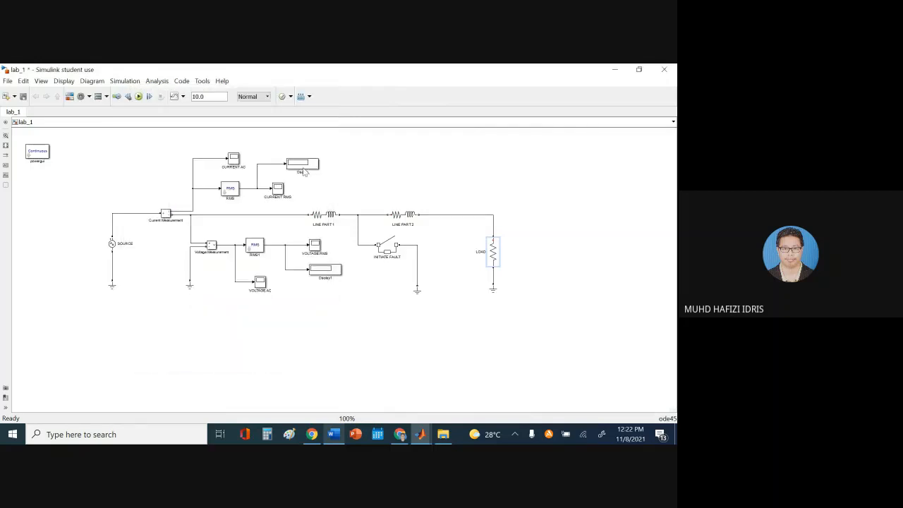
Save lab_1, then read the lab sheet's step 5 solver and step 6 stop time instructions
left_click(23, 97)
left_click(334, 434)
scroll(310, 319, "down", 3)
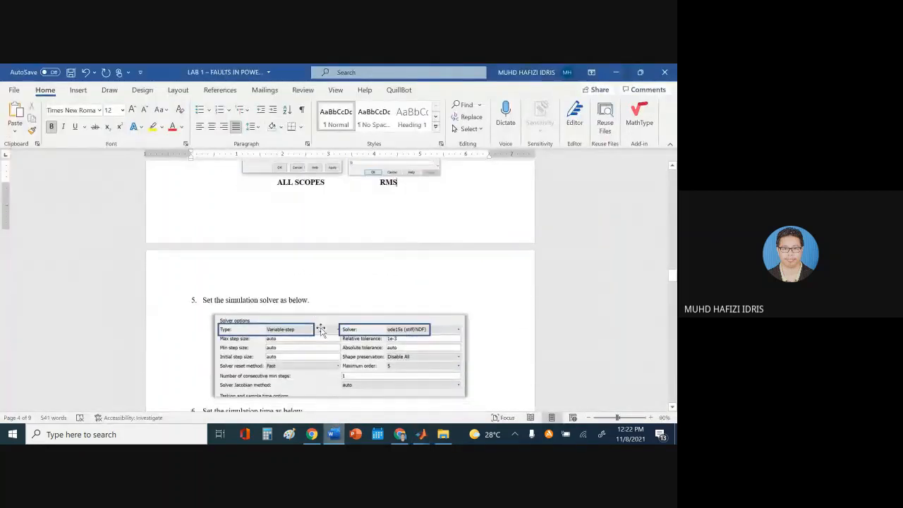
scroll(321, 331, "down", 2)
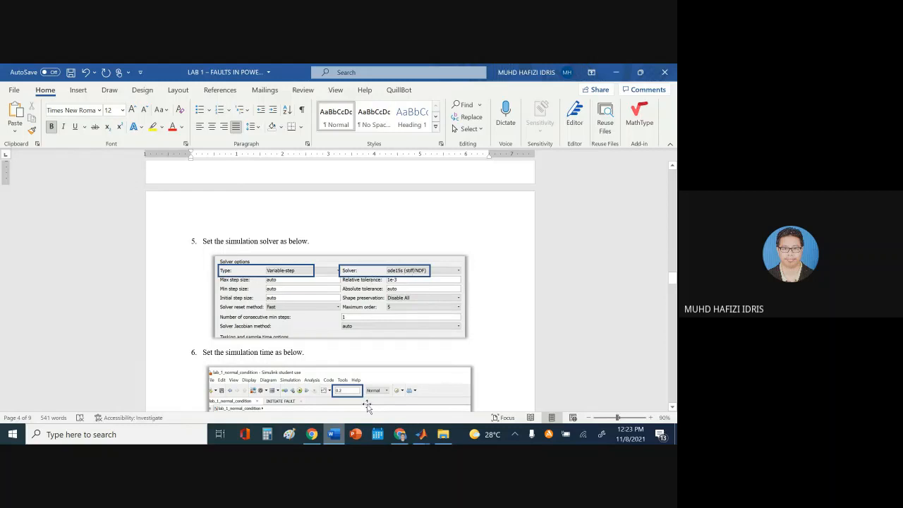
left_click(339, 441)
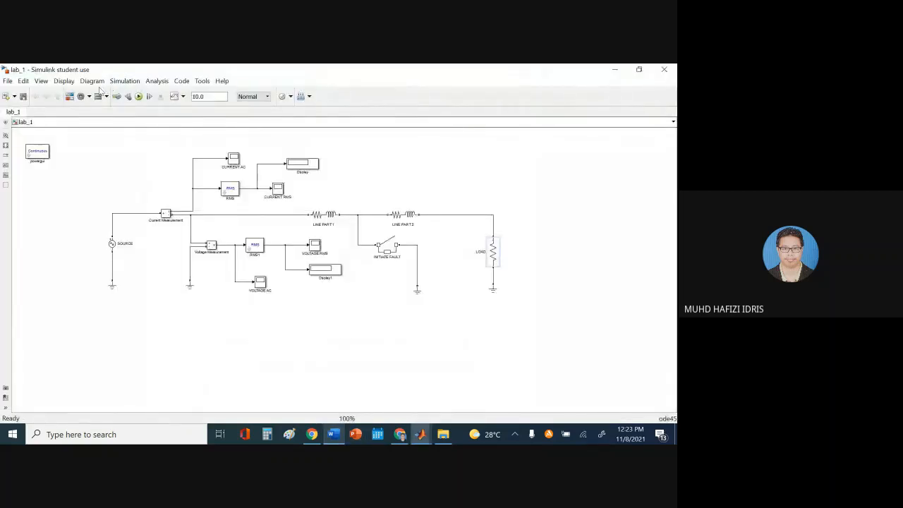
Select the ode15s (stiff/NDF) solver in lab_1's Configuration Parameters and apply it
left_click(133, 83)
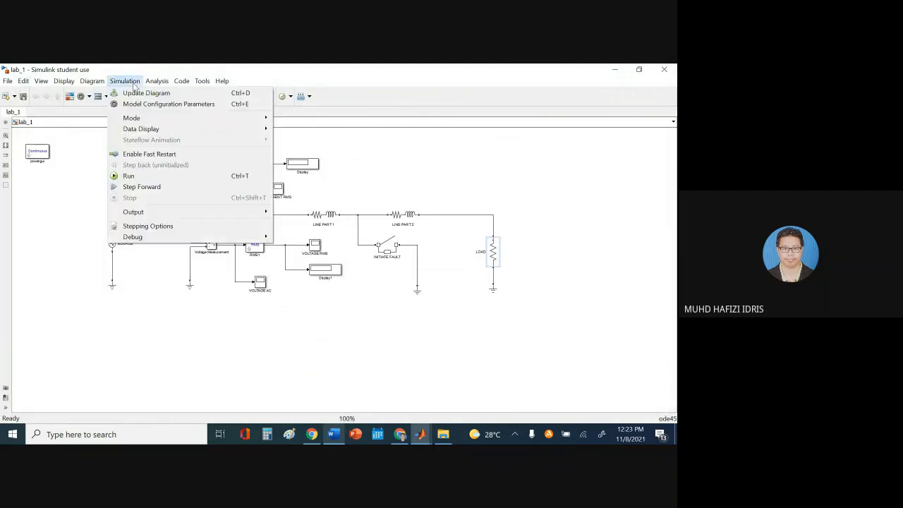
left_click(170, 107)
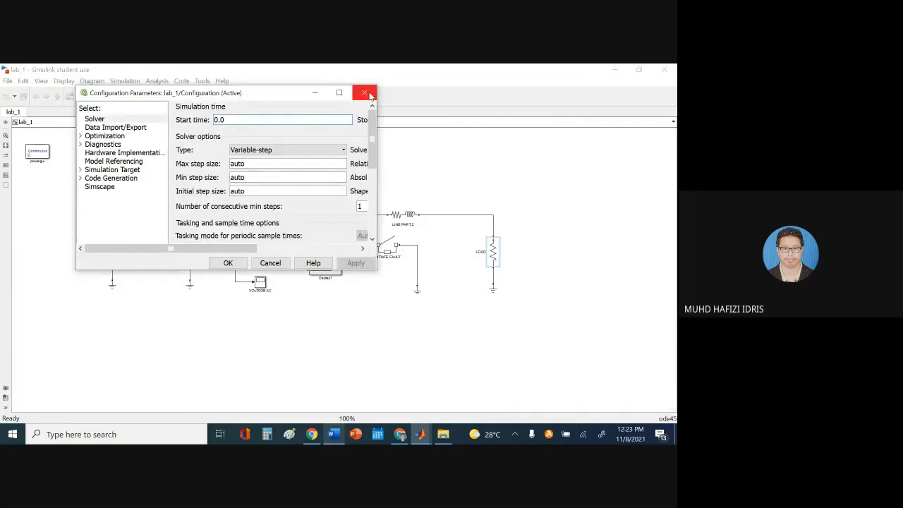
left_click(364, 92)
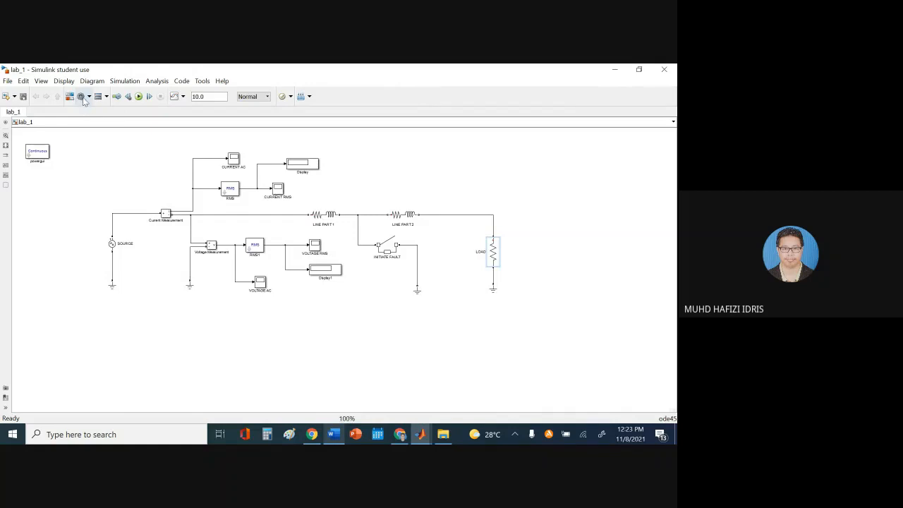
left_click(82, 97)
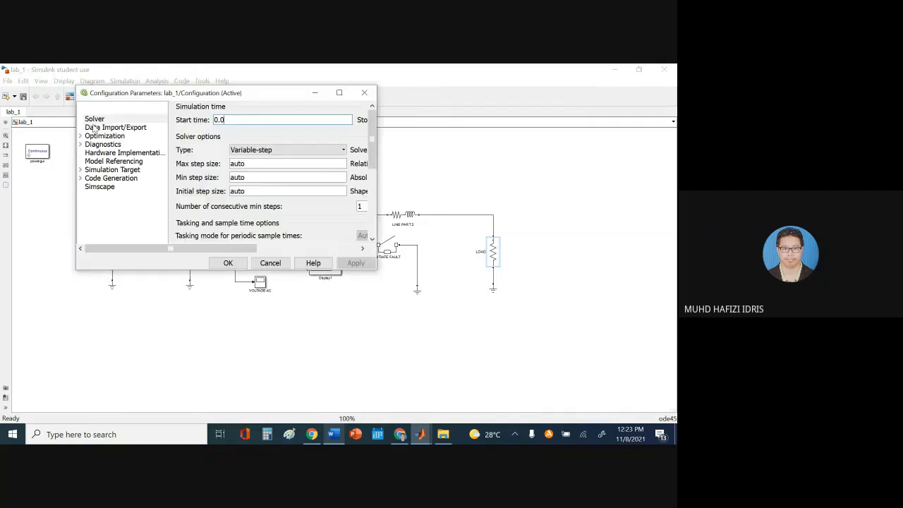
left_click_drag(204, 95, 369, 125)
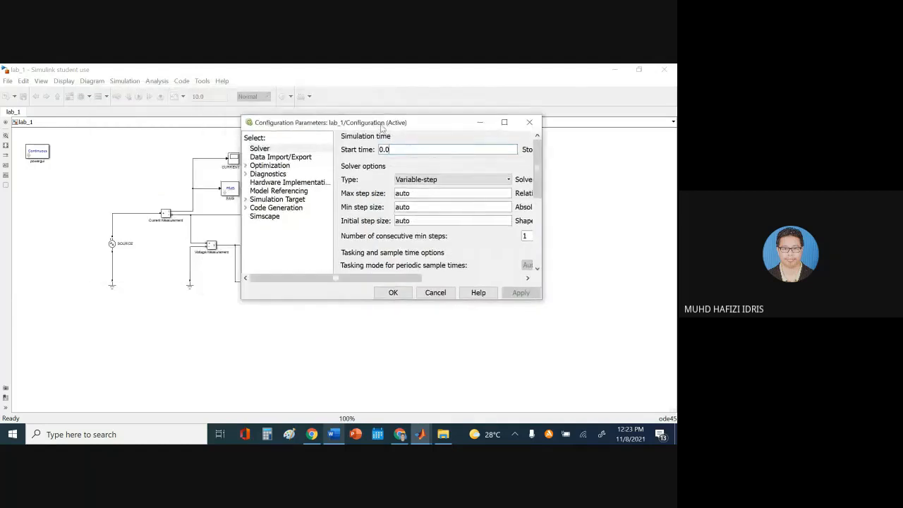
left_click_drag(545, 302, 655, 357)
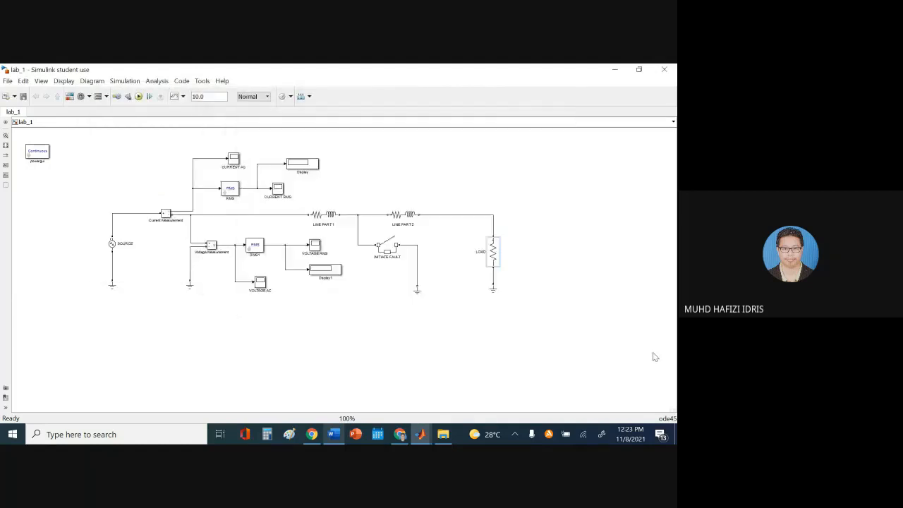
left_click(81, 97)
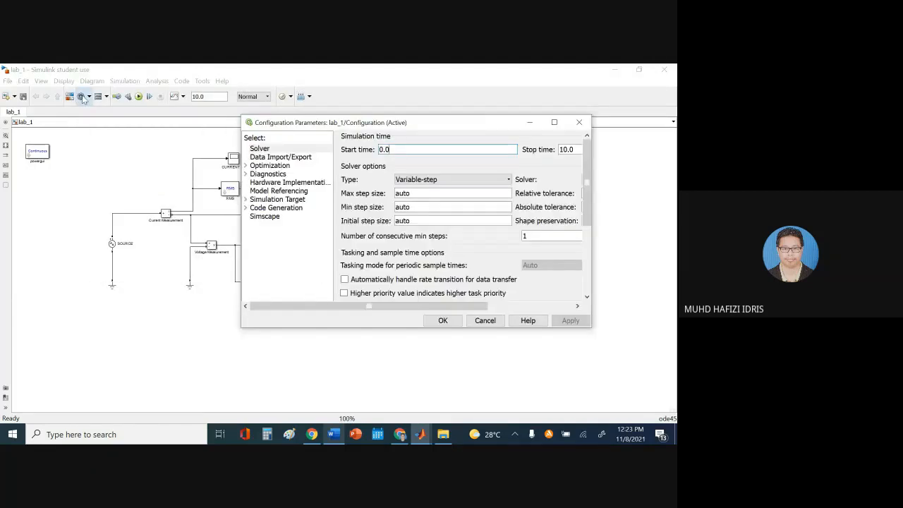
left_click_drag(380, 123, 281, 149)
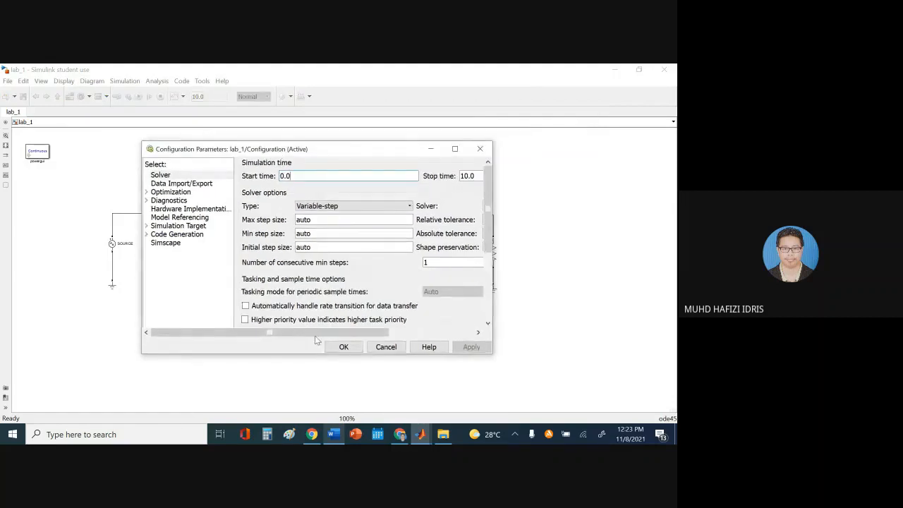
scroll(324, 346, "right", 3)
scroll(356, 342, "right", 2)
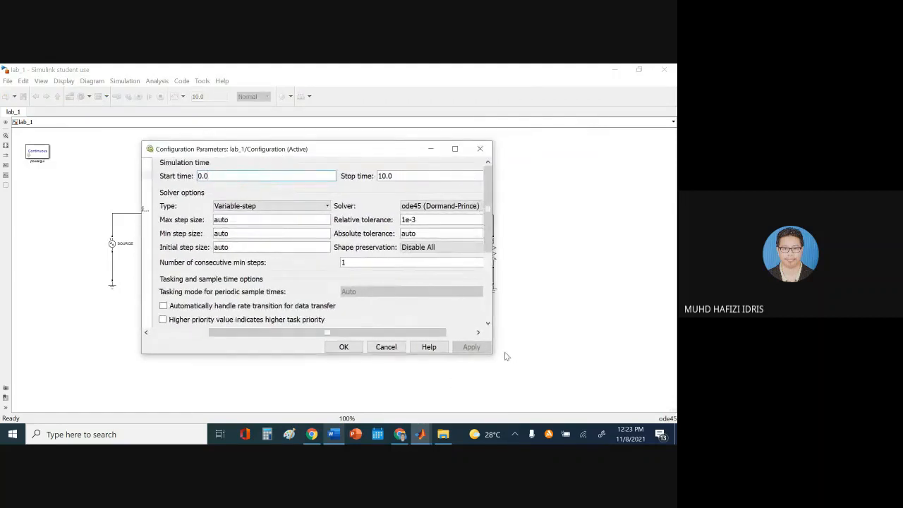
left_click_drag(493, 349, 583, 351)
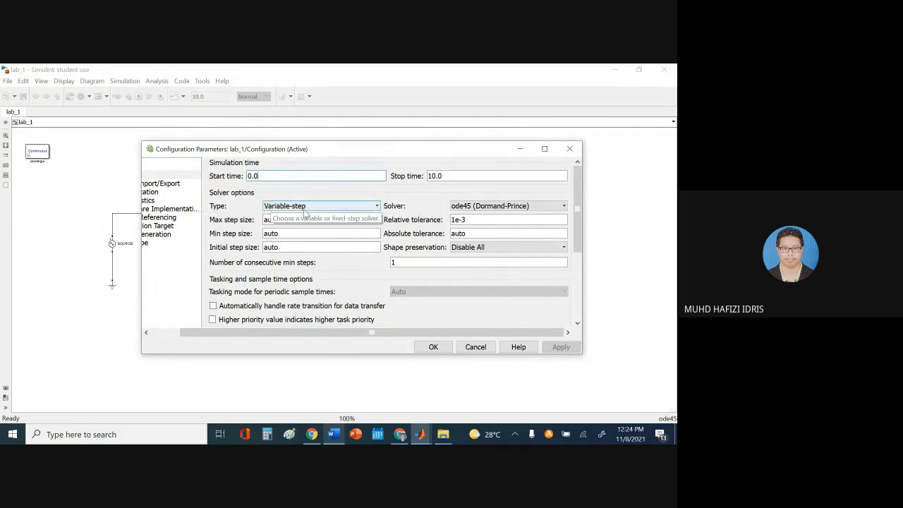
left_click(463, 208)
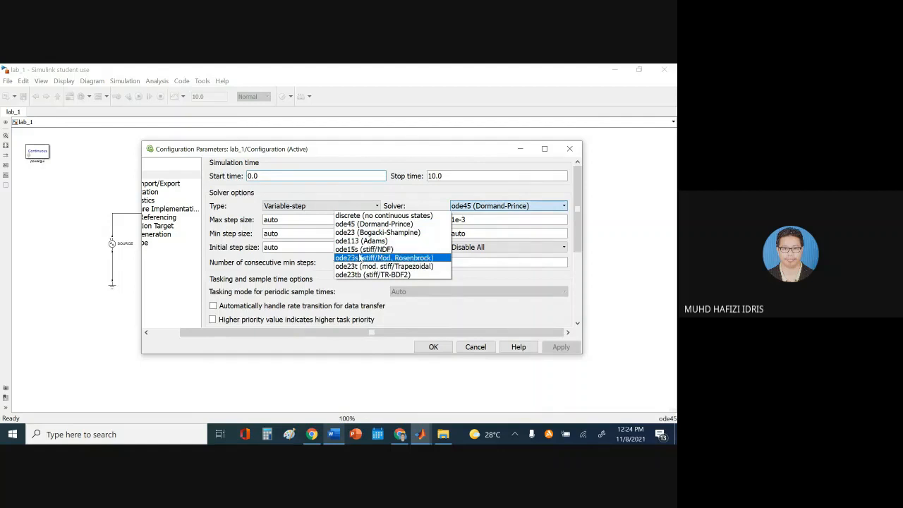
left_click(363, 250)
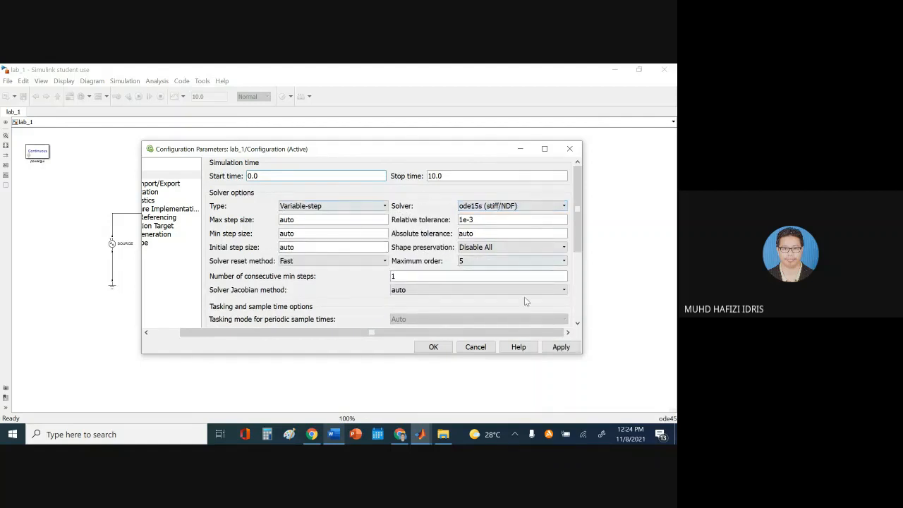
left_click(560, 347)
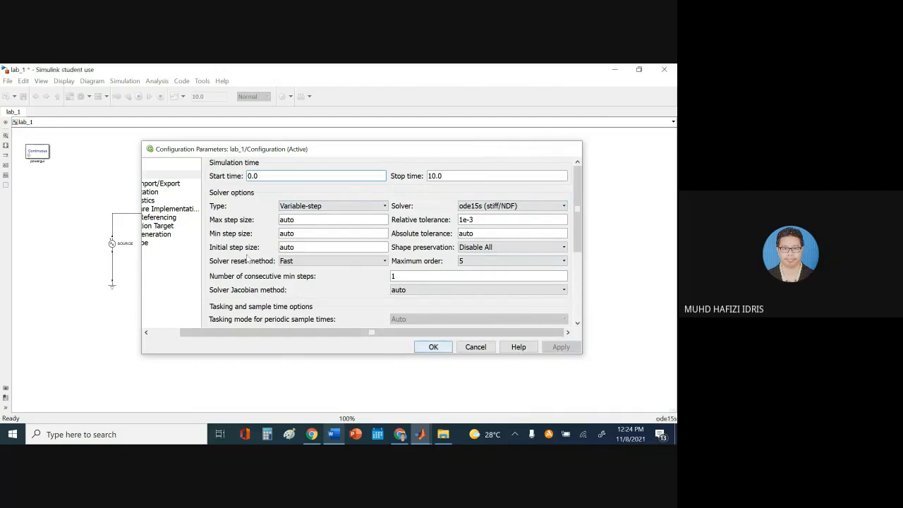
left_click(433, 347)
Reopen Configuration Parameters, confirm ode15s is still the solver, and apply again
left_click(81, 97)
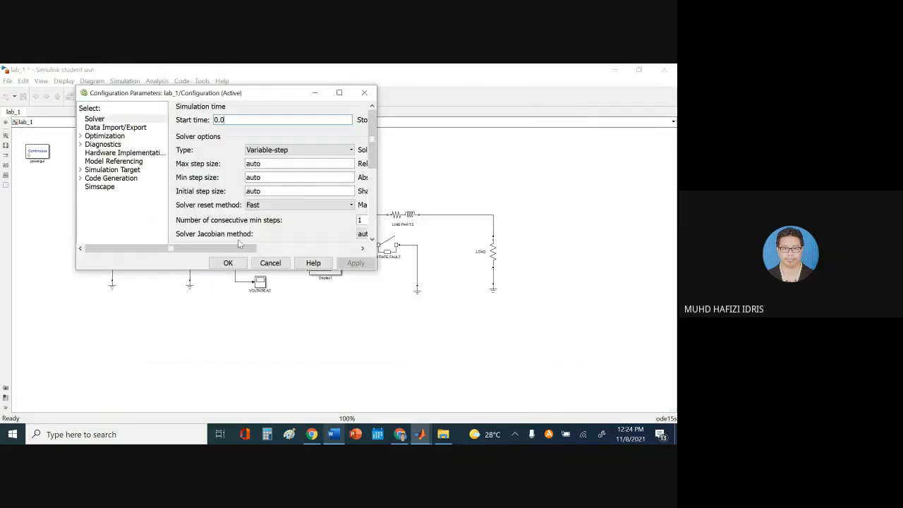
left_click_drag(233, 247, 308, 247)
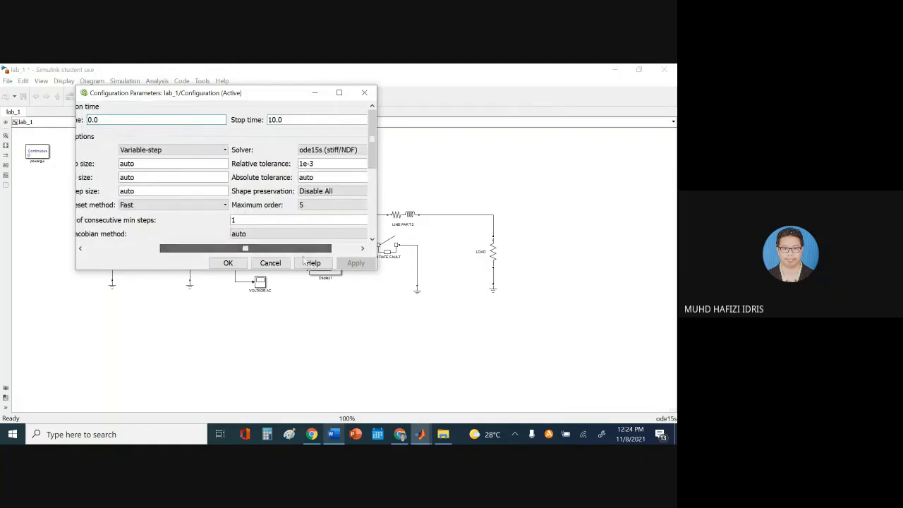
left_click(315, 151)
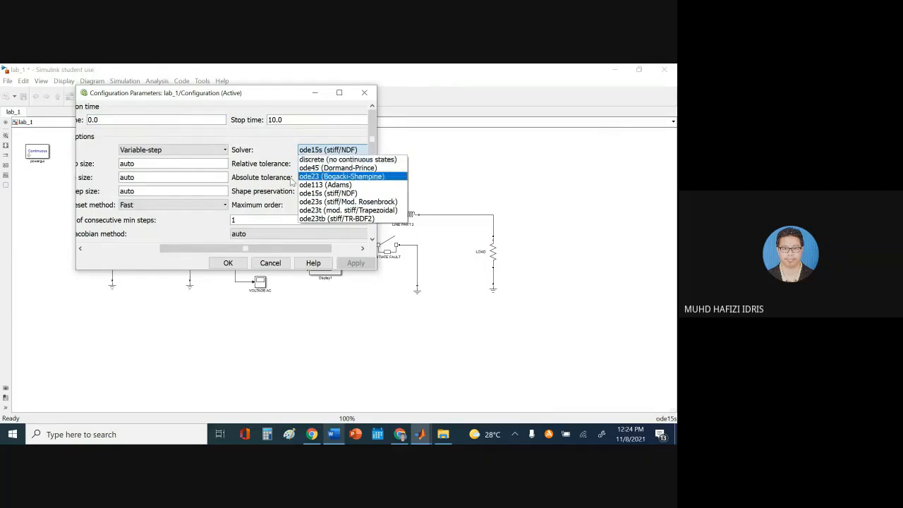
left_click(265, 160)
left_click(317, 150)
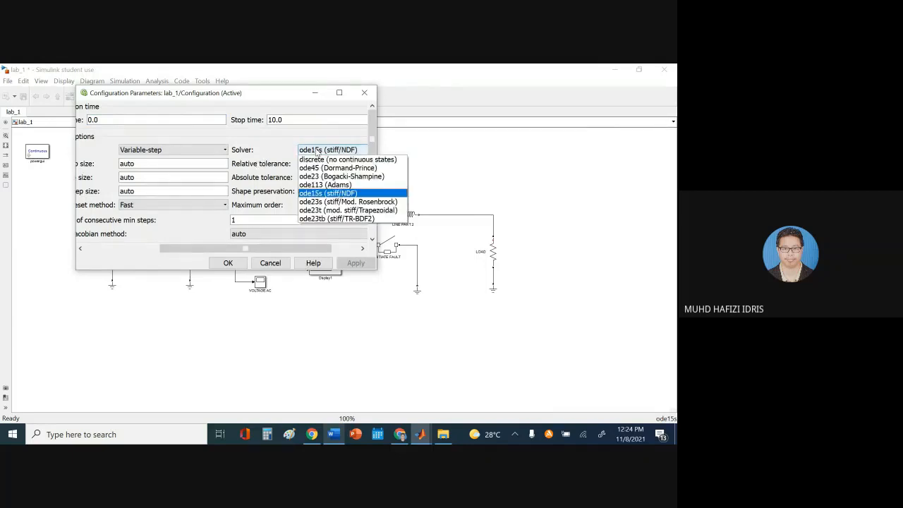
left_click(320, 194)
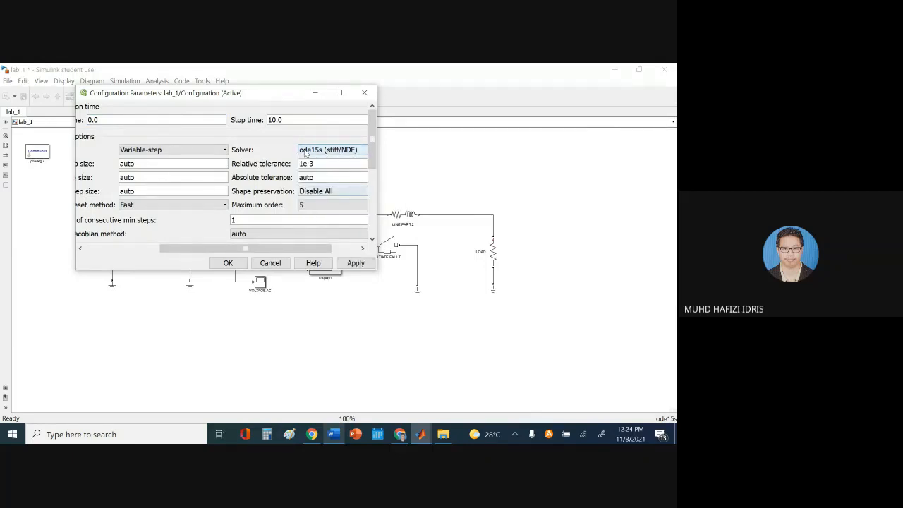
mouse_move(371, 145)
left_mouse_down()
mouse_move(371, 174)
mouse_move(371, 147)
left_mouse_up()
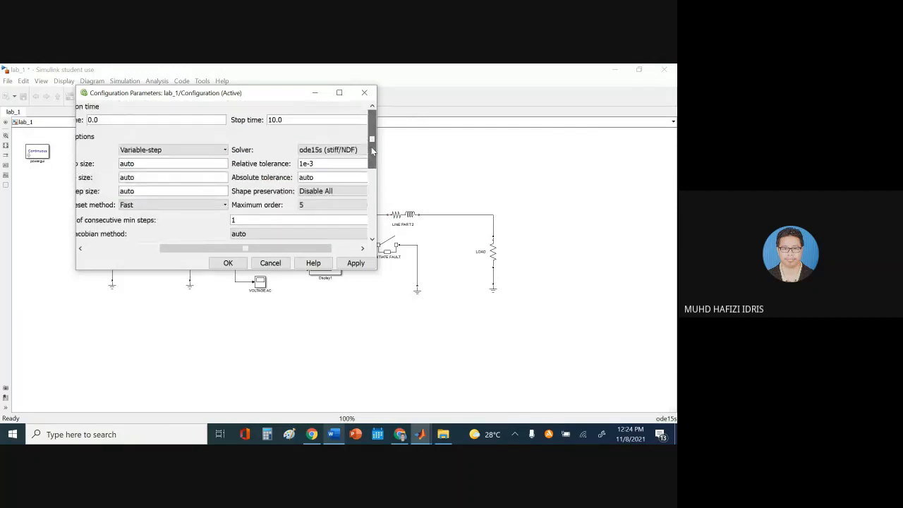
left_click(357, 264)
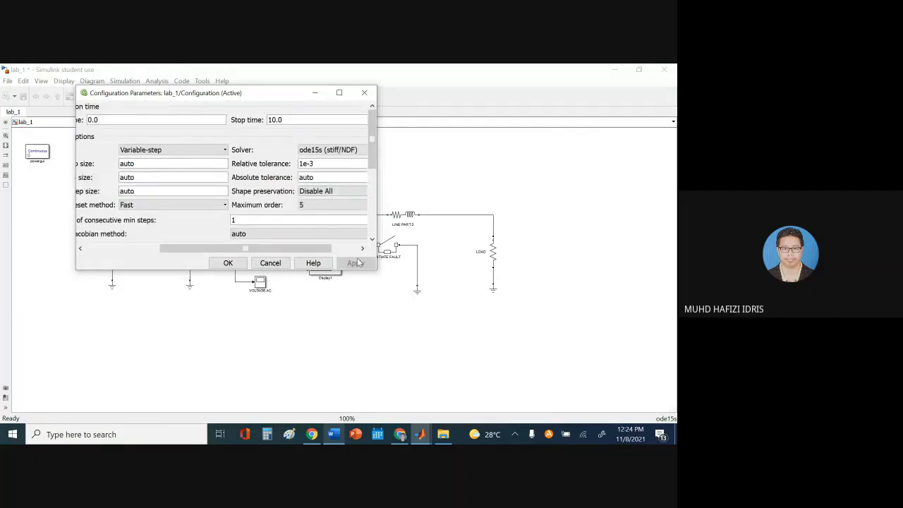
left_click(227, 263)
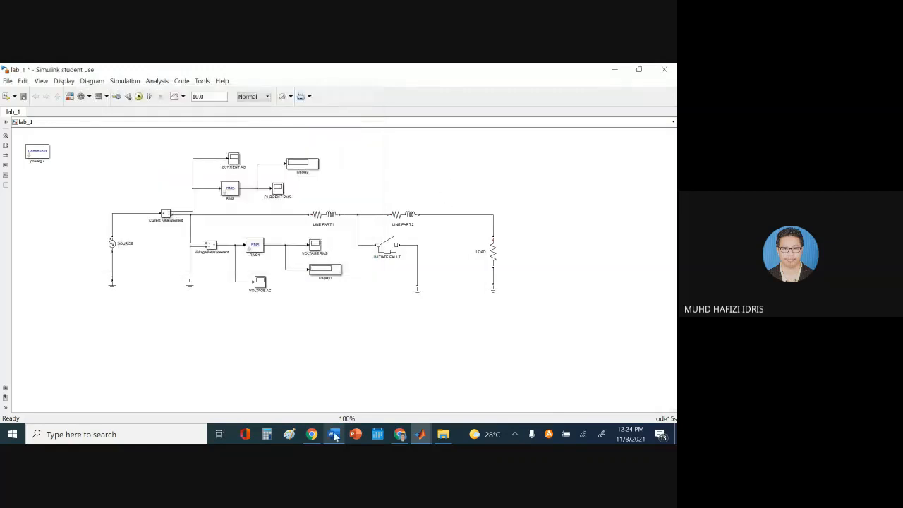
left_click(334, 434)
scroll(141, 270, "down", 3)
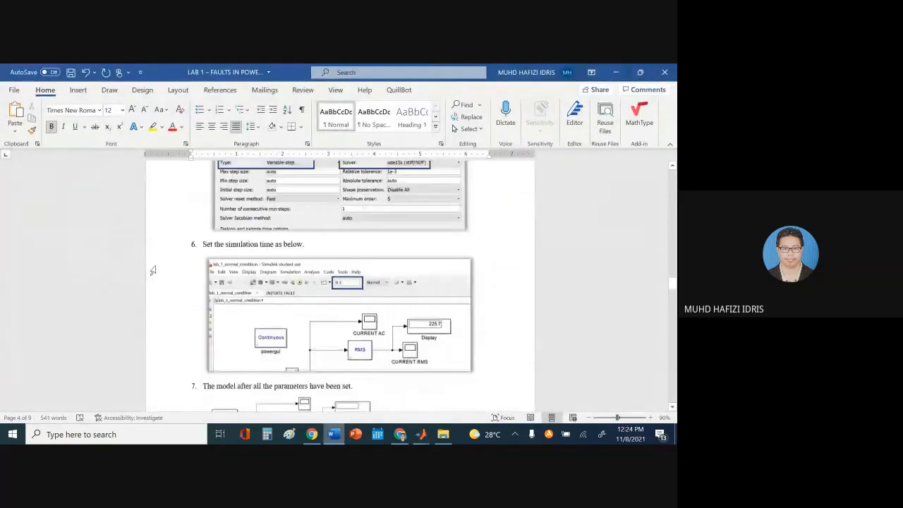
scroll(152, 270, "down", 3)
scroll(256, 275, "up", 1)
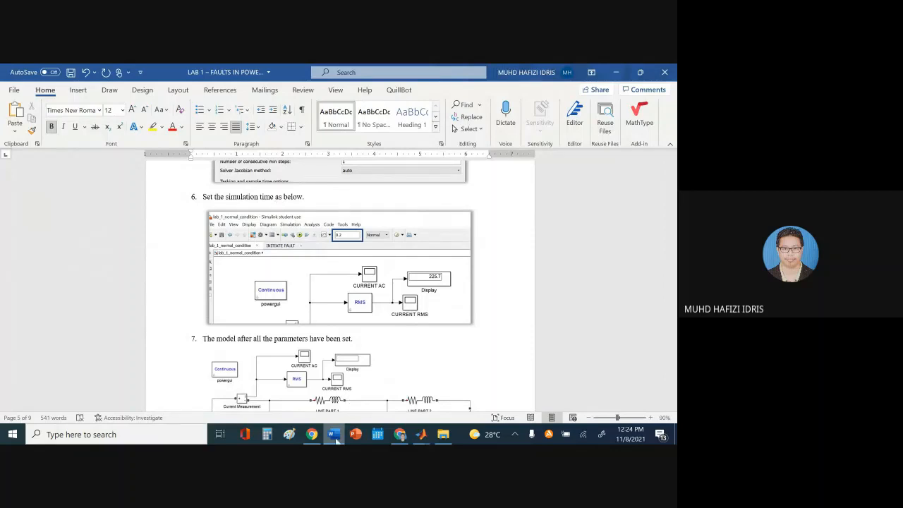
left_click(339, 433)
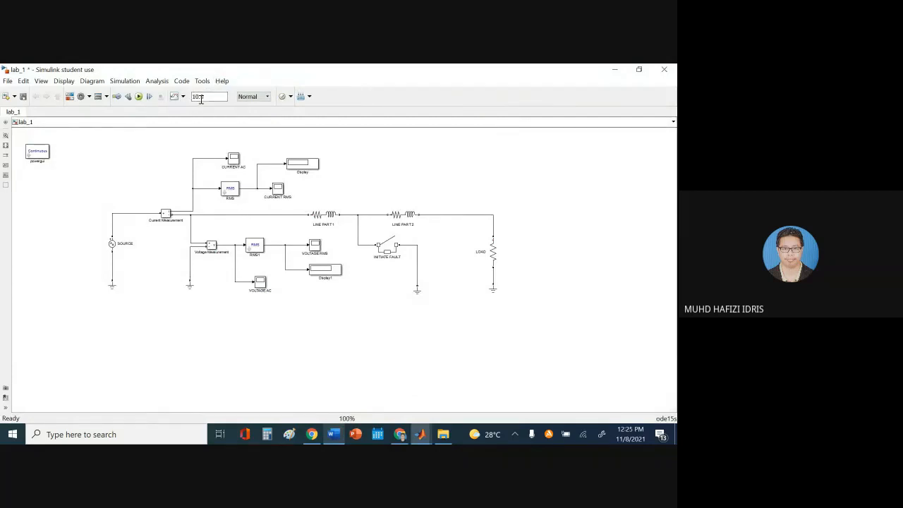
Replace the 10.0 value in the toolbar stop time box with 0.2
double_click(209, 96)
type("0.")
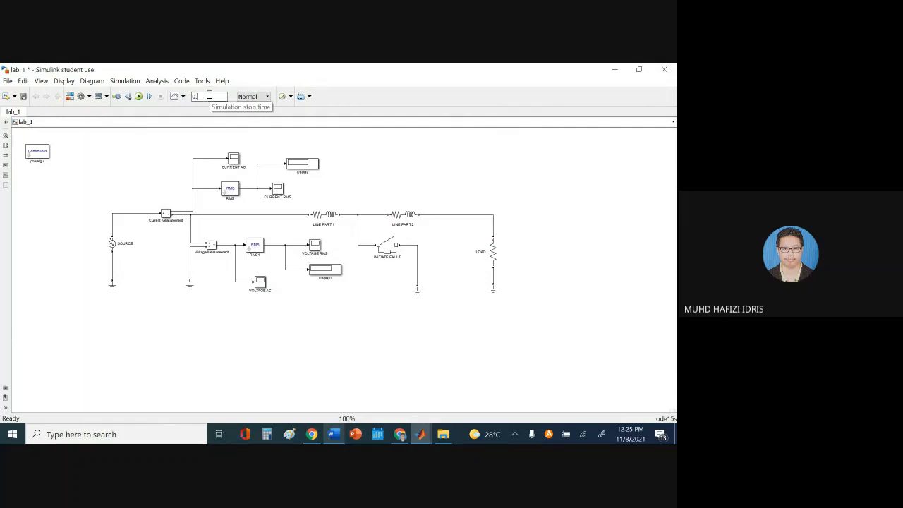
type("2")
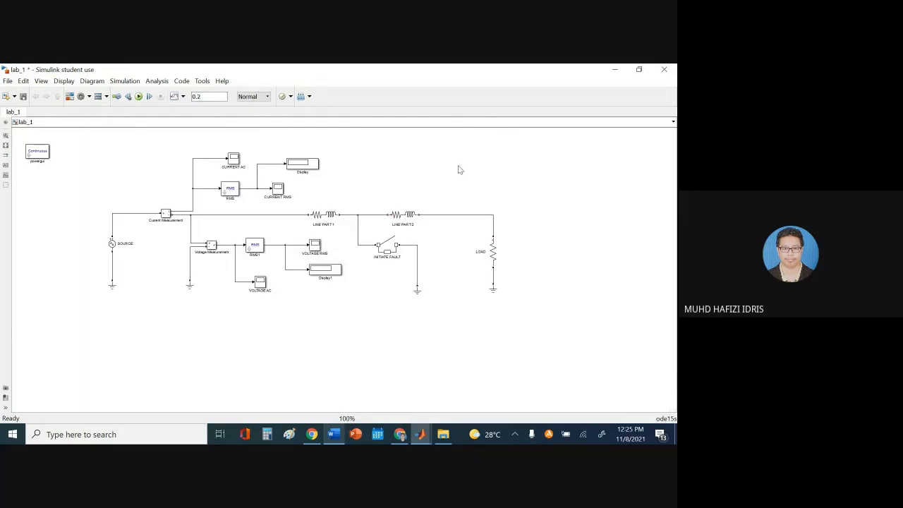
double_click(204, 96)
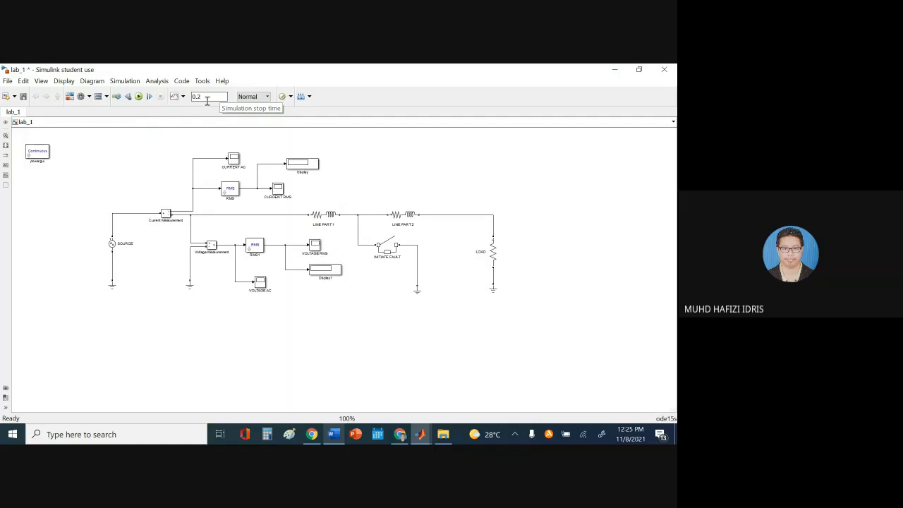
left_click(210, 96)
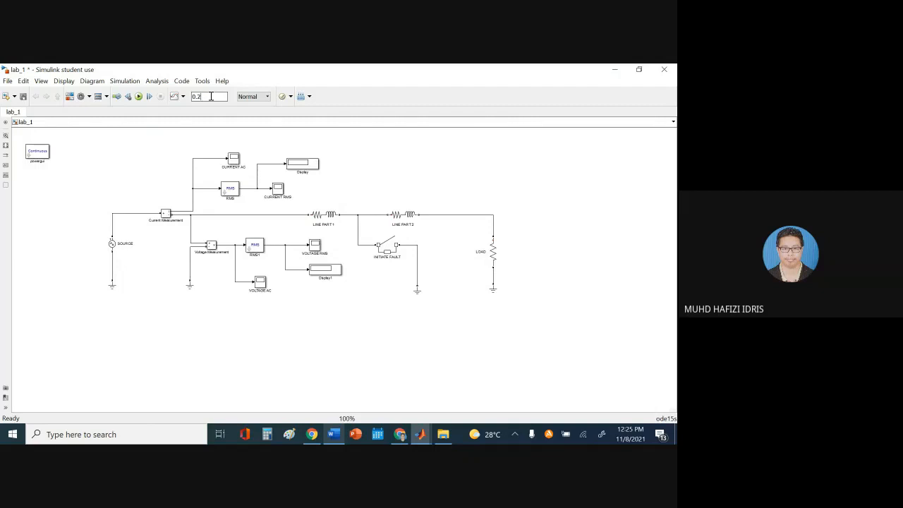
left_click(211, 96)
Compare the lab_1 model against the lab sheet's step 7 finished-model picture
left_click(335, 436)
scroll(541, 318, "down", 5)
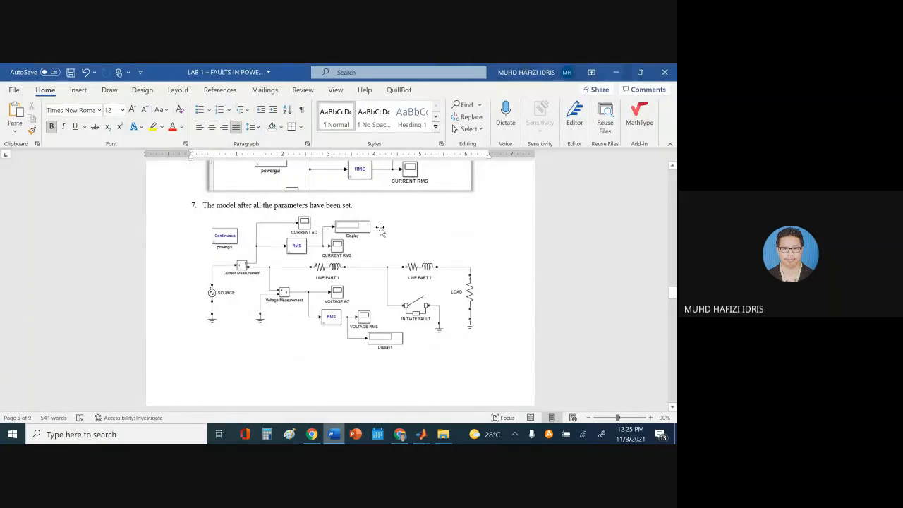
left_click(421, 434)
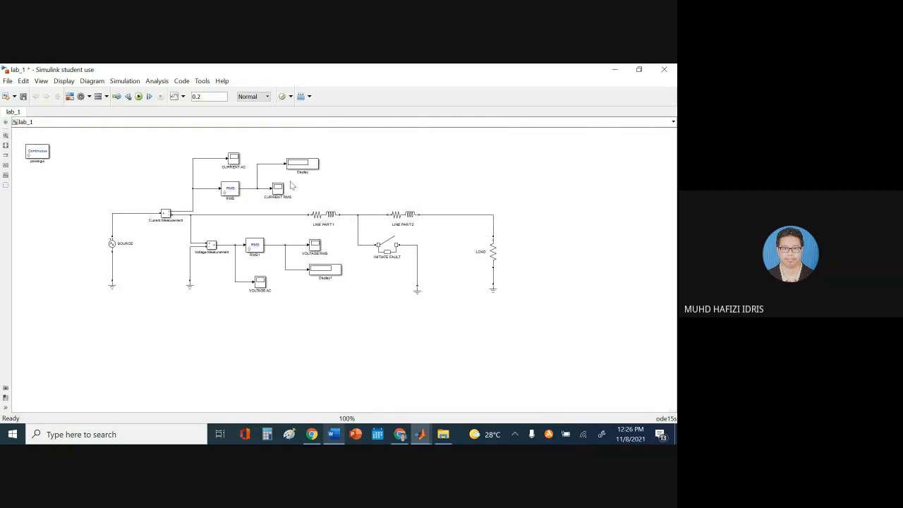
left_click(333, 434)
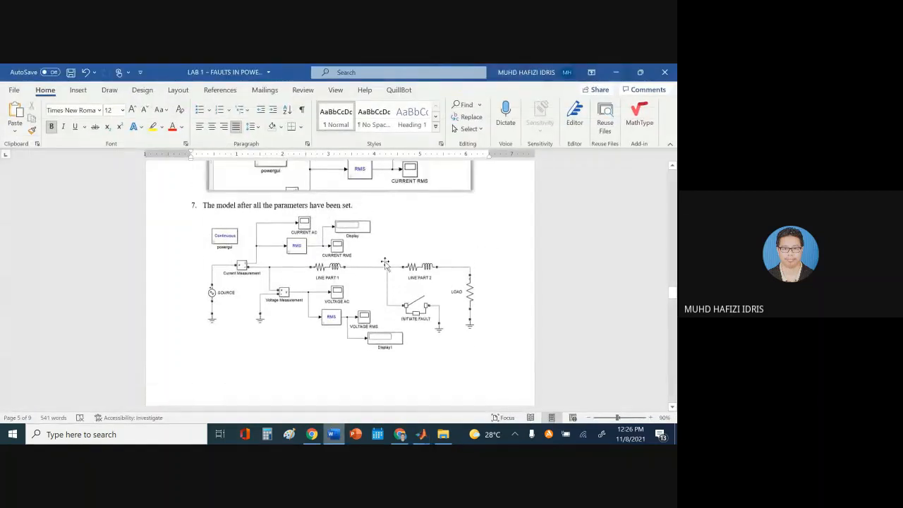
scroll(386, 263, "up", 3)
scroll(390, 275, "down", 2)
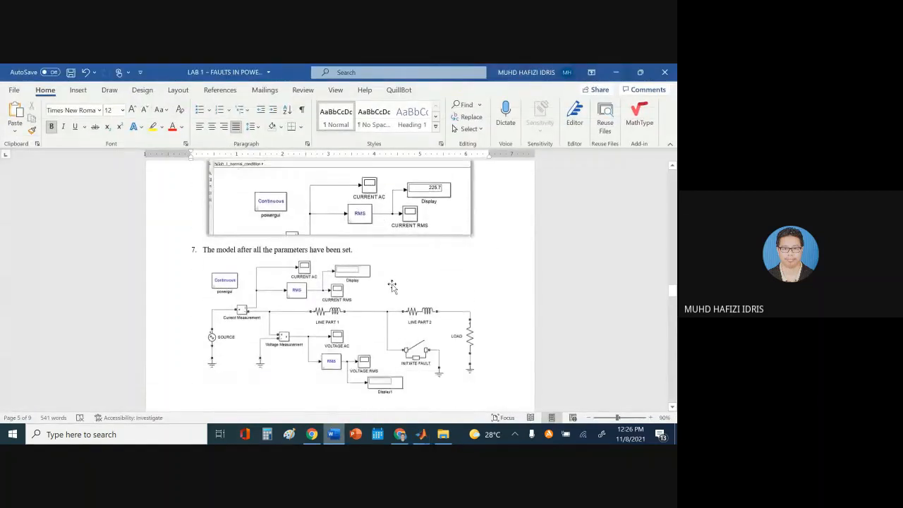
scroll(392, 285, "down", 1)
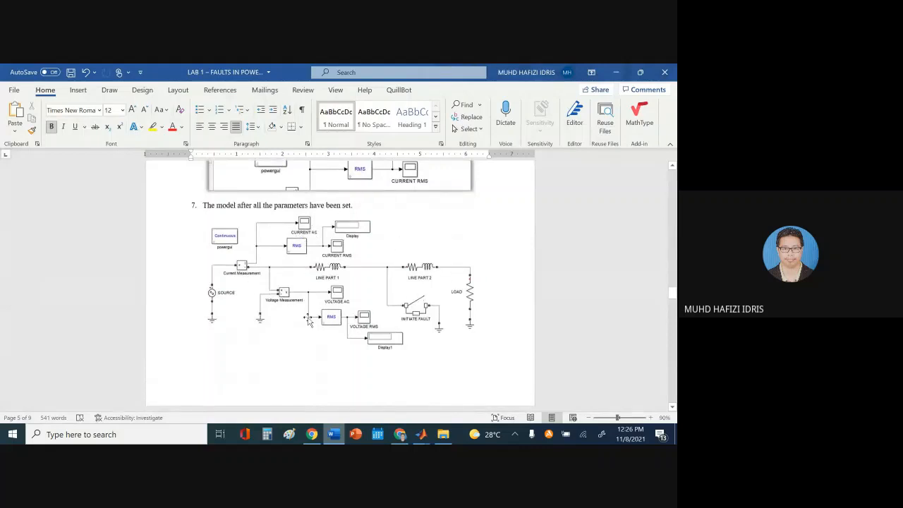
scroll(310, 303, "up", 10)
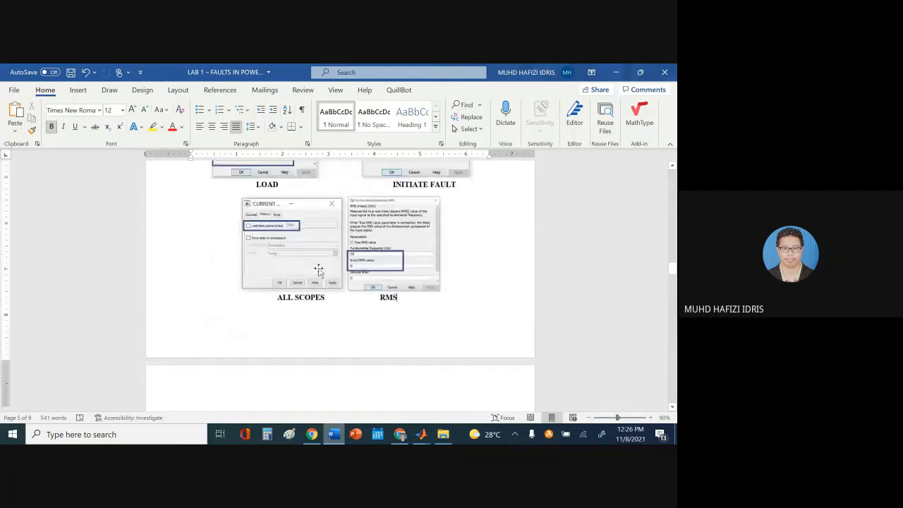
scroll(319, 270, "up", 15)
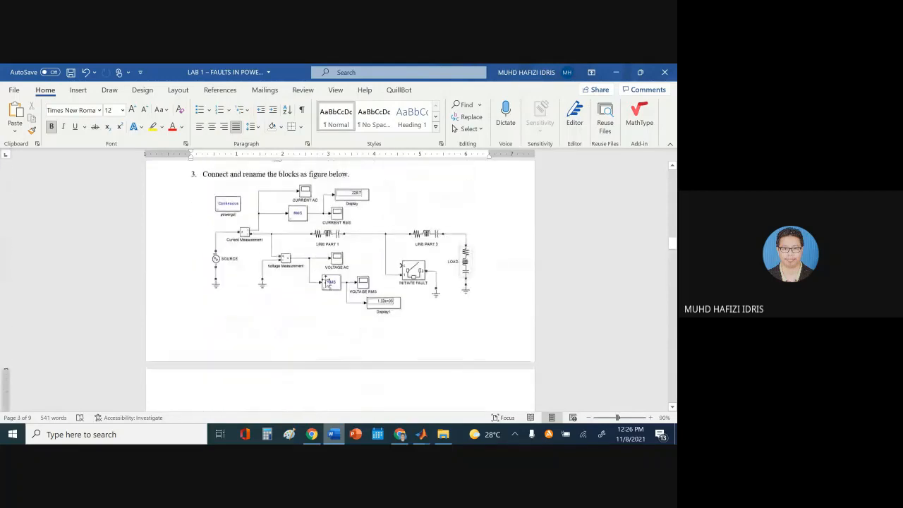
scroll(312, 257, "down", 1)
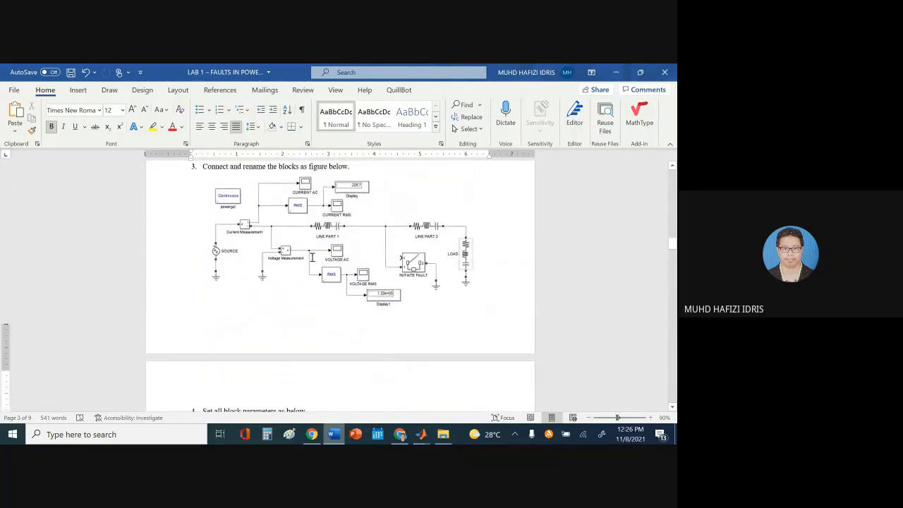
scroll(317, 257, "down", 15)
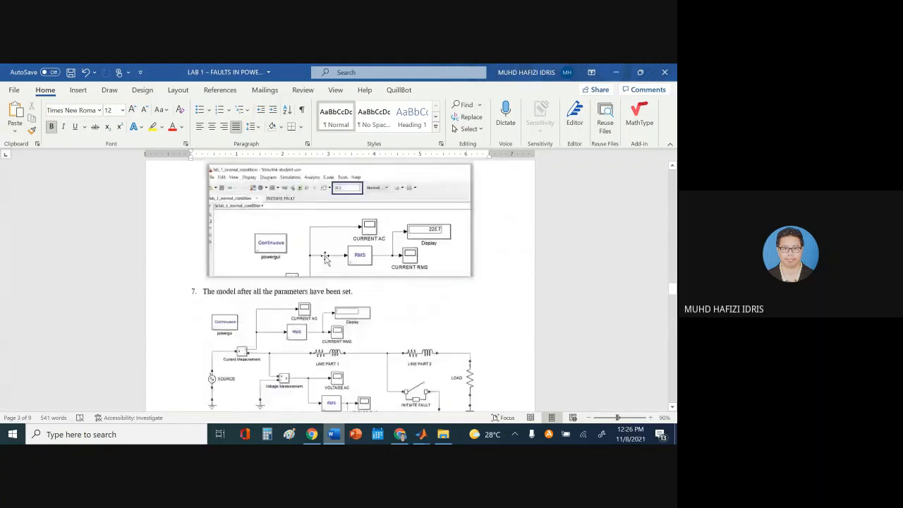
scroll(326, 260, "down", 4)
scroll(378, 249, "up", 2)
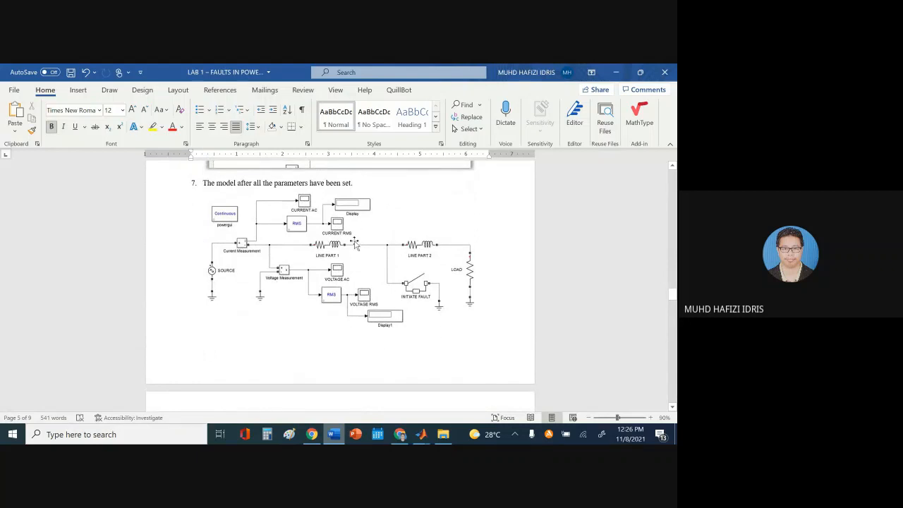
Save lab_1, then scroll the lab sheet to step 8 on running the simulation
key("alt+Tab")
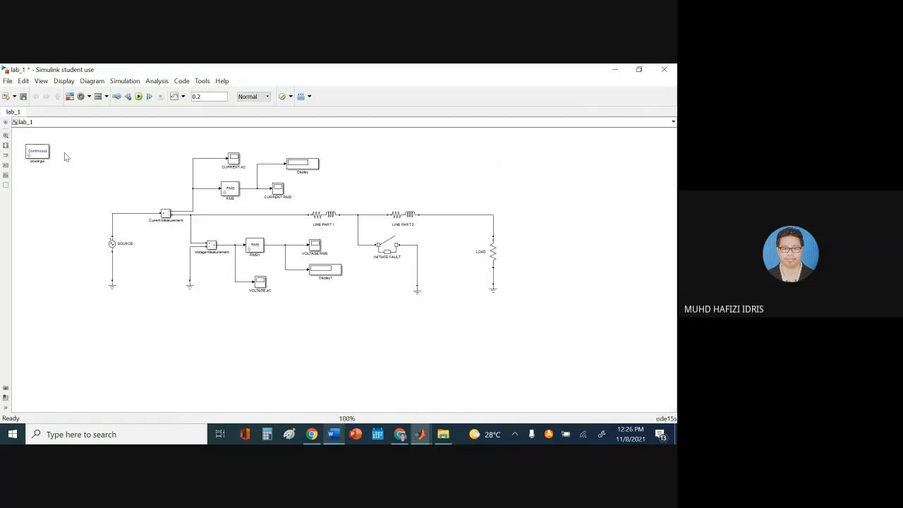
left_click(23, 97)
left_click(333, 434)
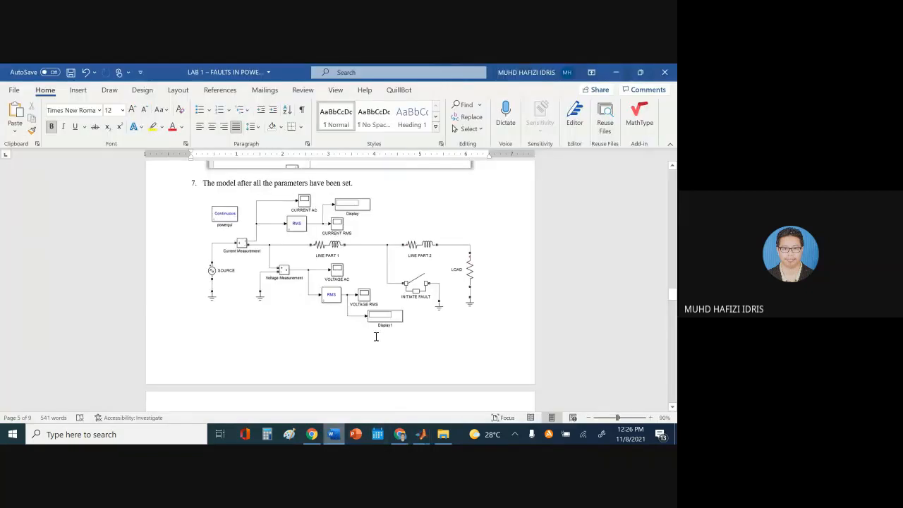
scroll(419, 313, "down", 1)
scroll(419, 313, "down", 3)
scroll(423, 308, "up", 3)
scroll(199, 376, "down", 5)
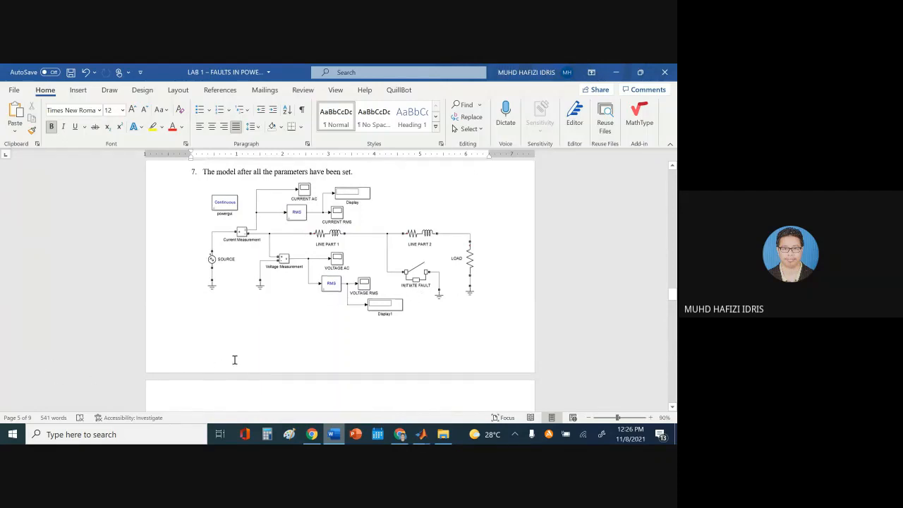
scroll(239, 361, "down", 3)
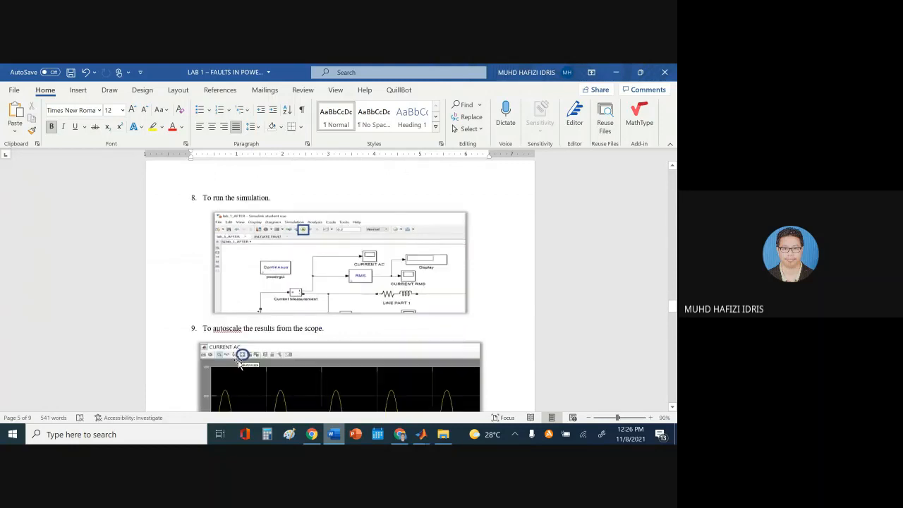
scroll(239, 360, "up", 2)
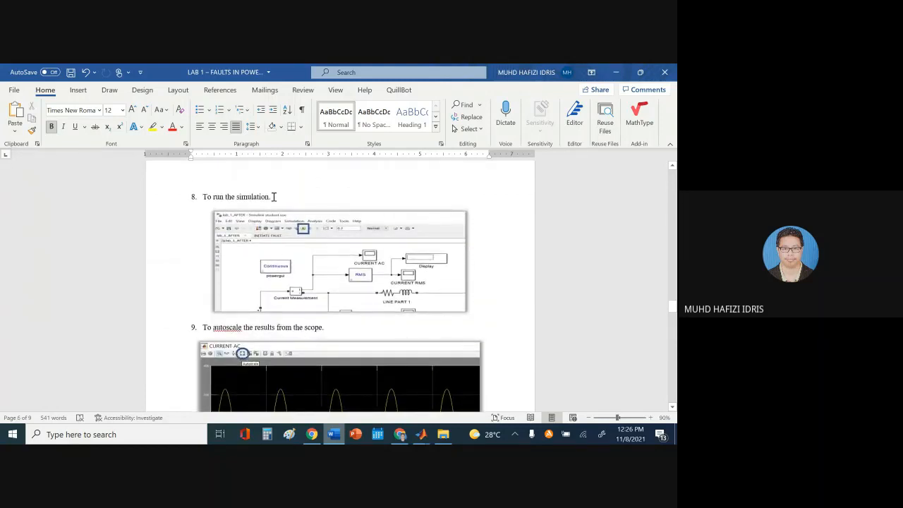
Run the lab_1 simulation to 0.2 s, then return the lab sheet to step 9's autoscaling
left_click(336, 438)
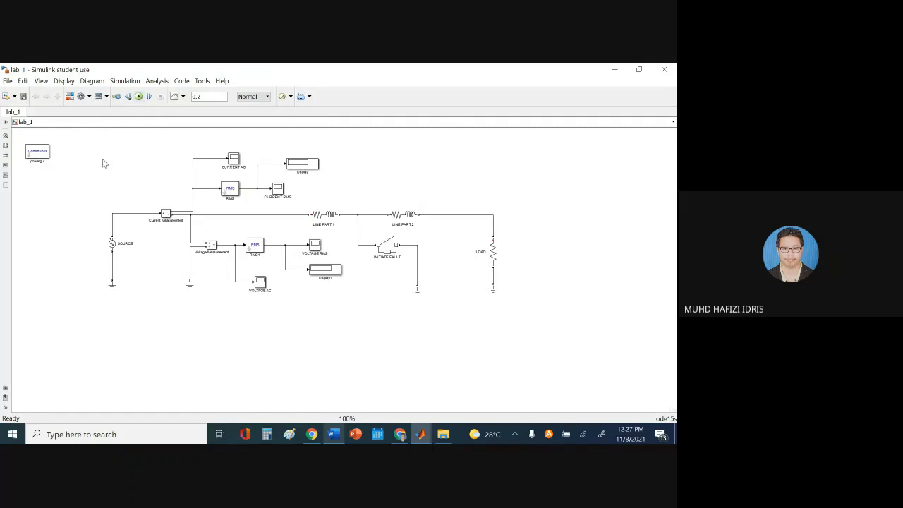
left_click(139, 97)
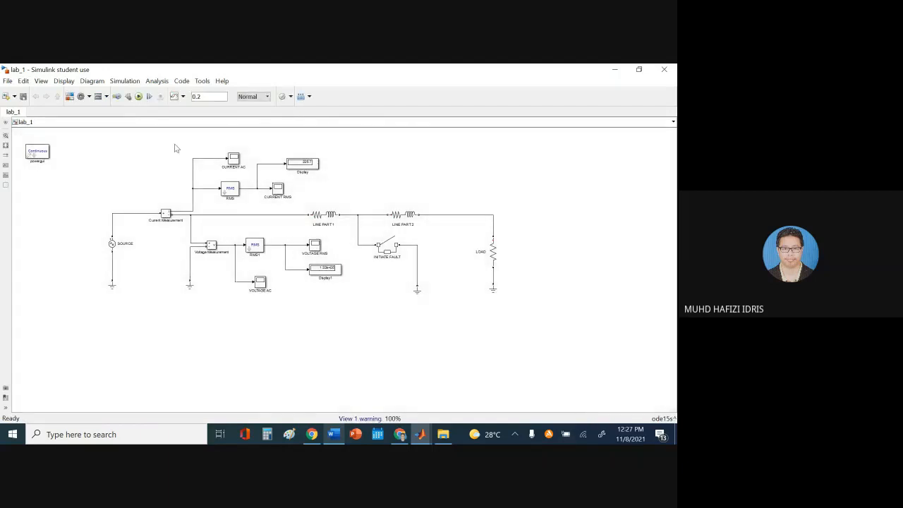
left_click(139, 97)
left_click(335, 436)
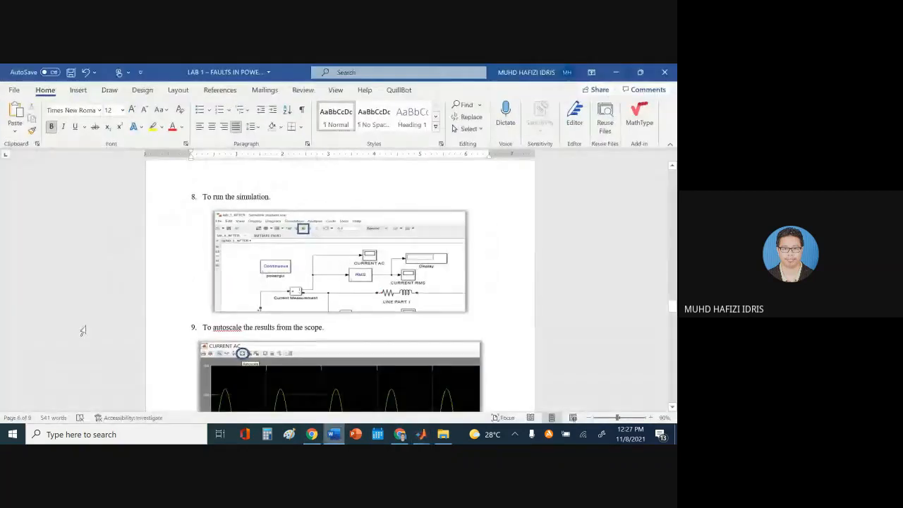
scroll(98, 329, "down", 3)
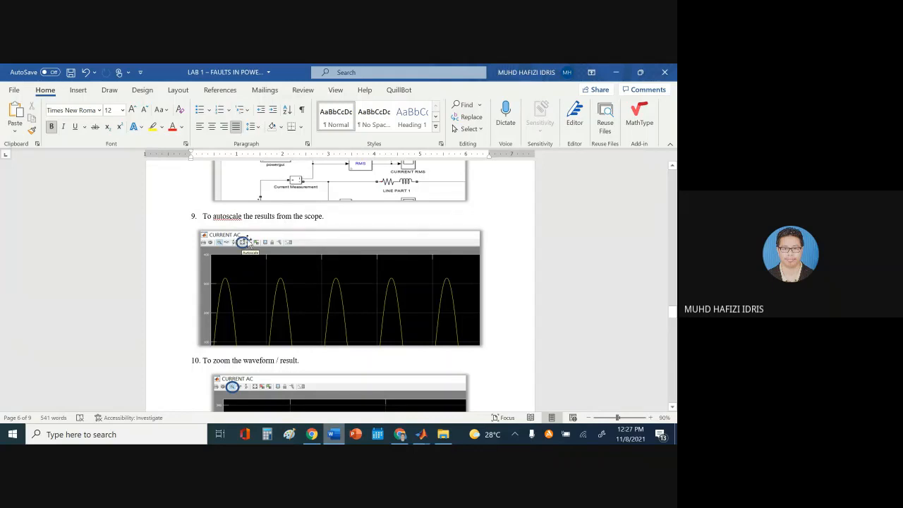
Autoscale lab_1's CURRENT AC scope to show the full ±320 sine wave, then close it
left_click(338, 435)
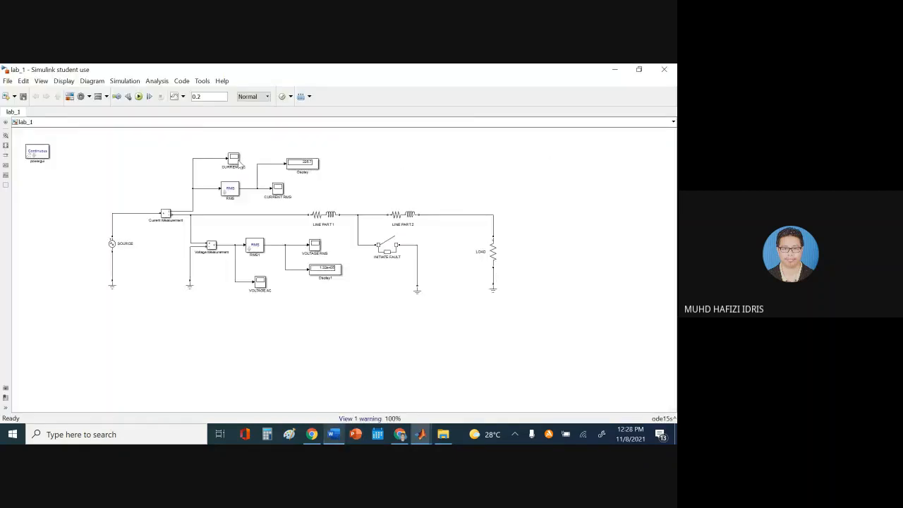
double_click(235, 160)
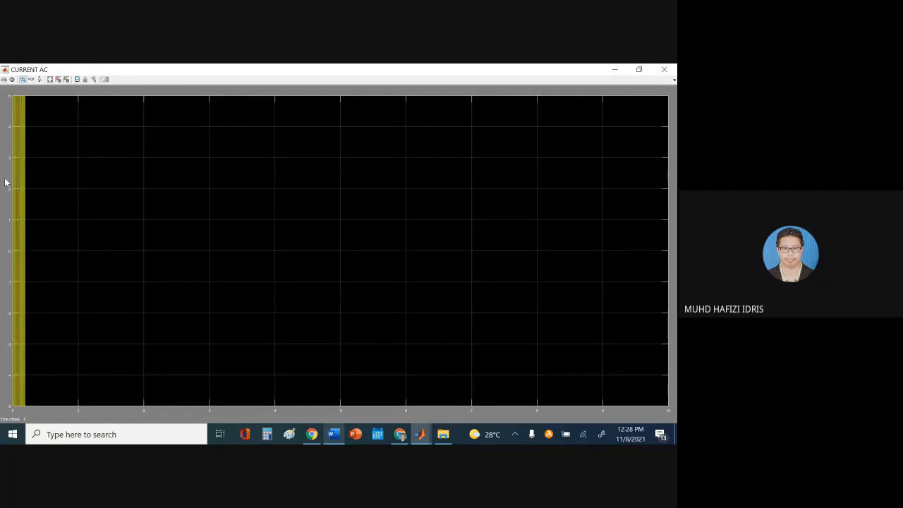
left_click(50, 79)
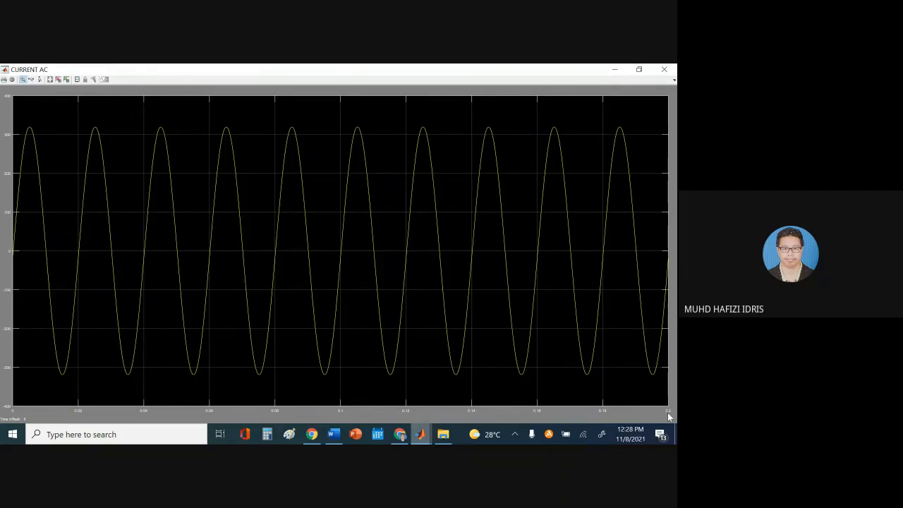
left_click(667, 69)
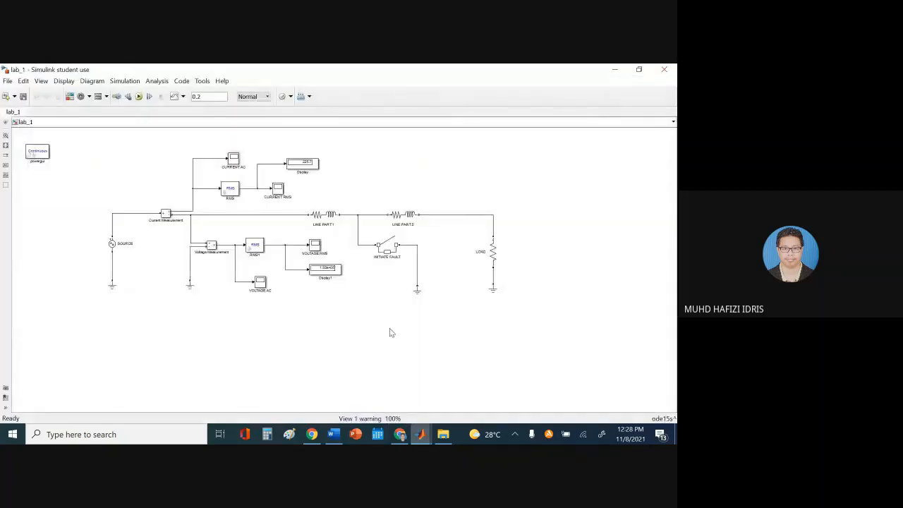
Scroll the lab sheet to step 10 on zooming, then reopen the CURRENT AC scope
left_click(337, 434)
scroll(399, 297, "down", 4)
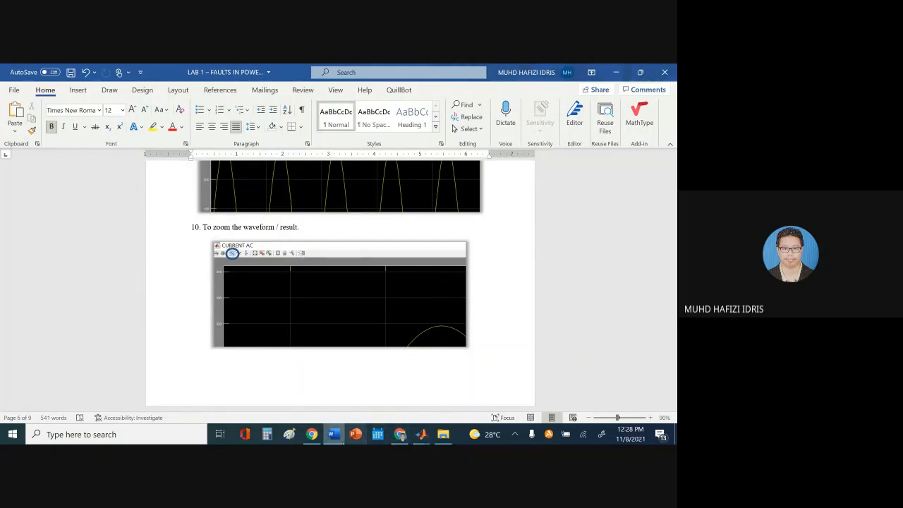
left_click(339, 438)
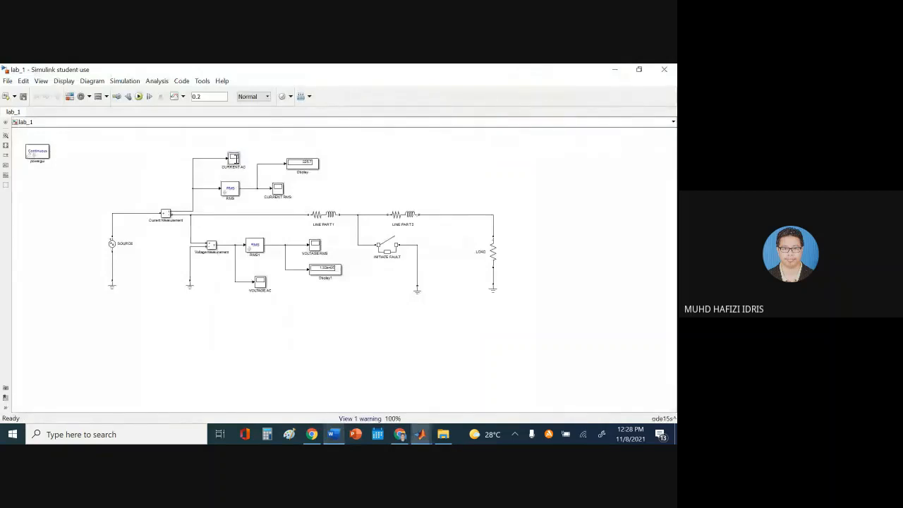
double_click(236, 162)
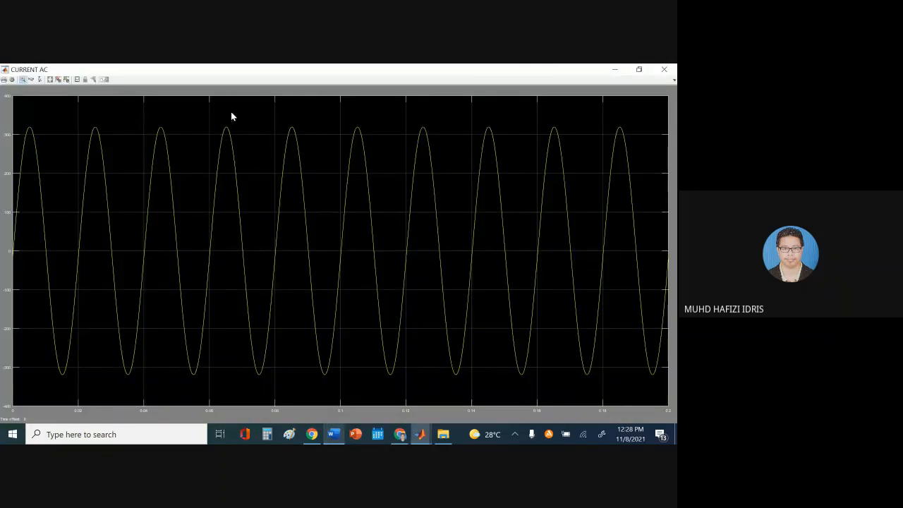
Zoom step by step into a sine peak, autoscale back to the full wave, and close the scope
left_click(22, 81)
left_click_drag(240, 151, 244, 149)
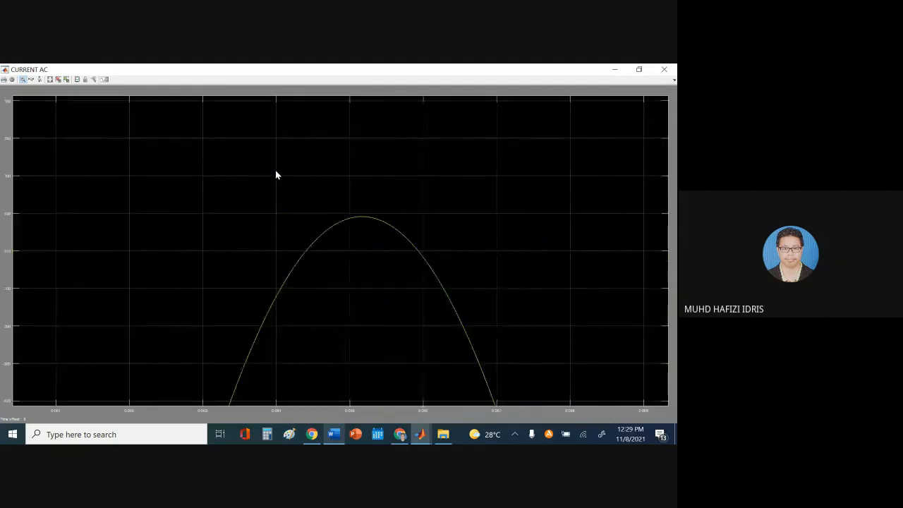
left_click_drag(285, 178, 445, 282)
left_click_drag(394, 232, 426, 258)
left_click_drag(204, 165, 423, 261)
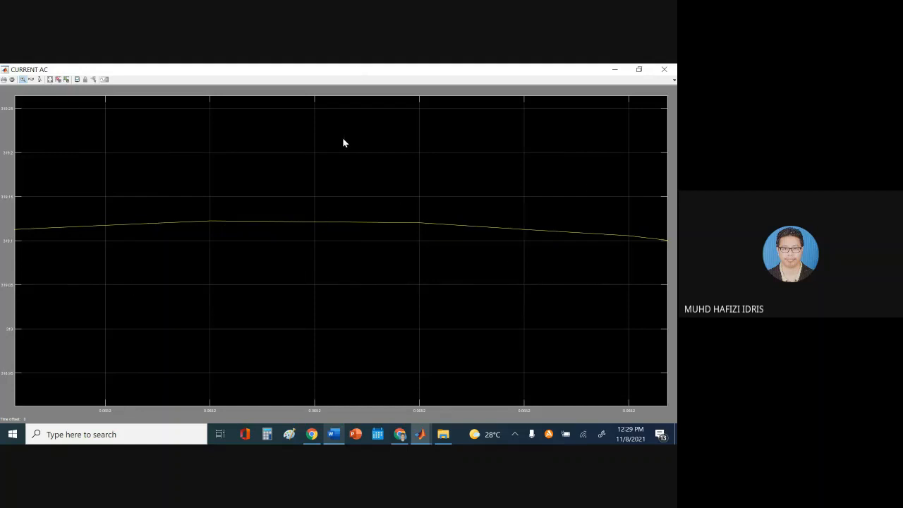
left_click(50, 80)
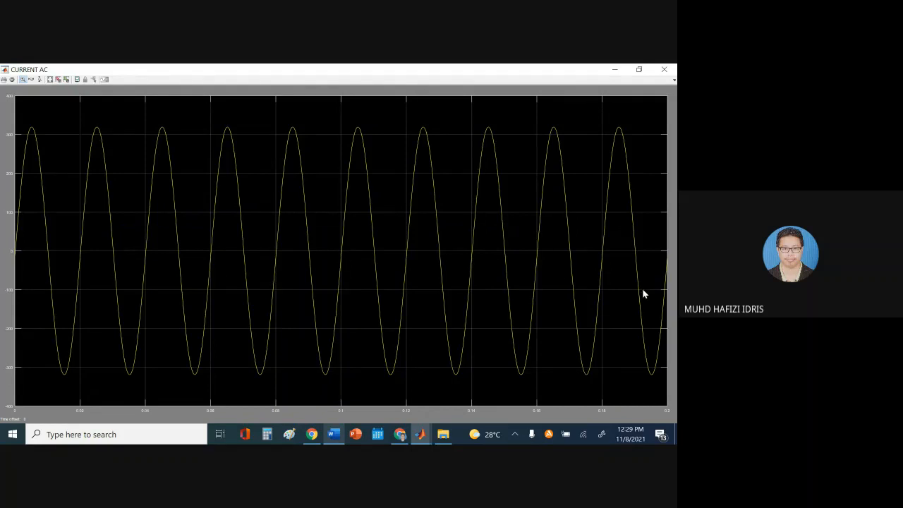
left_click(664, 70)
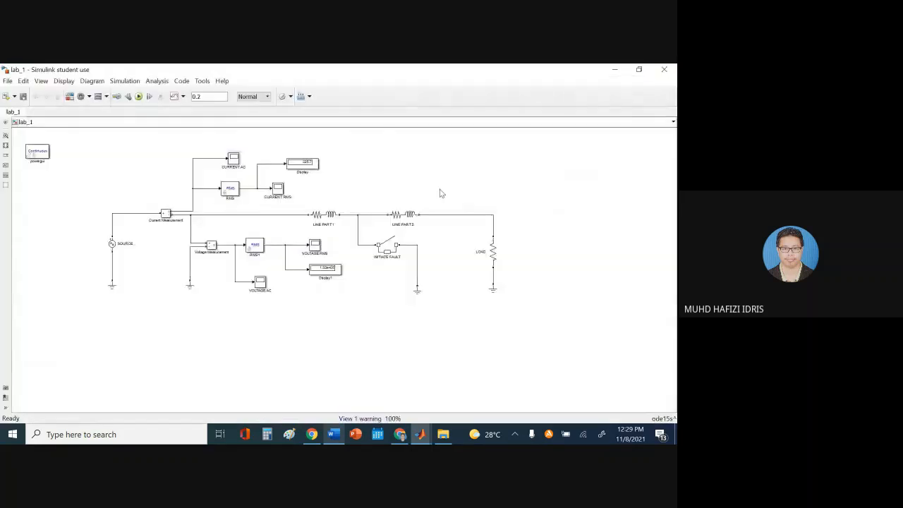
left_click(333, 434)
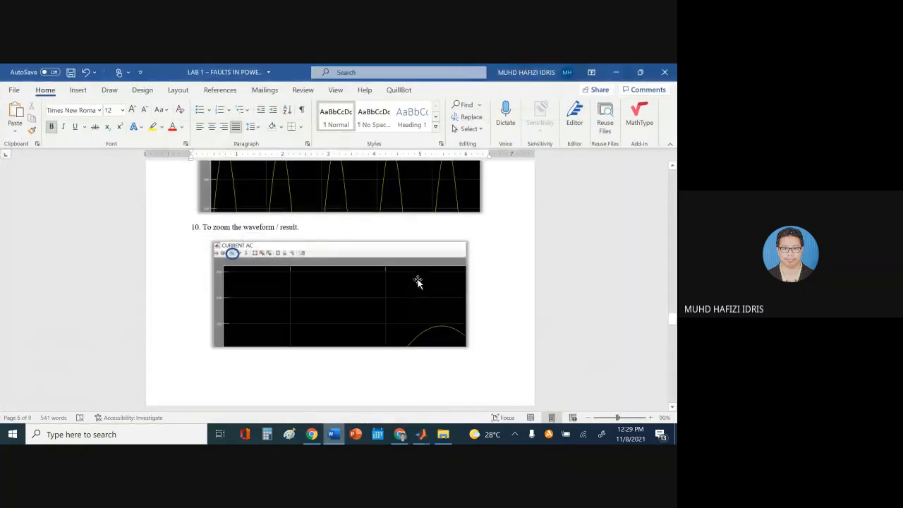
Check the video call's chat messages, then return to the lab sheet
scroll(419, 281, "down", 6)
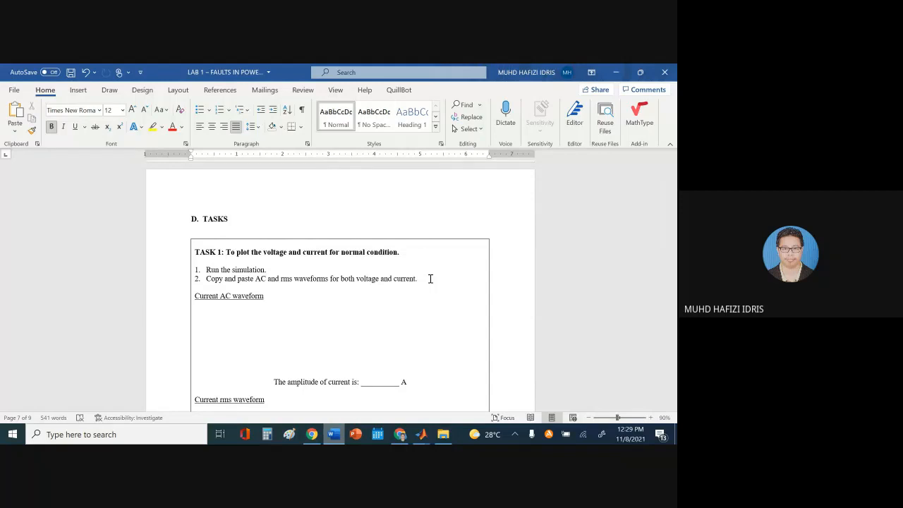
left_click(400, 435)
left_click(579, 401)
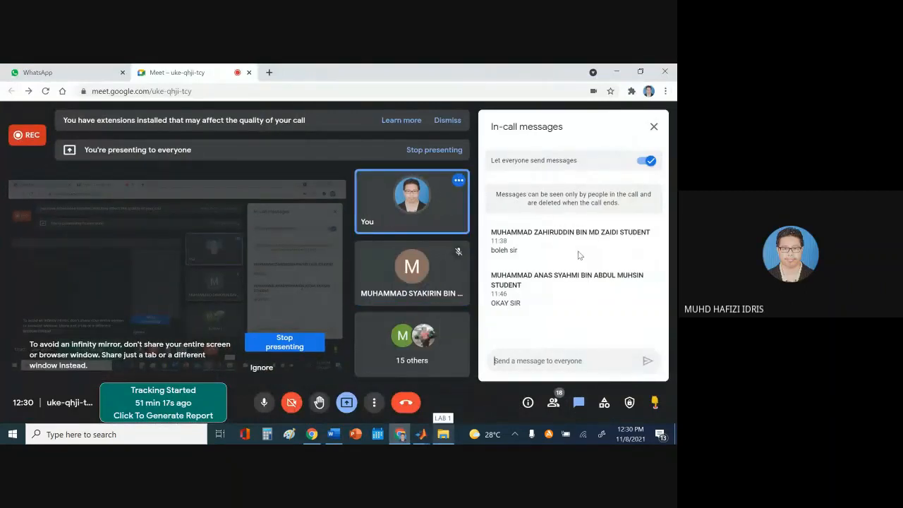
left_click(333, 434)
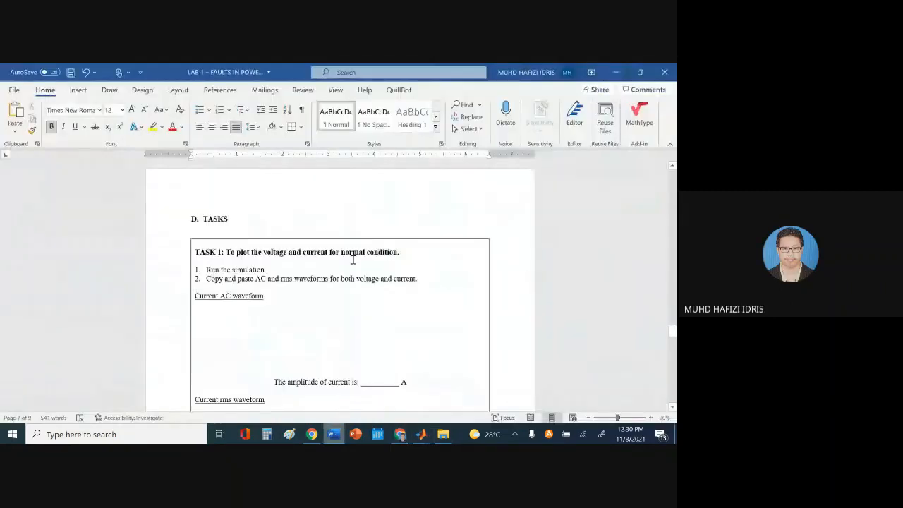
Scroll the lab sheet to Task 1's empty Current AC waveform space on page 7
scroll(351, 263, "down", 1)
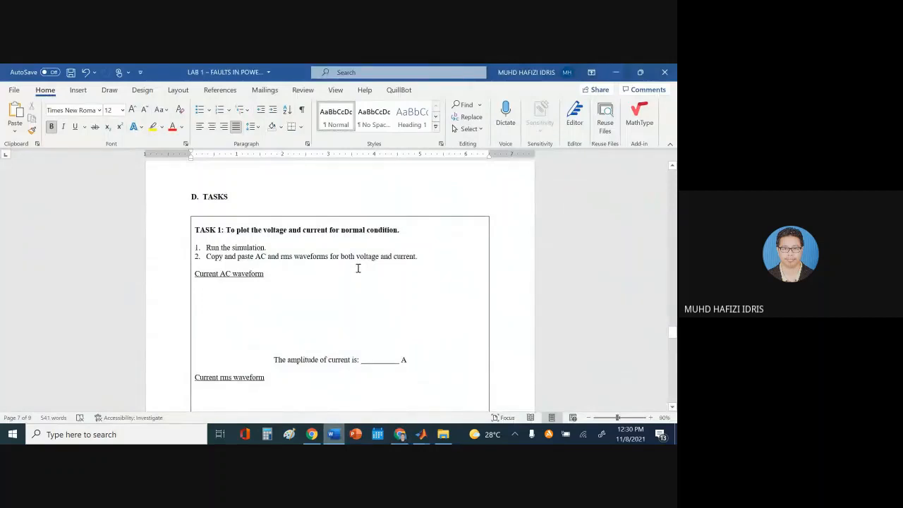
scroll(358, 268, "up", 20)
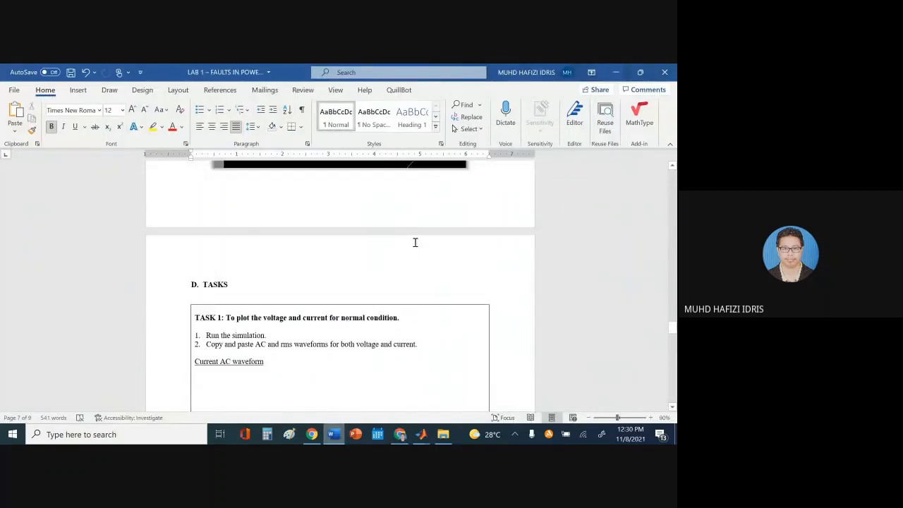
scroll(447, 230, "up", 20)
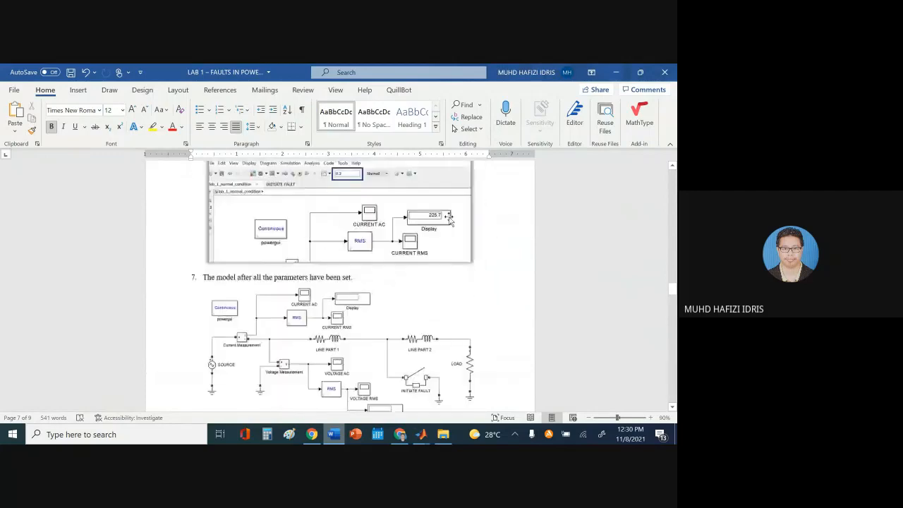
scroll(444, 228, "down", 8)
scroll(444, 227, "down", 20)
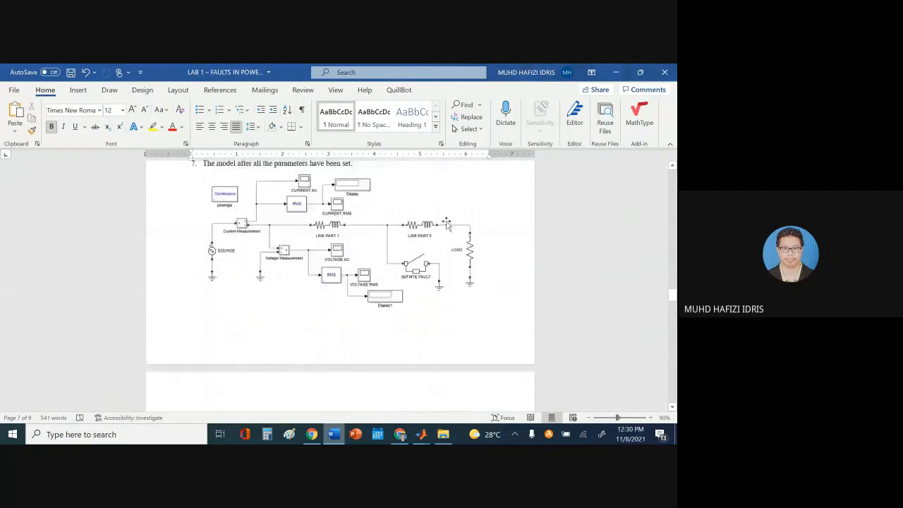
scroll(458, 231, "down", 2)
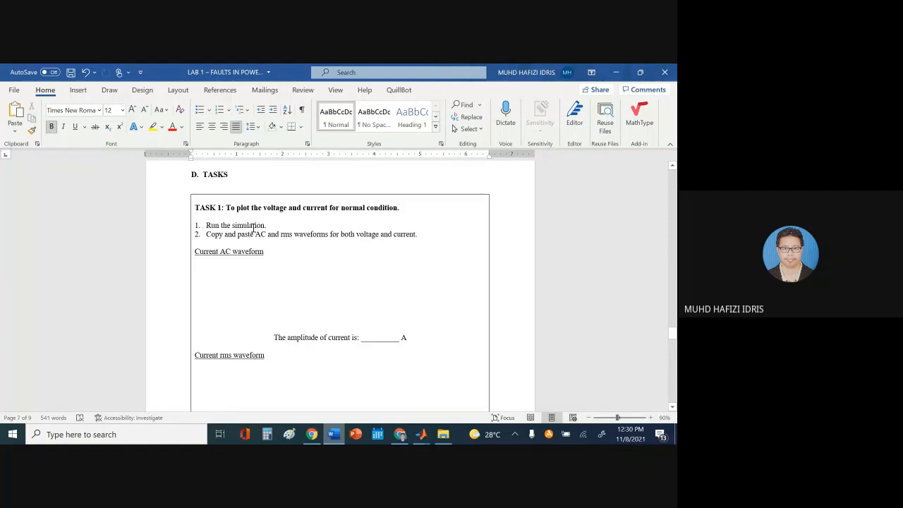
left_click(421, 434)
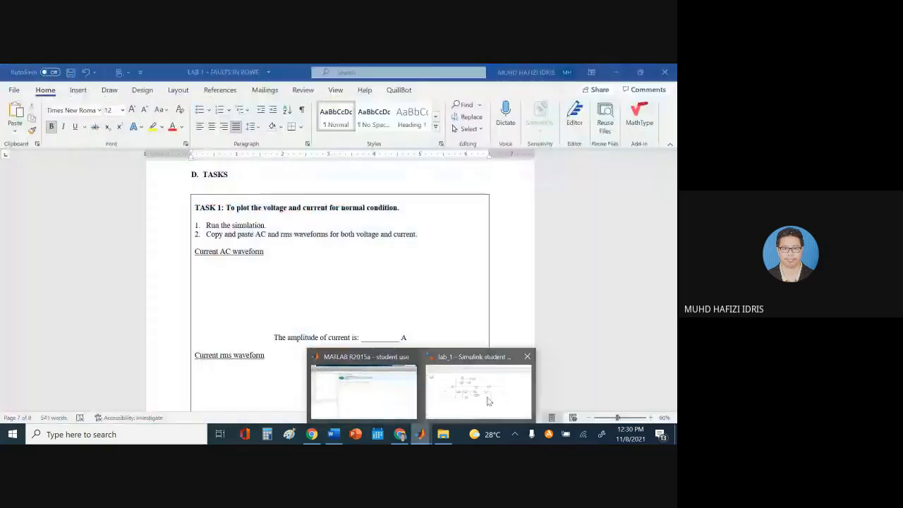
Run lab_1 and view the CURRENT AC scope's sine wave peaking near ±320
left_click(486, 392)
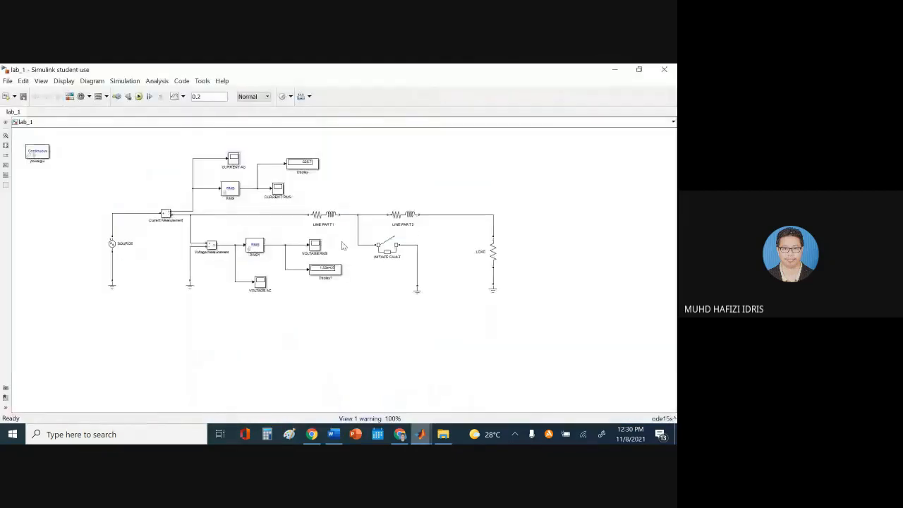
left_click(139, 97)
left_click(333, 434)
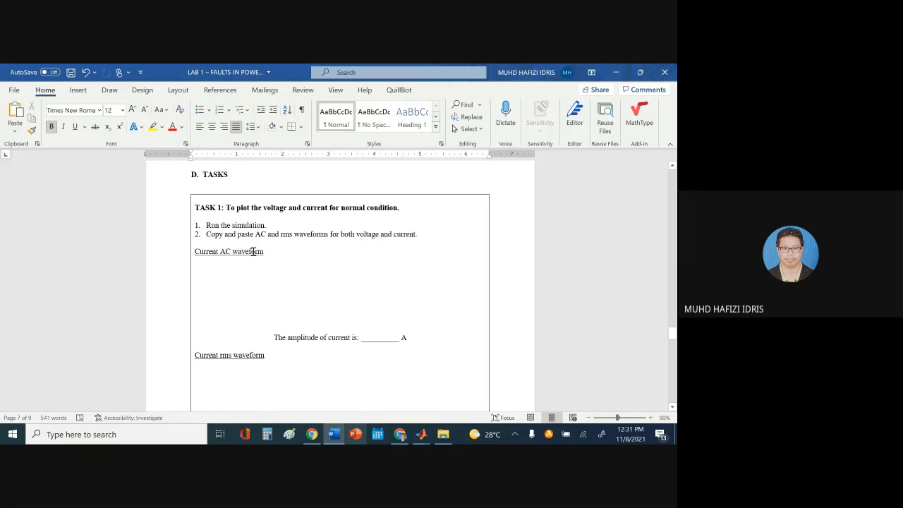
left_click(421, 434)
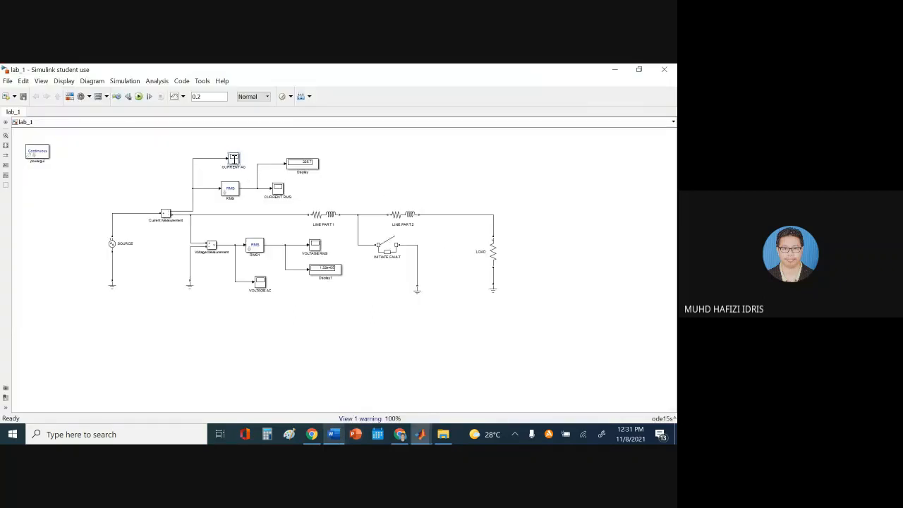
double_click(234, 158)
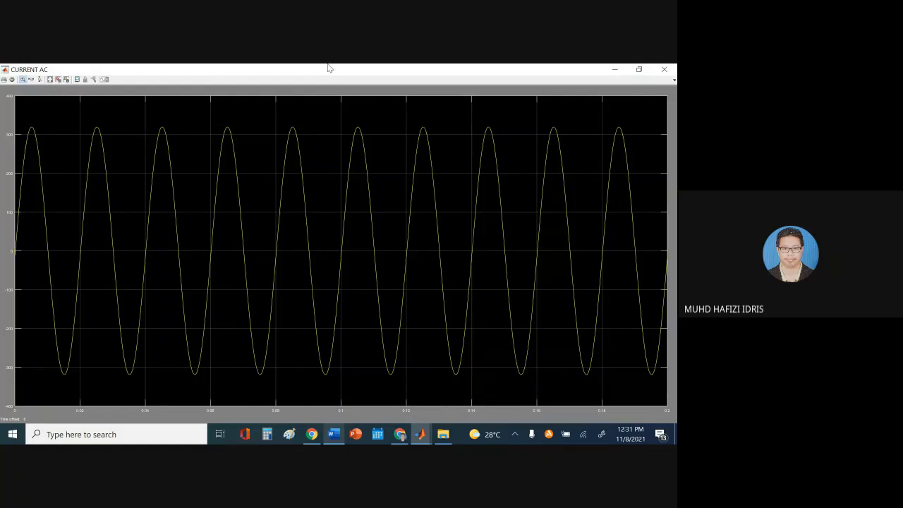
left_click(334, 435)
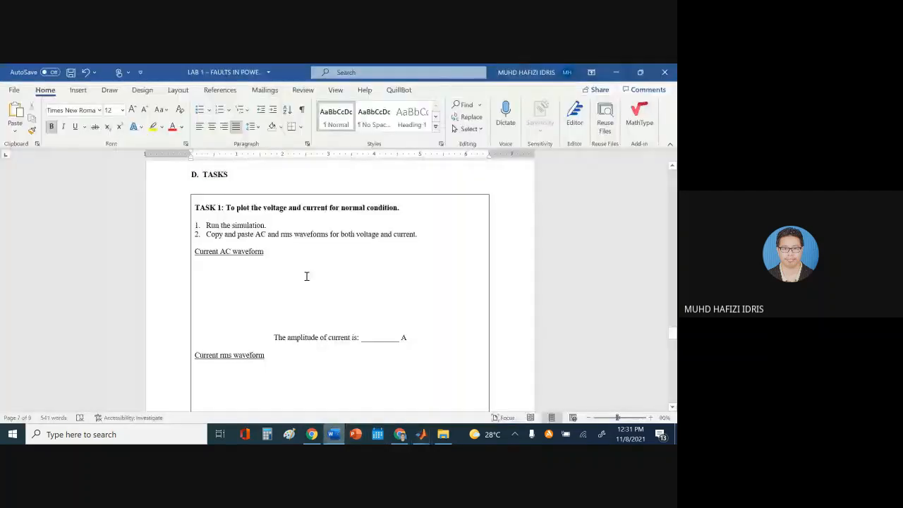
Save the lab sheet as a copy named 'LAB 1 – FAULTS IN POWER SYSTEM (MODULE) - GROUP 2'
left_click(15, 89)
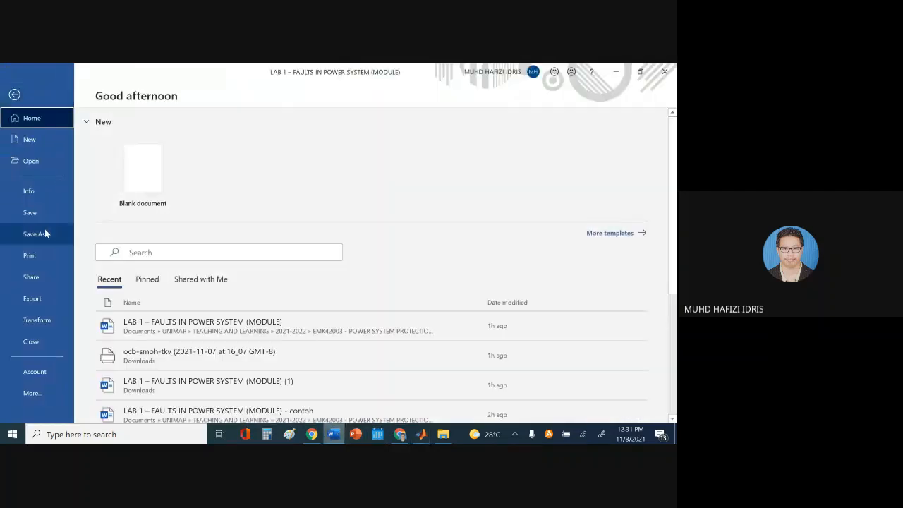
left_click(44, 230)
left_click(447, 144)
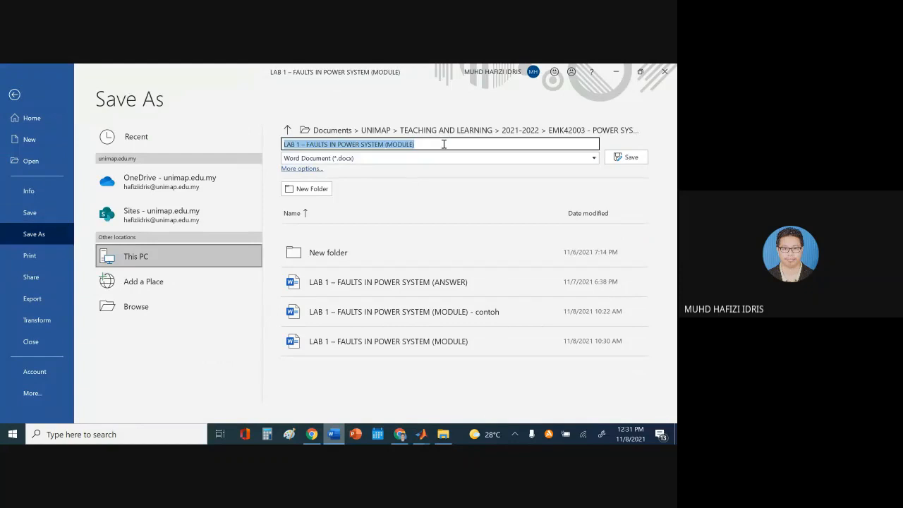
left_click(451, 144)
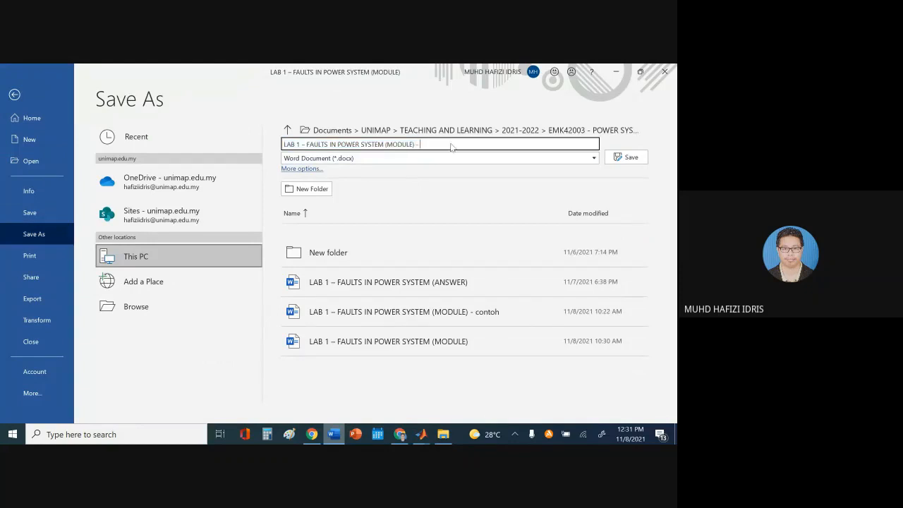
type("- GROUP 2")
key("Return")
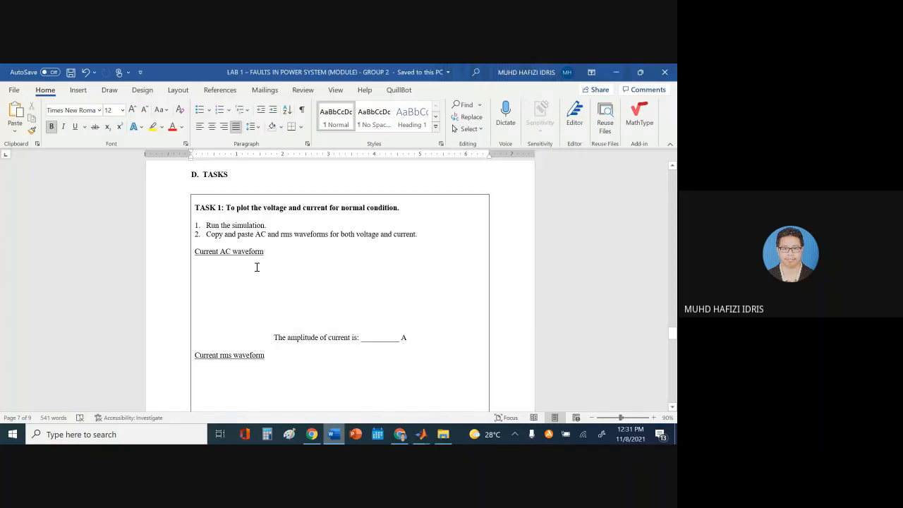
left_click(235, 268)
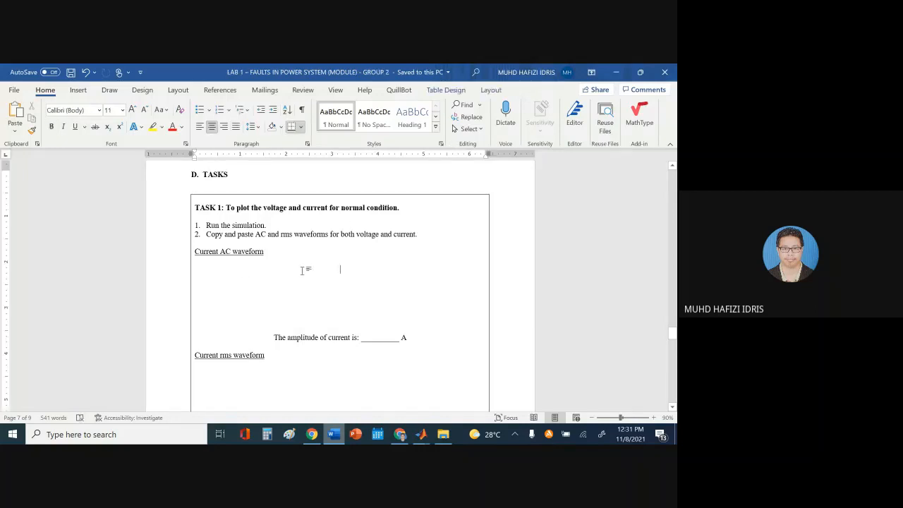
Paste the current AC waveform screenshot and crop the taskbar strip off its bottom
key("ctrl+v")
scroll(320, 256, "down", 2)
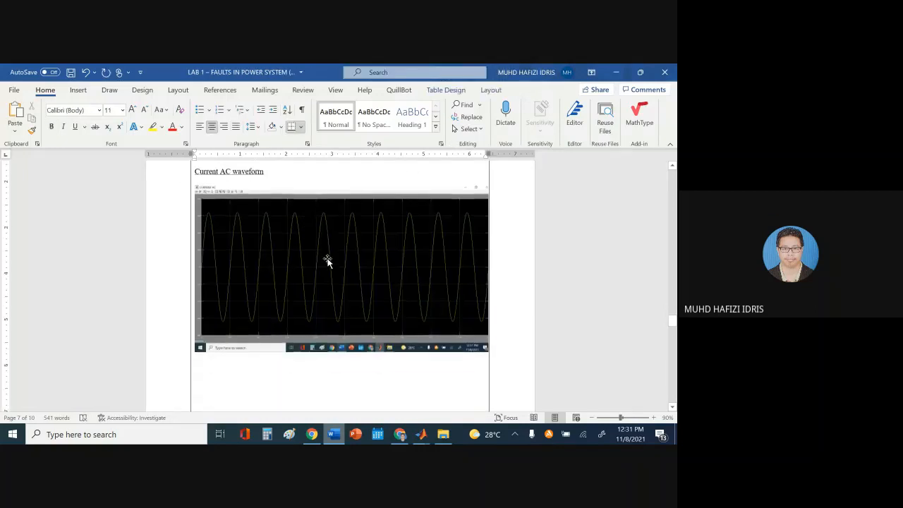
scroll(320, 256, "up", 1)
left_click(318, 252)
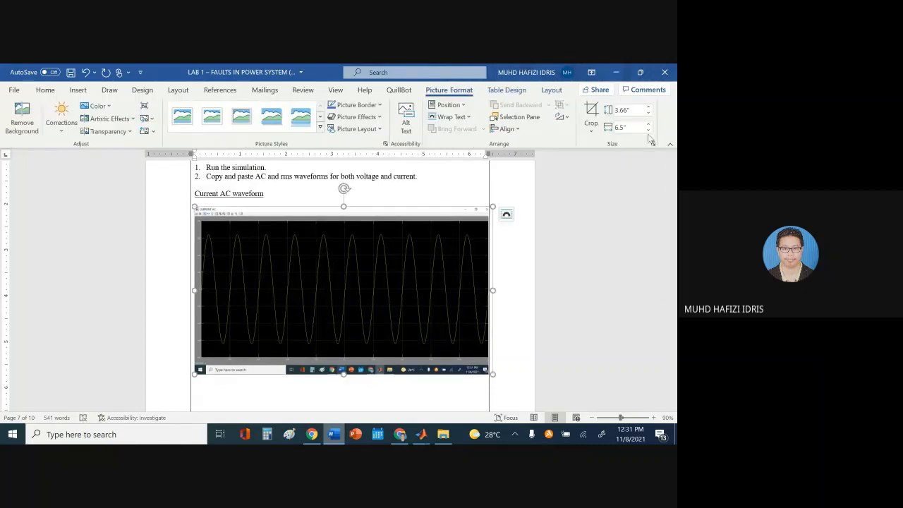
left_click(591, 110)
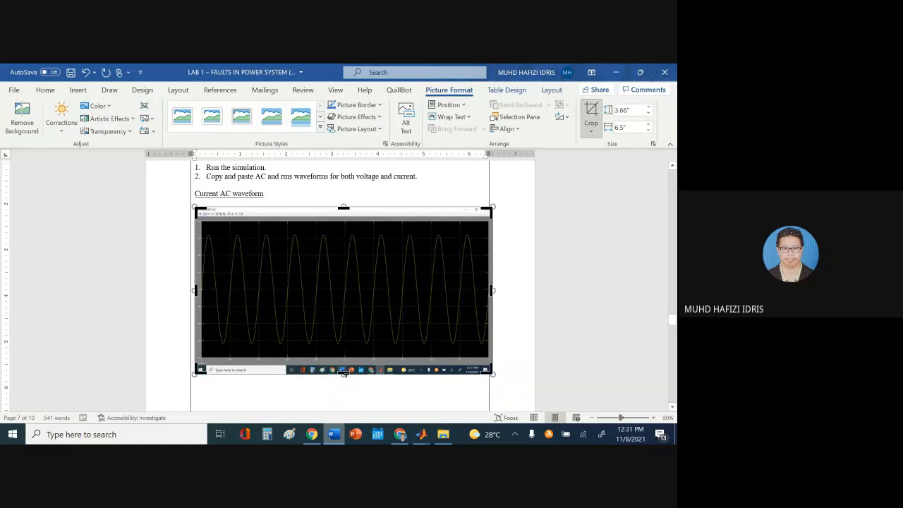
left_click_drag(342, 372, 354, 363)
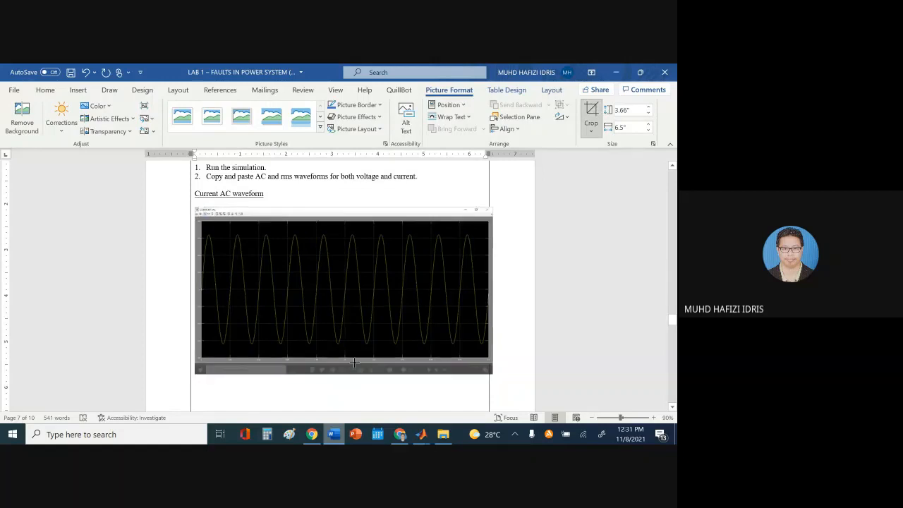
left_click(560, 284)
Shrink the waveform picture to fit, delete the blank lines below it, and bring up the CURRENT AC scope
scroll(360, 220, "down", 6)
scroll(385, 280, "up", 5)
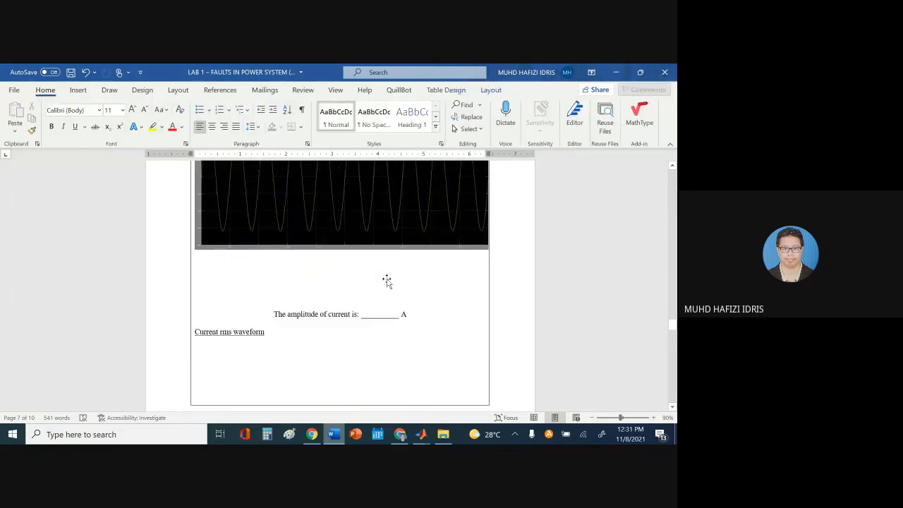
left_click(346, 236)
scroll(349, 238, "up", 2)
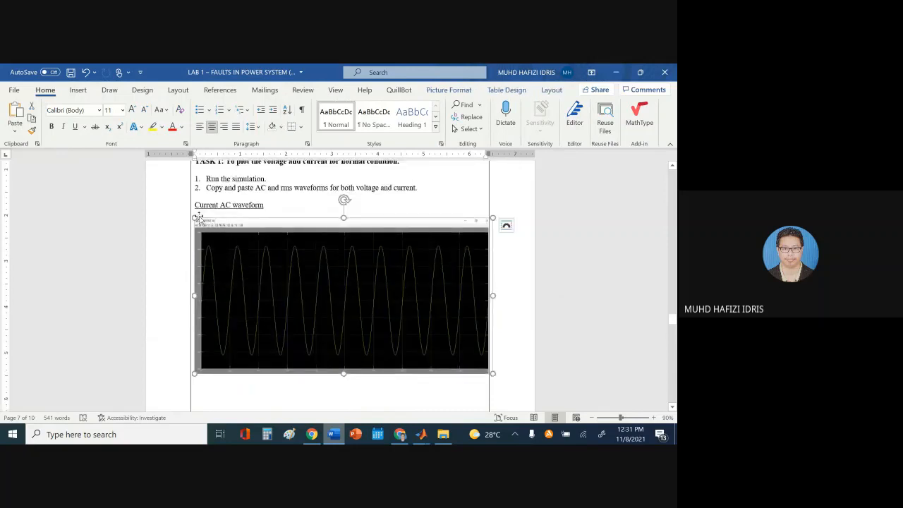
left_click_drag(193, 218, 247, 255)
scroll(346, 266, "down", 2)
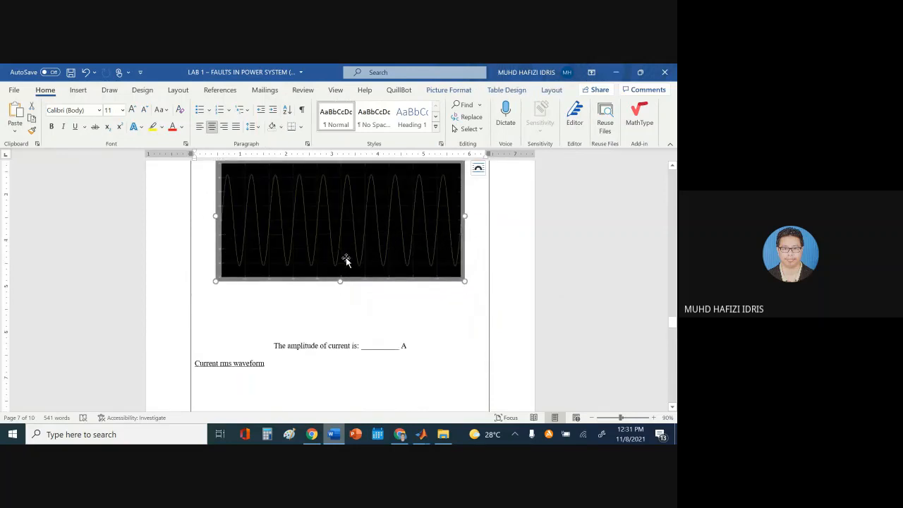
scroll(349, 258, "up", 2)
scroll(351, 254, "down", 3)
left_click(364, 310)
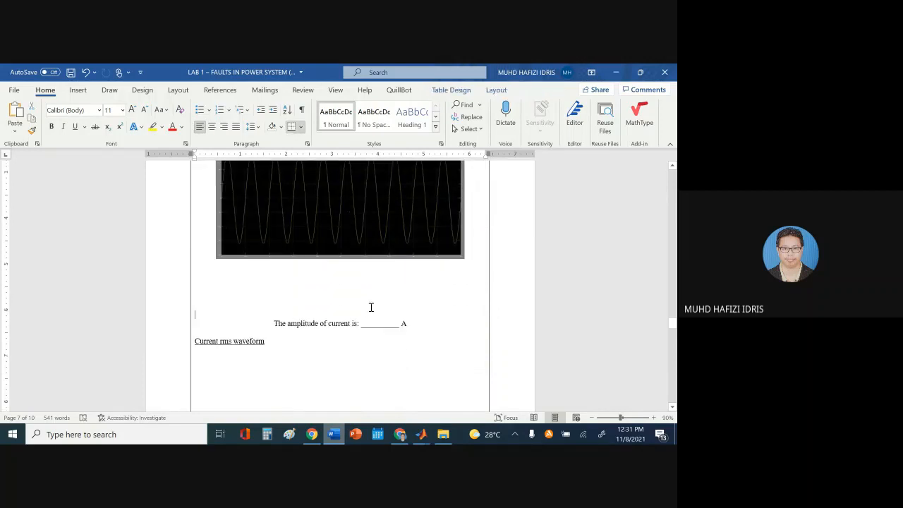
key("BackSpace")
key("BackSpace")
key("BackSpace")
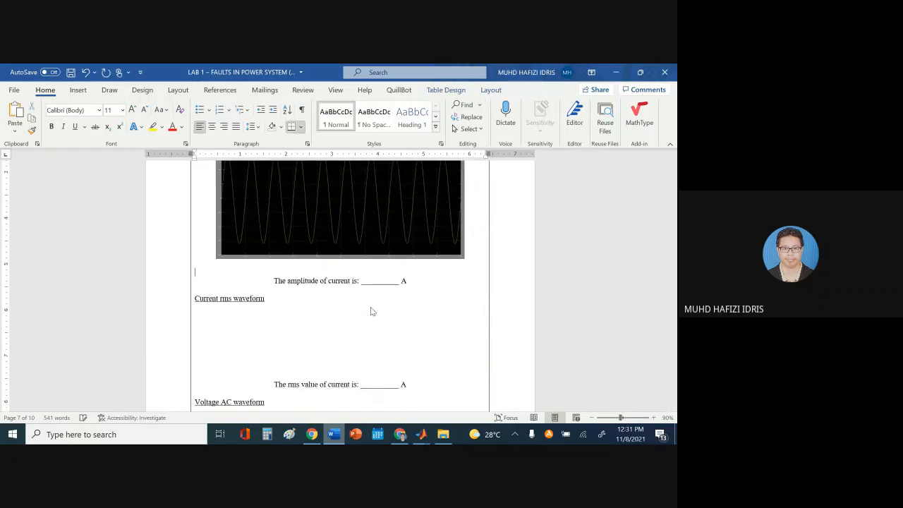
key("BackSpace")
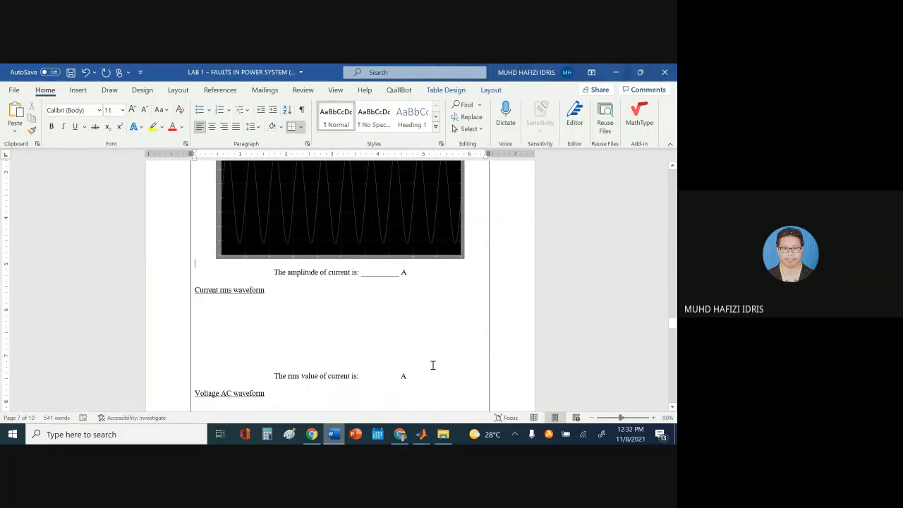
mouse_move(421, 433)
left_click(565, 387)
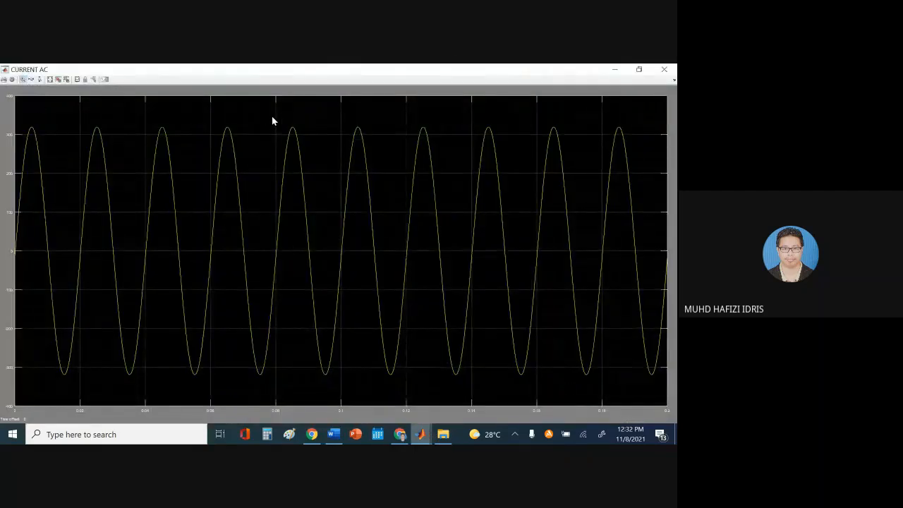
Zoom repeatedly into the top of a current sine peak, then autoscale back to the full wave
left_click_drag(272, 118, 323, 165)
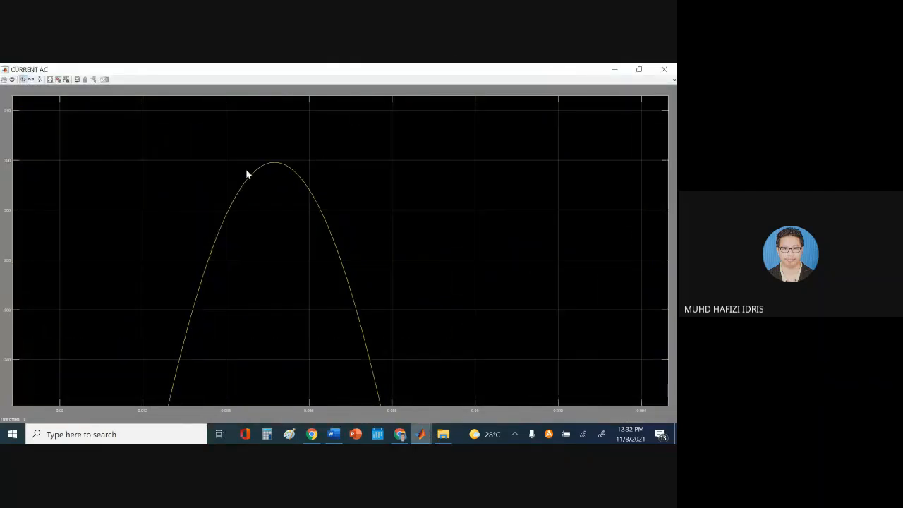
left_click_drag(230, 138, 362, 252)
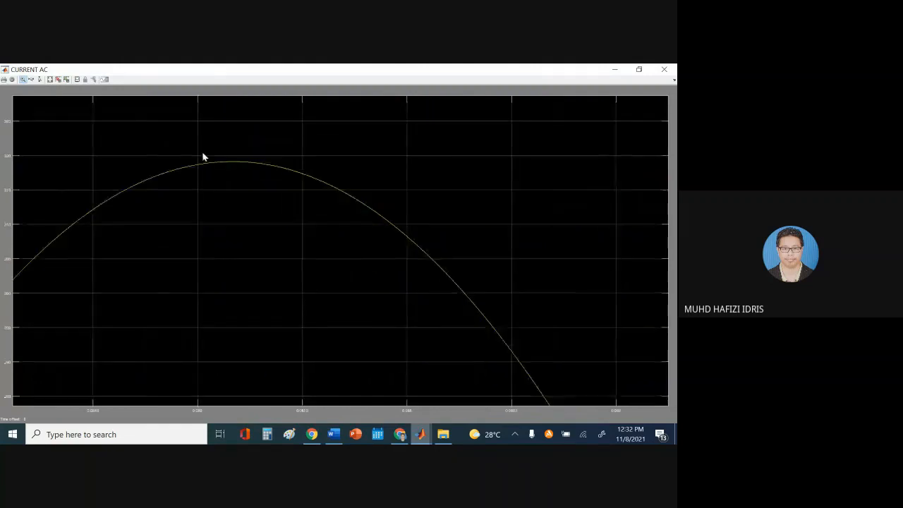
left_click_drag(165, 140, 316, 221)
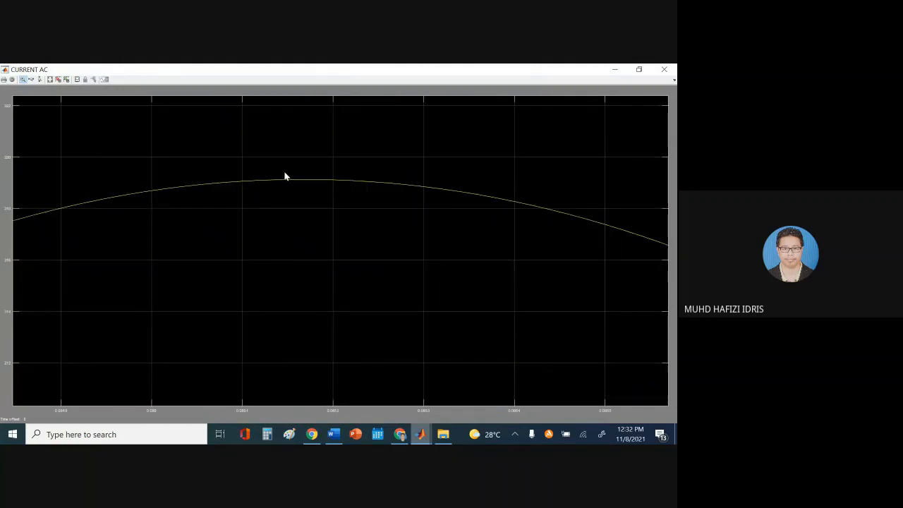
left_click_drag(213, 155, 407, 223)
left_click_drag(239, 174, 397, 217)
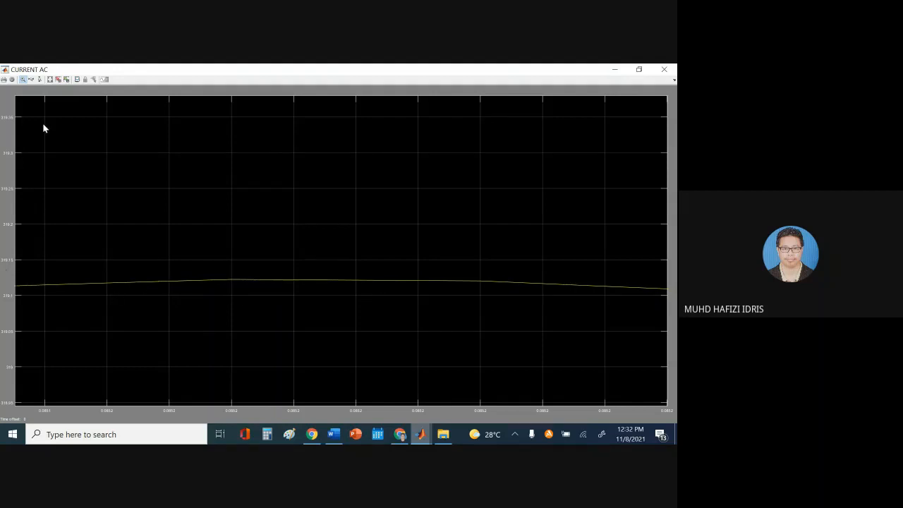
left_click(50, 80)
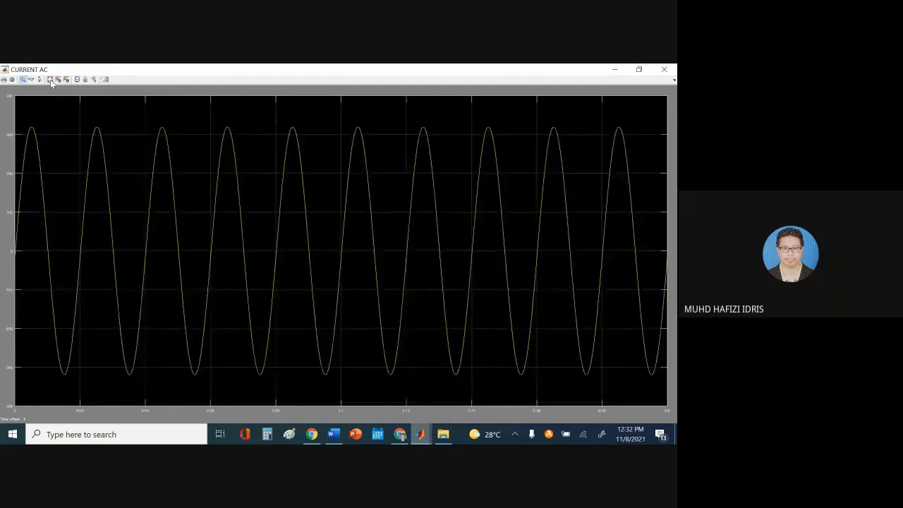
Zoom in again on a peak top to read its amplitude, then restore the view and close the scope
left_click(280, 114)
left_click_drag(314, 249, 414, 329)
left_click_drag(332, 196, 425, 297)
left_click_drag(290, 194, 458, 314)
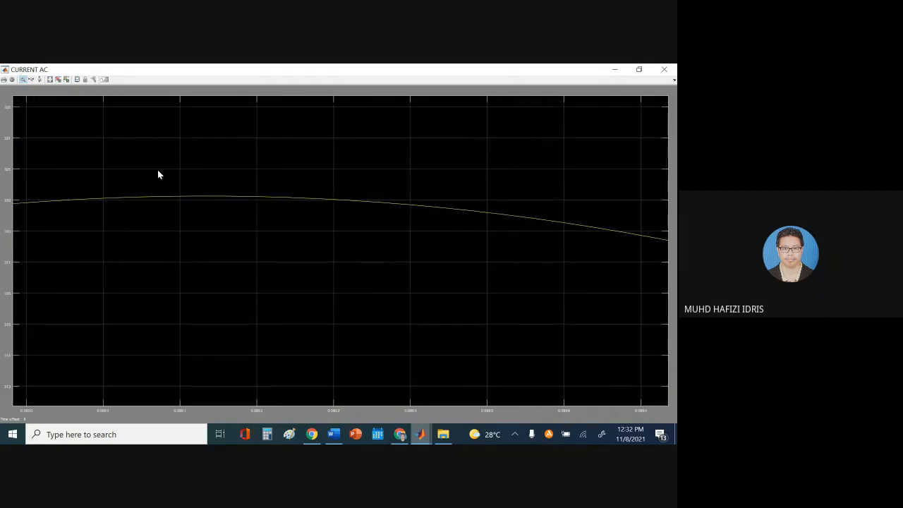
left_click_drag(158, 174, 387, 275)
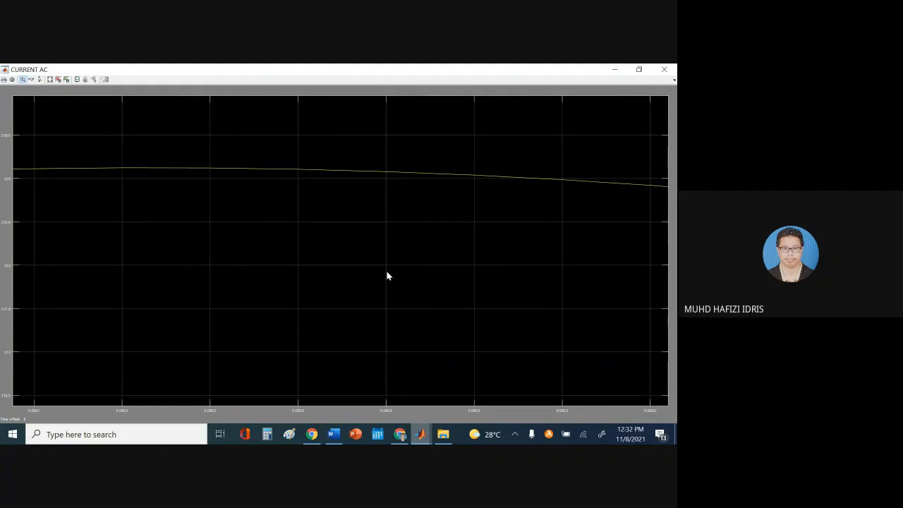
left_click(53, 79)
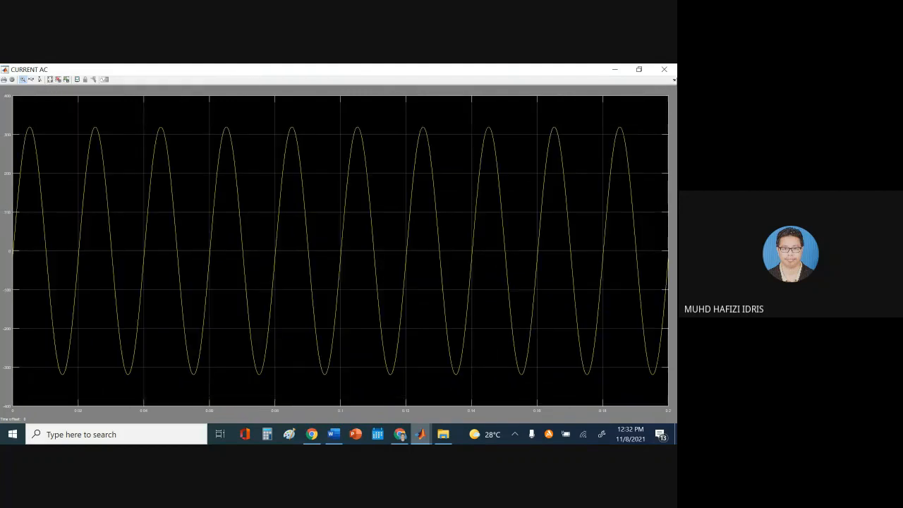
left_click(664, 69)
Put an XXXXXXXX placeholder in the current amplitude blank, then bring back the lab_1 model
left_click(392, 276)
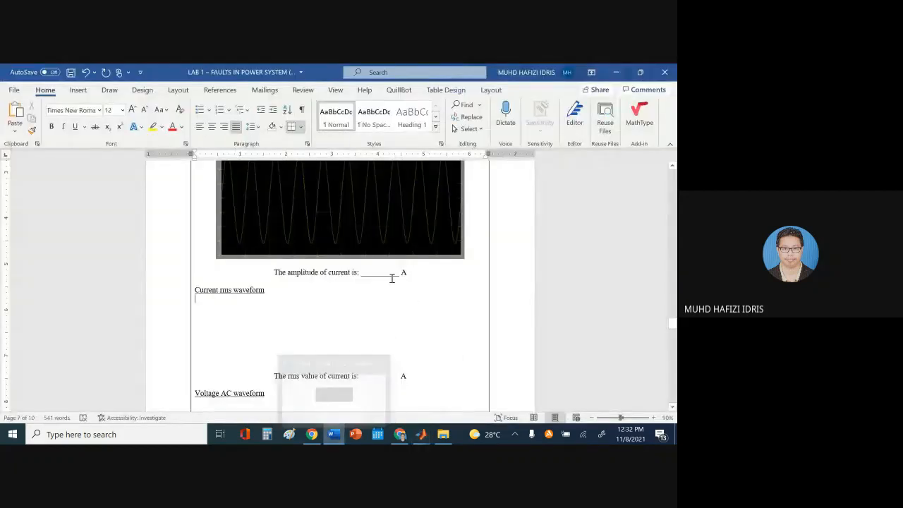
left_click(373, 272)
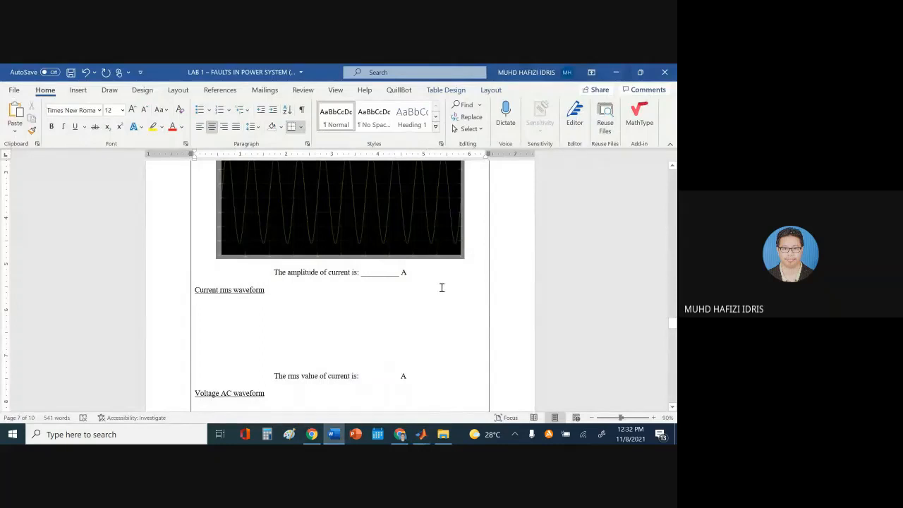
type("XXXXXXXX")
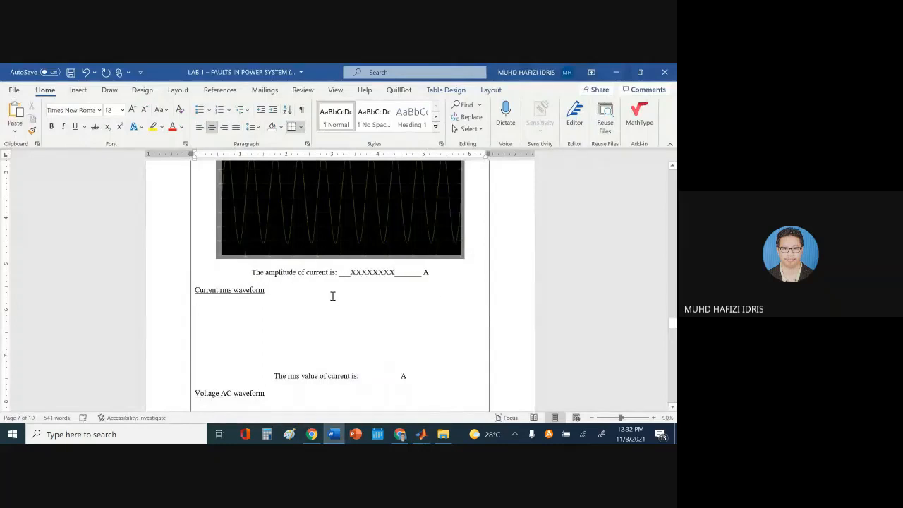
left_click(333, 297)
scroll(330, 298, "down", 1)
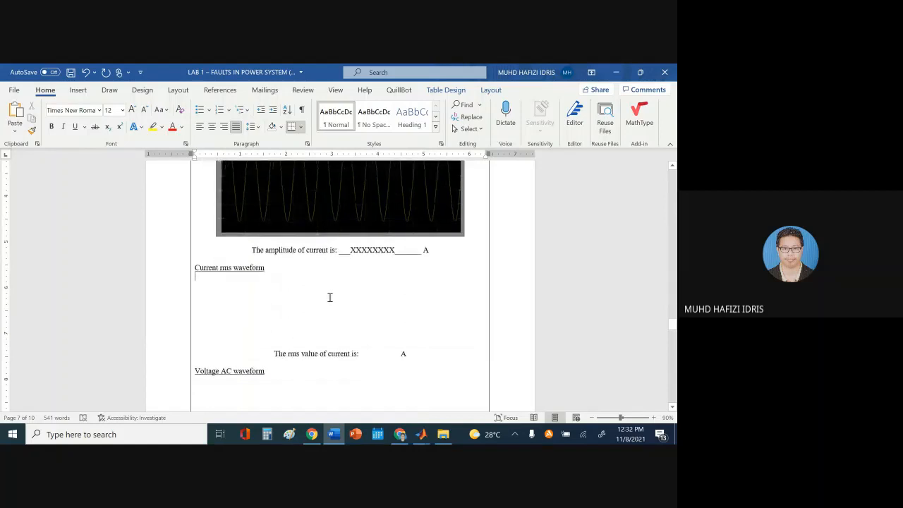
left_click(296, 332)
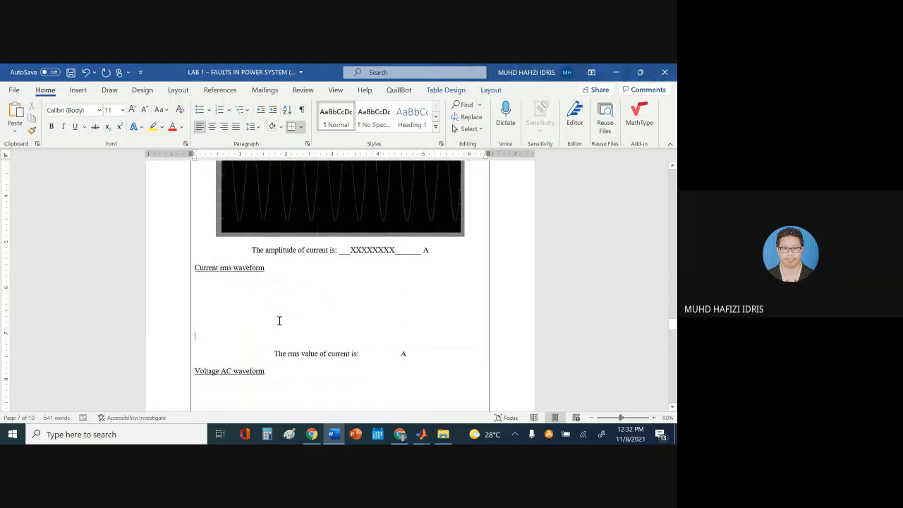
mouse_move(421, 434)
left_click(474, 382)
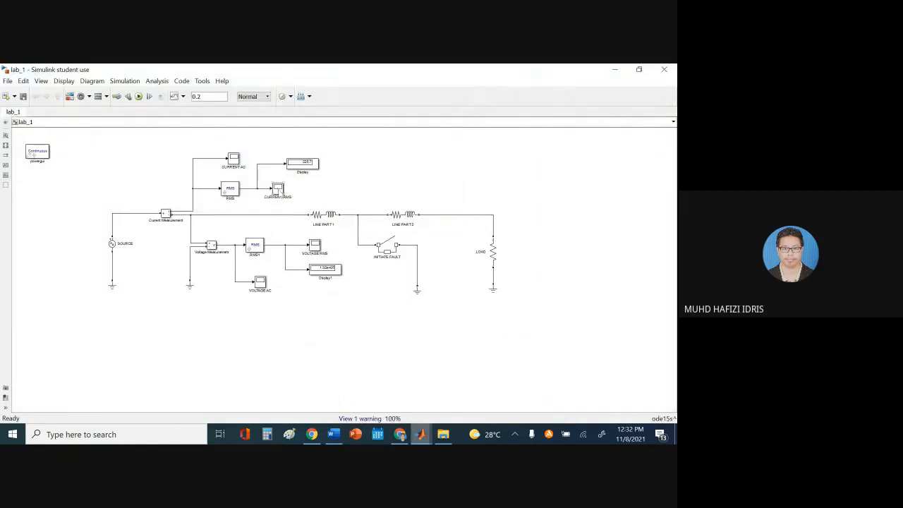
Open and autoscale the CURRENT RMS scope, whose trace steps up at 0.02 s to about 225
double_click(278, 192)
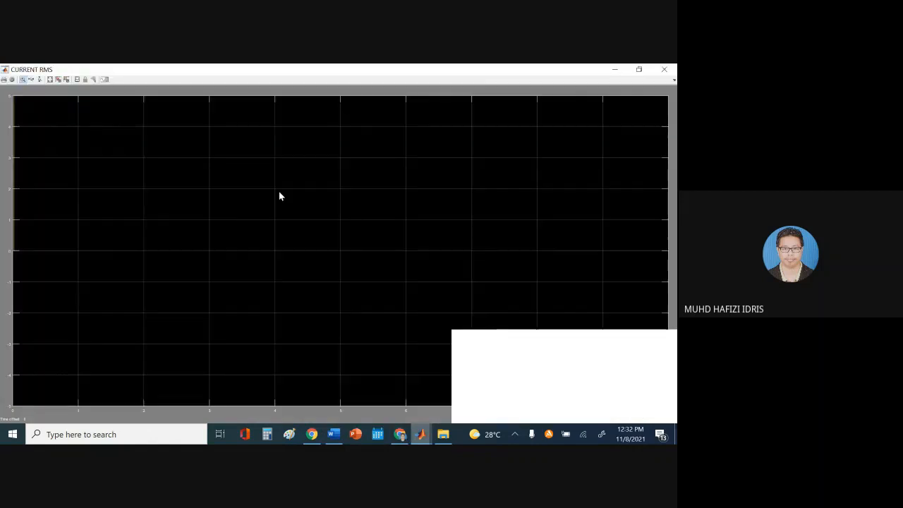
left_click(49, 79)
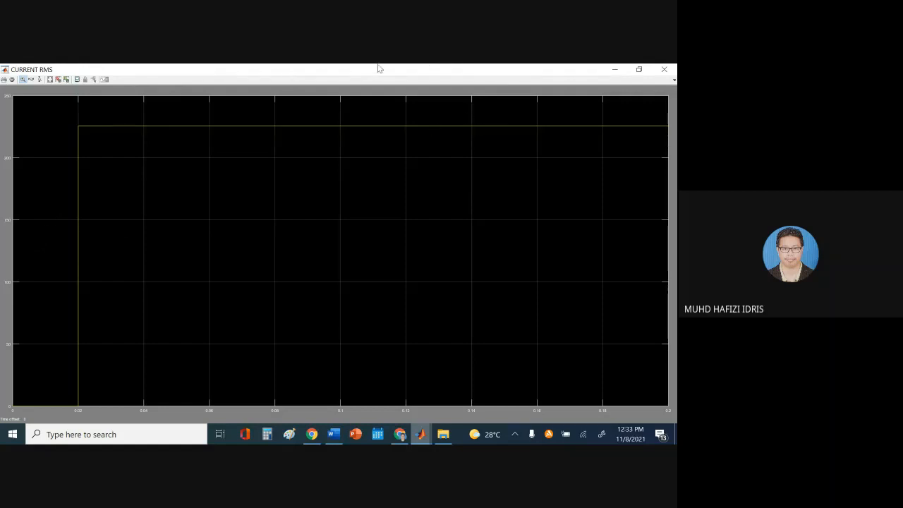
left_click(333, 434)
Paste the current rms scope screenshot under Current rms waveform and crop off the taskbar strip
left_click(261, 282)
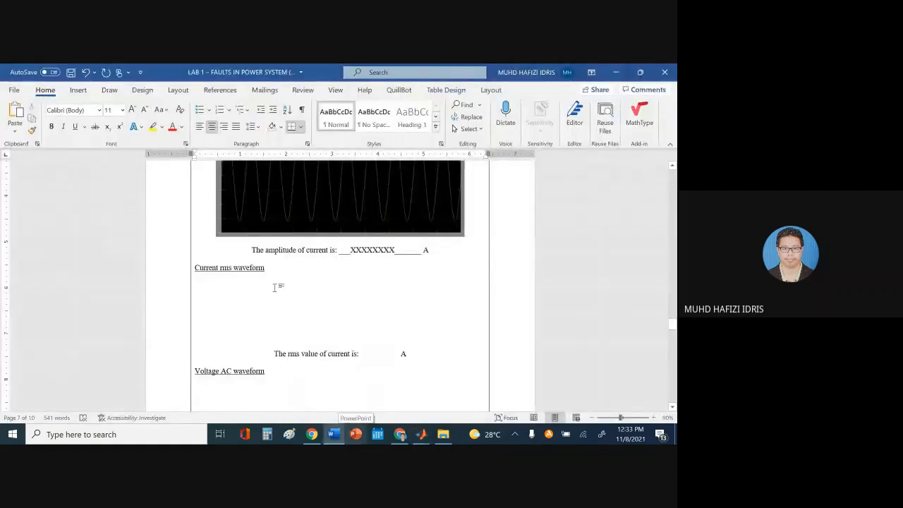
key("ctrl+v")
scroll(325, 287, "down", 1)
double_click(329, 282)
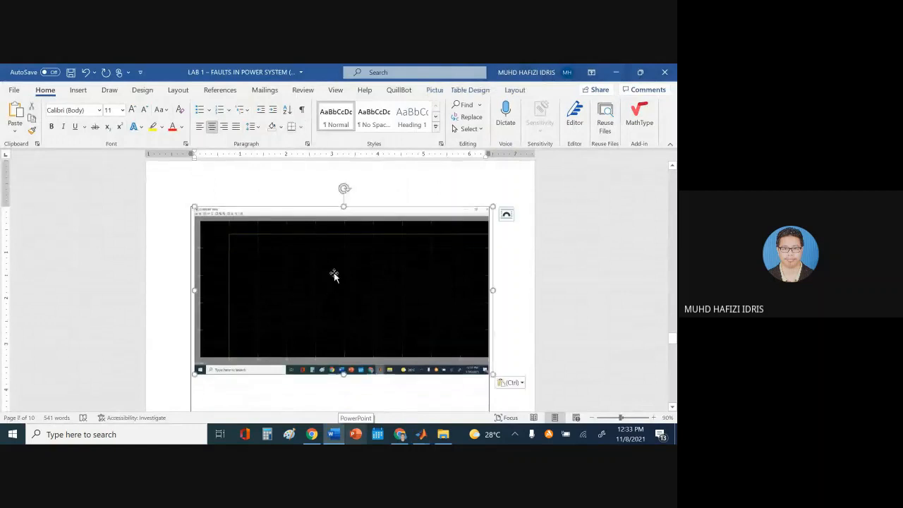
left_click(589, 115)
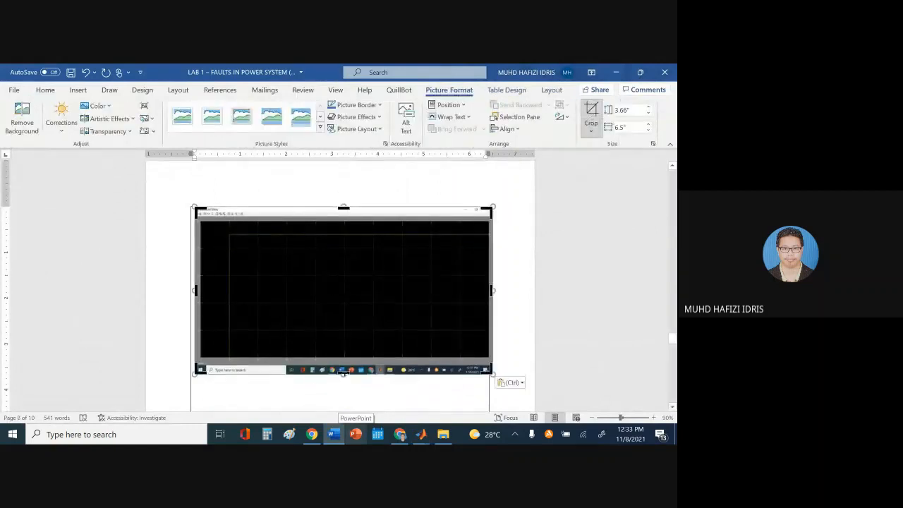
left_click_drag(344, 373, 351, 364)
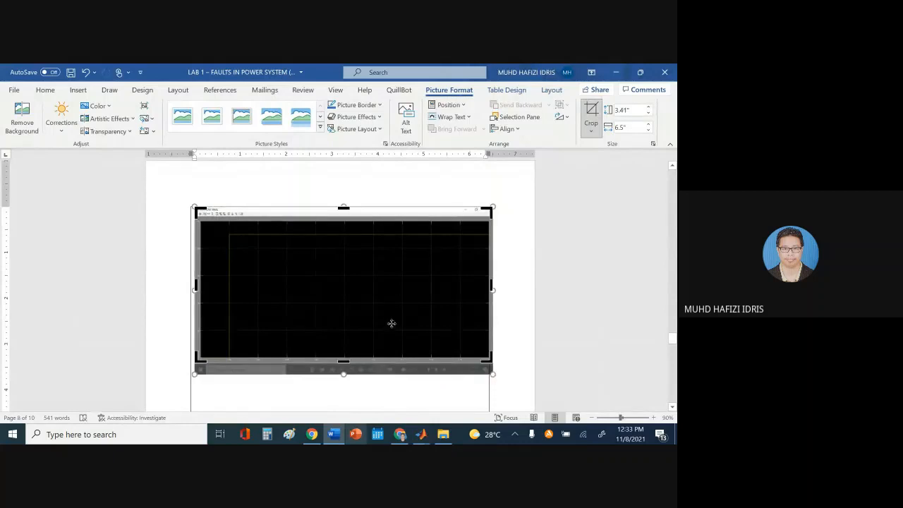
left_click(376, 407)
Shrink the rms picture to 2.52" × 5.28" and resize the Current AC waveform picture
left_click(299, 262)
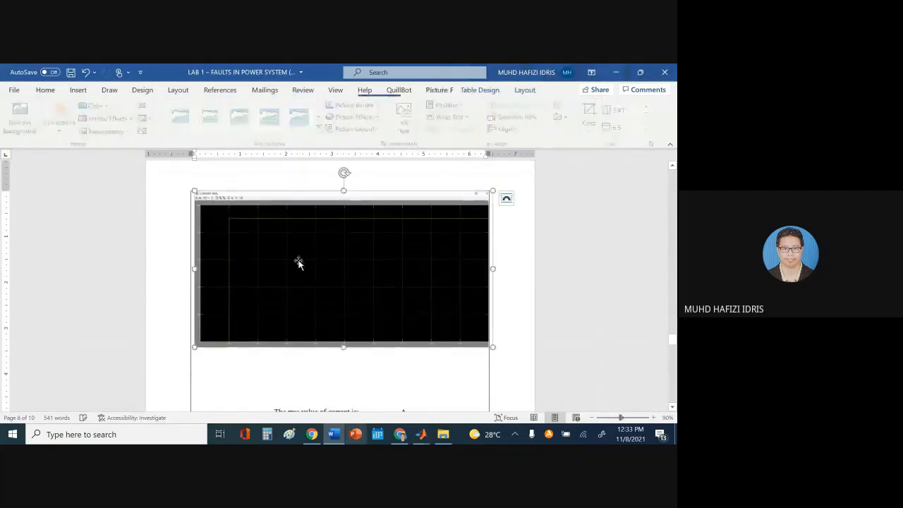
left_click_drag(197, 200, 231, 216)
scroll(330, 274, "up", 5)
left_click(336, 280)
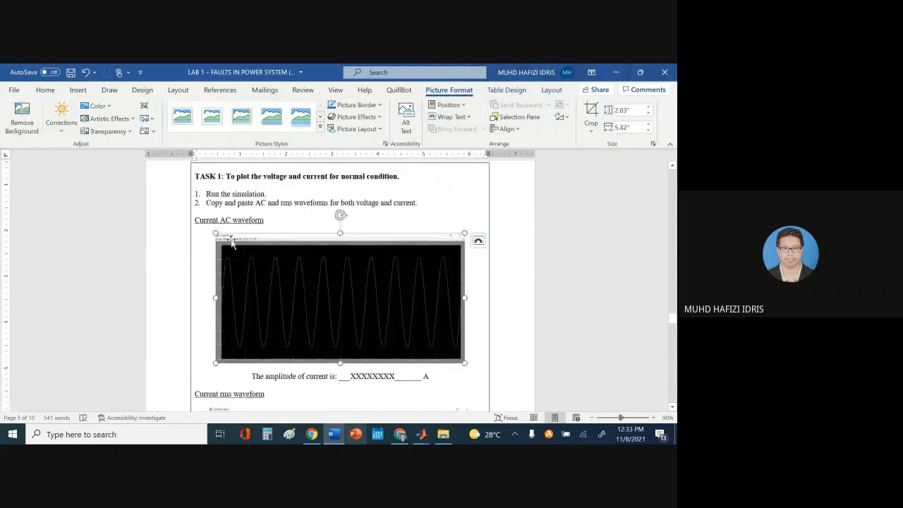
scroll(296, 316, "down", 3)
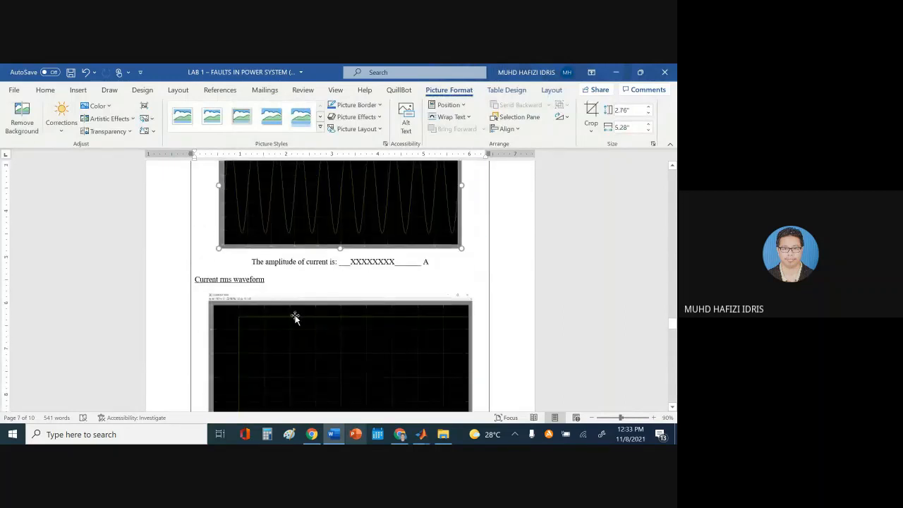
left_click(218, 309)
left_click_drag(208, 292, 241, 310)
scroll(549, 343, "down", 3)
scroll(548, 341, "up", 2)
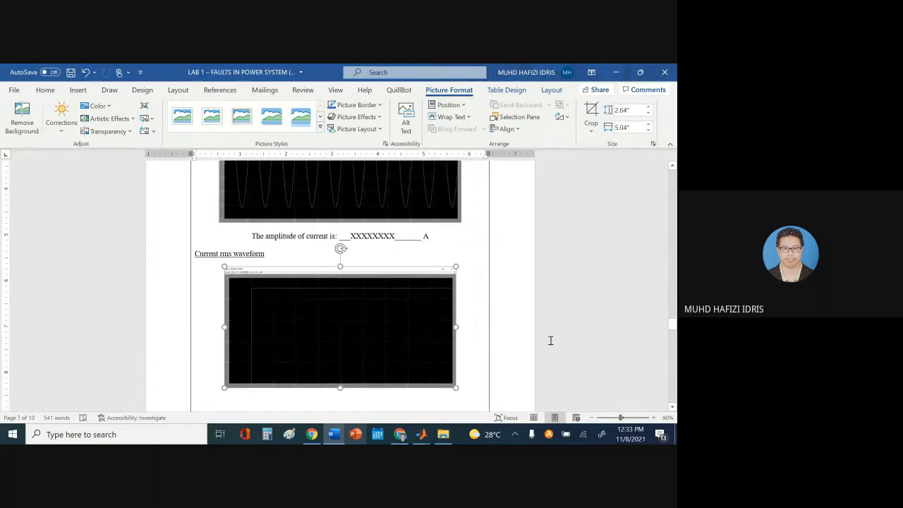
left_click_drag(341, 384, 341, 379)
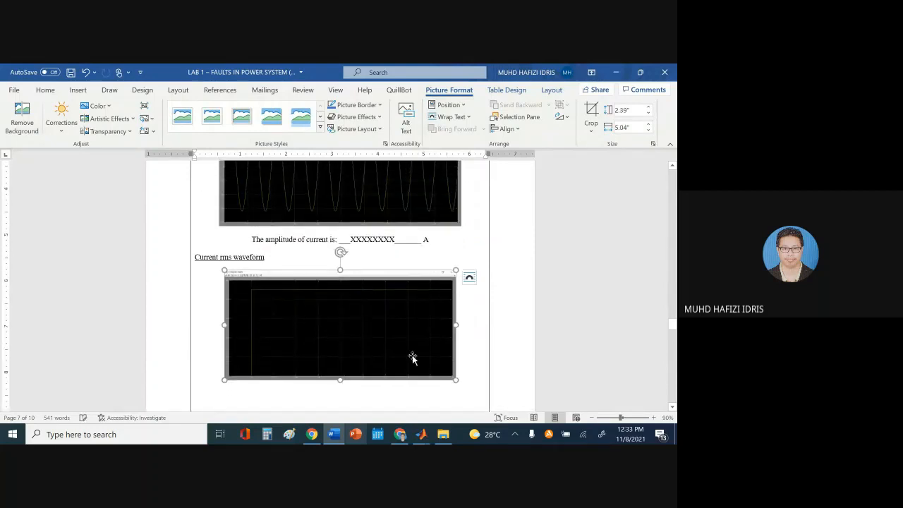
scroll(370, 323, "up", 4)
left_click(371, 323)
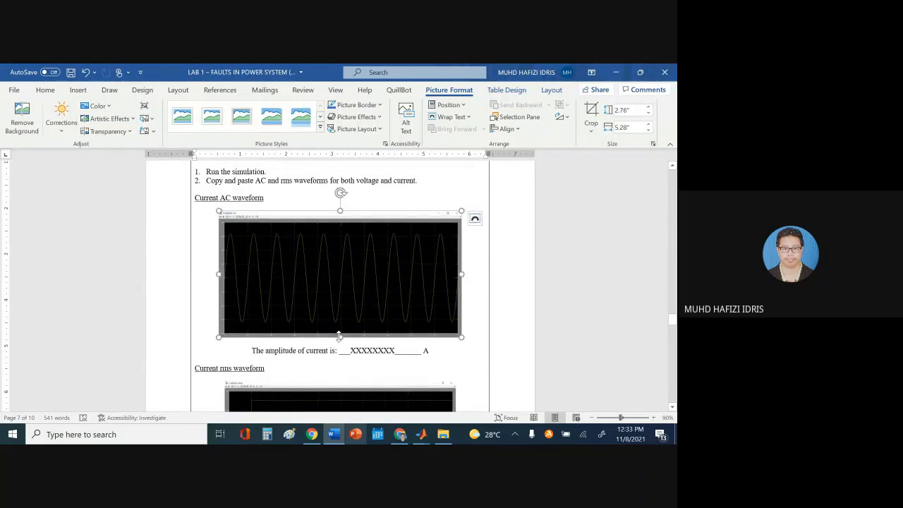
left_click_drag(339, 335, 339, 326)
scroll(534, 306, "down", 5)
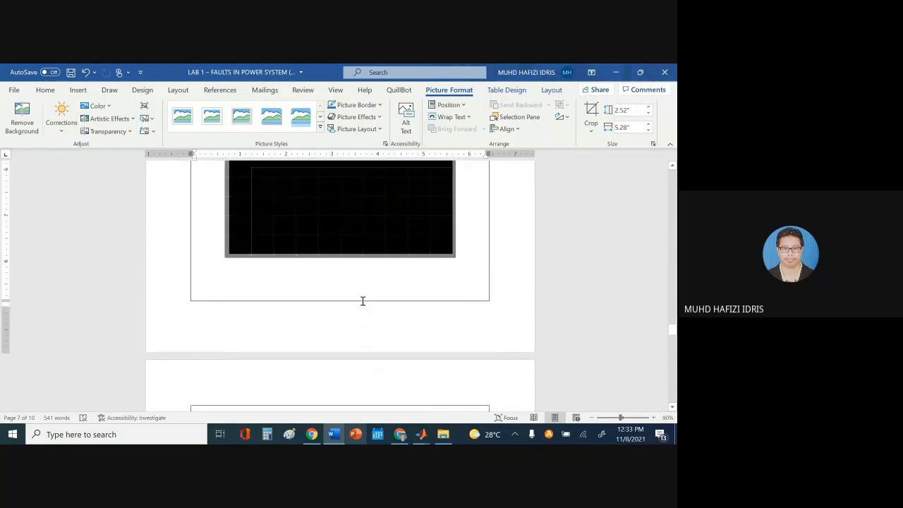
Remove the empty lines above the rms value sentence and push Voltage AC waveform to the next page
left_click(365, 289)
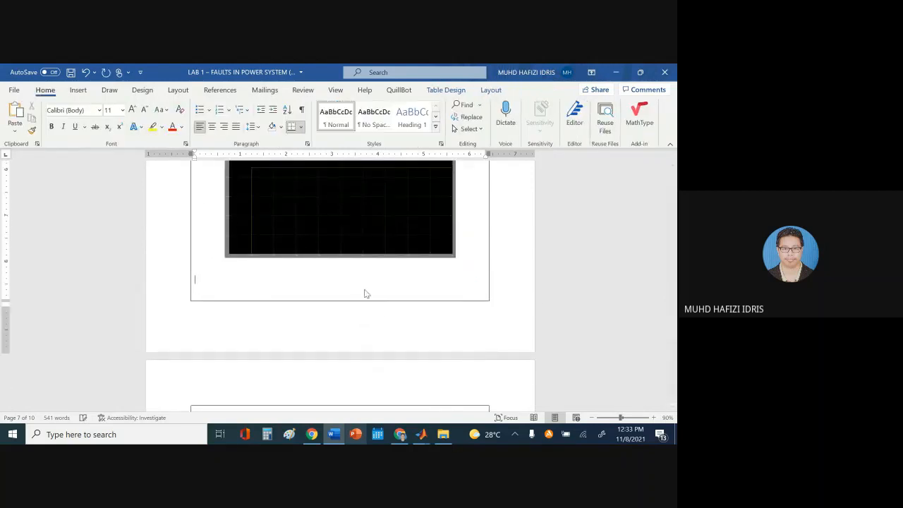
key("BackSpace")
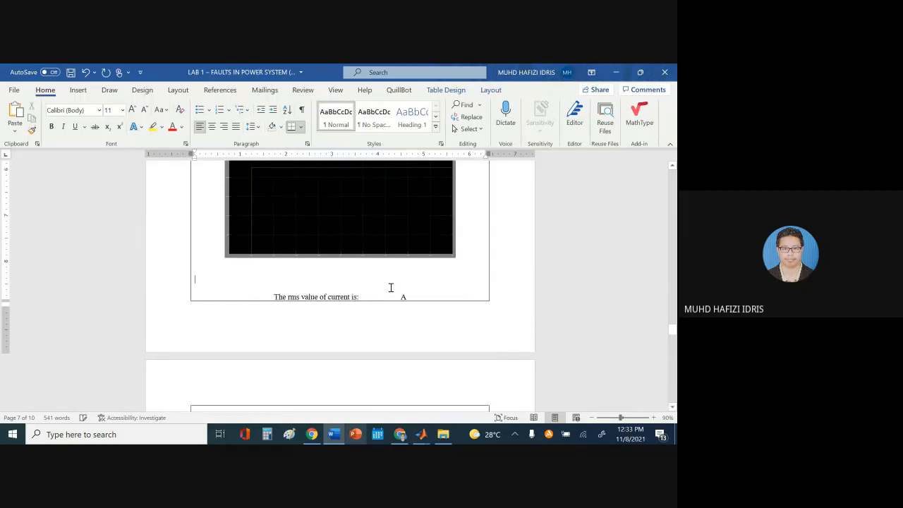
key("BackSpace")
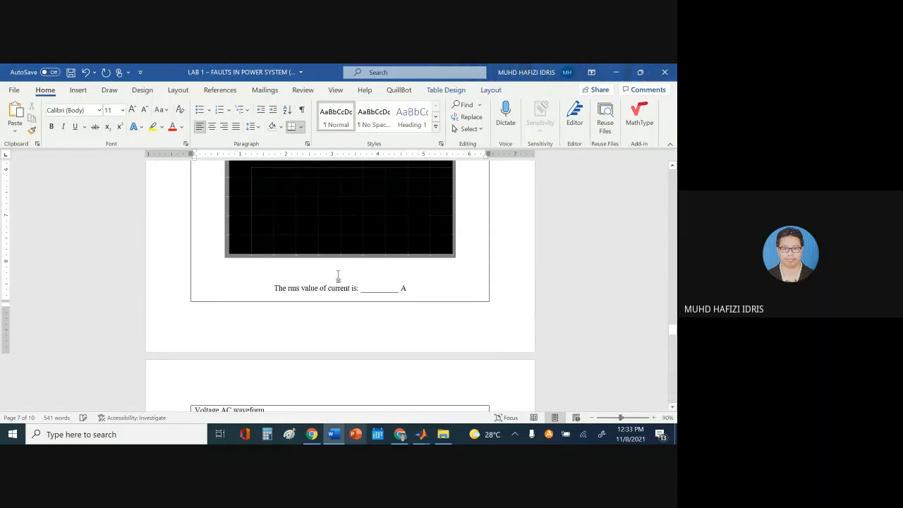
key("BackSpace")
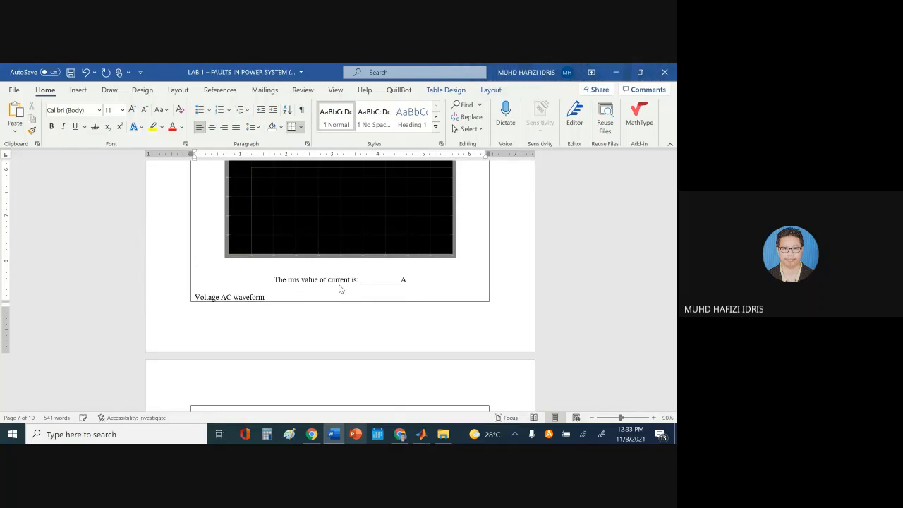
left_click(241, 288)
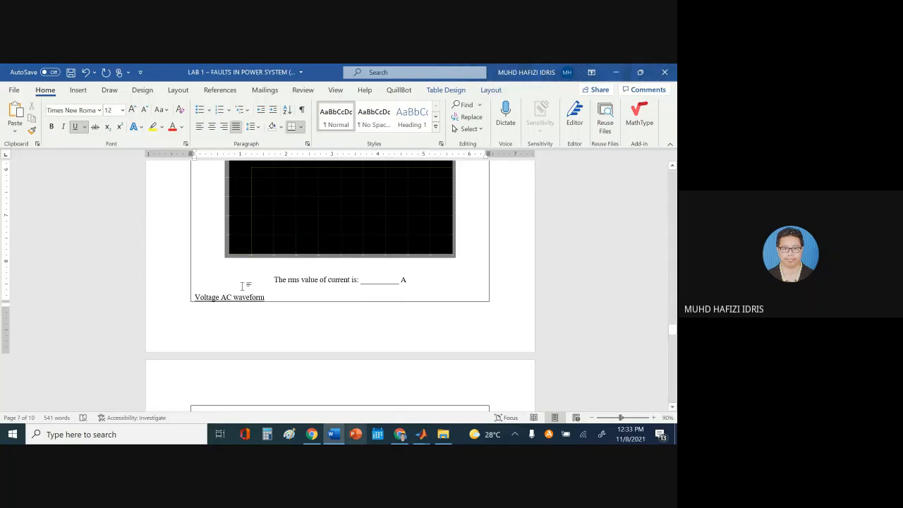
key("Return")
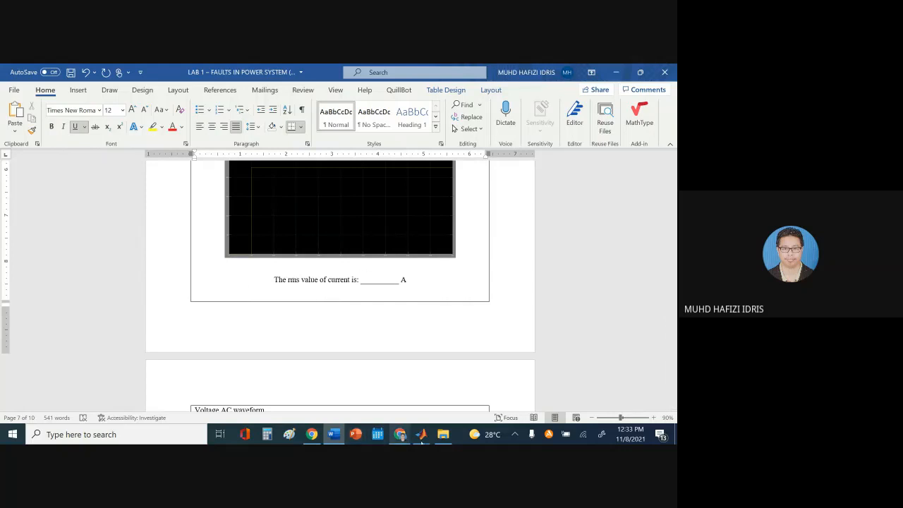
Bring up the CURRENT RMS scope and zoom repeatedly into its flat trace, which reads about 225
mouse_move(421, 433)
left_click(531, 397)
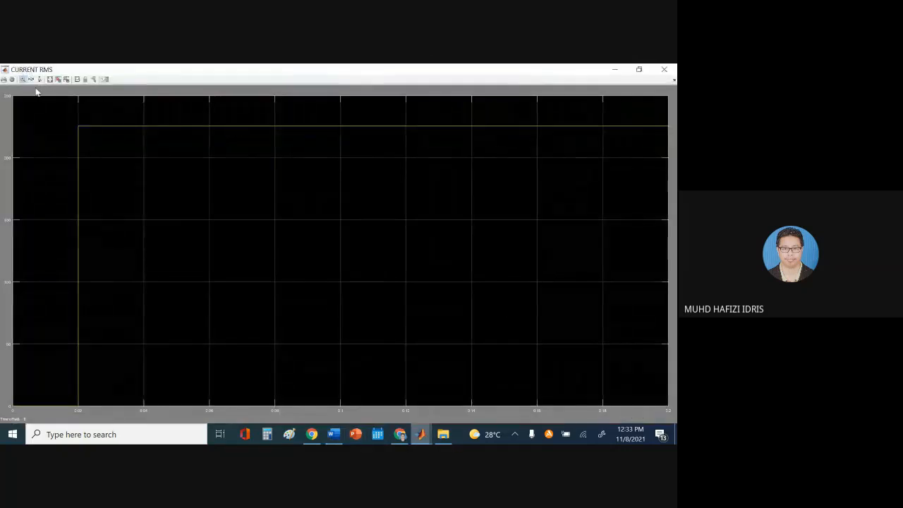
left_click_drag(460, 122, 493, 146)
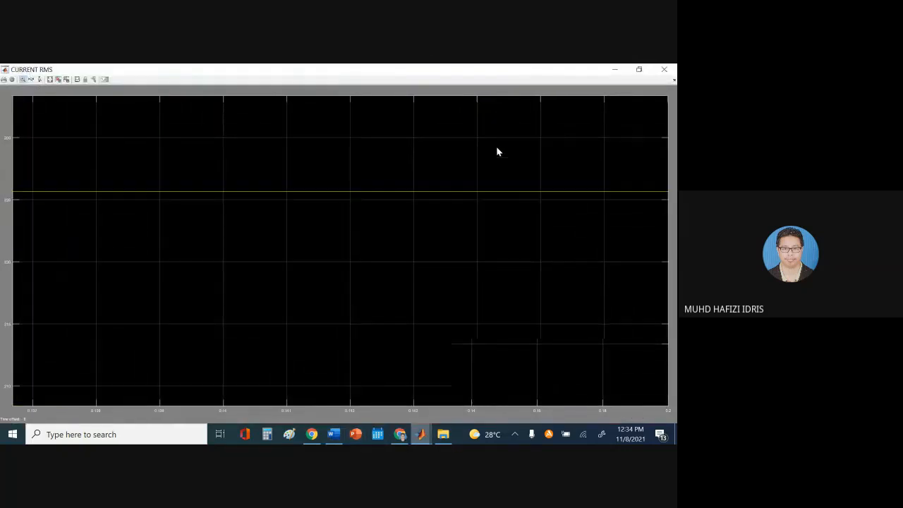
left_click_drag(429, 180, 492, 222)
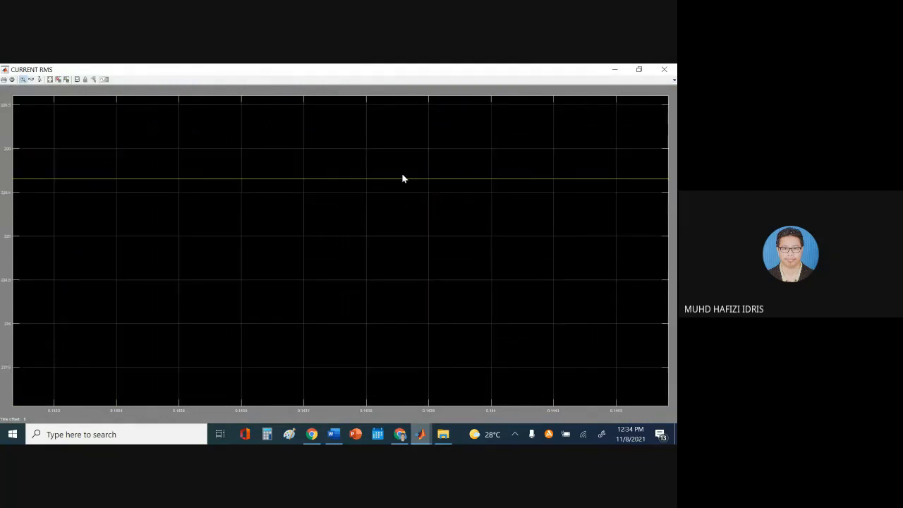
left_click_drag(450, 193, 462, 199)
left_click_drag(369, 195, 446, 248)
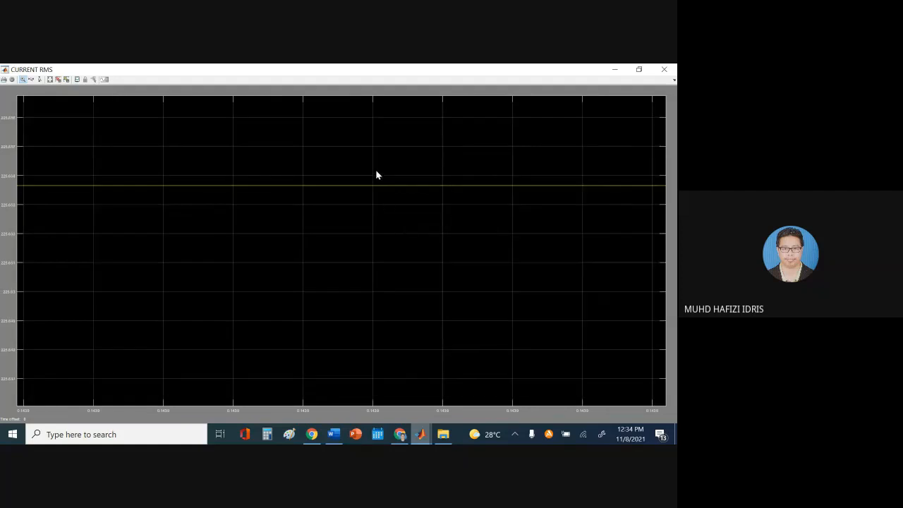
left_click_drag(375, 169, 462, 211)
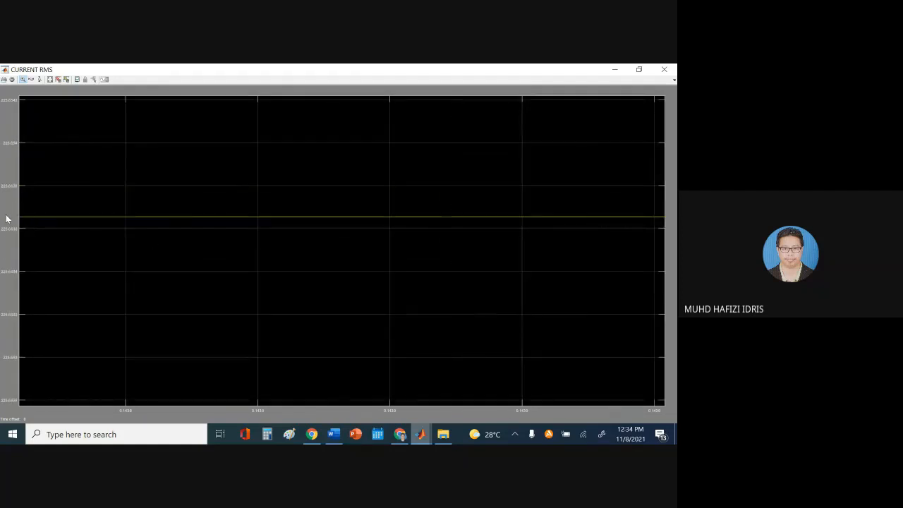
Fill the Word rms current blank with an XXXXXXXX placeholder
left_click(383, 384)
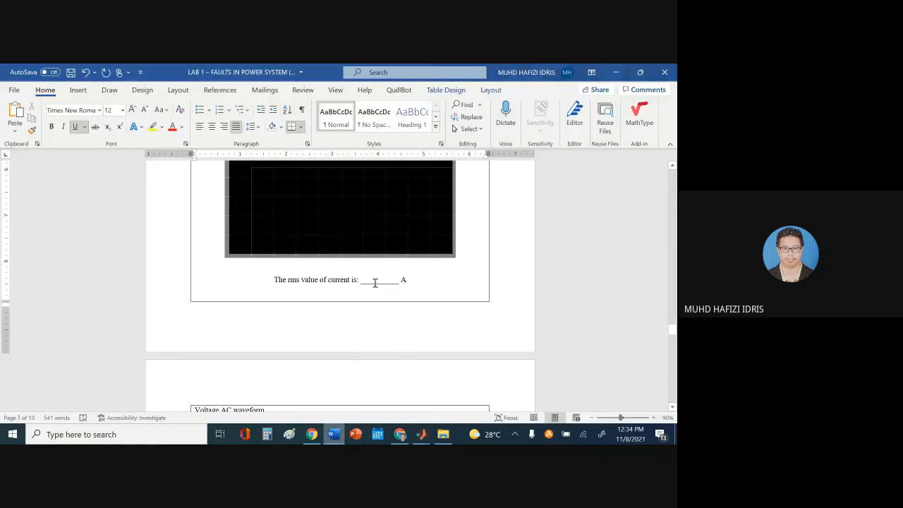
left_click(373, 281)
type("XXXXXXXX")
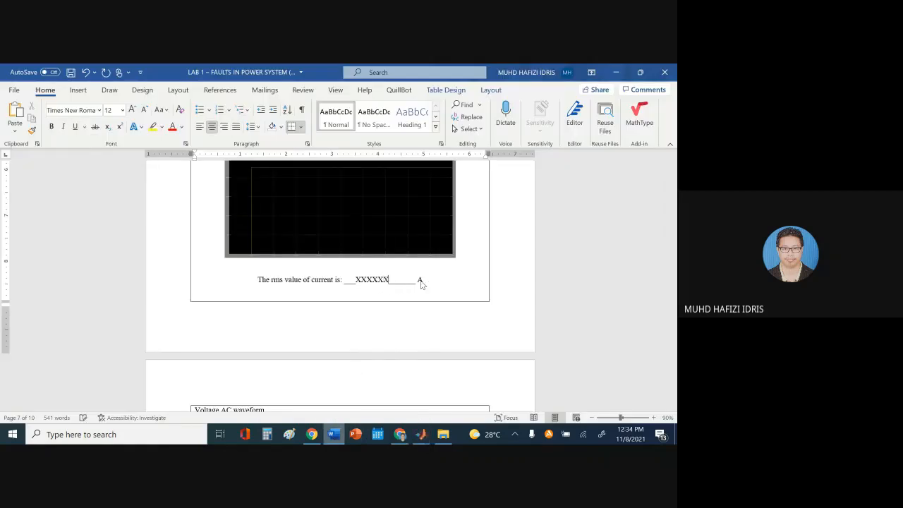
scroll(449, 298, "up", 6)
scroll(454, 298, "up", 1)
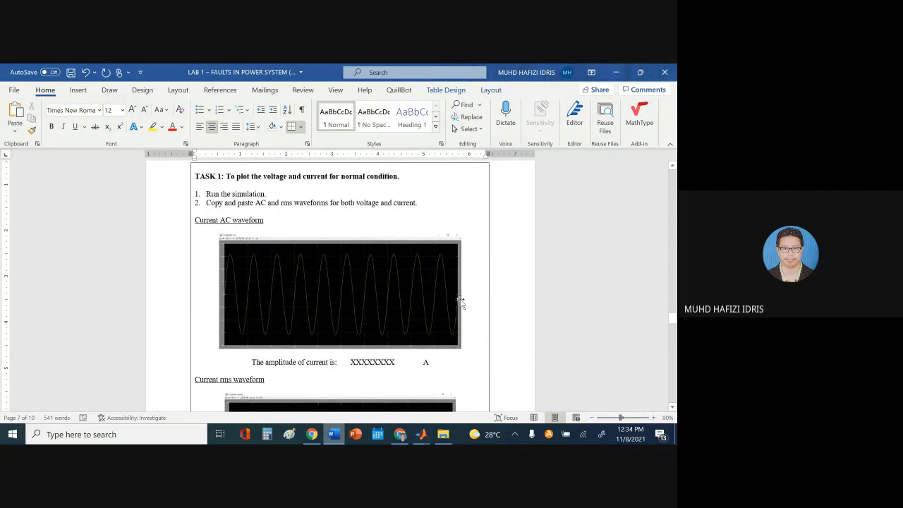
Move the Voltage AC waveform heading down one line
scroll(476, 305, "down", 5)
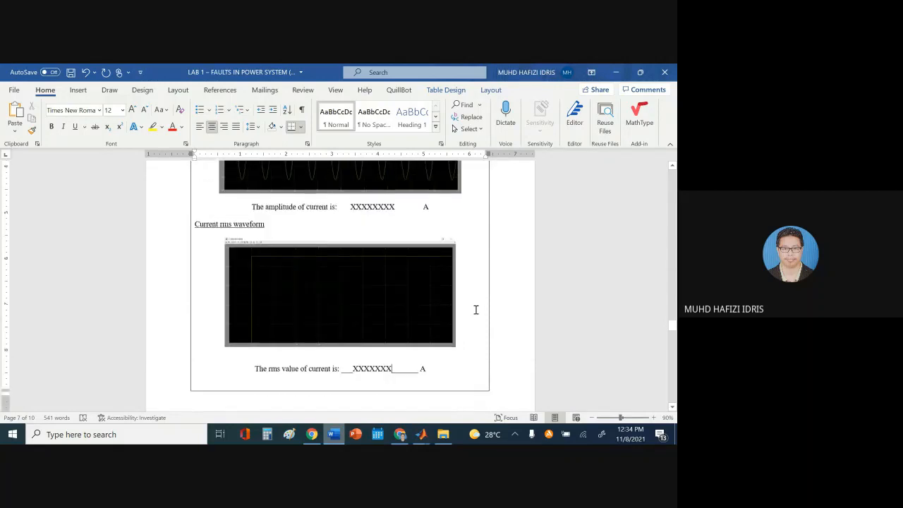
scroll(475, 309, "down", 5)
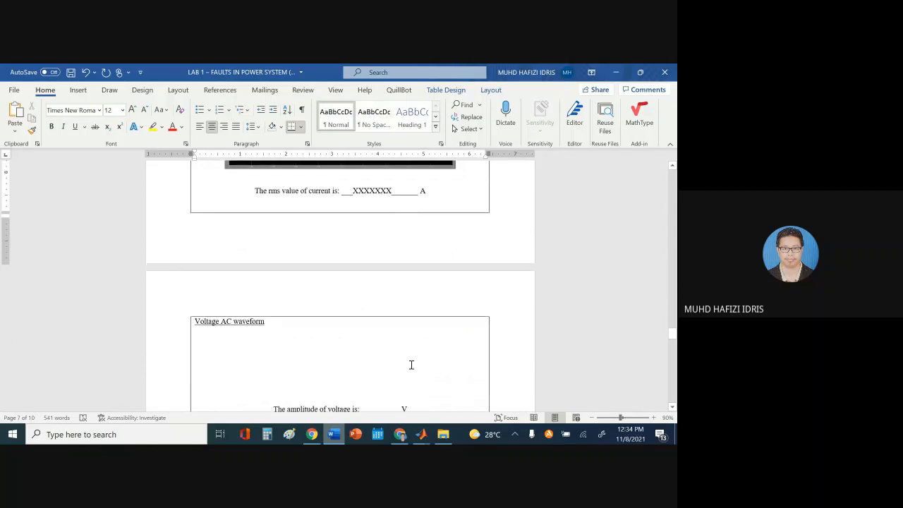
left_click(280, 320)
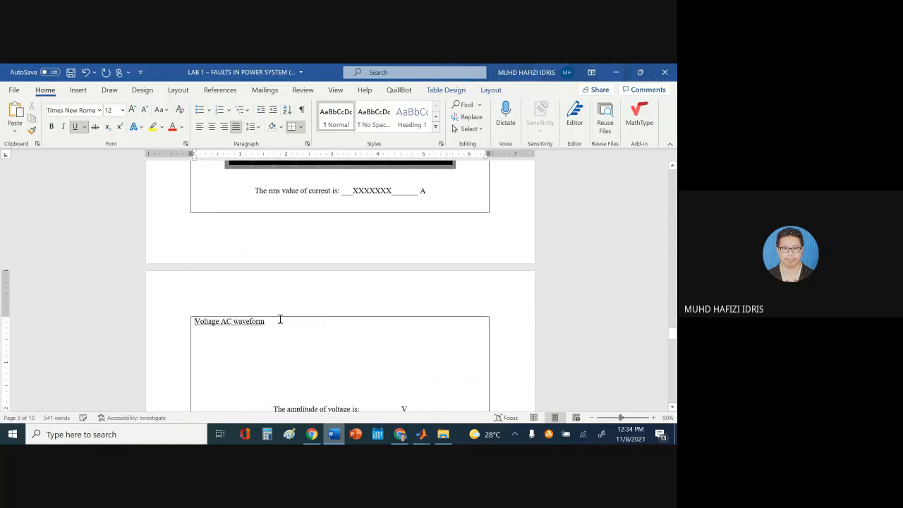
key("Return")
left_click(423, 436)
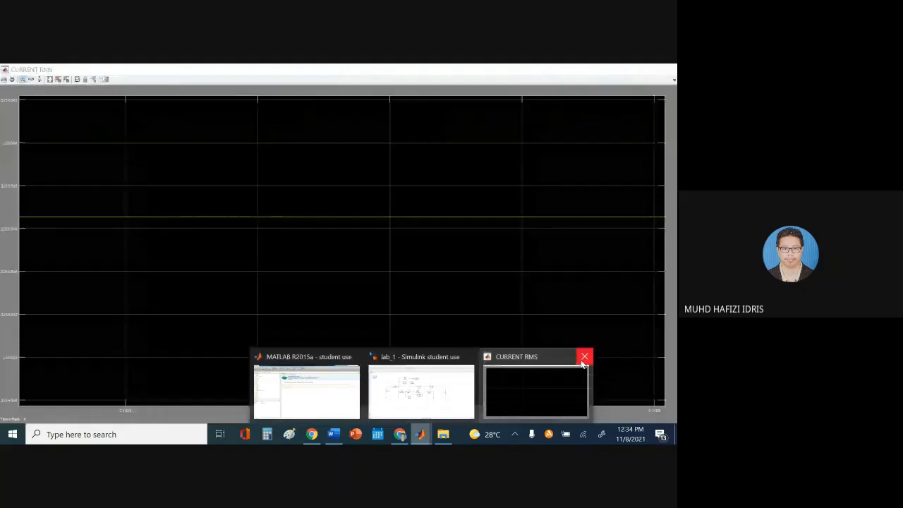
Close CURRENT RMS, then open lab_1's VOLTAGE AC scope autoscaled to the full sine wave
left_click(584, 357)
left_click(464, 391)
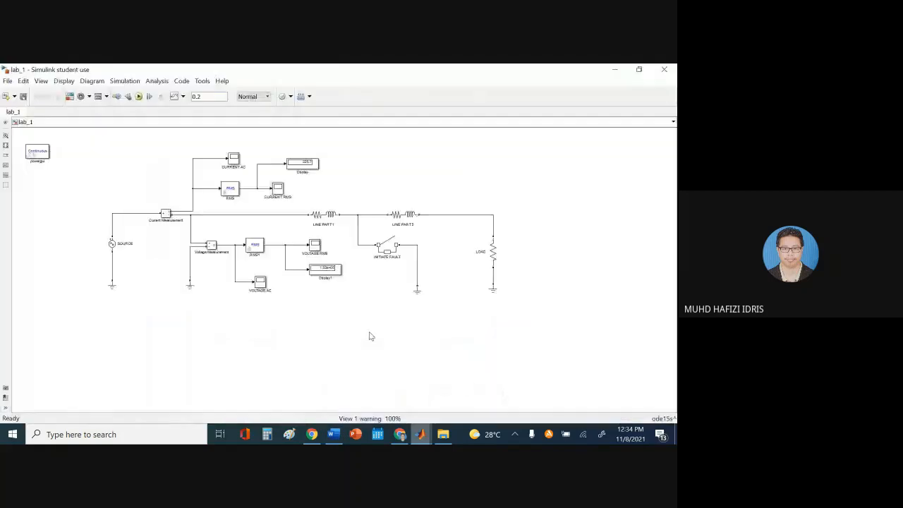
double_click(260, 282)
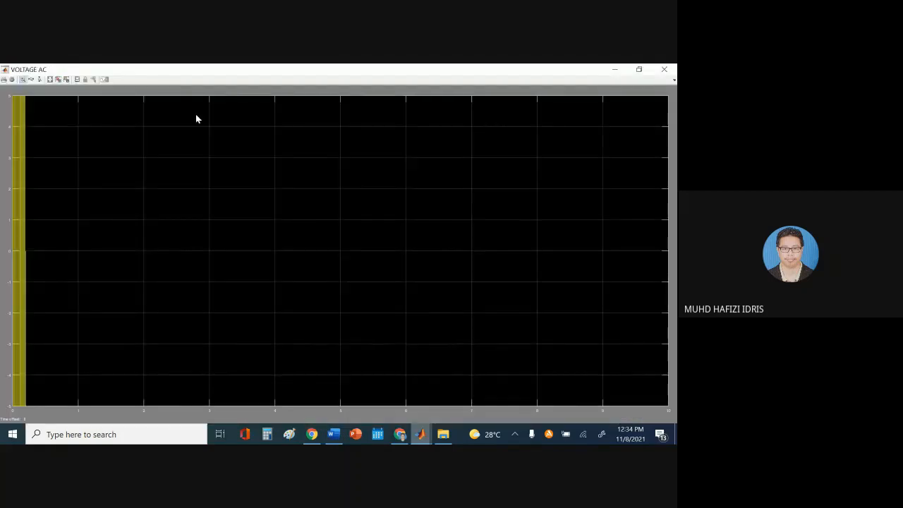
left_click(50, 80)
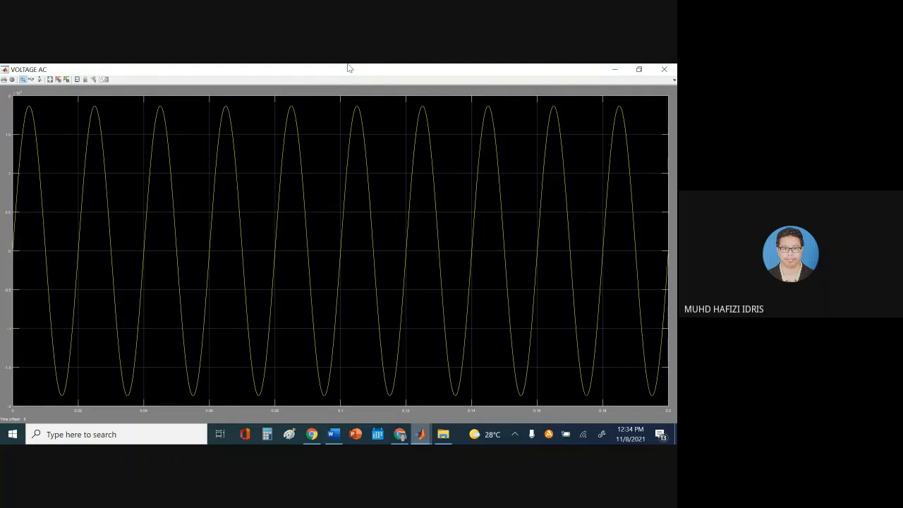
left_click(333, 434)
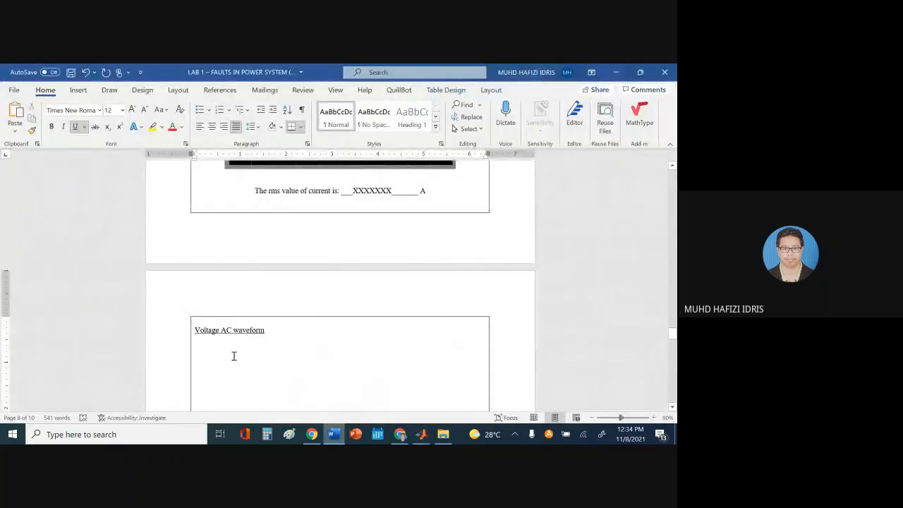
Paste the voltage scope screenshot under its heading and crop the taskbar strip off its bottom
key("ctrl+v")
left_click(351, 263)
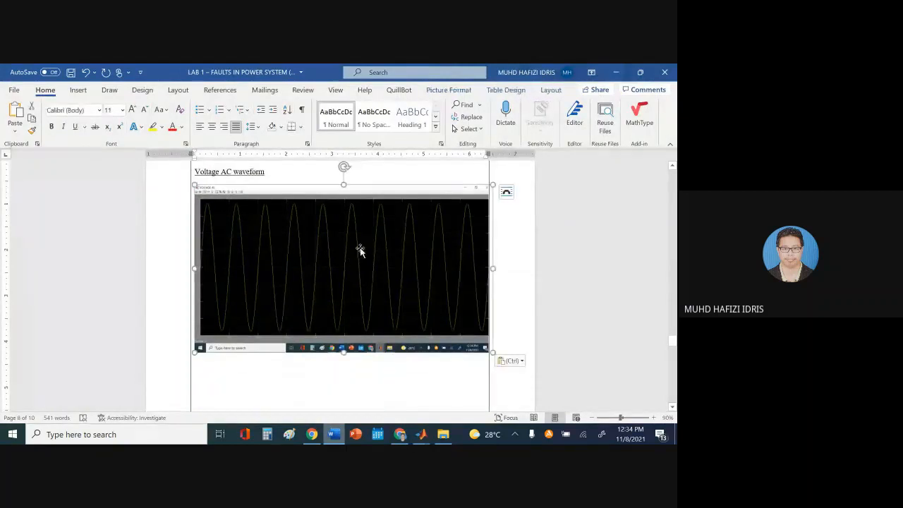
double_click(338, 225)
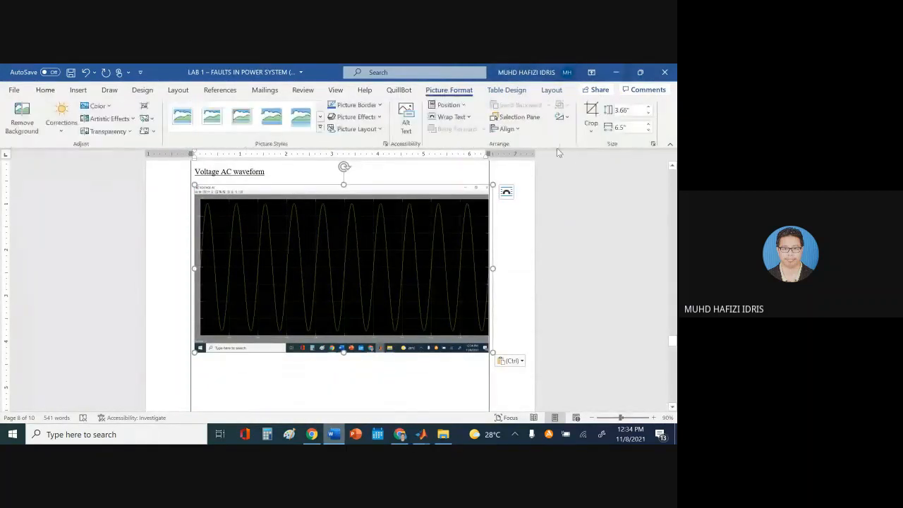
left_click(591, 112)
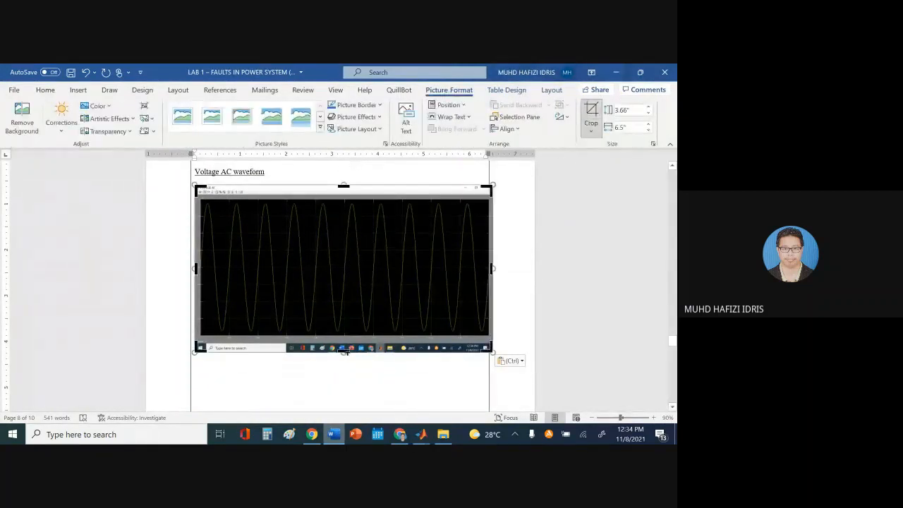
left_click_drag(344, 351, 351, 340)
left_click(351, 373)
Shrink the screenshot to 2.95" × 5.6", centre it, and delete the empty lines below
left_click(360, 306)
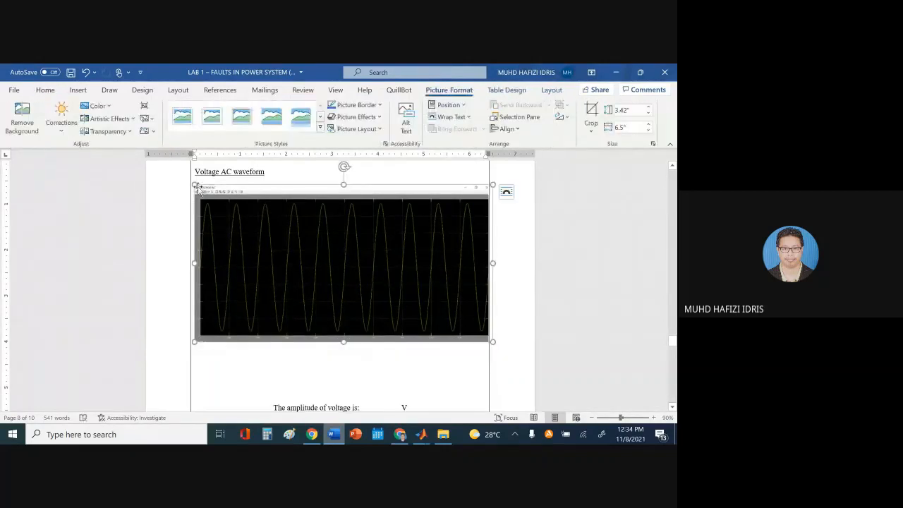
left_click_drag(196, 187, 228, 204)
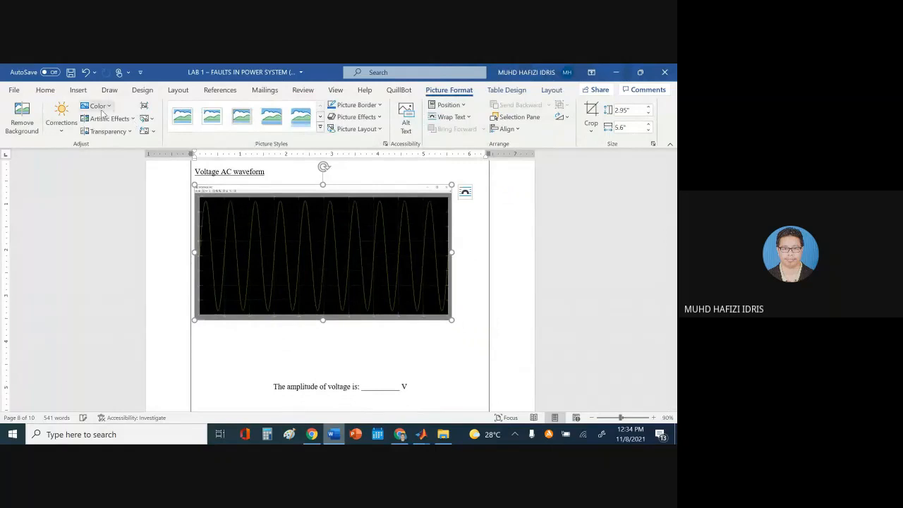
left_click(46, 90)
left_click(211, 126)
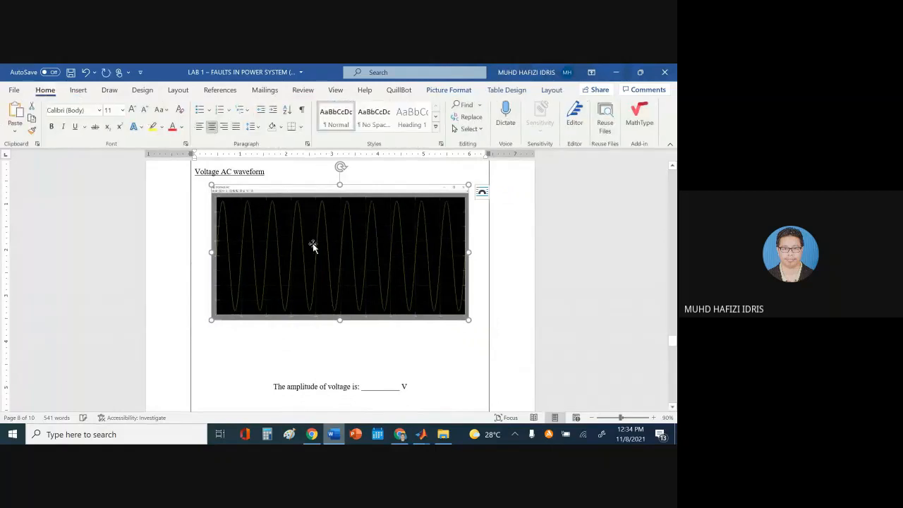
left_click(345, 371)
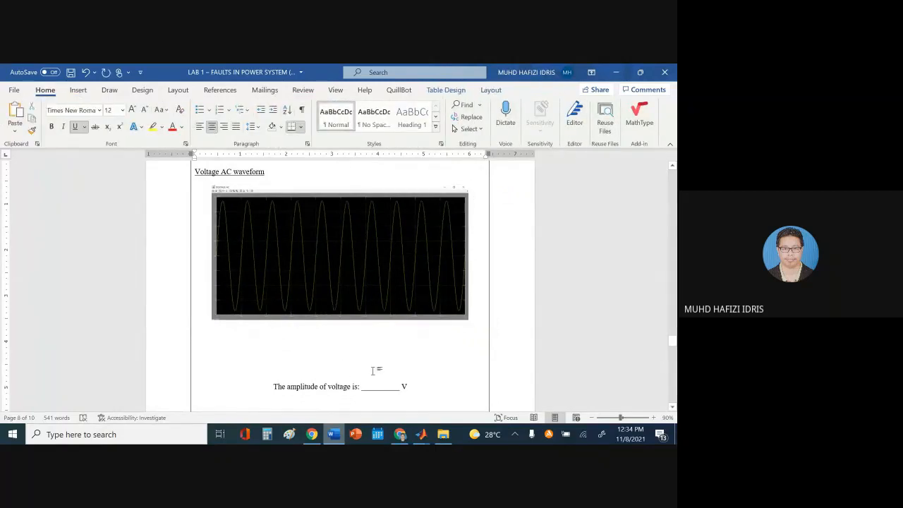
key("BackSpace")
key("BackSpace")
key("BackSpace")
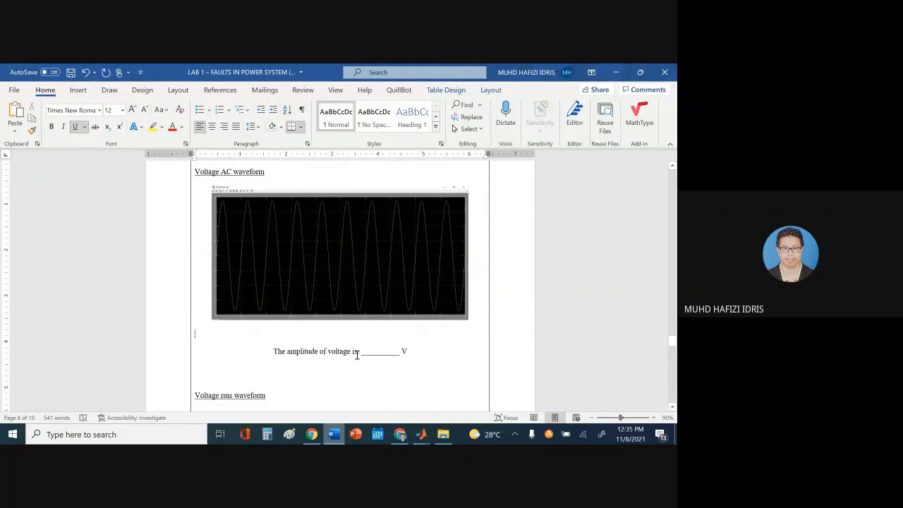
key("BackSpace")
key("BackSpace")
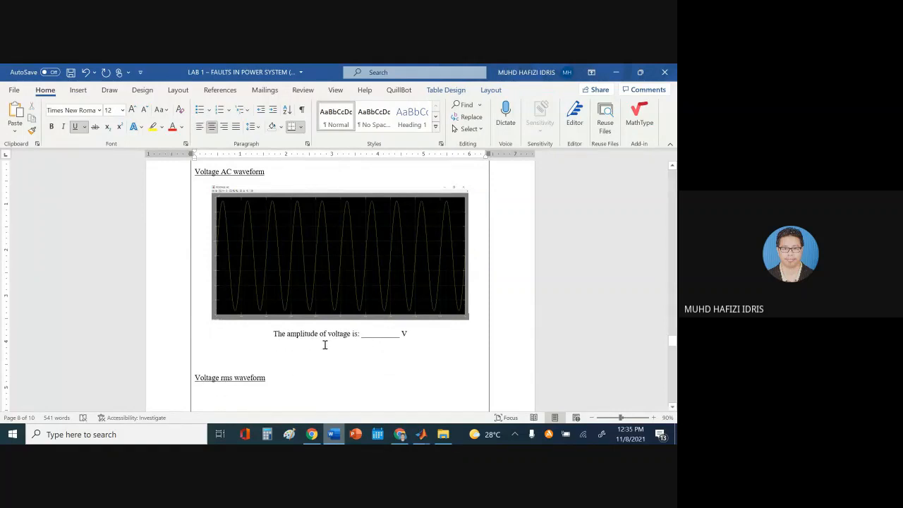
mouse_move(421, 434)
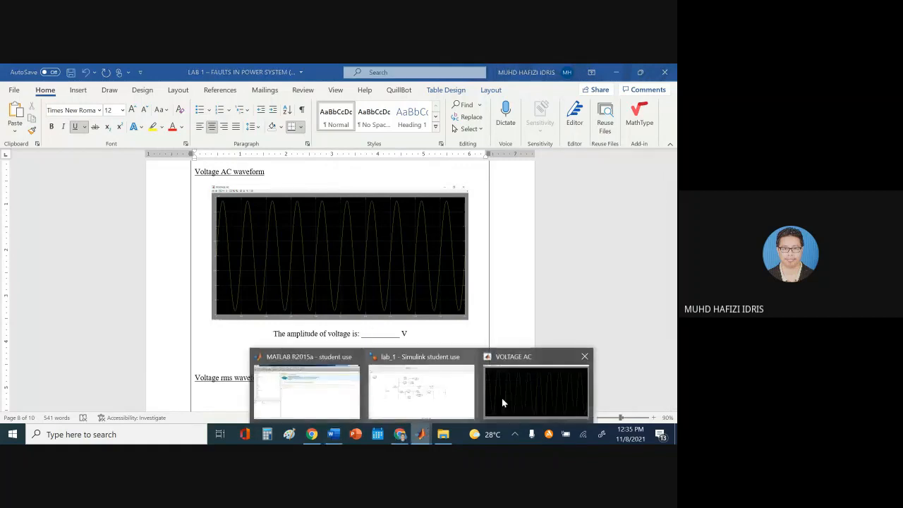
left_click(502, 399)
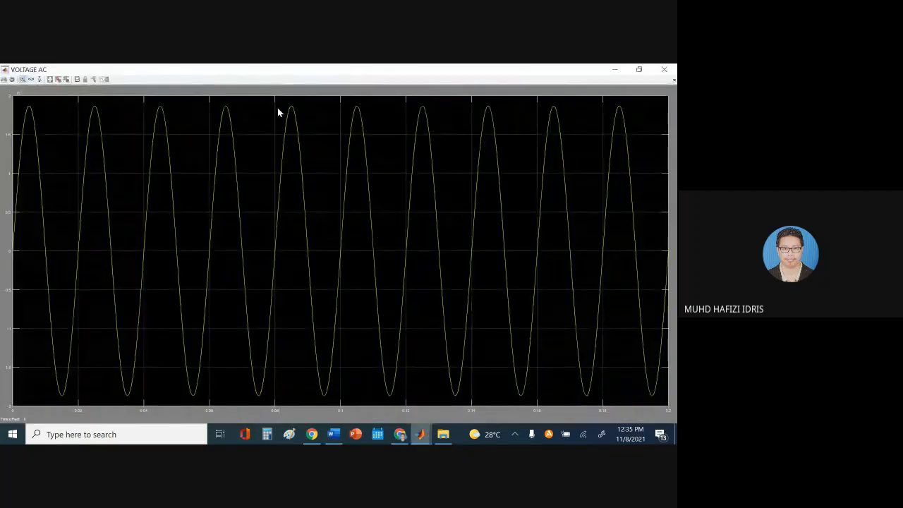
left_click_drag(278, 101, 321, 141)
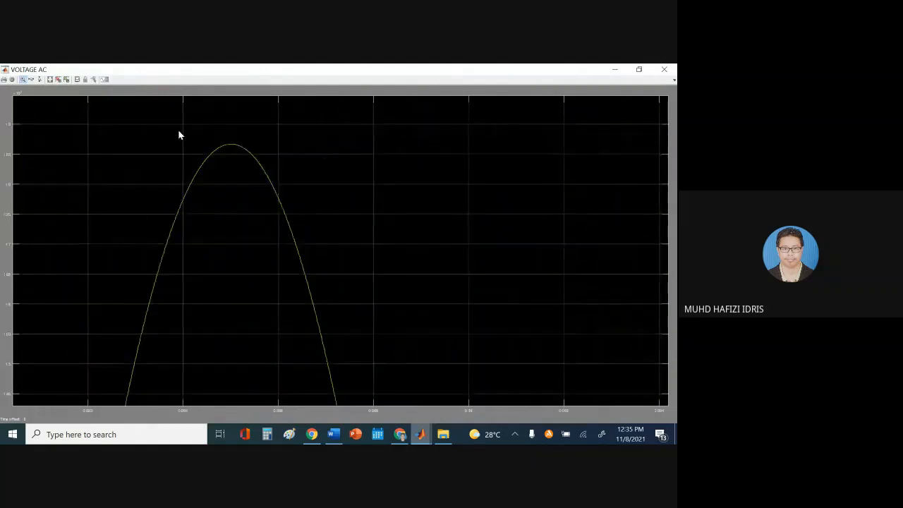
left_click_drag(158, 122, 310, 218)
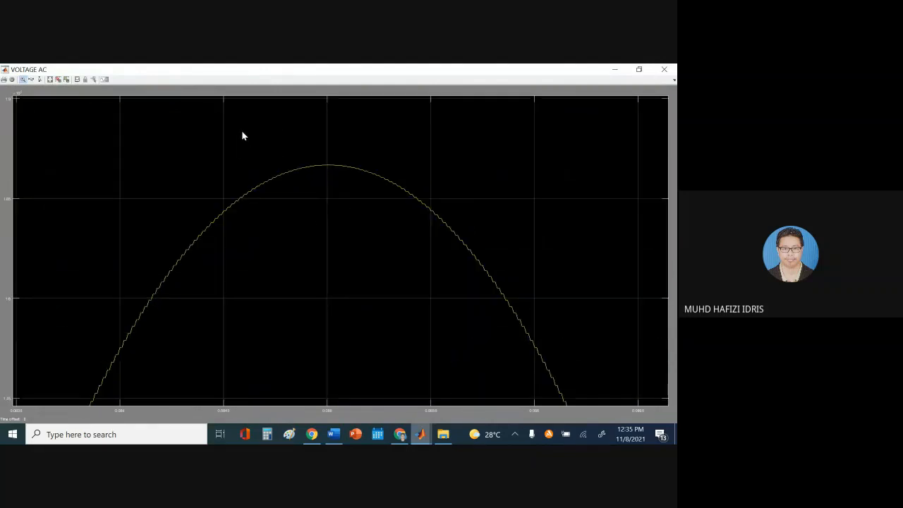
left_click_drag(241, 134, 429, 214)
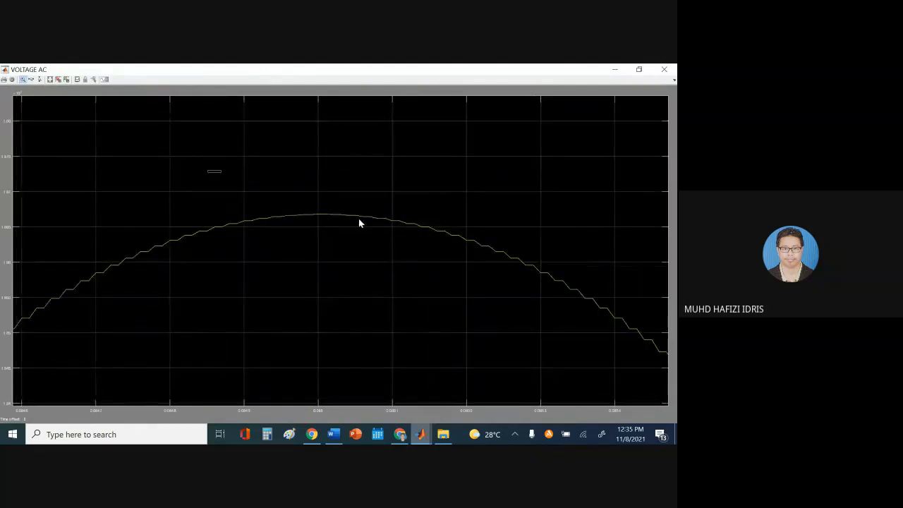
left_click_drag(359, 223, 434, 255)
left_click_drag(210, 221, 459, 289)
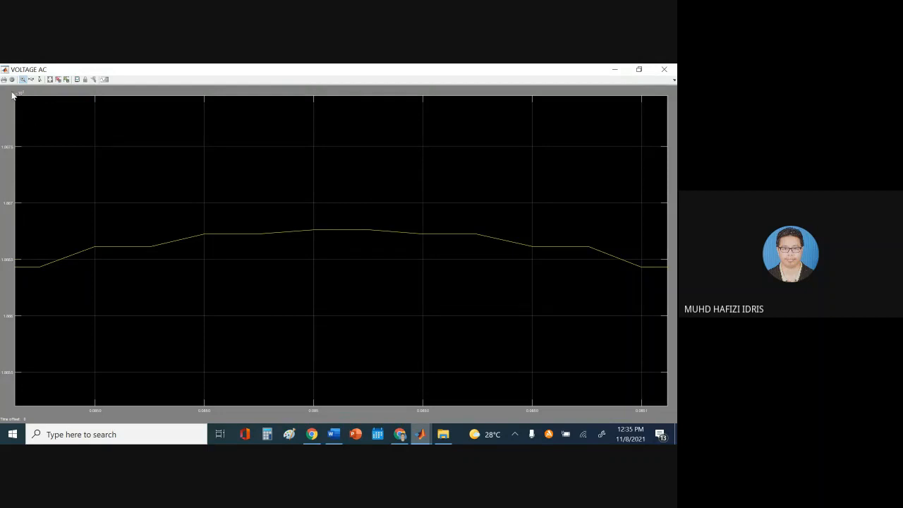
left_click(50, 79)
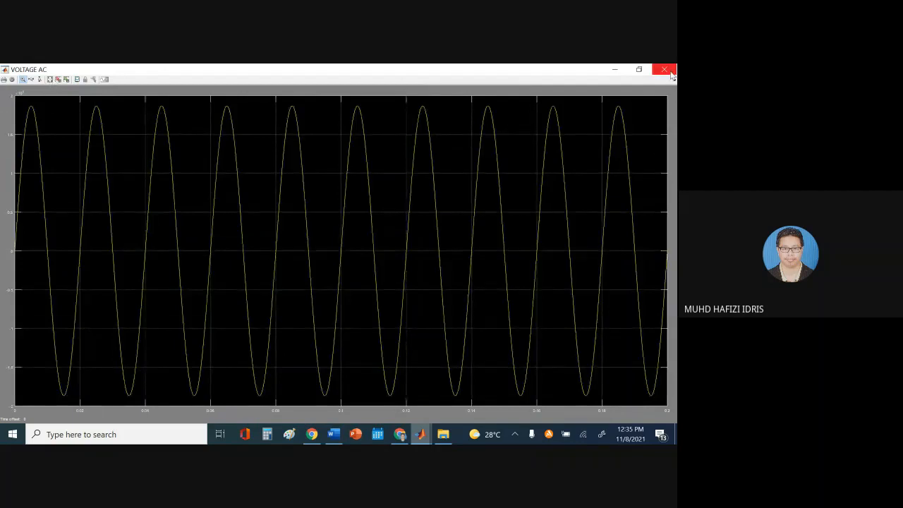
left_click(664, 69)
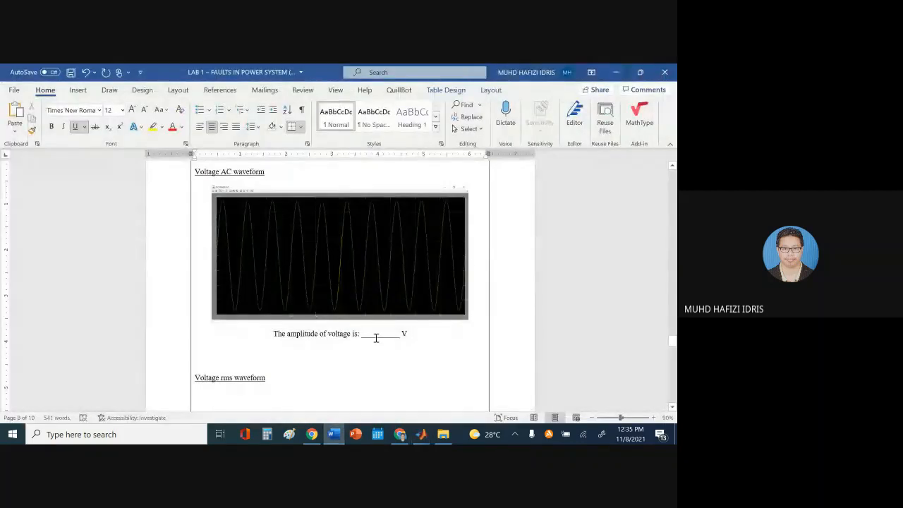
Type XXXXXX in the voltage amplitude blank and remove the blank line above Voltage rms waveform
left_click(376, 336)
type("XXXXXX")
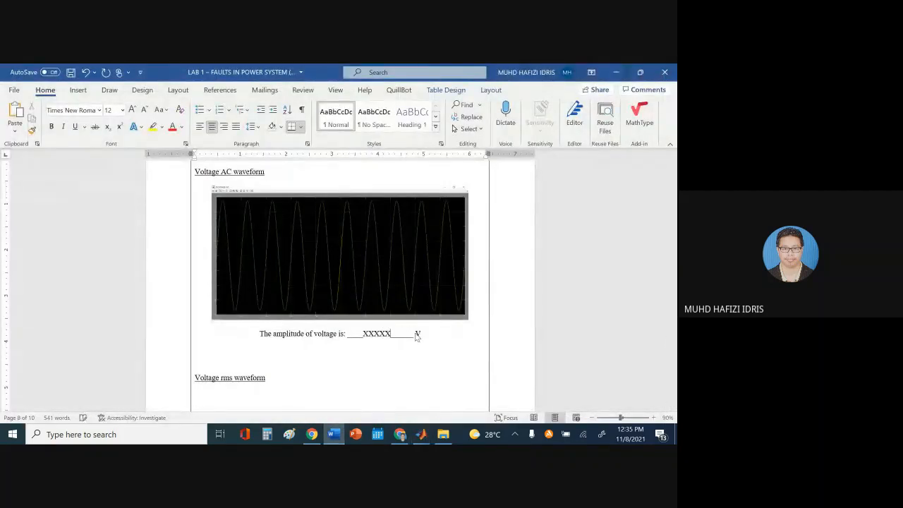
scroll(419, 333, "down", 2)
left_click(283, 291)
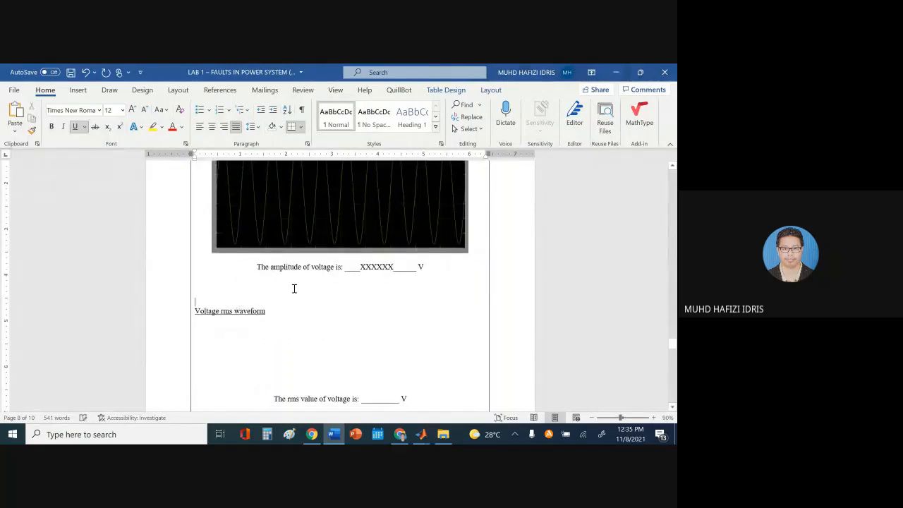
key("BackSpace")
key("BackSpace")
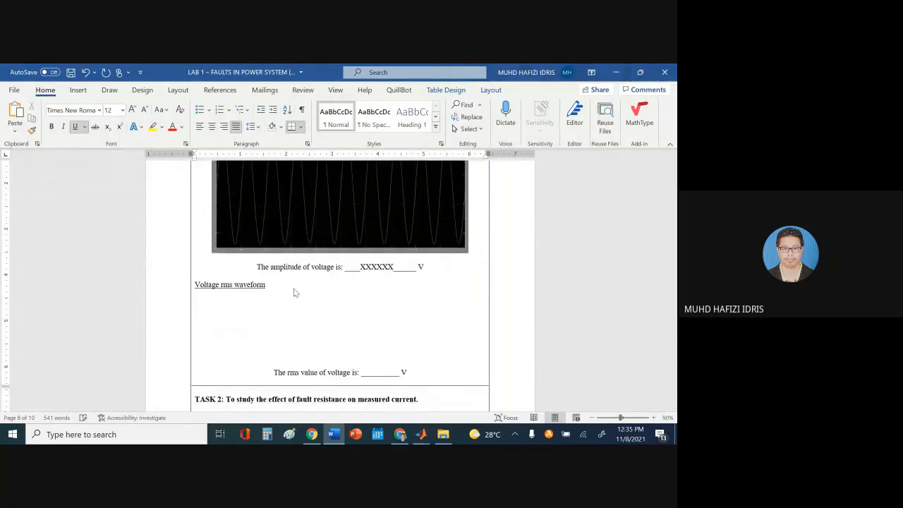
Open lab_1's VOLTAGE RMS scope with its step trace autoscaled to the axes
mouse_move(421, 434)
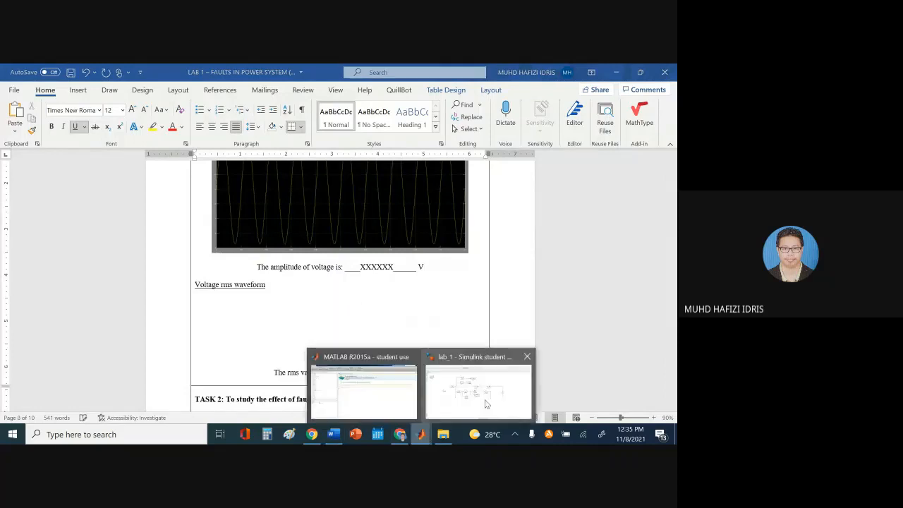
left_click(486, 404)
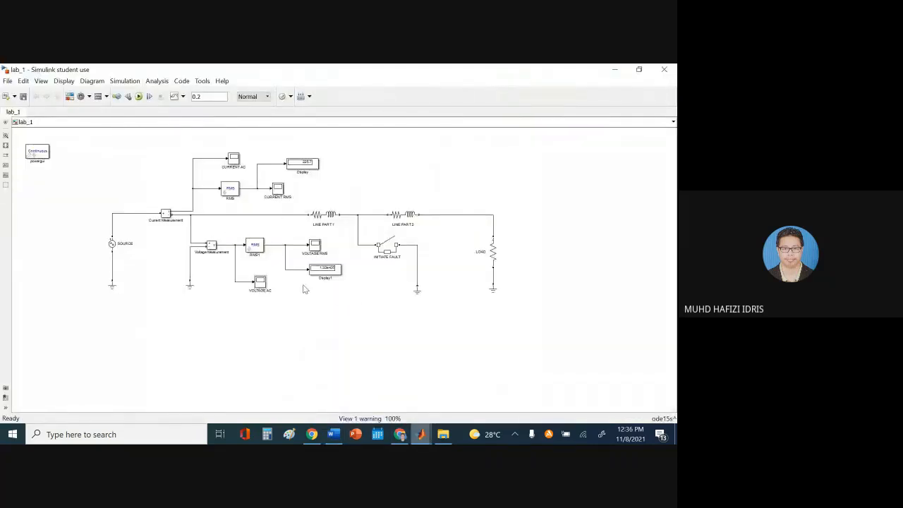
double_click(315, 245)
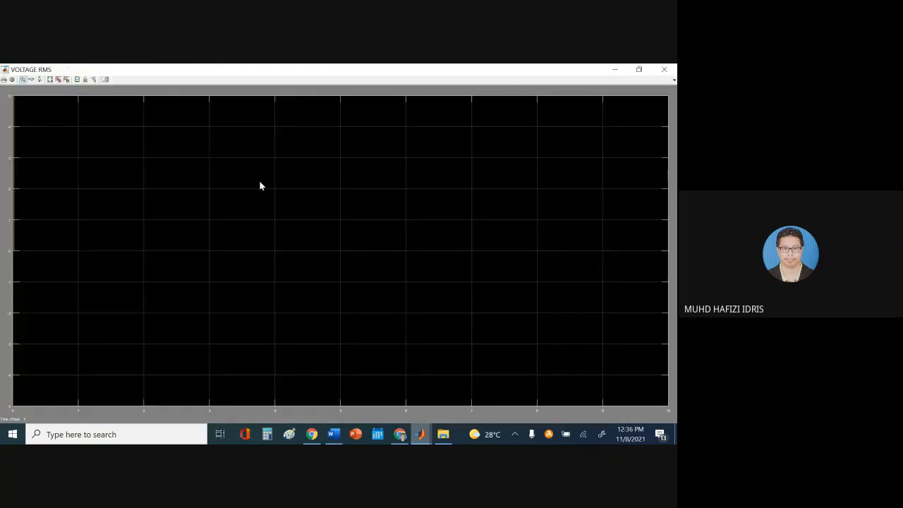
left_click(50, 80)
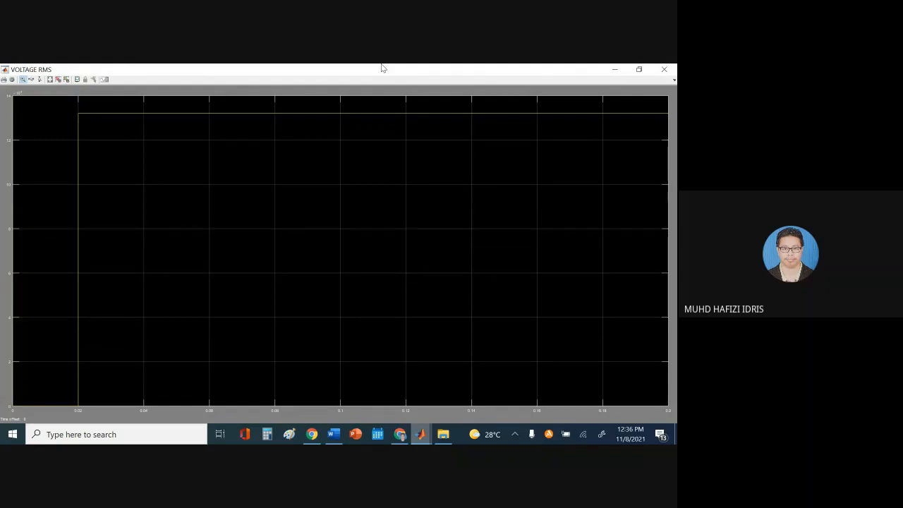
left_click(334, 434)
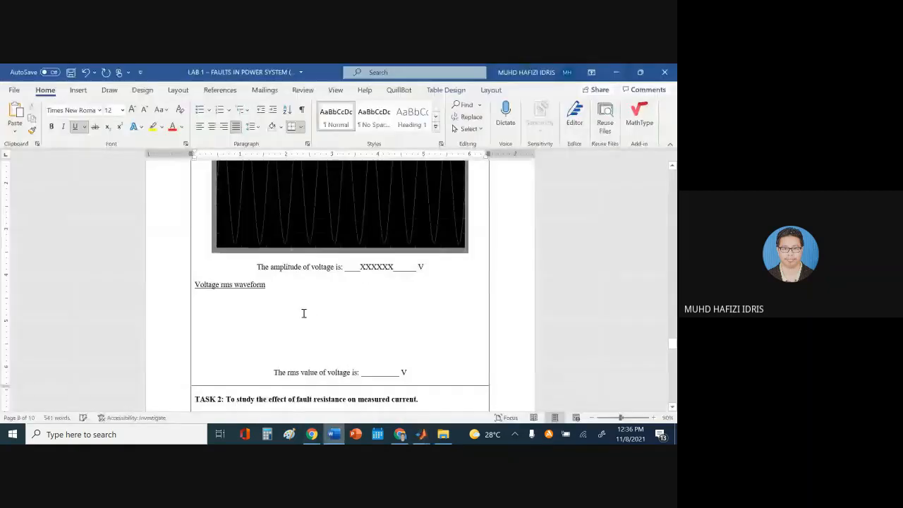
Paste the voltage rms scope screenshot under its heading and crop off the taskbar strip
left_click(237, 308)
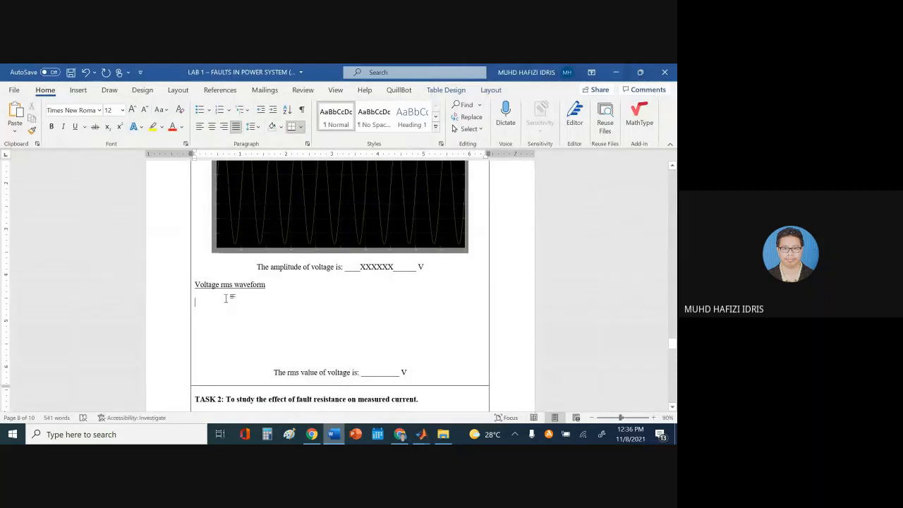
key("ctrl+v")
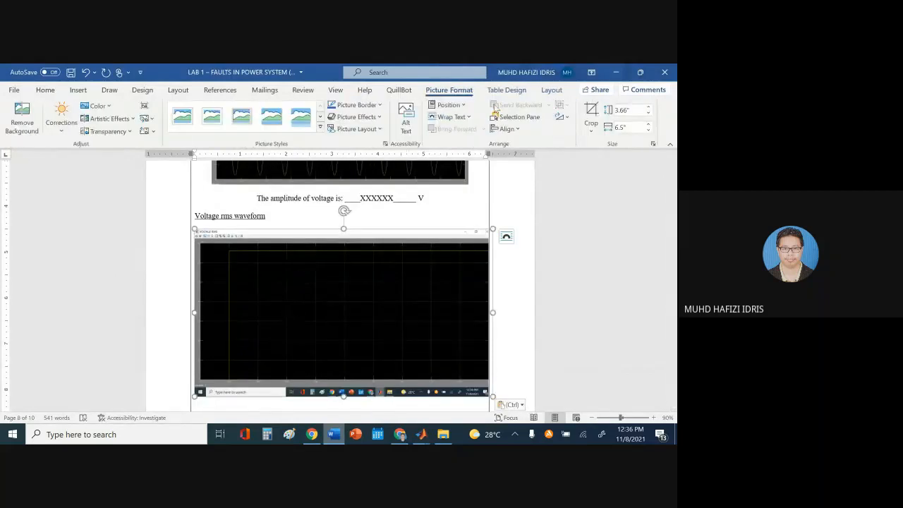
left_click(591, 112)
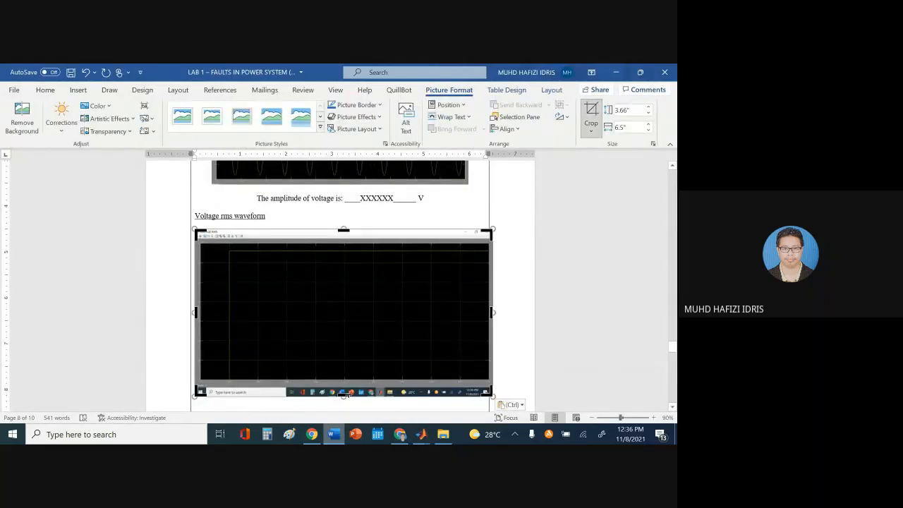
left_click_drag(345, 395, 368, 384)
left_click(550, 297)
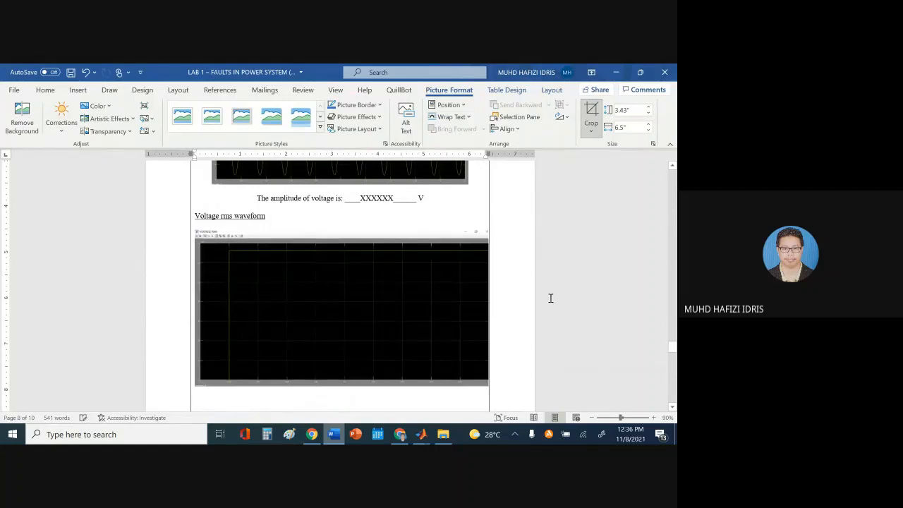
scroll(301, 218, "down", 3)
scroll(292, 285, "up", 2)
Shrink the rms waveform picture and centre it on the page
left_click(223, 206)
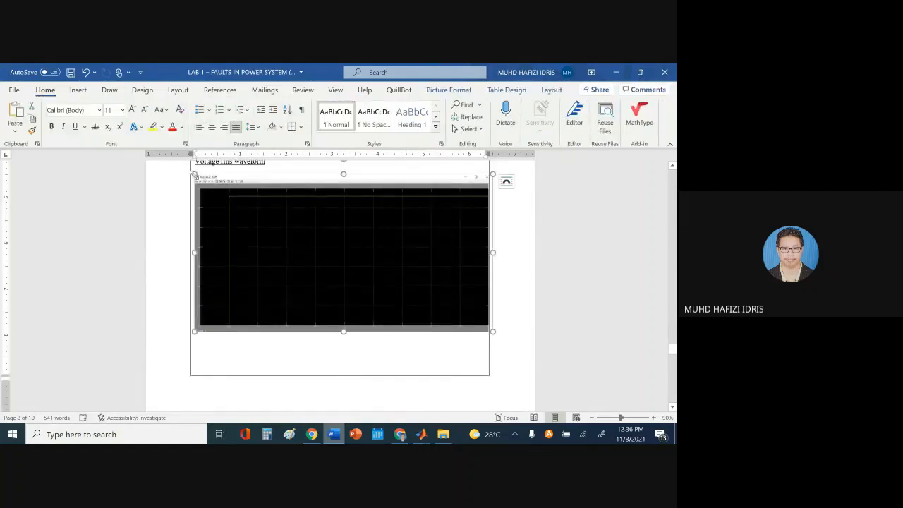
left_click_drag(194, 174, 252, 202)
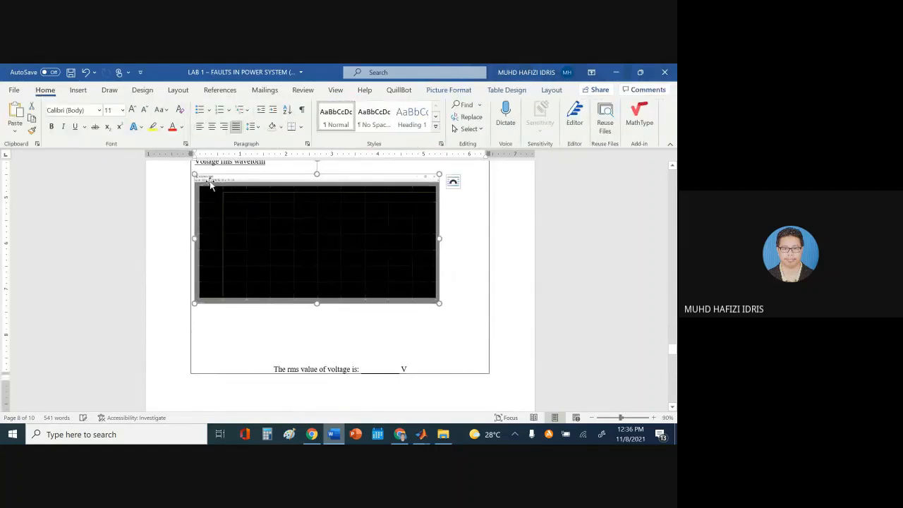
left_click(212, 126)
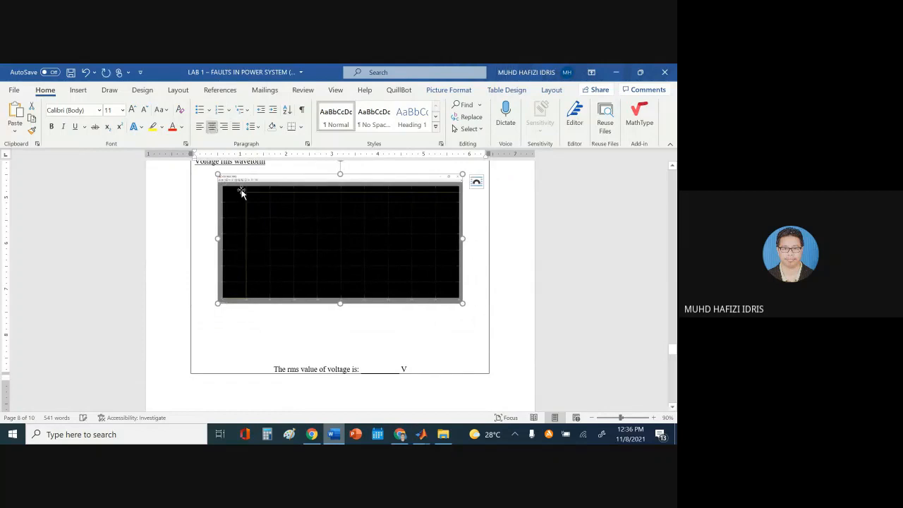
Shrink the voltage AC picture slightly and delete the blank lines under the rms picture
scroll(271, 212, "up", 5)
left_click(286, 215)
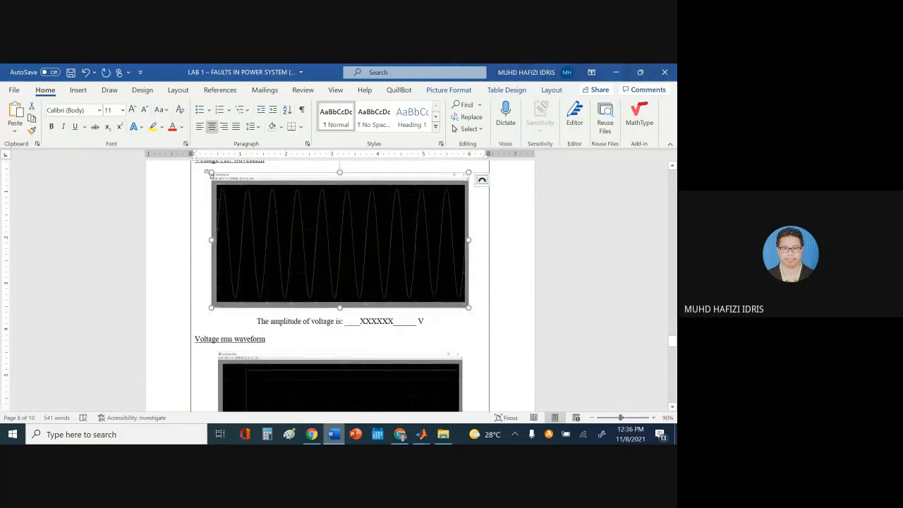
left_click_drag(212, 172, 223, 178)
scroll(406, 236, "down", 4)
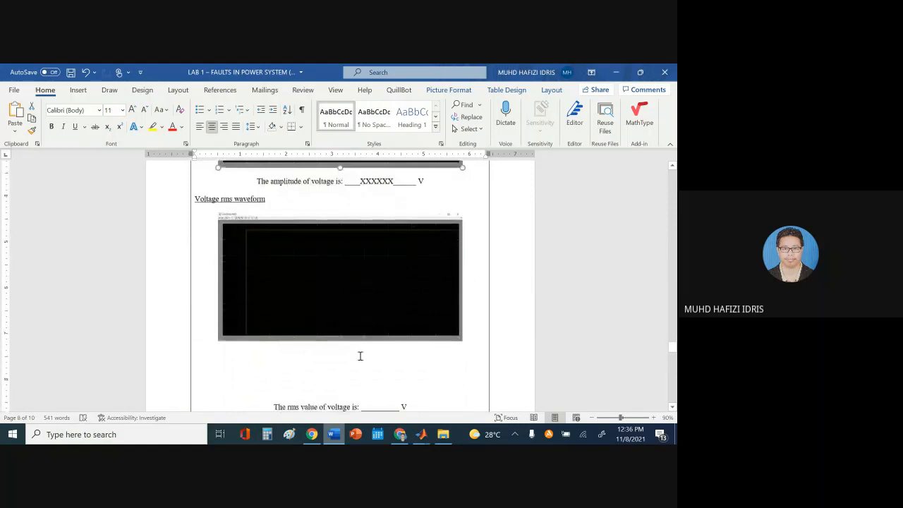
left_click(353, 397)
key("BackSpace")
key("BackSpace")
key("BackSpace")
key("BackSpace")
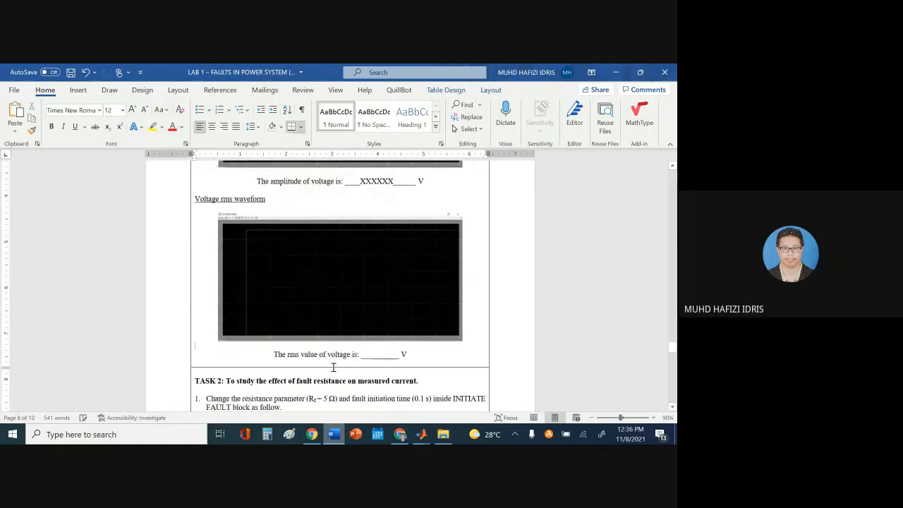
Bring up the VOLTAGE RMS scope and zoom repeatedly into its flat trace
mouse_move(421, 433)
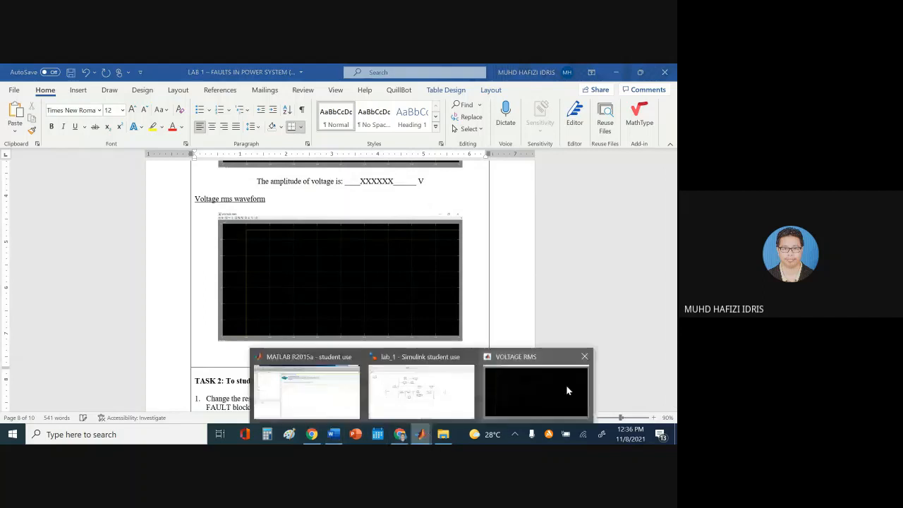
left_click(566, 385)
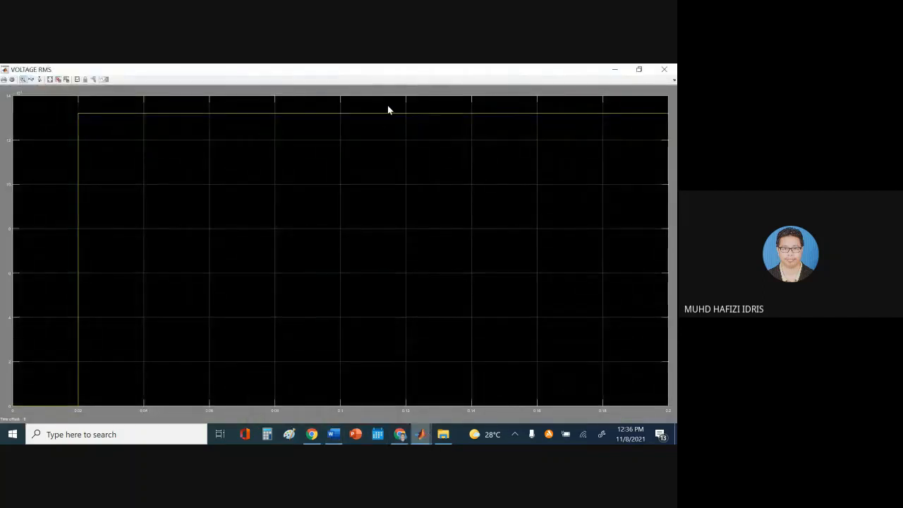
mouse_move(387, 110)
left_mouse_down()
mouse_move(413, 127)
mouse_move(414, 145)
left_mouse_up()
left_click_drag(373, 178, 433, 218)
mouse_move(353, 163)
left_mouse_down()
mouse_move(421, 206)
mouse_move(386, 210)
left_mouse_up()
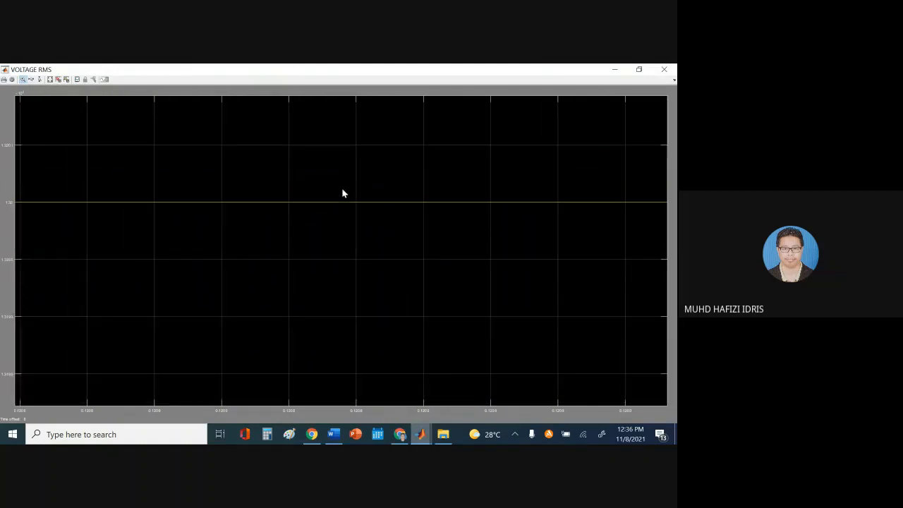
left_click_drag(343, 187, 411, 232)
Enter XXXXXXXX in the Word rms voltage blank
mouse_move(333, 434)
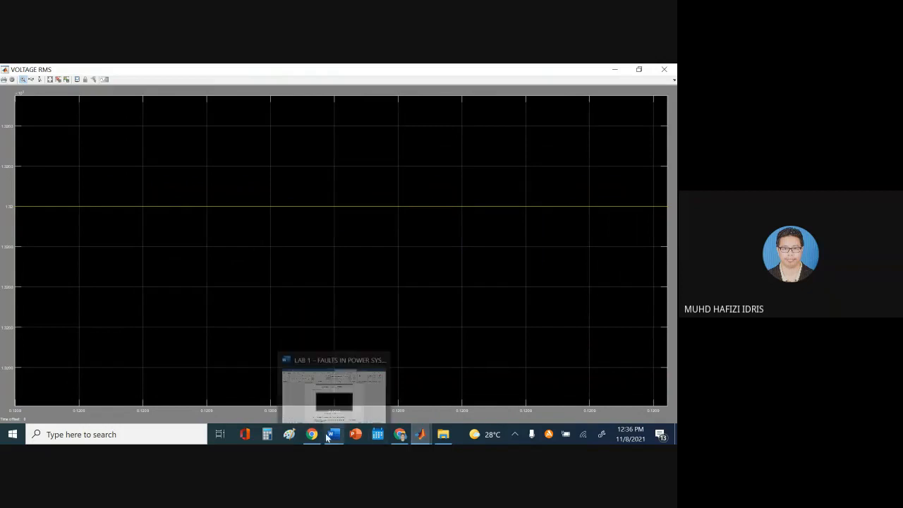
left_click(363, 353)
scroll(360, 347, "down", 2)
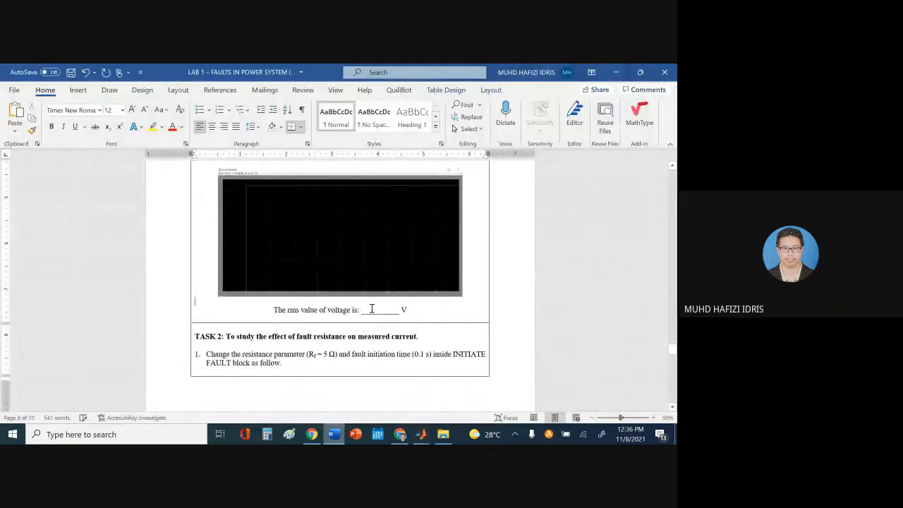
left_click(372, 309)
type("XXXXXX")
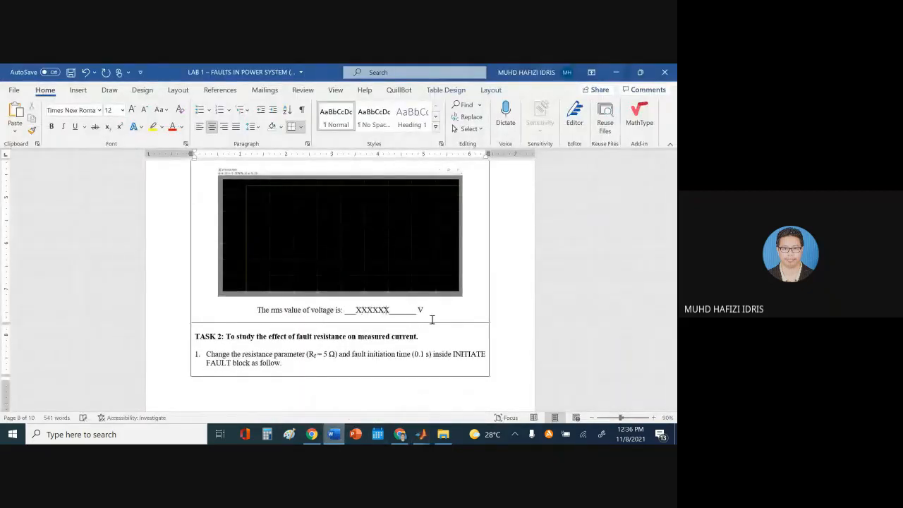
type("XX")
Push the TASK 2 heading onto the next page with an extra line break
scroll(474, 298, "up", 3)
scroll(480, 294, "down", 3)
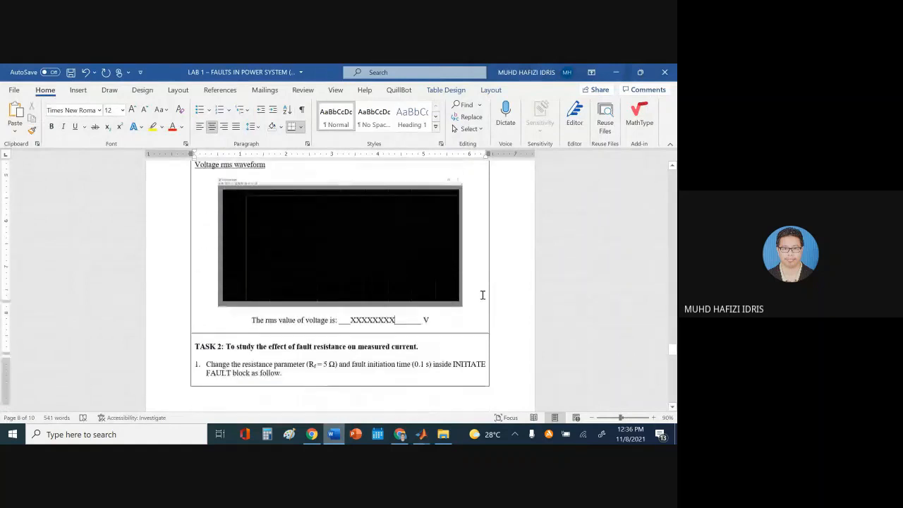
scroll(483, 295, "down", 3)
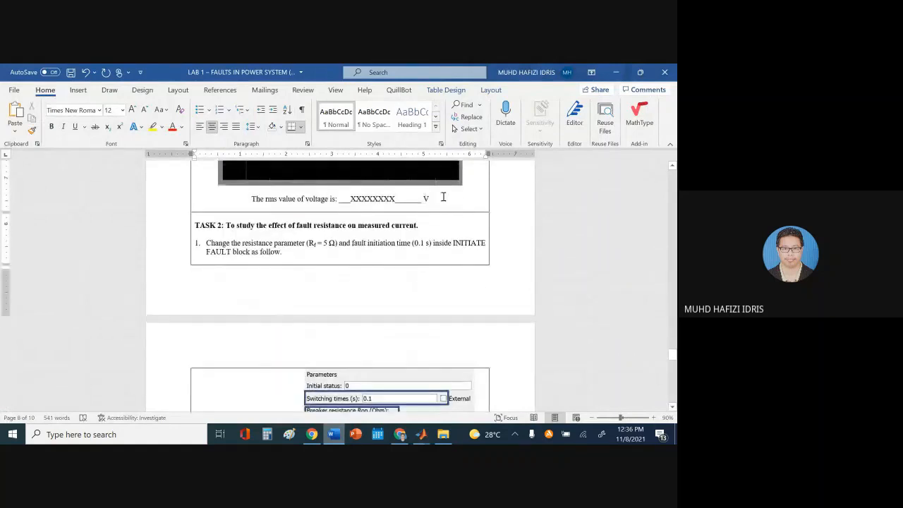
left_click(447, 199)
key("Return")
key("Return")
key("Return")
key("Return")
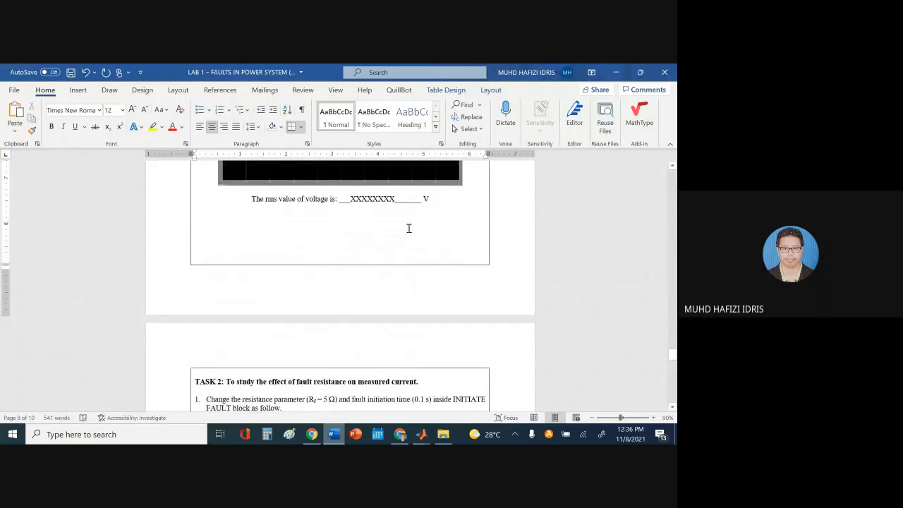
Review the lab sheet up to Task 2 on page 8, then save it with Ctrl+S
scroll(409, 225, "up", 15)
scroll(414, 208, "up", 10)
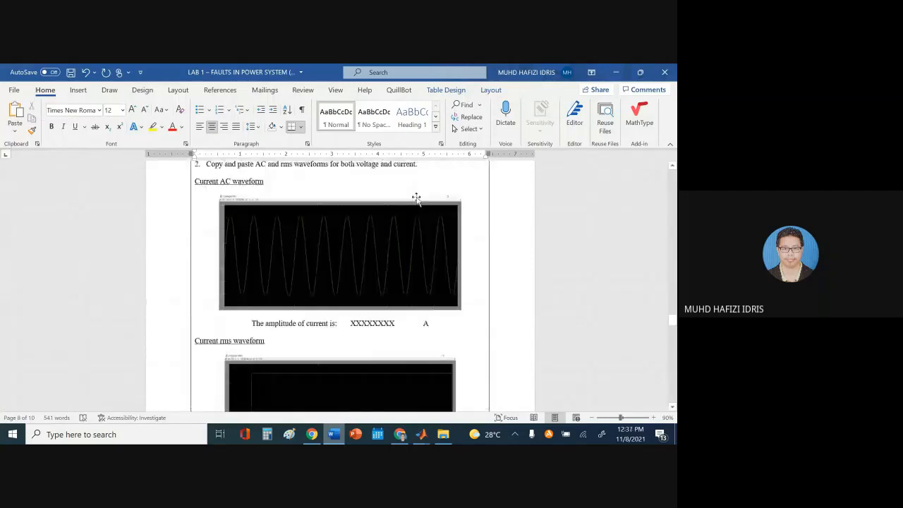
scroll(416, 183, "down", 10)
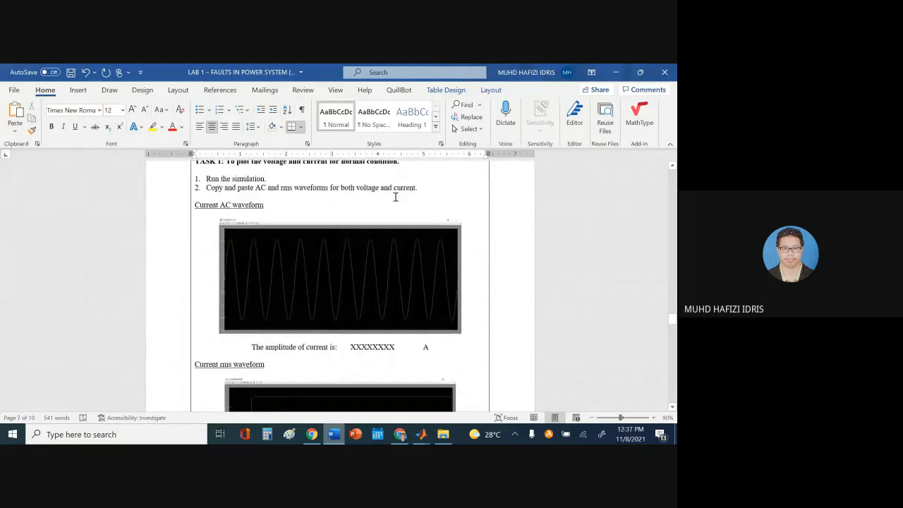
scroll(411, 202, "down", 10)
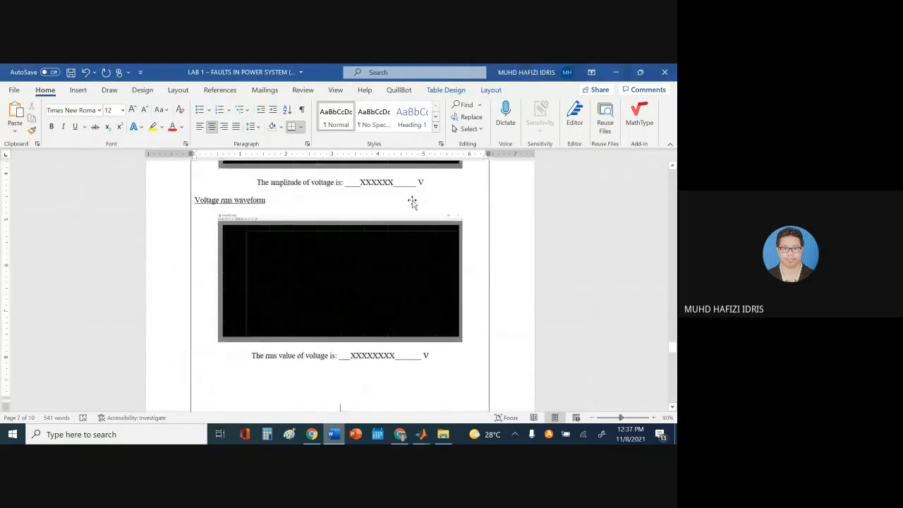
scroll(419, 199, "down", 2)
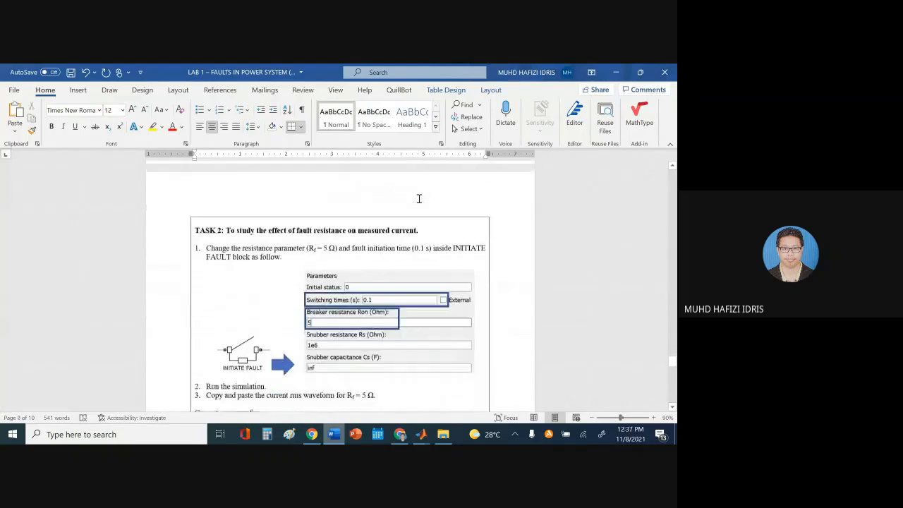
key("ctrl+s")
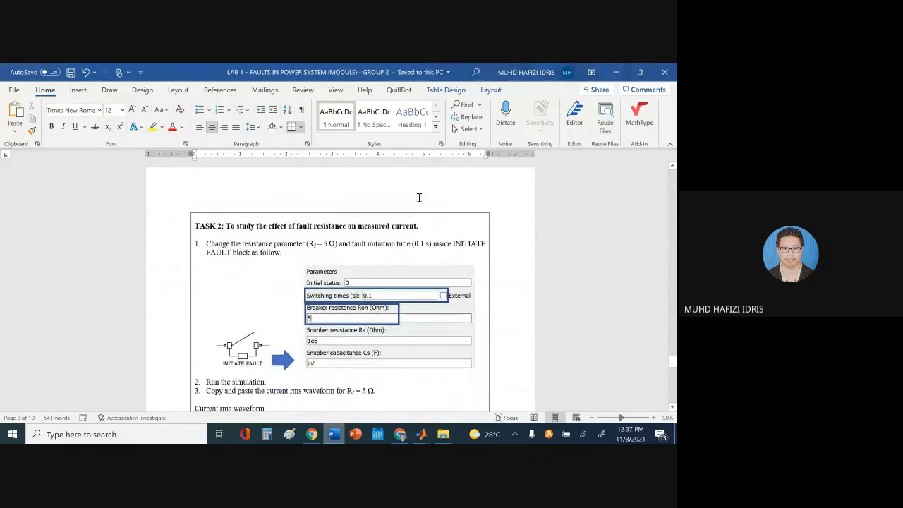
scroll(421, 198, "down", 1)
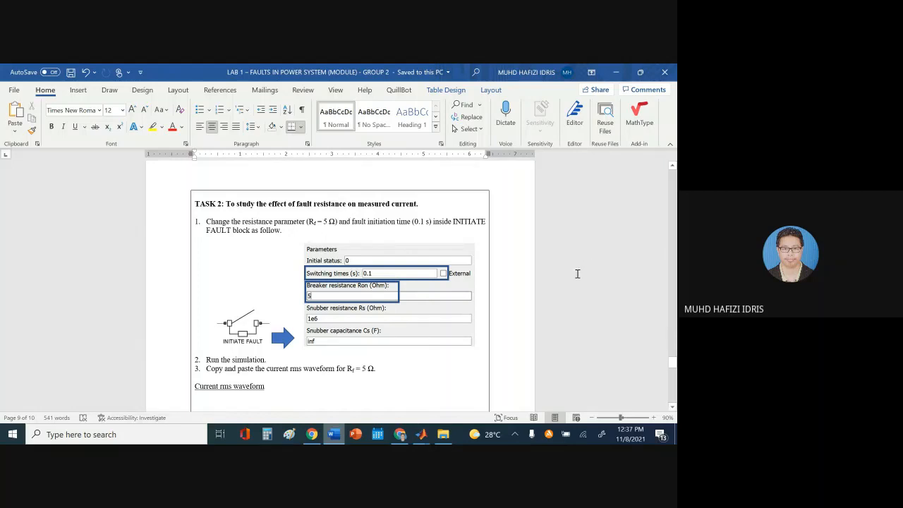
scroll(586, 277, "up", 1)
scroll(586, 277, "down", 1)
scroll(343, 260, "down", 1)
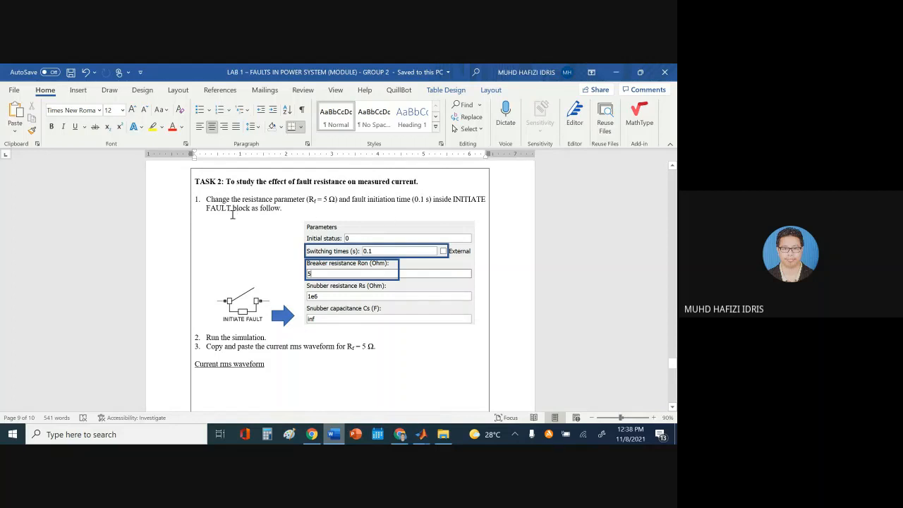
Close the VOLTAGE RMS scope and open the INITIATE FAULT block parameters, enlarging the dialog
left_click(335, 437)
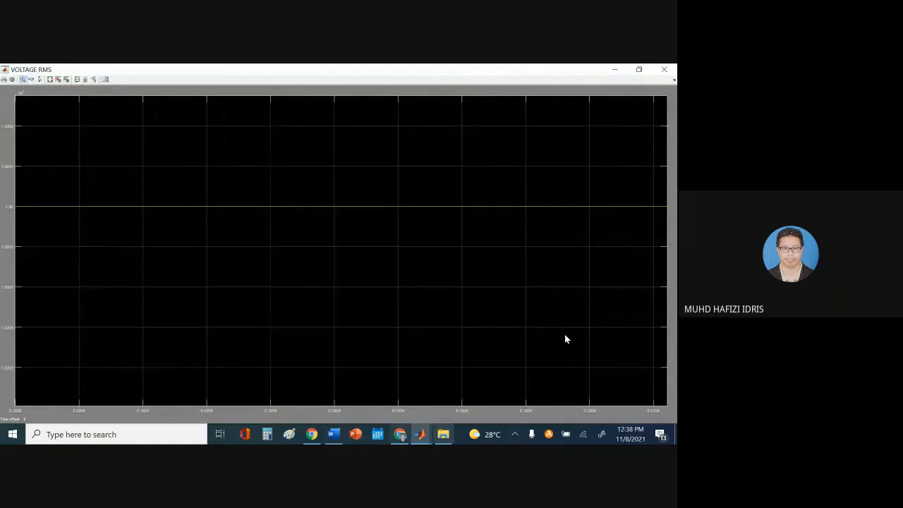
left_click(664, 69)
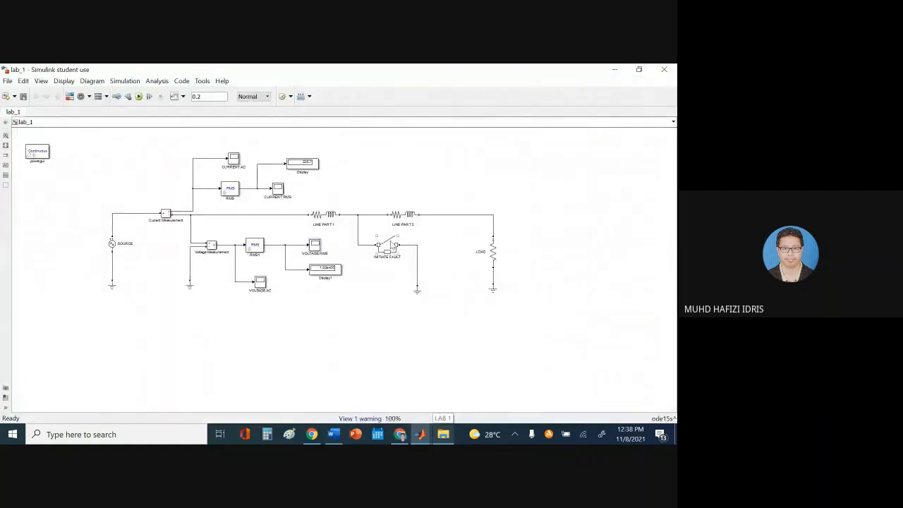
double_click(386, 246)
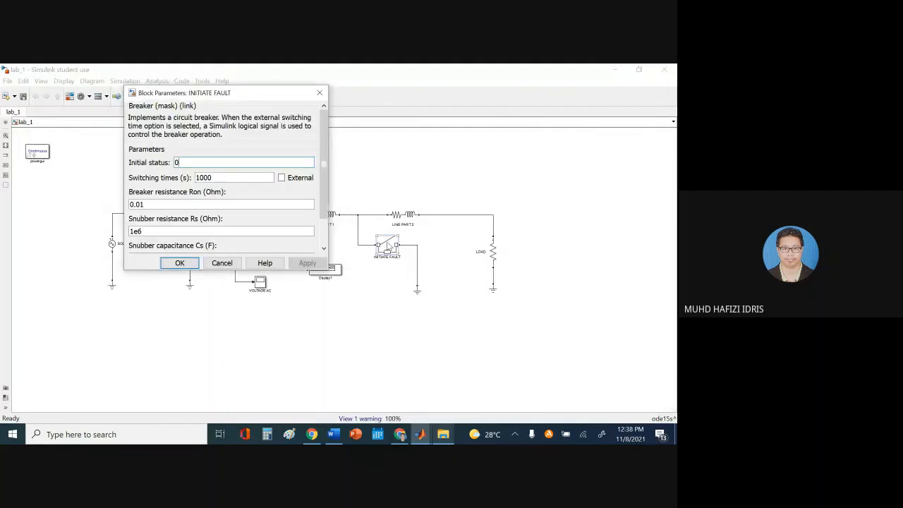
left_click_drag(219, 93, 461, 139)
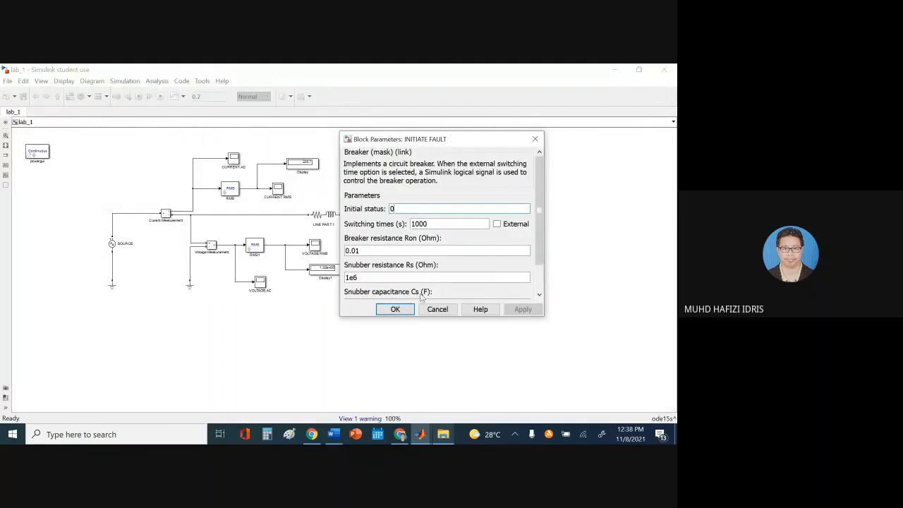
left_click_drag(417, 316, 412, 345)
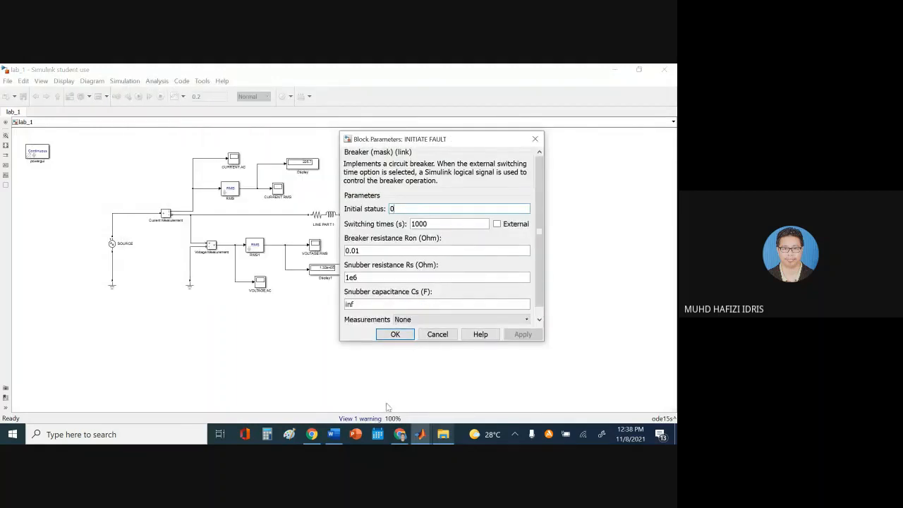
left_click(335, 434)
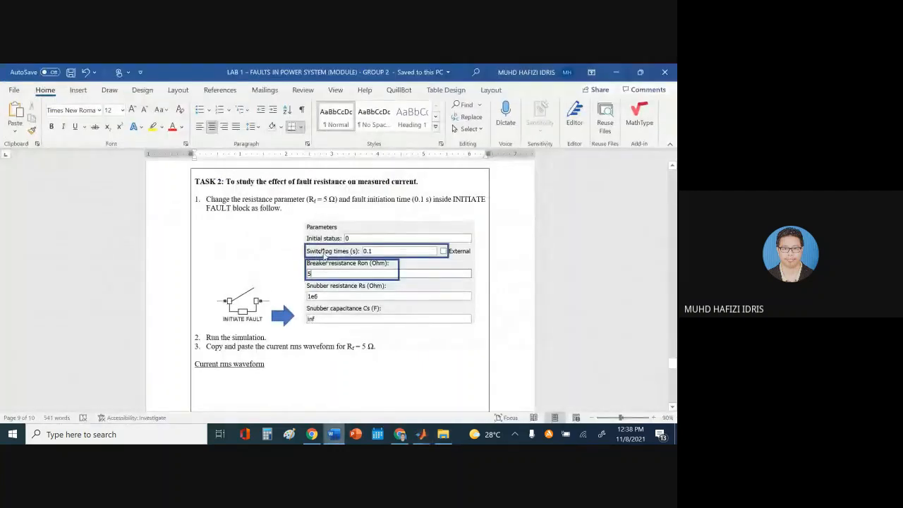
left_click(333, 435)
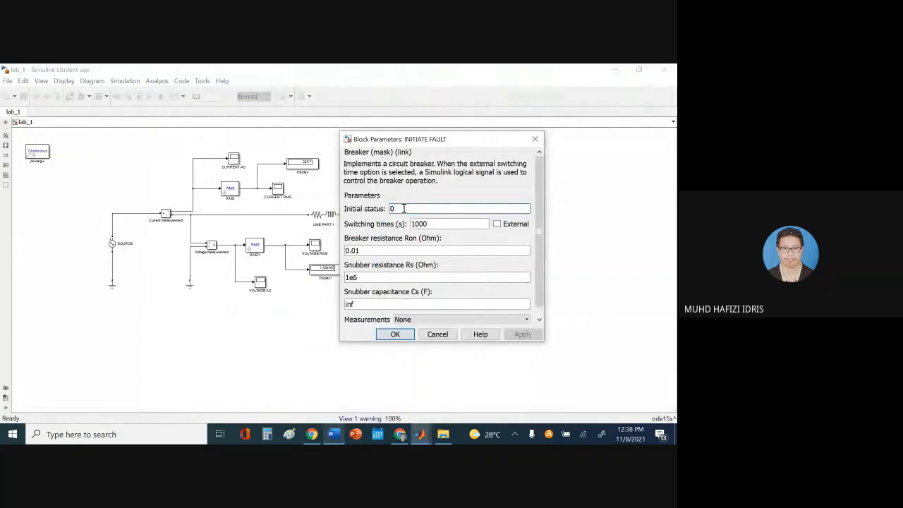
Enter switching time 0.1 s and breaker resistance 5 Ω, then apply and close
double_click(442, 223)
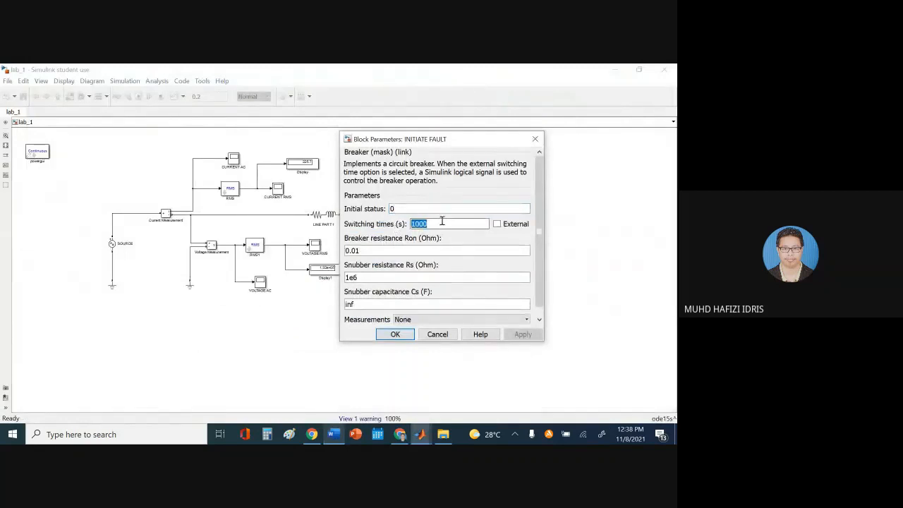
type("0.1")
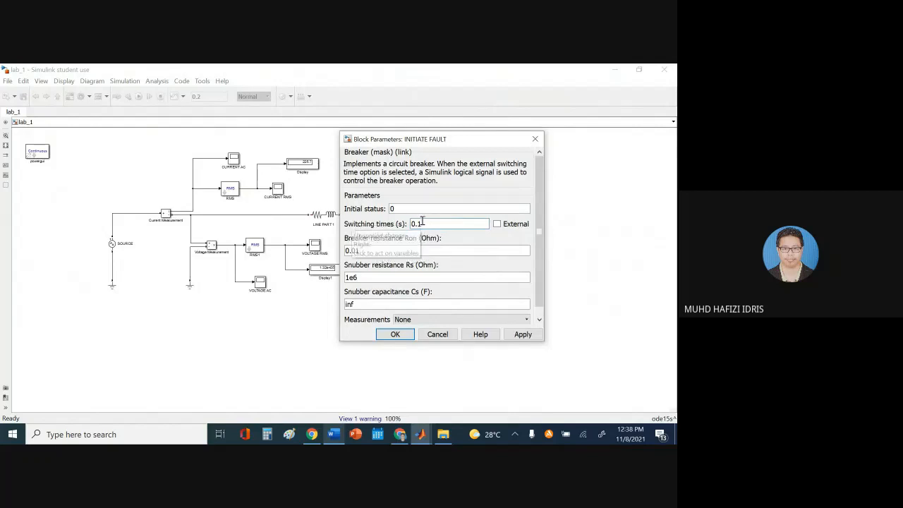
left_click(333, 433)
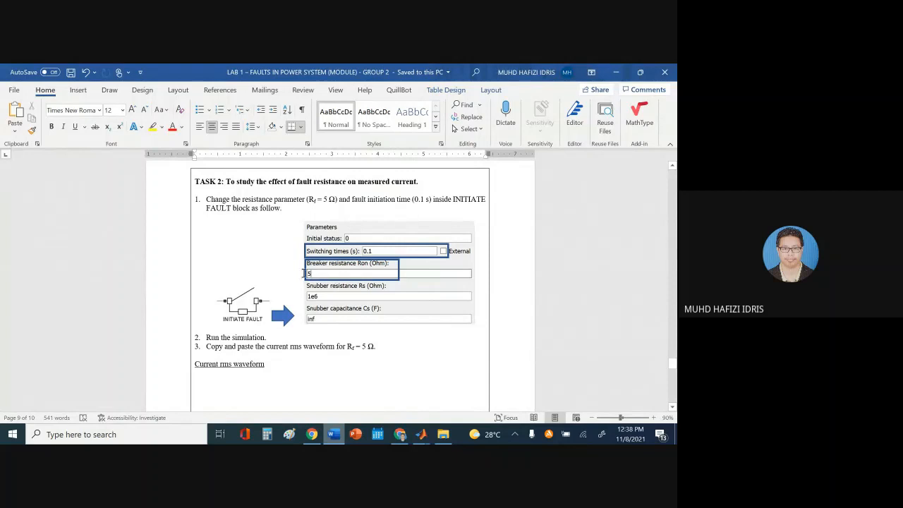
left_click(335, 436)
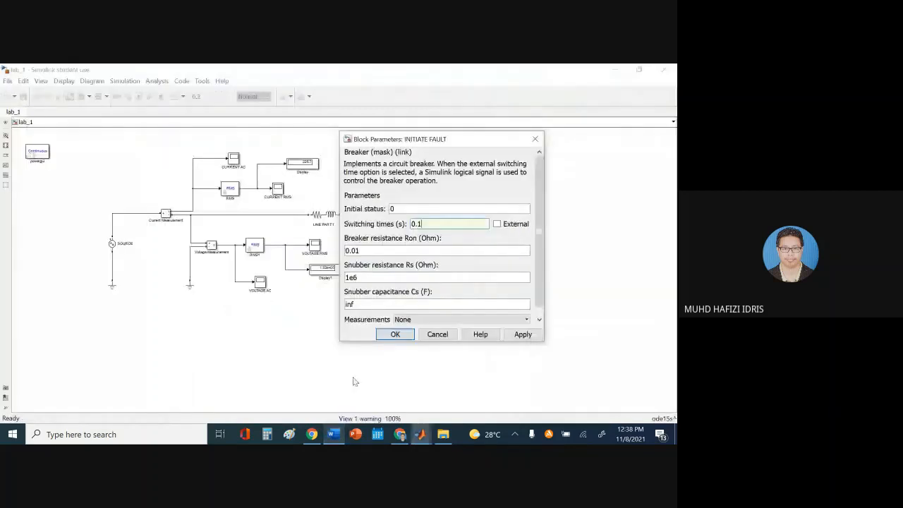
double_click(377, 250)
type("5")
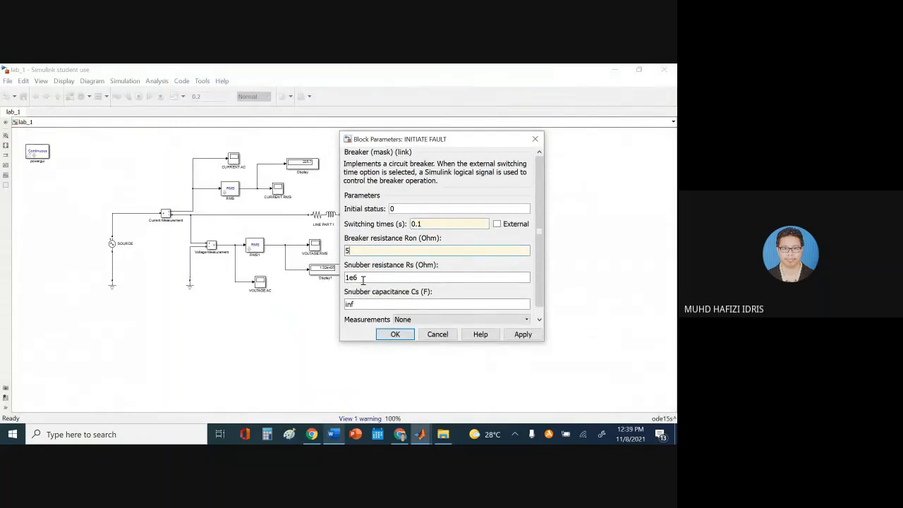
double_click(433, 223)
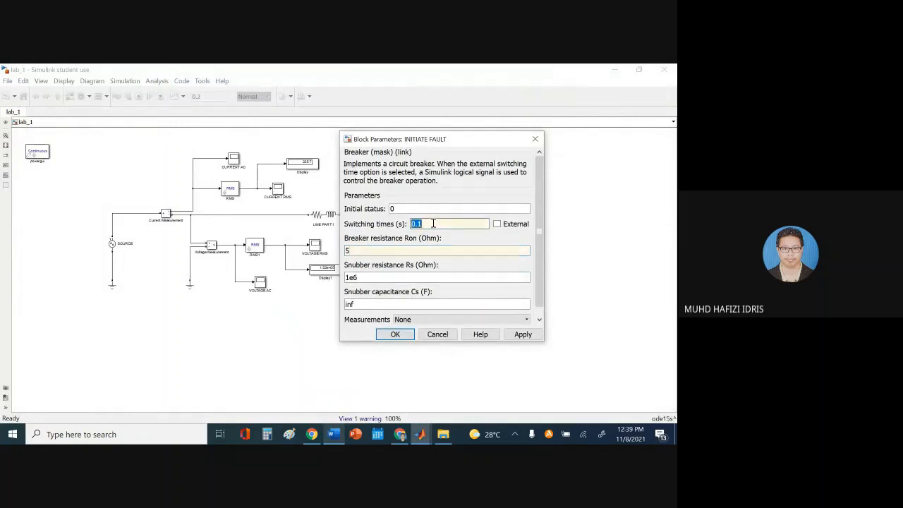
left_click(429, 226)
key("Tab")
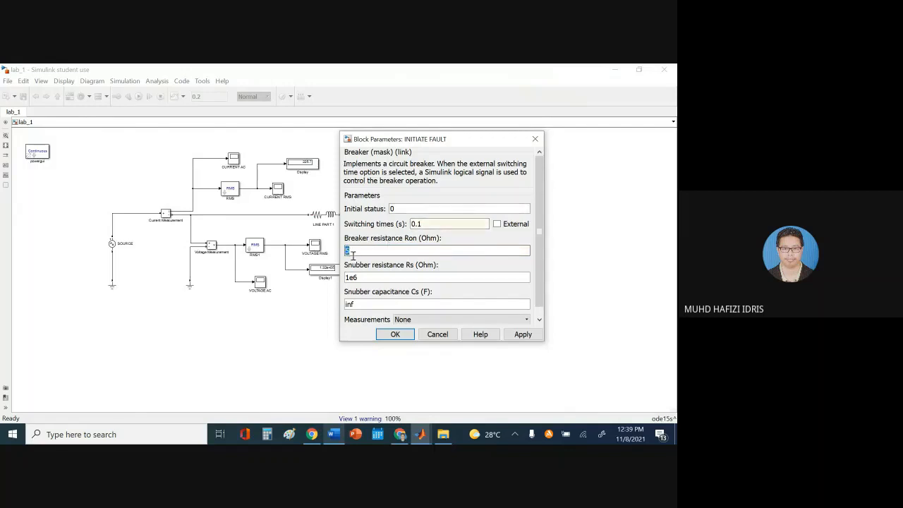
left_click(523, 335)
left_click(412, 335)
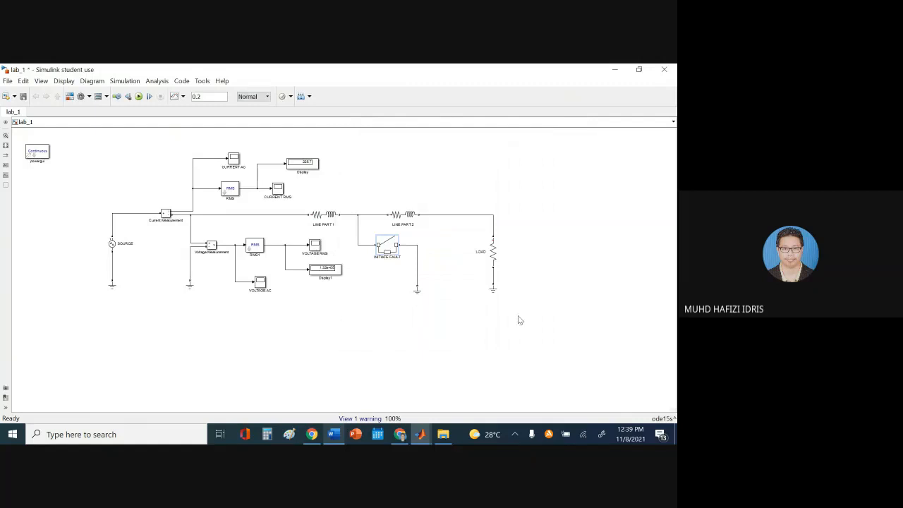
Check the lab sheet, then run the lab_1 simulation with the 5 Ω fault
left_click(401, 435)
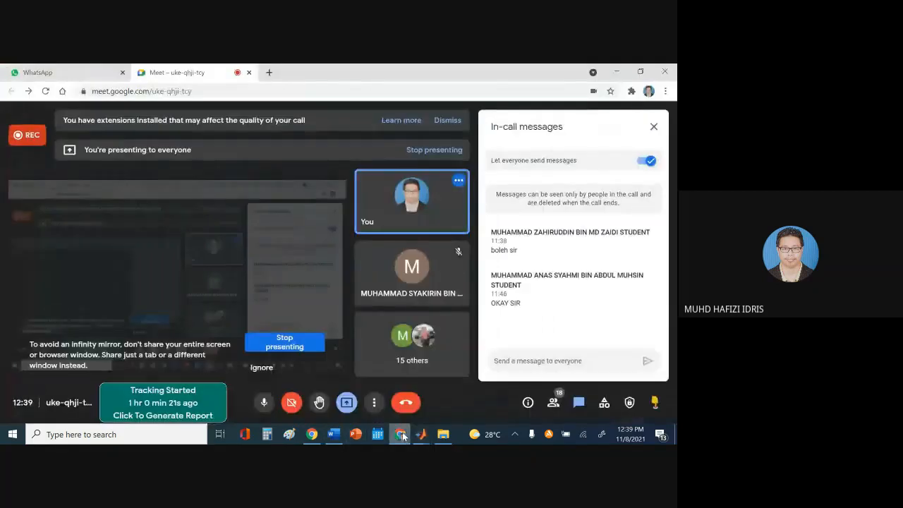
left_click(401, 435)
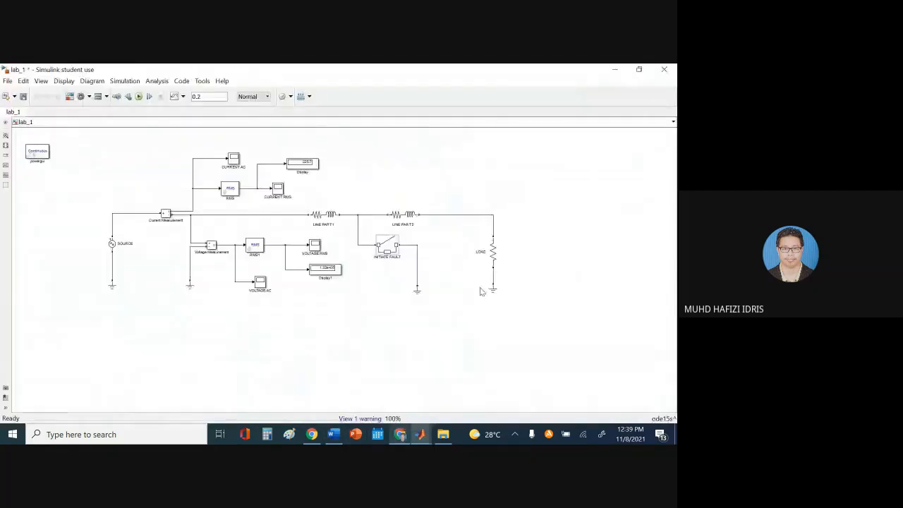
left_click(333, 436)
scroll(317, 254, "down", 5)
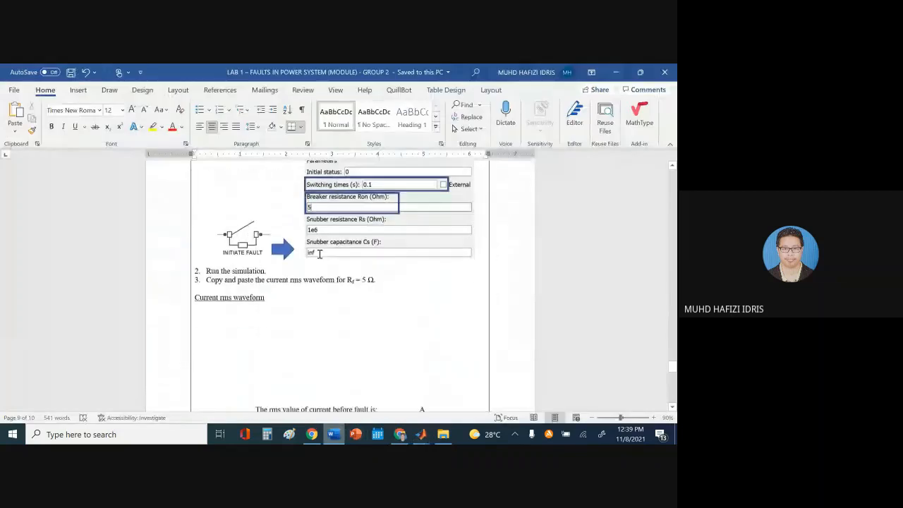
scroll(318, 247, "up", 3)
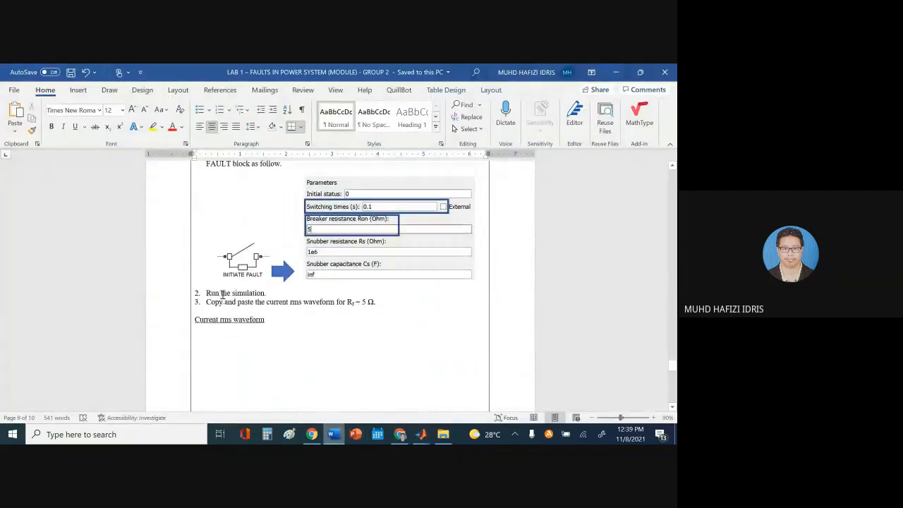
left_click(421, 434)
left_click(485, 393)
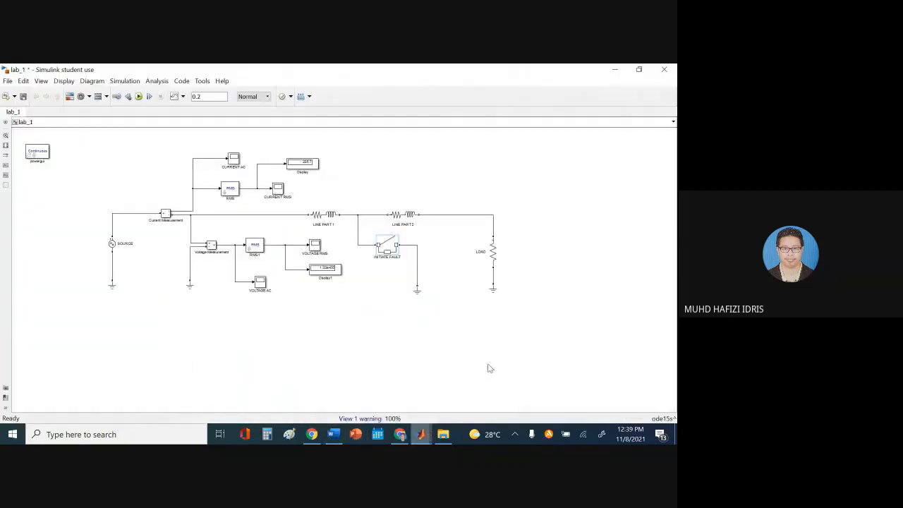
left_click(139, 97)
Put the Word caret under Task 2's Current rms waveform heading, then minimize Word
left_click(333, 434)
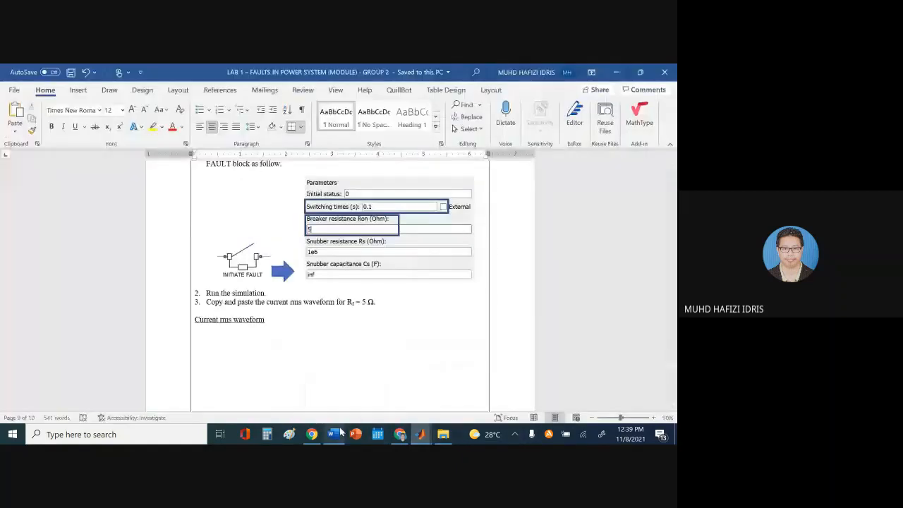
scroll(405, 331, "down", 2)
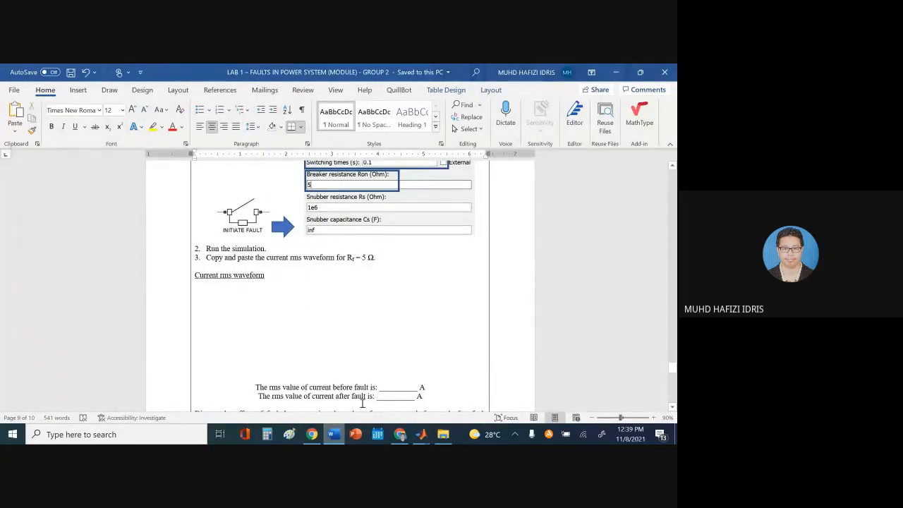
scroll(289, 289, "down", 1)
scroll(289, 289, "down", 2)
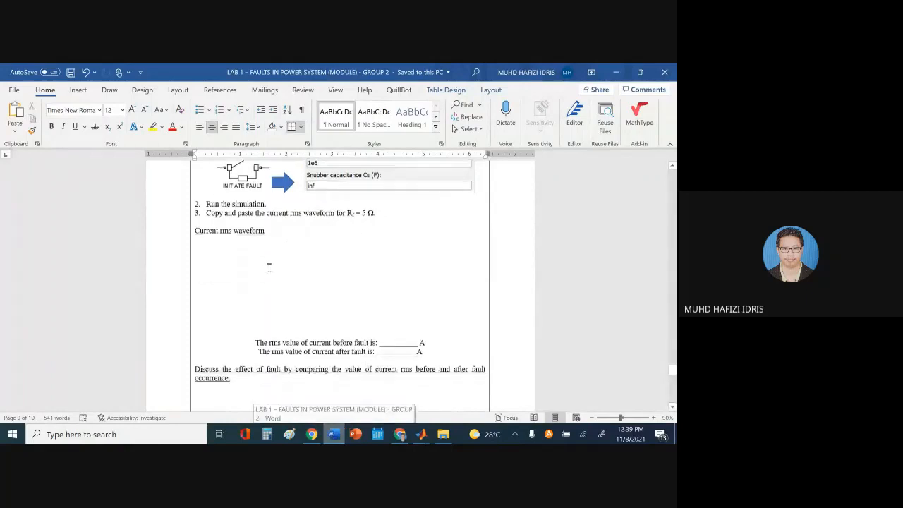
left_click(239, 243)
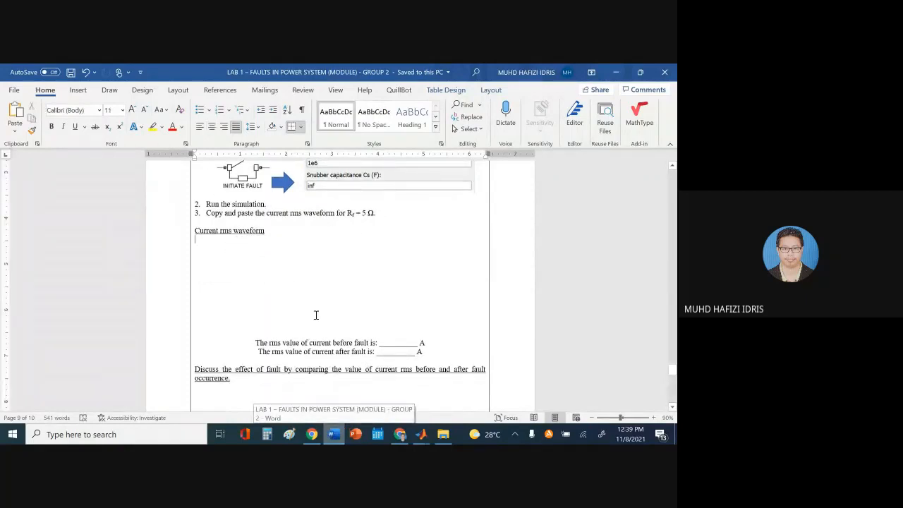
left_click(339, 423)
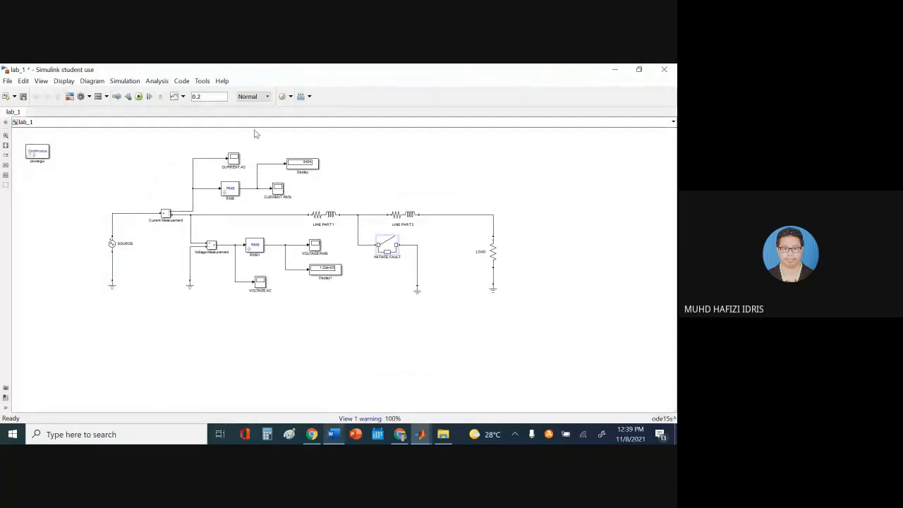
Check the autoscaled CURRENT AC scope, then open and autoscale the CURRENT RMS scope
double_click(235, 158)
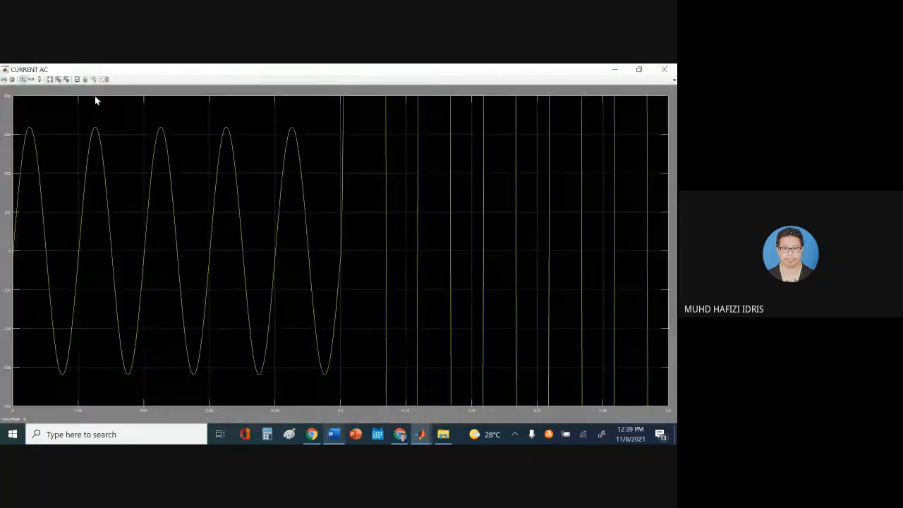
left_click(49, 80)
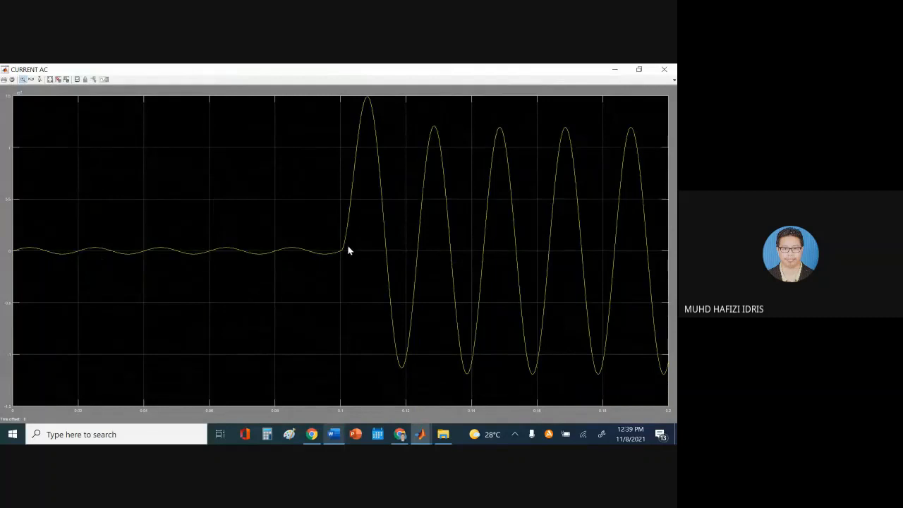
left_click(664, 69)
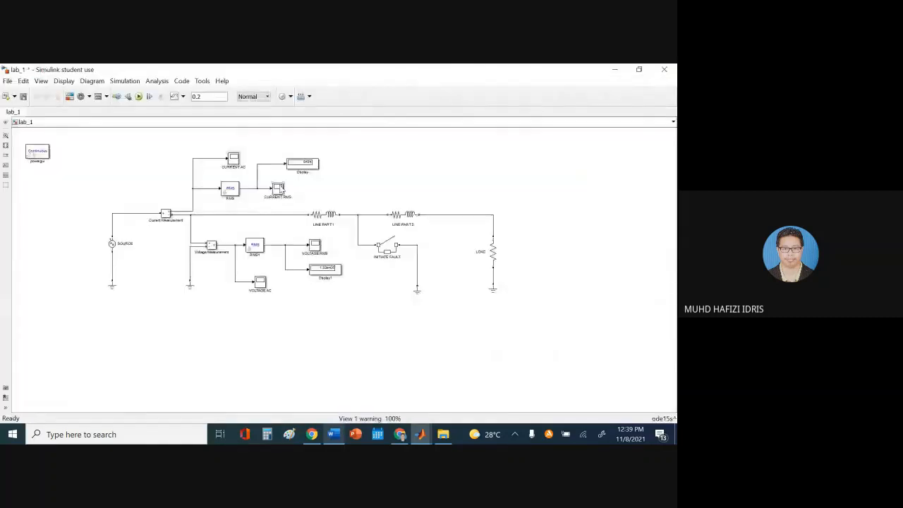
double_click(280, 188)
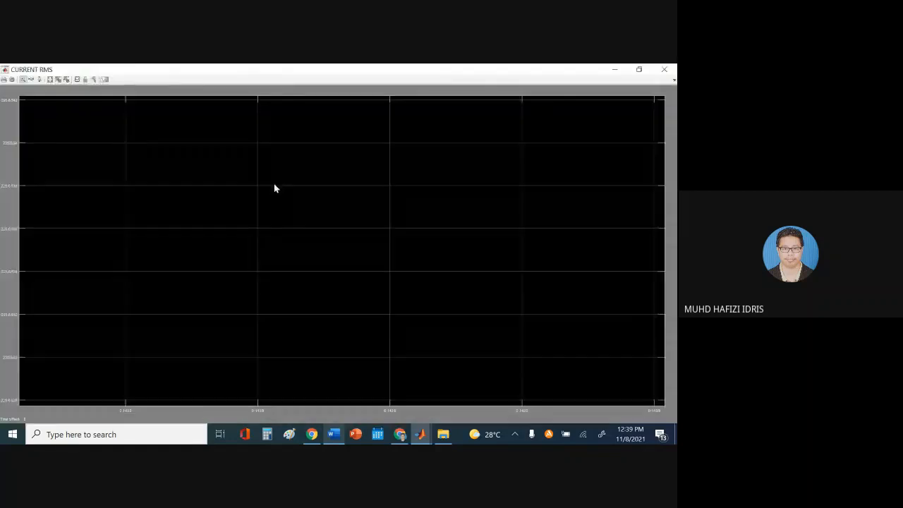
left_click(58, 81)
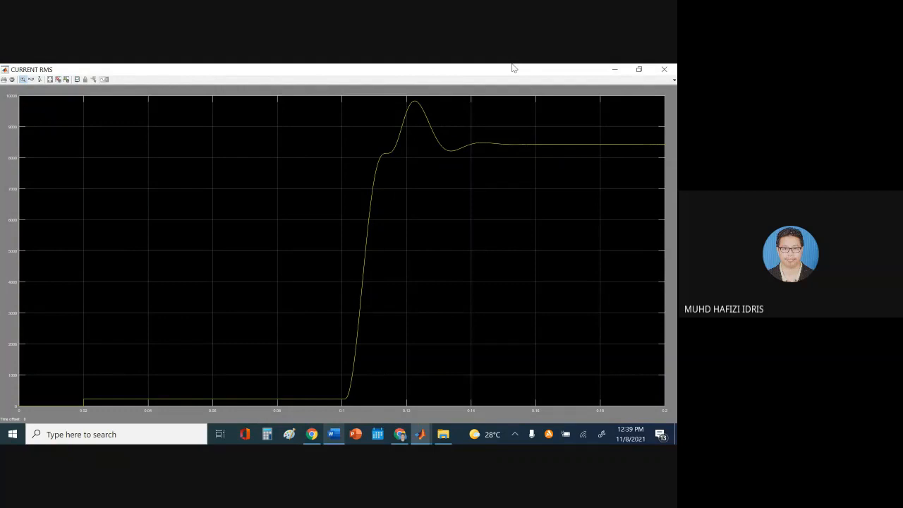
Paste the rms scope screenshot under Current rms waveform and crop off its taskbar strip
left_click(335, 436)
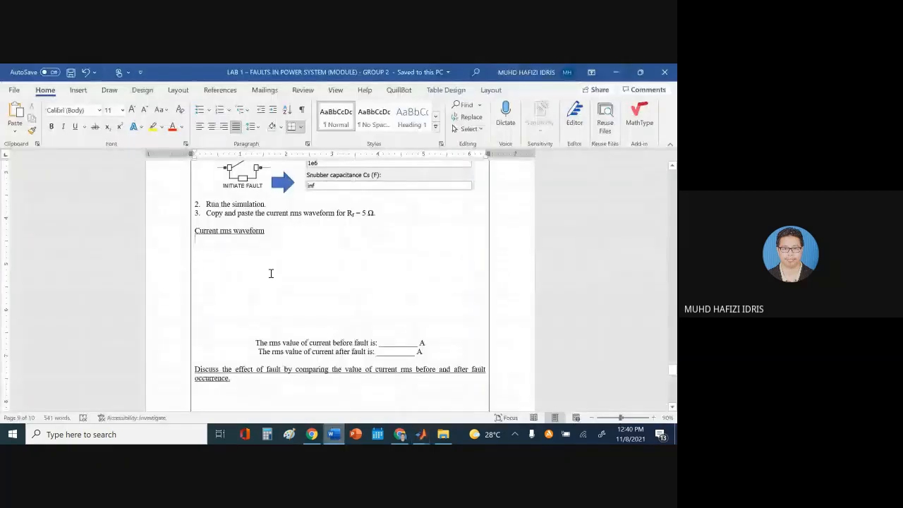
key("ctrl+v")
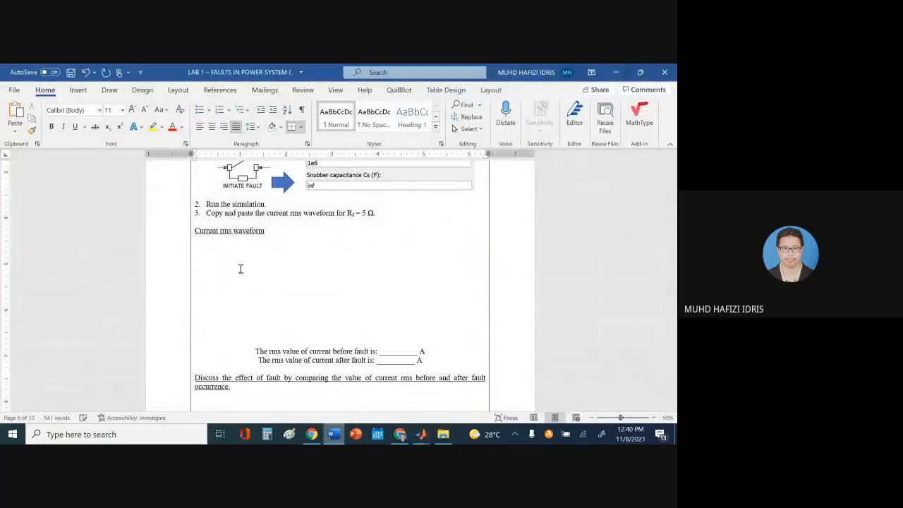
left_click(240, 271)
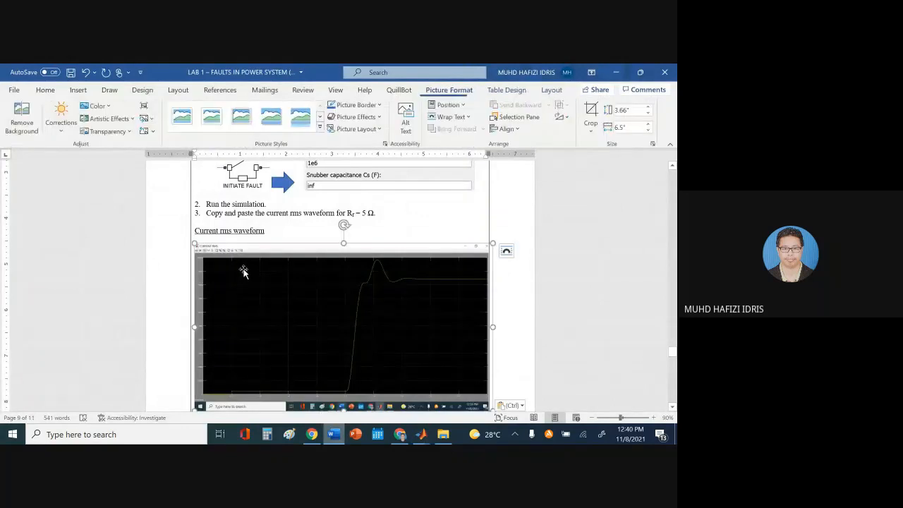
left_click(591, 115)
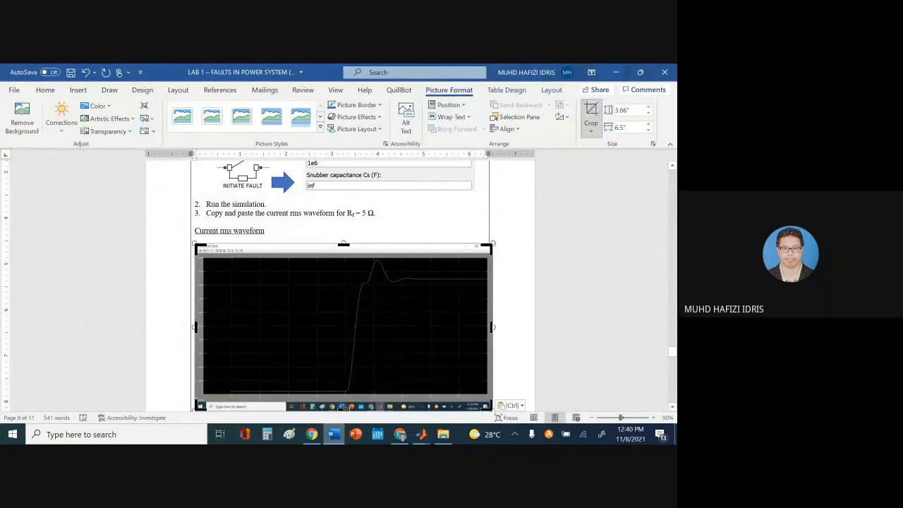
left_click_drag(344, 407, 344, 395)
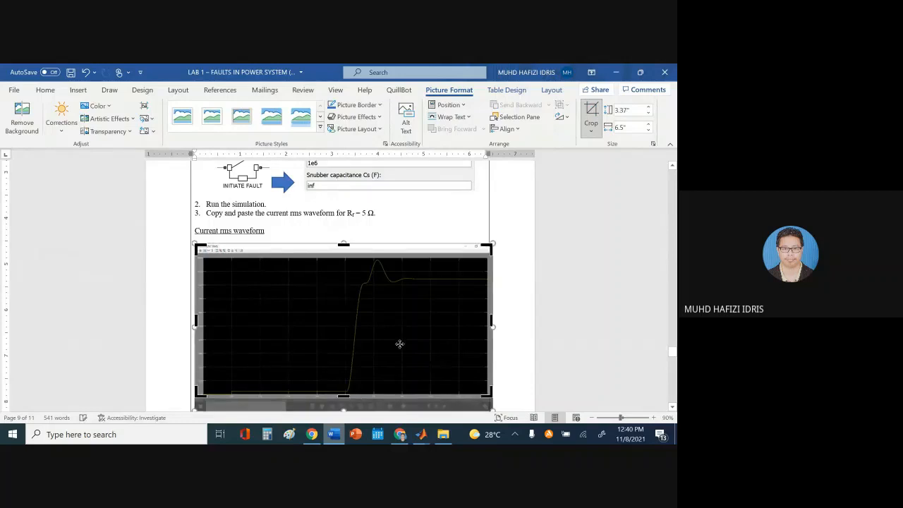
key("Escape")
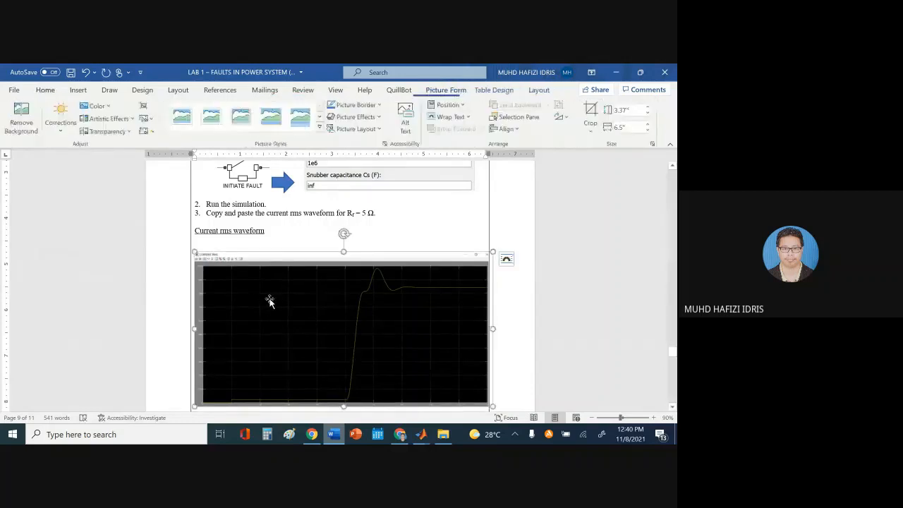
Shrink and centre the picture, removing the empty lines above and below it
left_click(258, 245)
key("BackSpace")
left_click(280, 319)
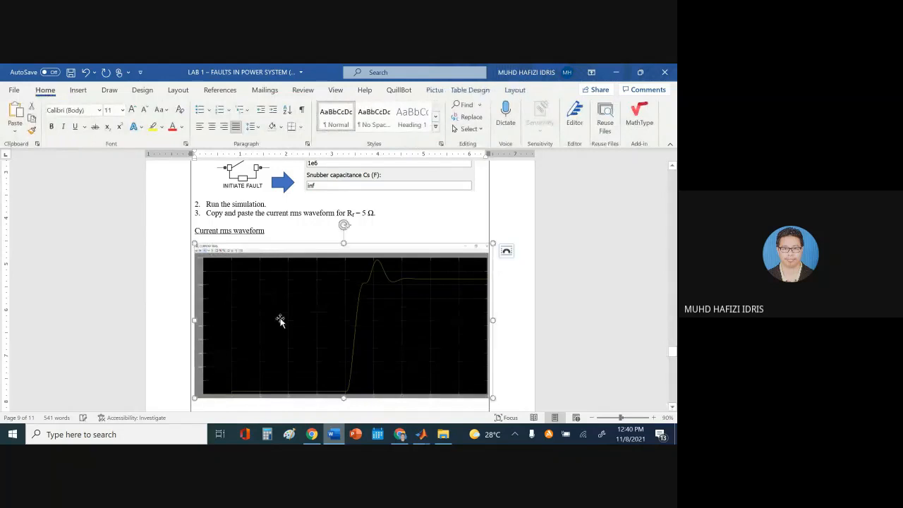
left_click_drag(195, 245, 237, 288)
left_click(212, 127)
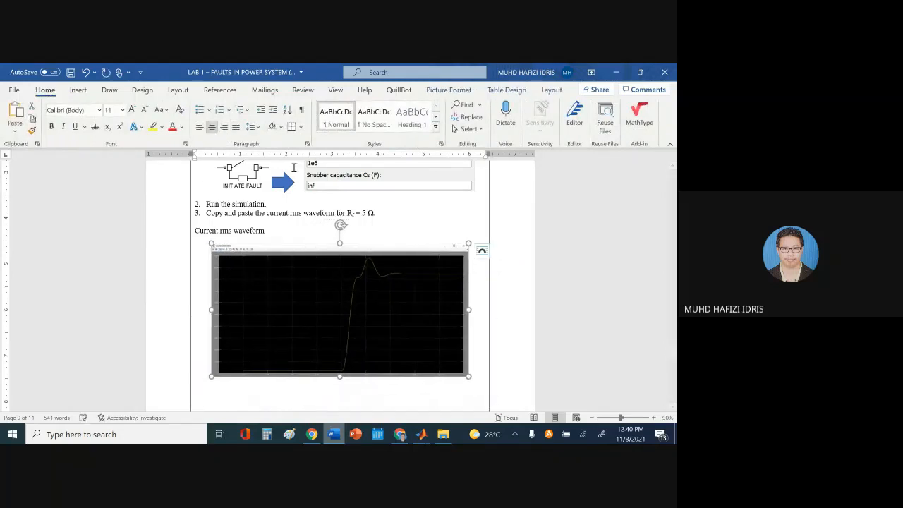
scroll(403, 257, "down", 2)
left_click(321, 353)
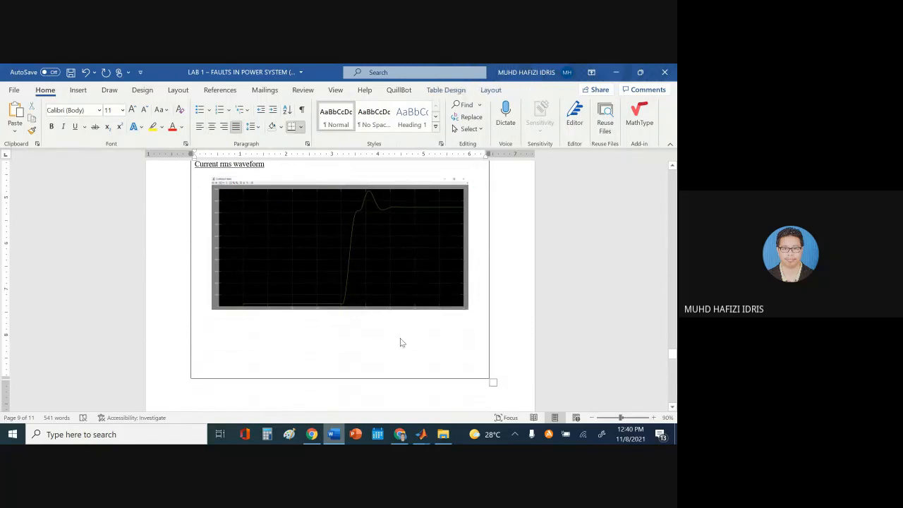
key("Delete")
key("Delete")
key("Delete")
key("Delete")
key("Delete")
key("Delete")
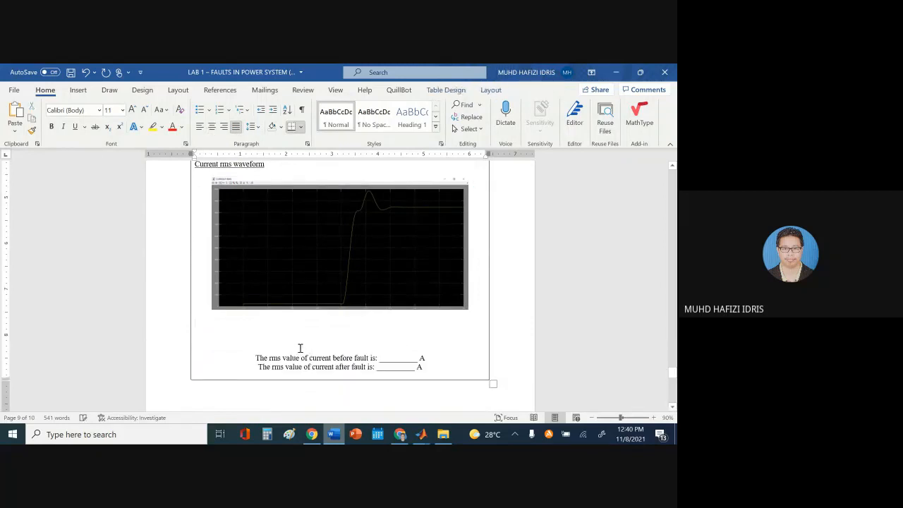
key("Delete")
key("Delete")
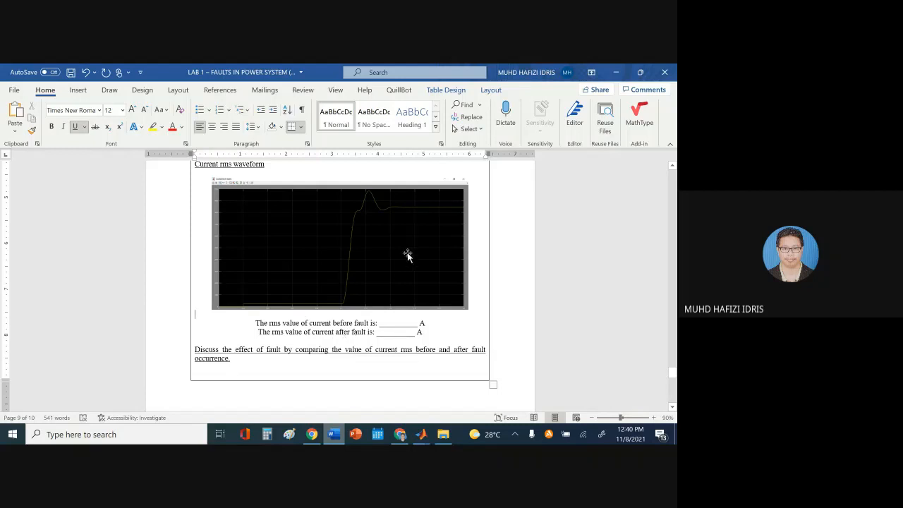
Box-zoom the CURRENT RMS trace to read the pre-fault current level, then autoscale back
mouse_move(422, 433)
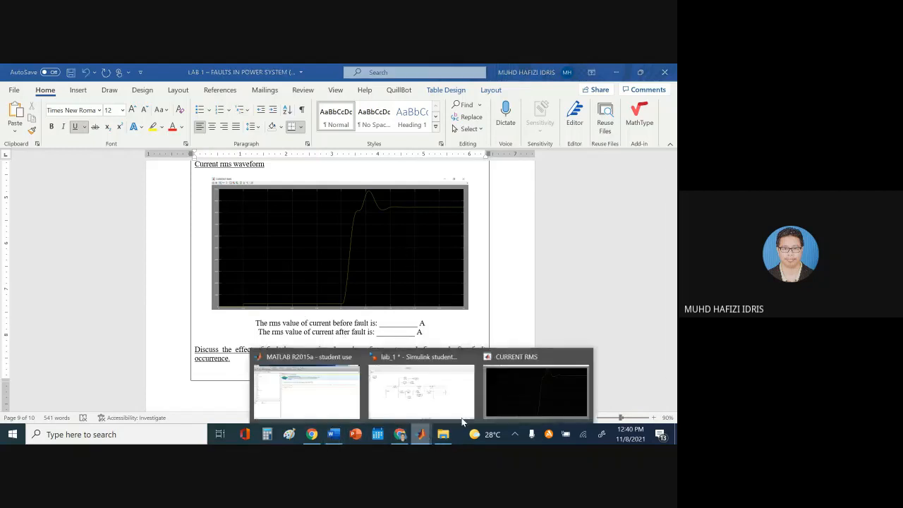
left_click(514, 374)
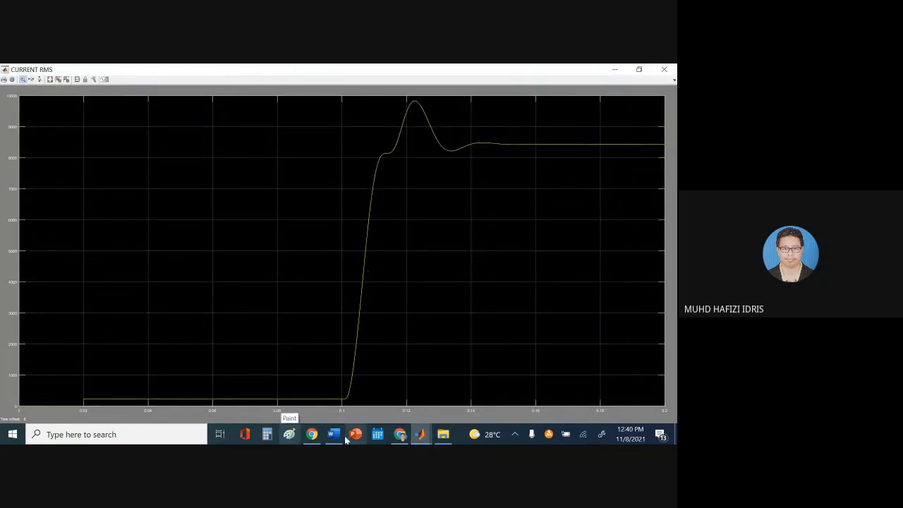
left_click(446, 212)
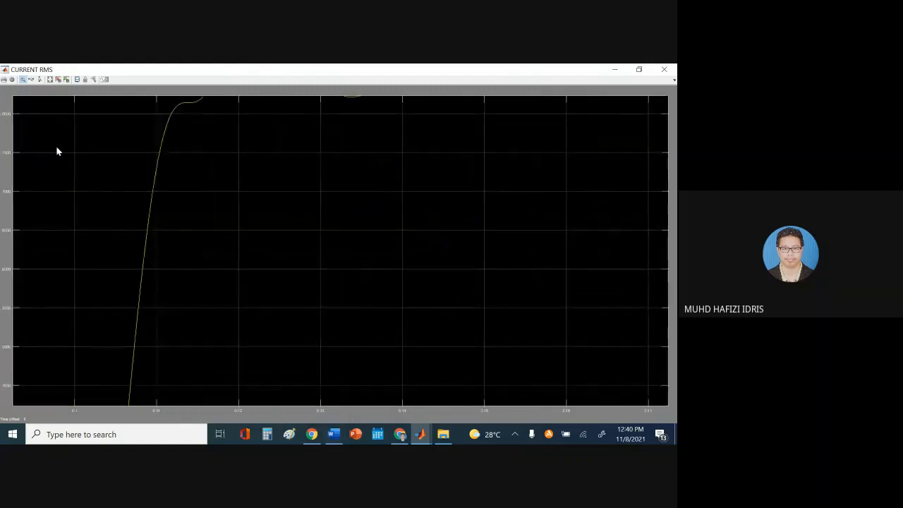
left_click(49, 80)
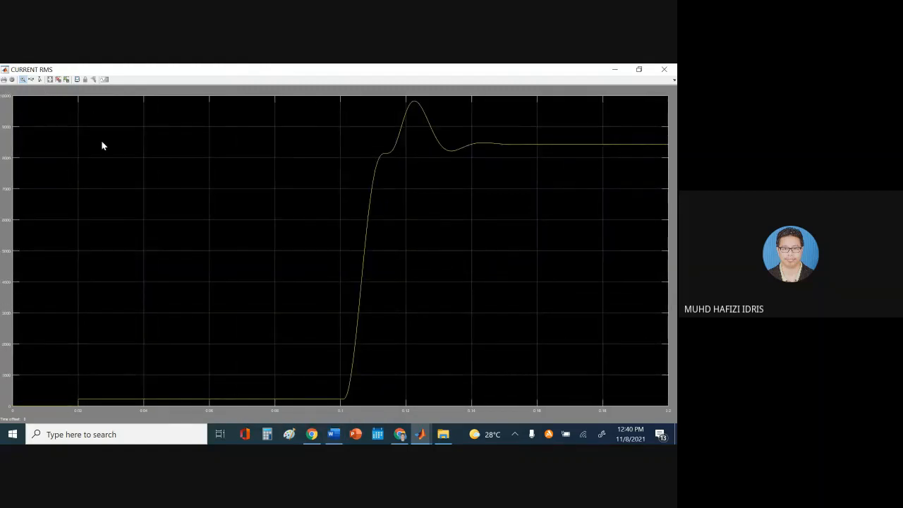
left_click(23, 79)
left_click_drag(250, 411, 253, 414)
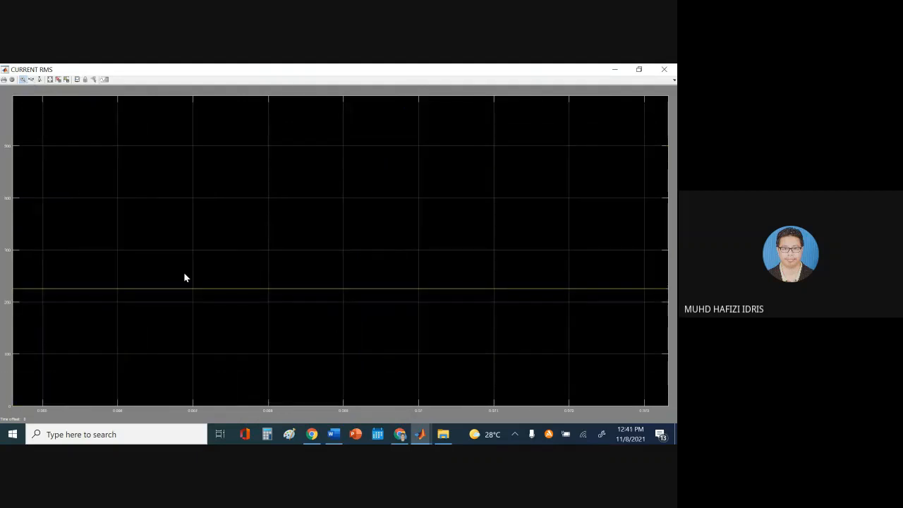
left_click_drag(183, 272, 254, 332)
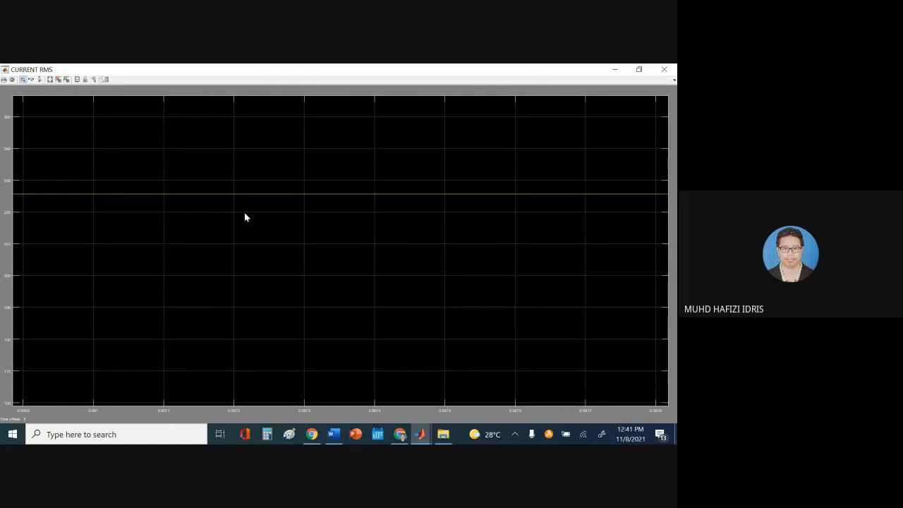
left_click_drag(200, 176, 272, 240)
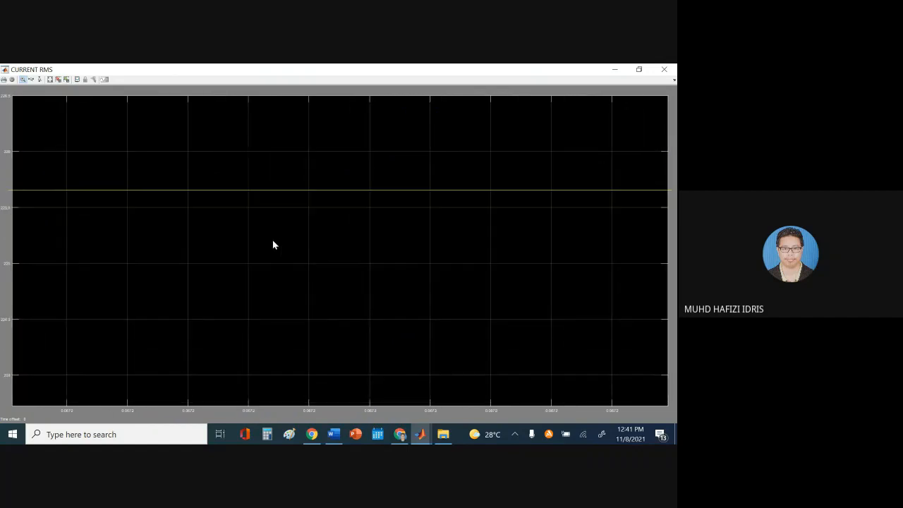
left_click(49, 79)
Zoom in on the settled post-fault current, autoscale back, and return to the Word sheet
left_click_drag(597, 133, 636, 163)
left_click_drag(455, 191, 537, 228)
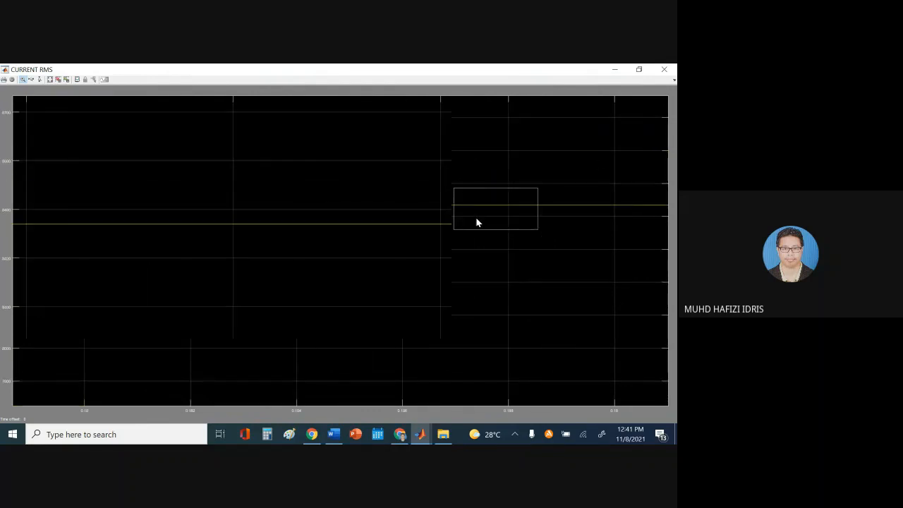
left_click_drag(439, 201, 506, 248)
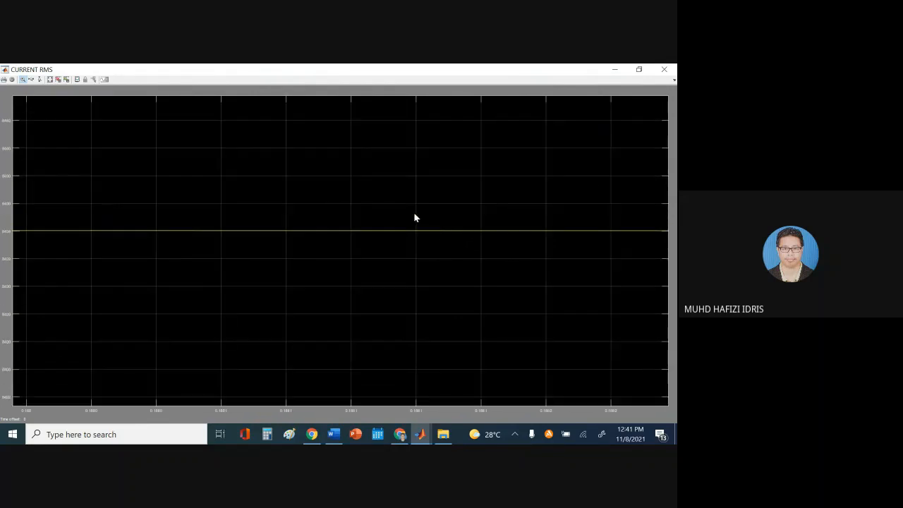
mouse_move(413, 212)
left_mouse_down()
mouse_move(487, 256)
mouse_move(455, 235)
mouse_move(471, 251)
left_mouse_up()
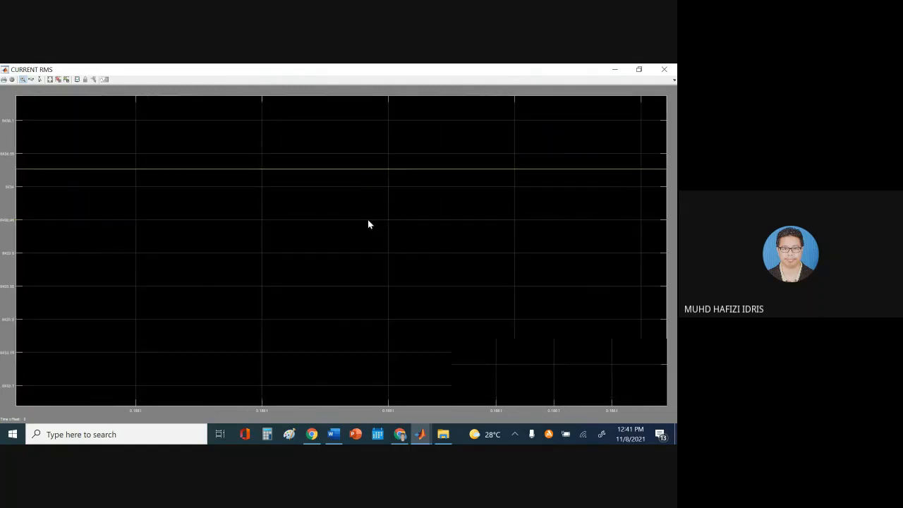
left_click(50, 79)
left_click(333, 434)
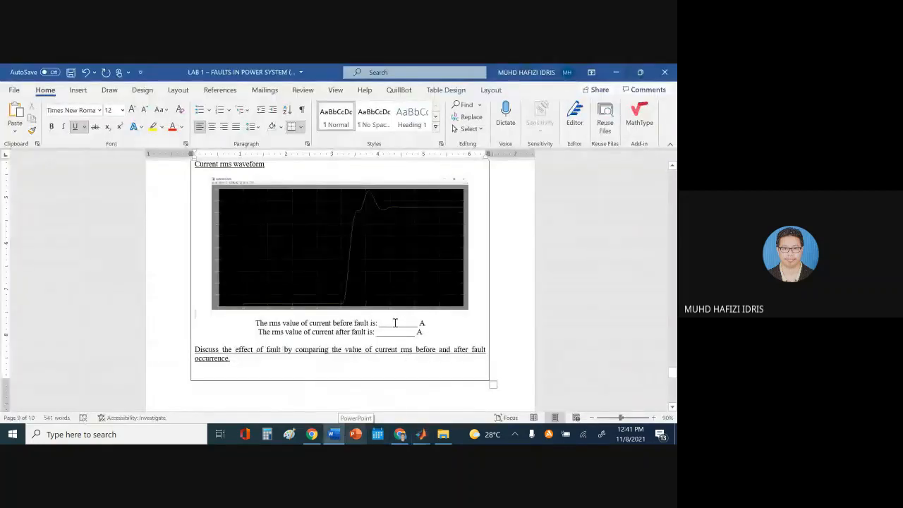
Fill the before-fault rms blank with XXXXX and after-fault with XXXXXX, adding a blank line
left_click(394, 323)
type("XXXXX")
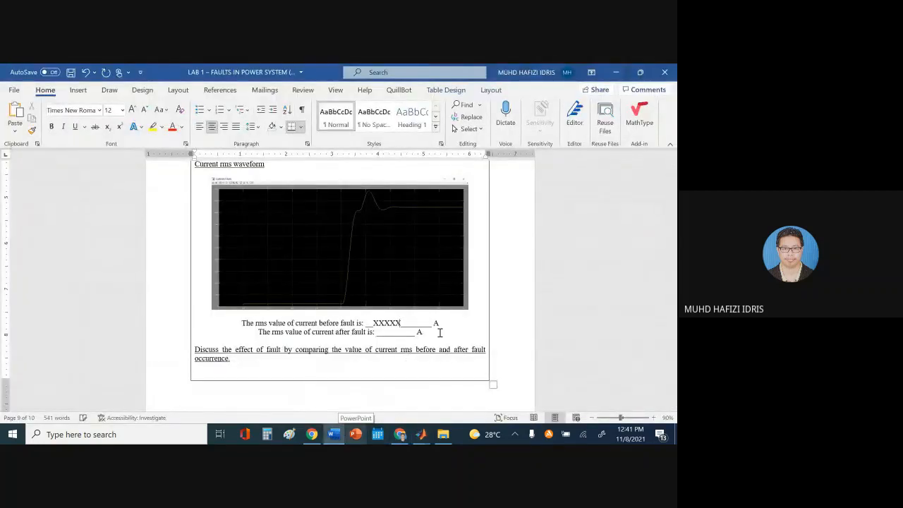
left_click(388, 331)
type("XXXXXX")
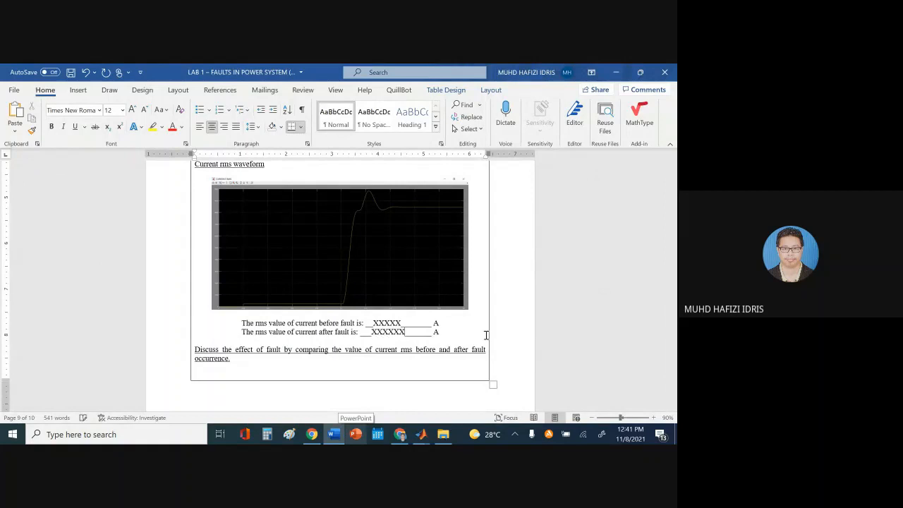
left_click(365, 340)
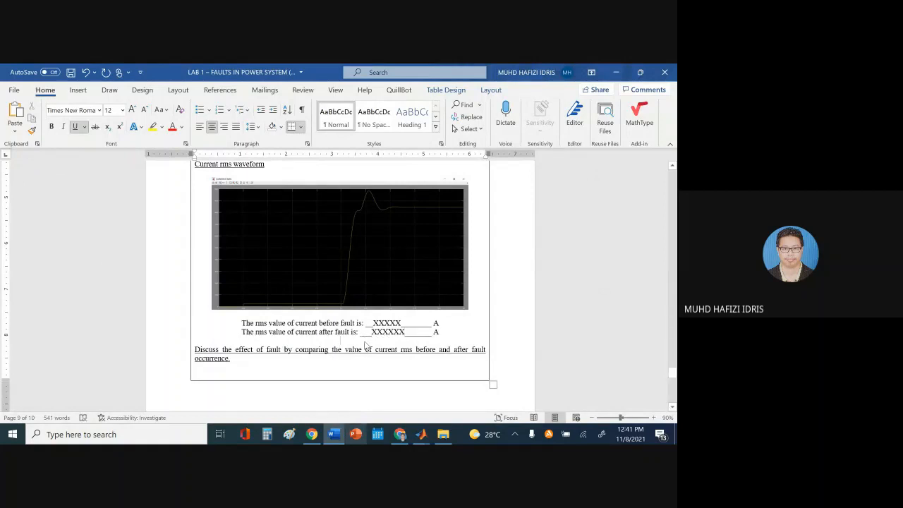
key("Return")
key("Return")
key("Return")
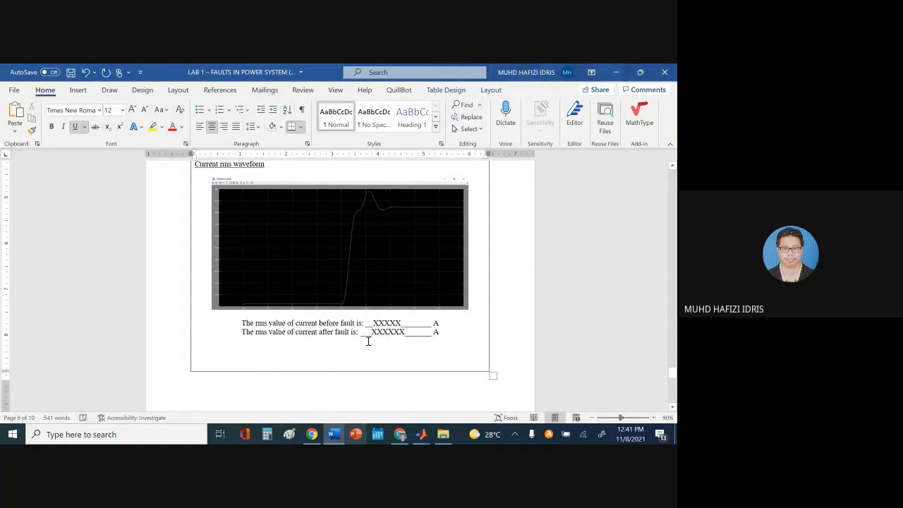
Move through the empty discussion answer lines down to the Rf = 10 Ω repeat steps
scroll(365, 342, "down", 5)
scroll(381, 344, "up", 2)
scroll(392, 326, "up", 3)
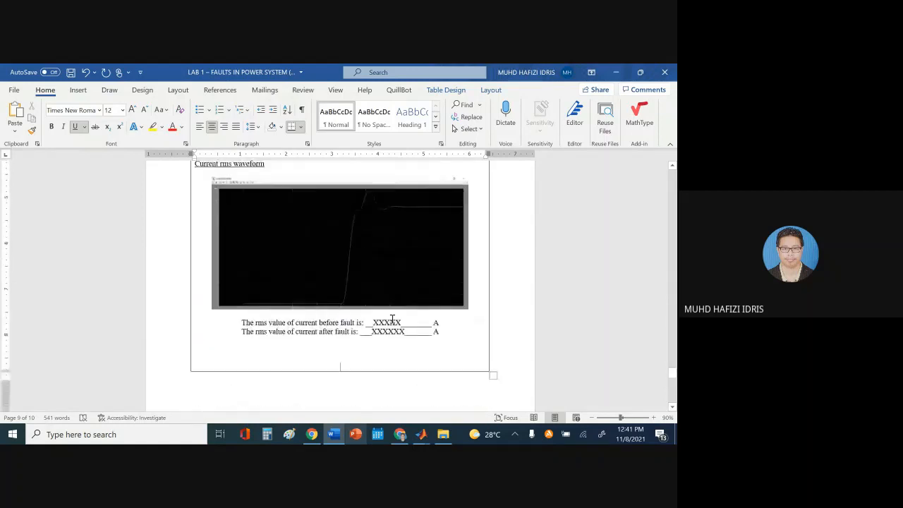
scroll(395, 323, "down", 6)
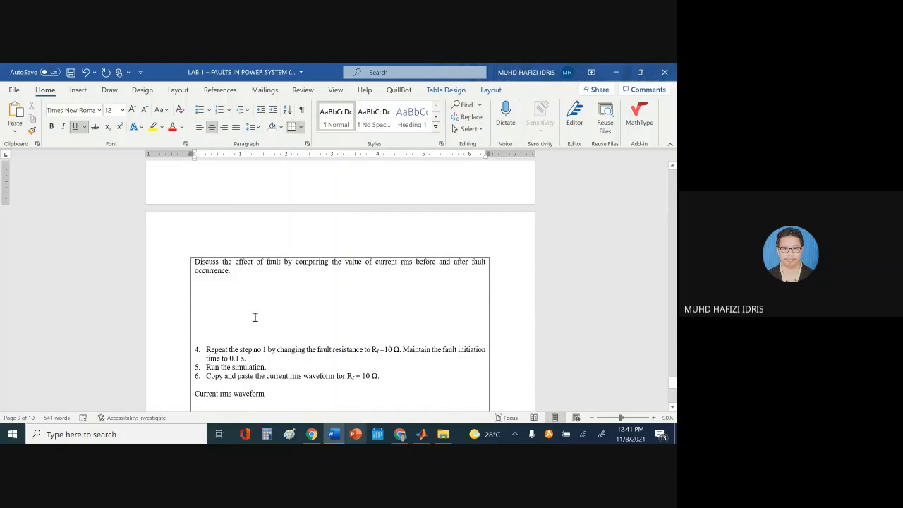
left_click(235, 287)
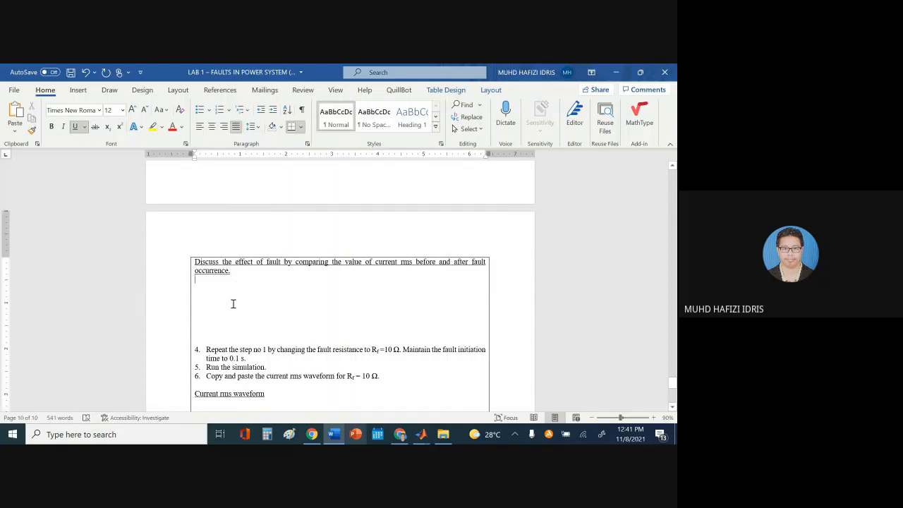
left_click(213, 334)
scroll(301, 293, "down", 3)
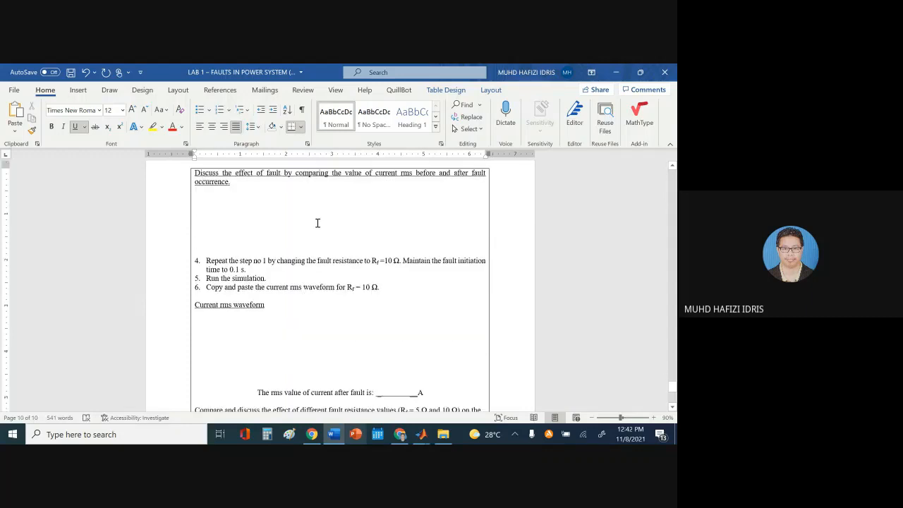
scroll(295, 245, "down", 1)
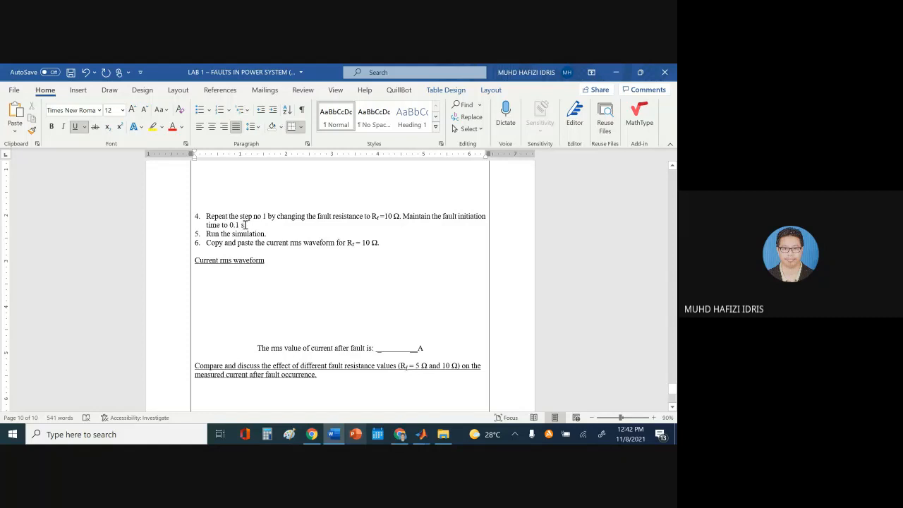
Change the INITIATE FAULT breaker's fault resistance from 5 for the Rf = 10 Ω run and apply it
mouse_move(421, 434)
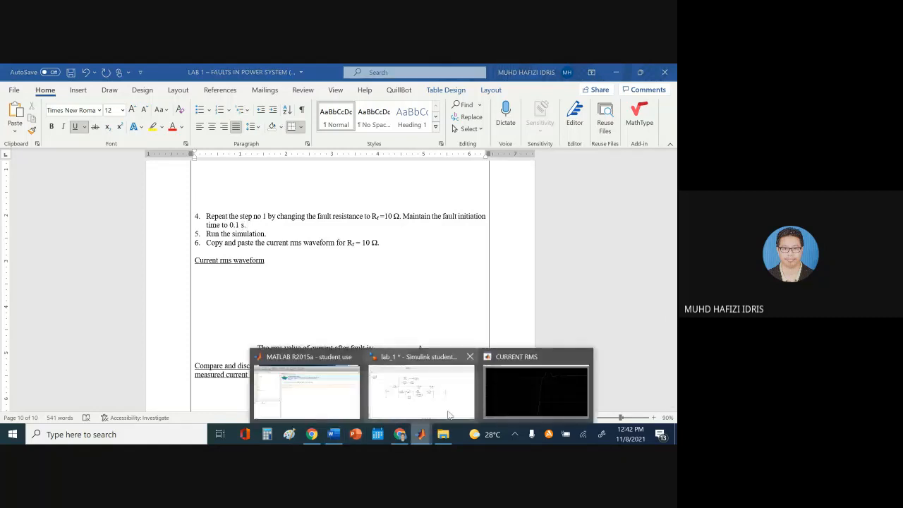
left_click(436, 395)
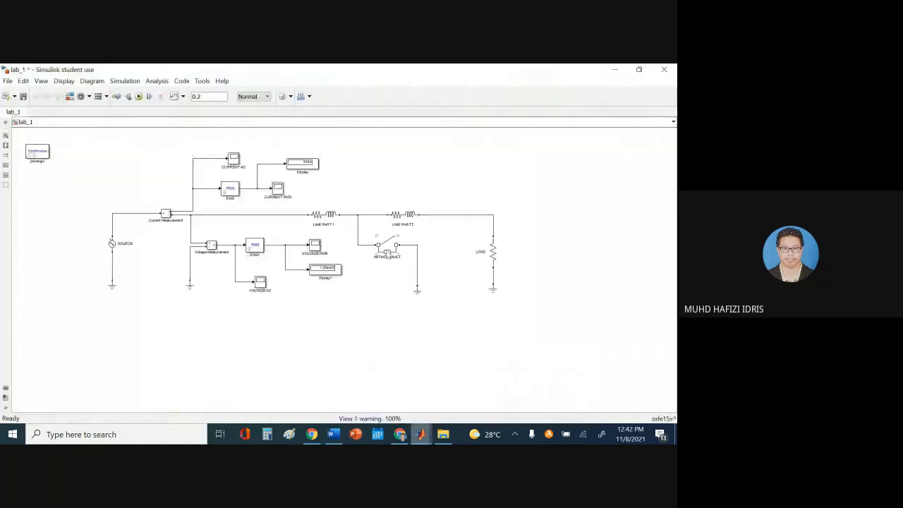
double_click(387, 248)
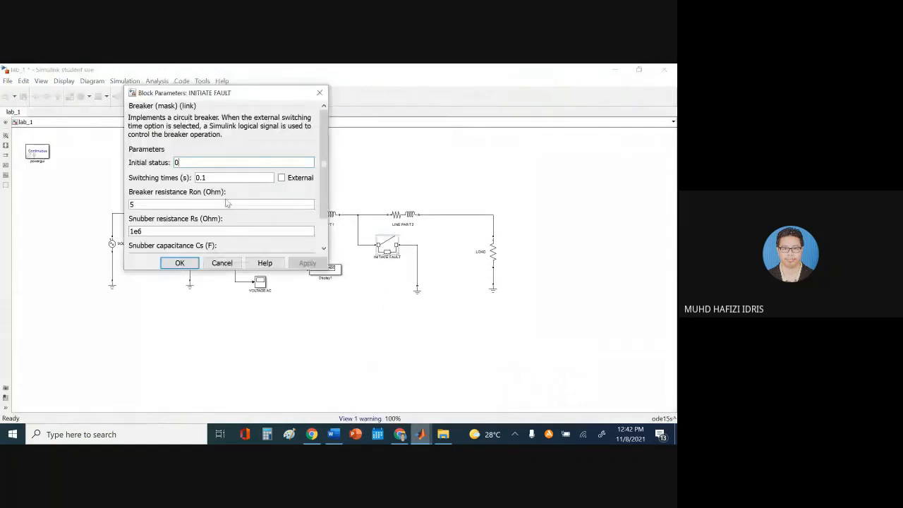
double_click(208, 178)
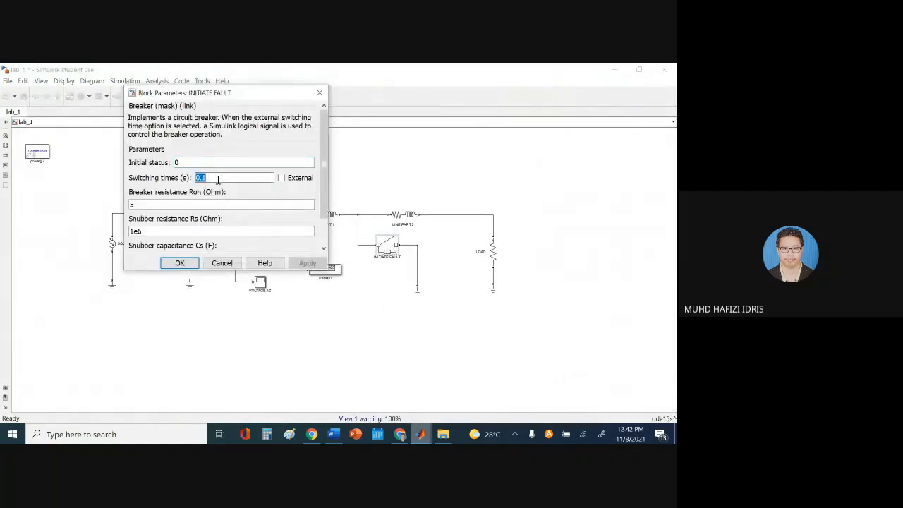
double_click(141, 205)
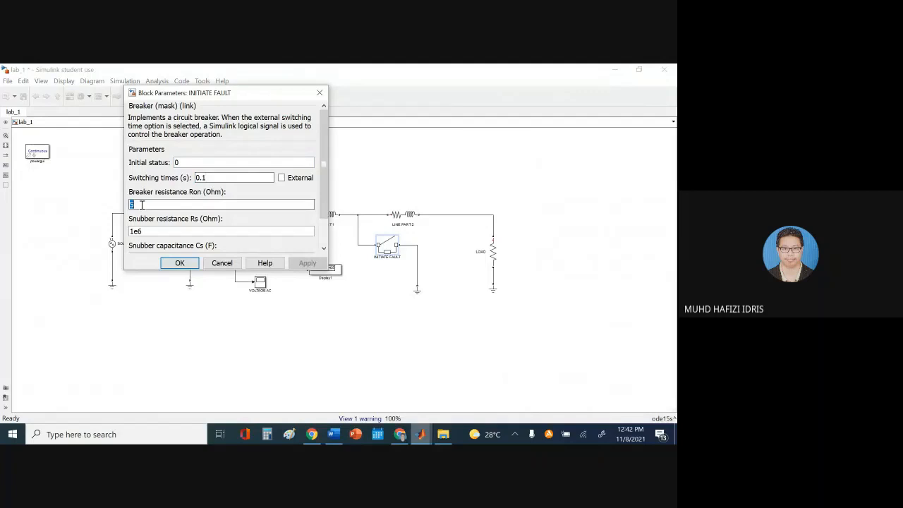
type("10")
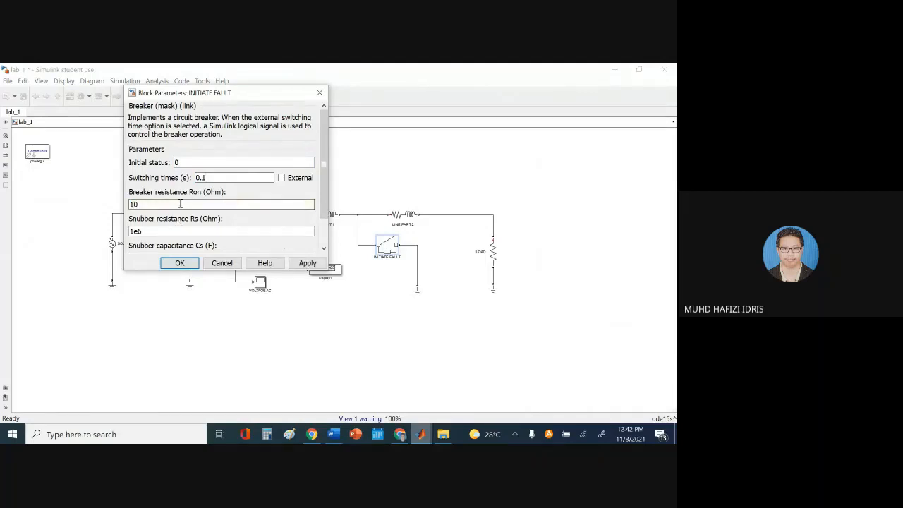
scroll(326, 206, "down", 3)
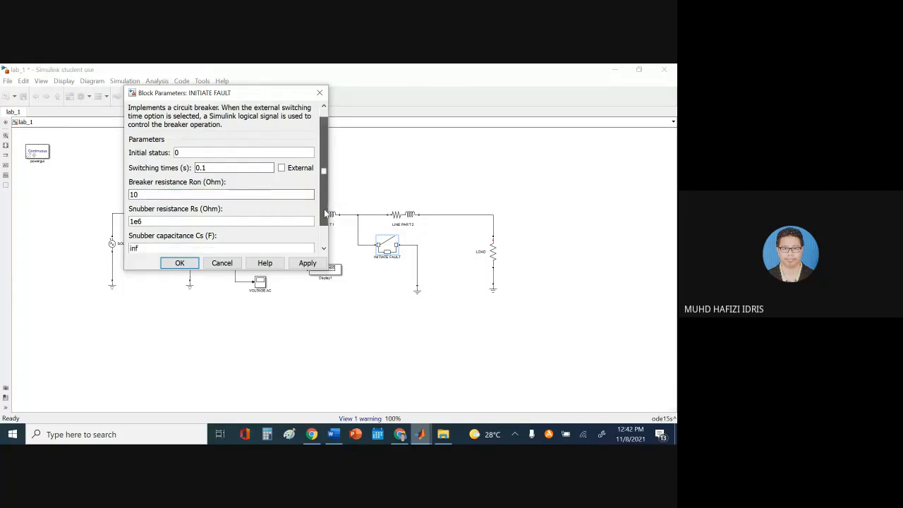
left_click(315, 264)
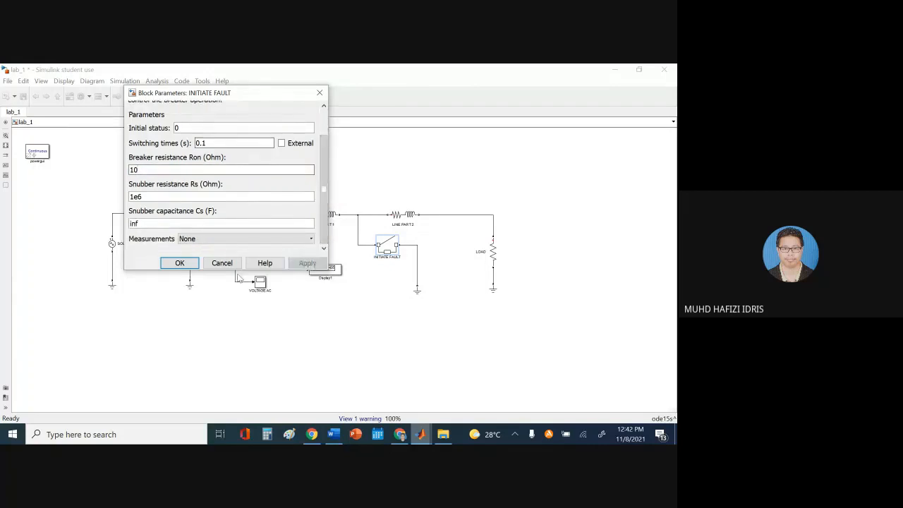
left_click(181, 264)
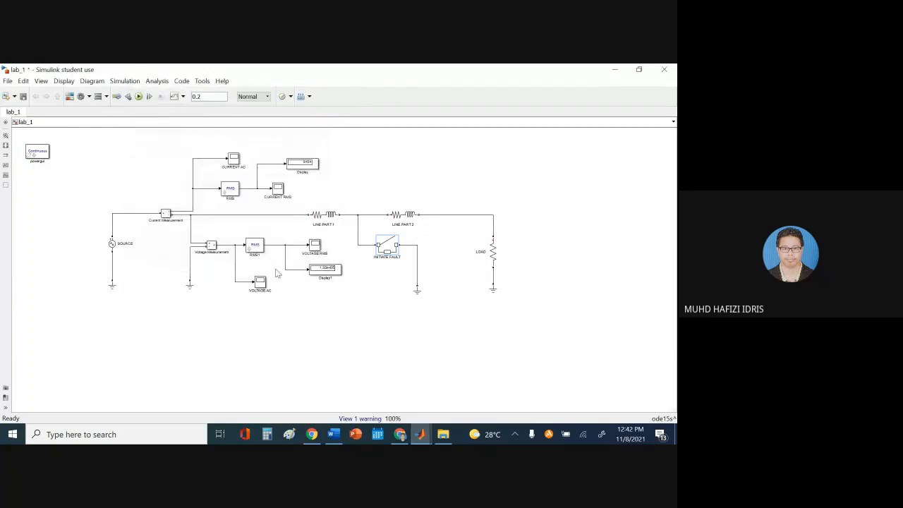
Rerun the simulation, autoscale the CURRENT RMS scope, then bring Word back
left_click(333, 434)
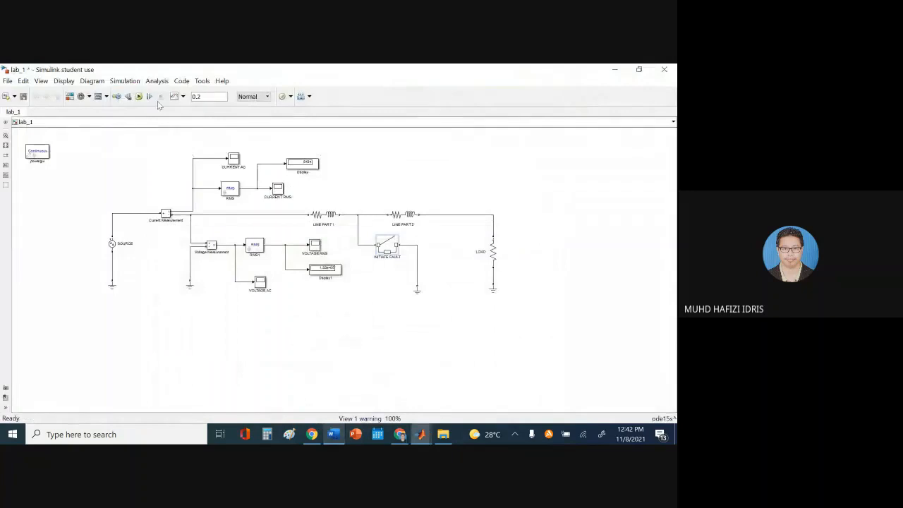
left_click(139, 97)
left_click(335, 433)
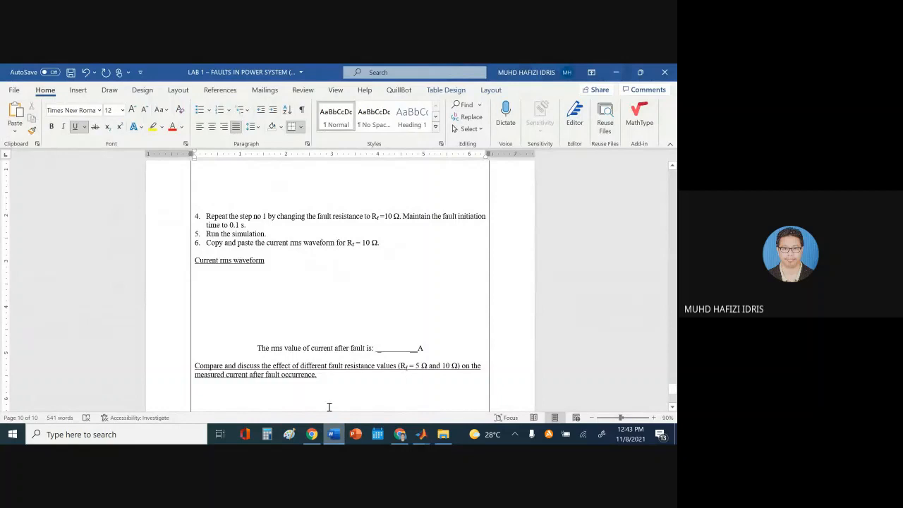
left_click(334, 434)
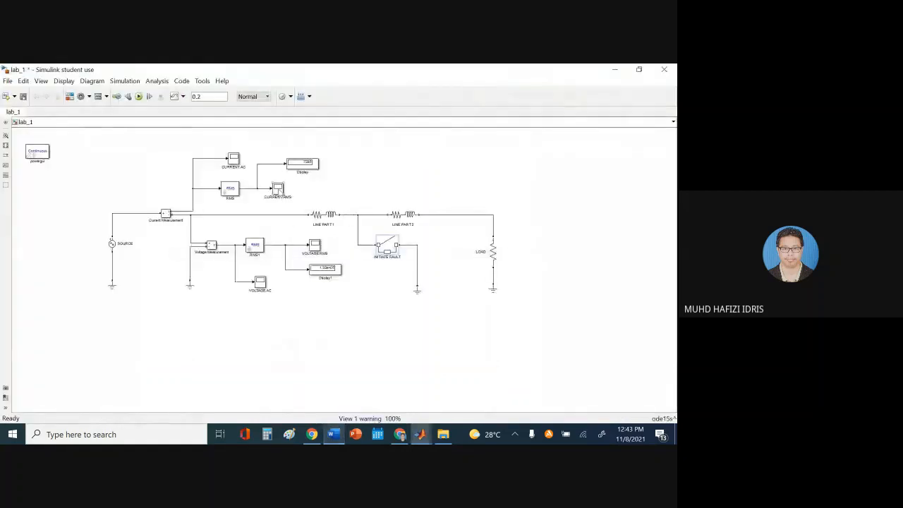
double_click(279, 188)
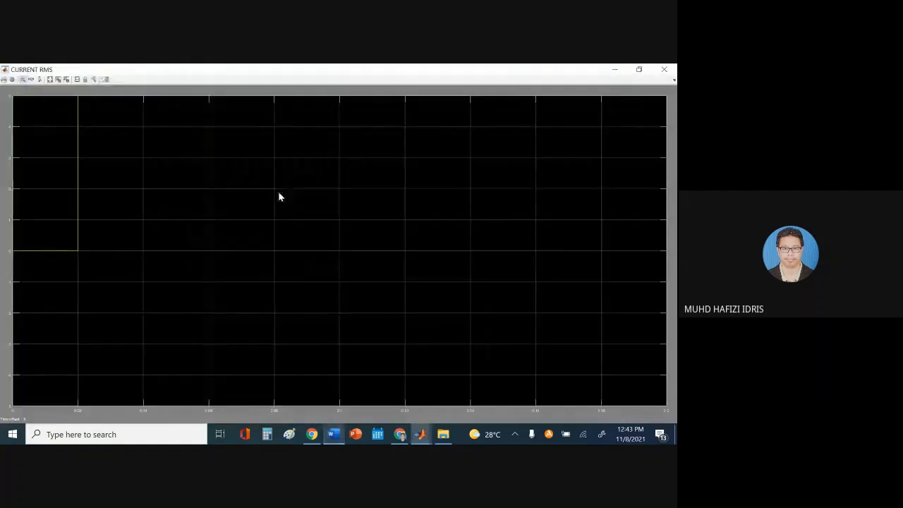
left_click(50, 79)
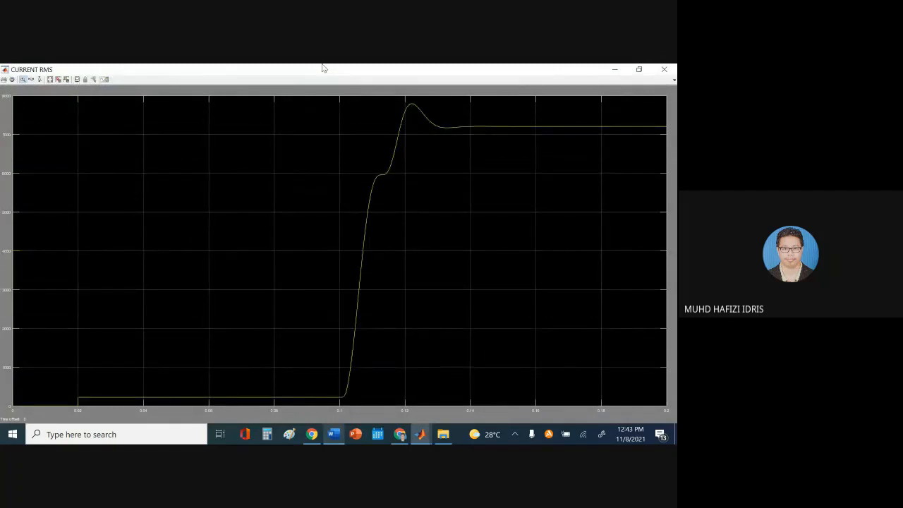
left_click(333, 434)
Paste the rms scope screenshot under the Rf = 10 Ω Current rms waveform and crop off the taskbar
left_click(241, 280)
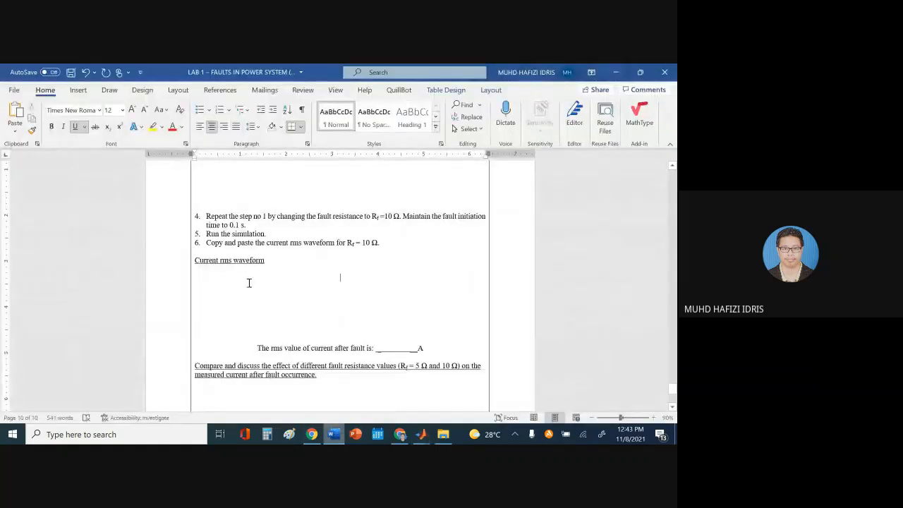
key("ctrl+v")
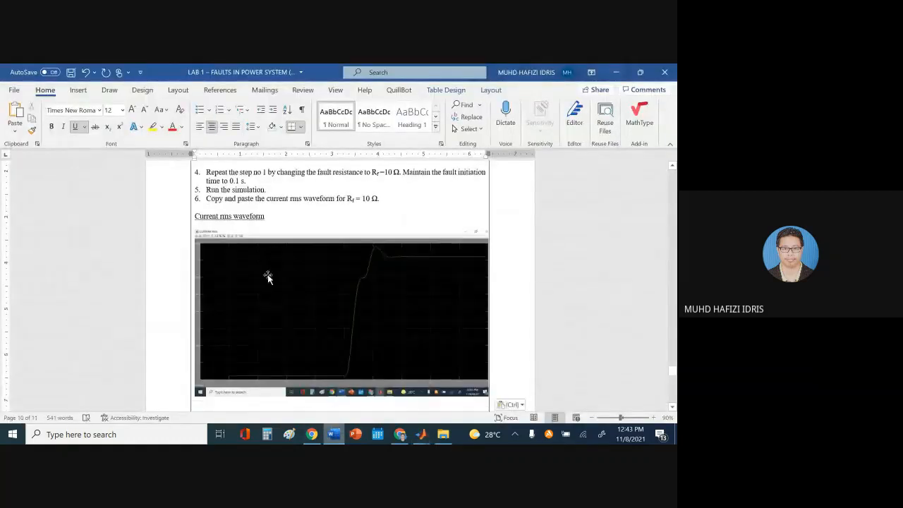
left_click(323, 329)
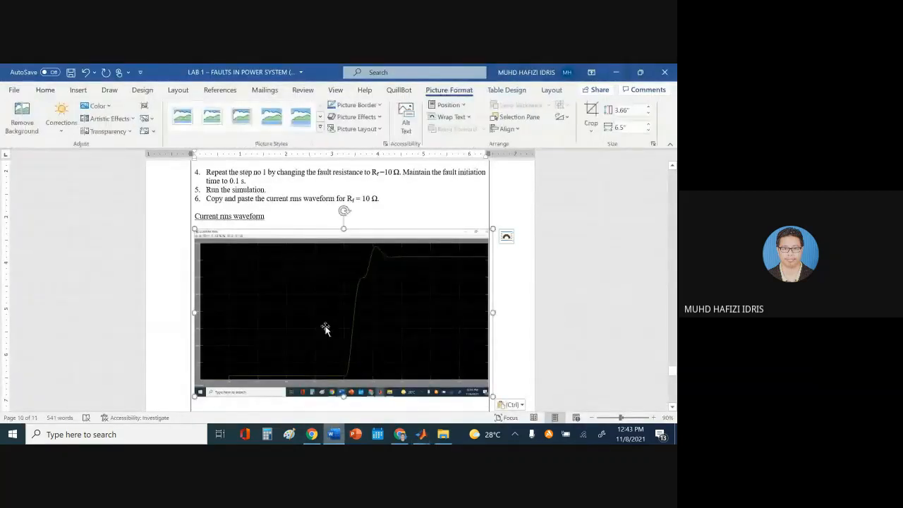
left_click(591, 113)
left_click_drag(343, 395, 357, 385)
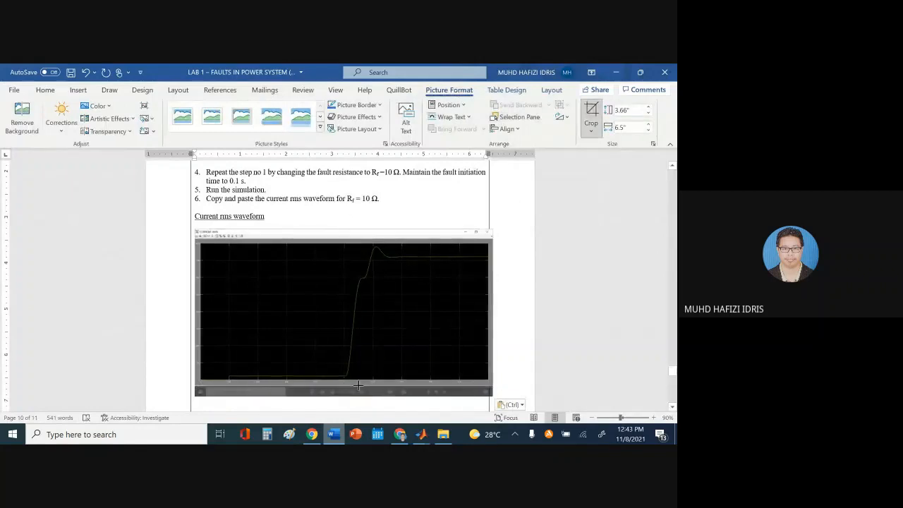
left_click(377, 209)
Shrink the picture to about 5.46 inches wide, delete two blank lines, and minimize Word
left_click(297, 280)
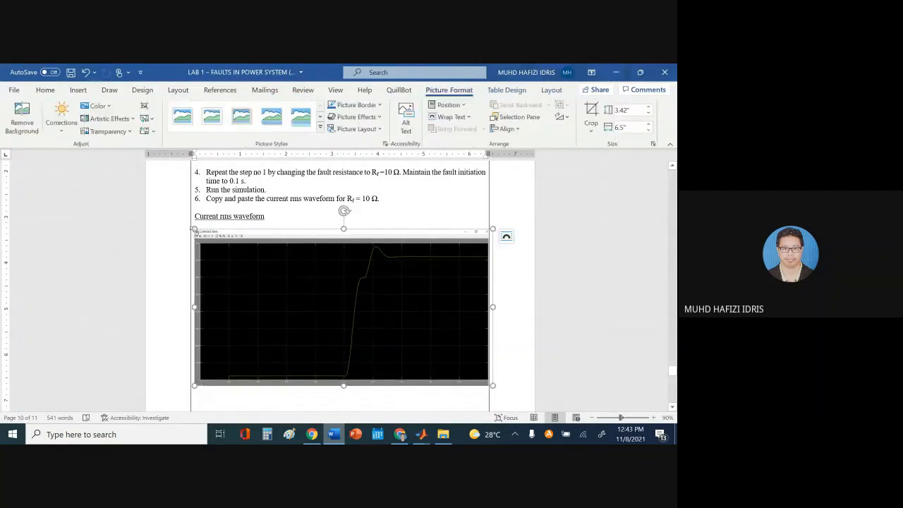
left_click_drag(192, 229, 240, 266)
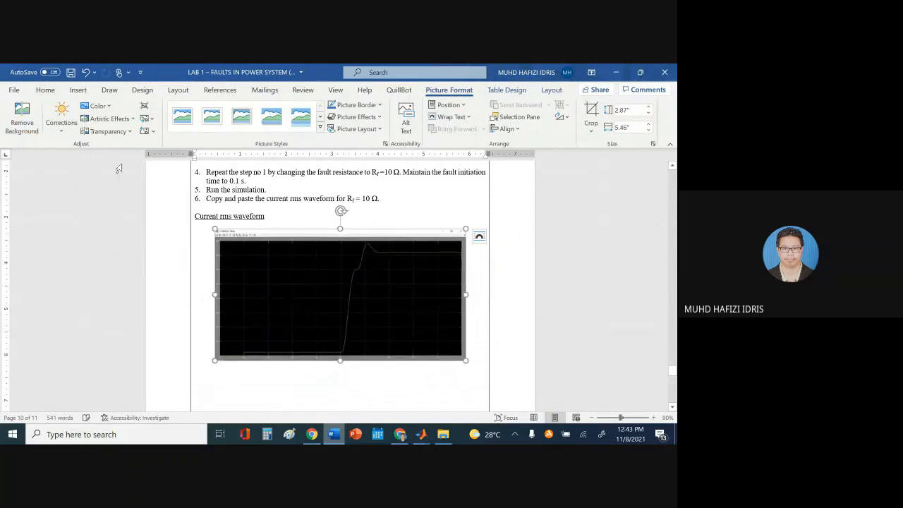
left_click(45, 89)
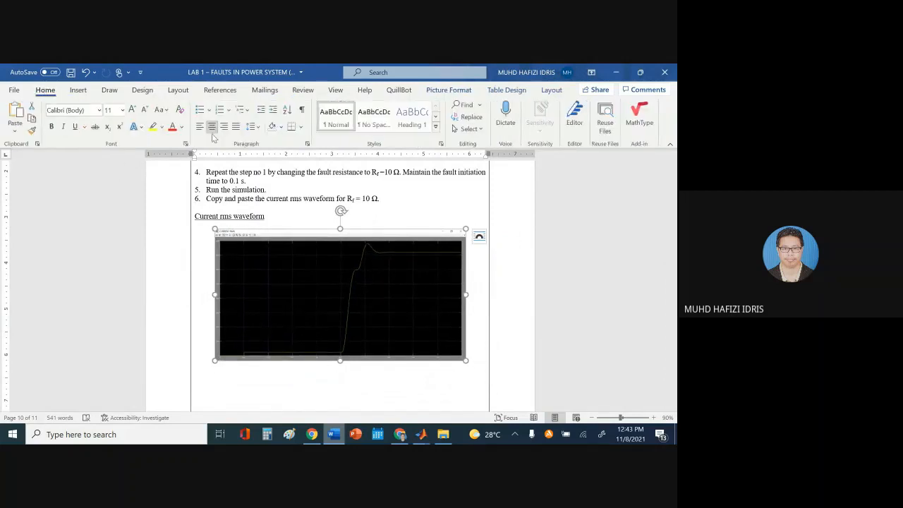
scroll(376, 384, "down", 1)
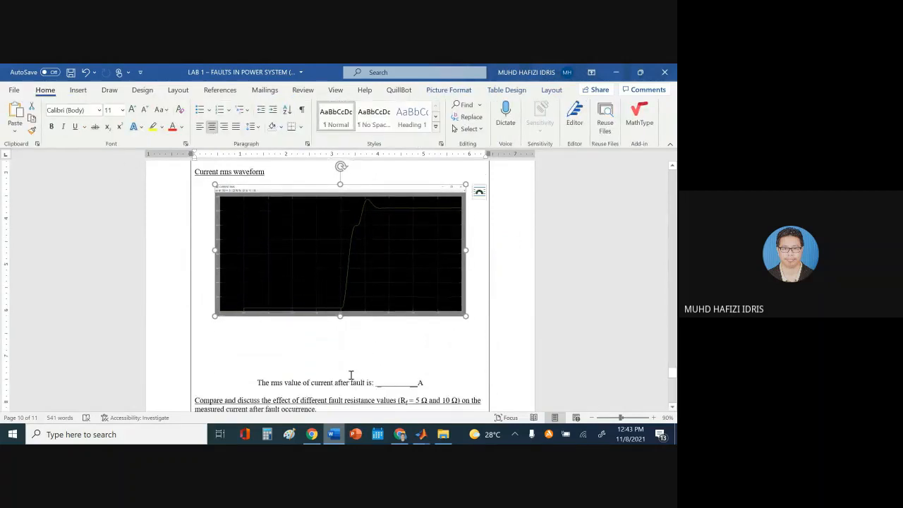
left_click(353, 372)
key("BackSpace")
key("BackSpace")
key("BackSpace")
key("BackSpace")
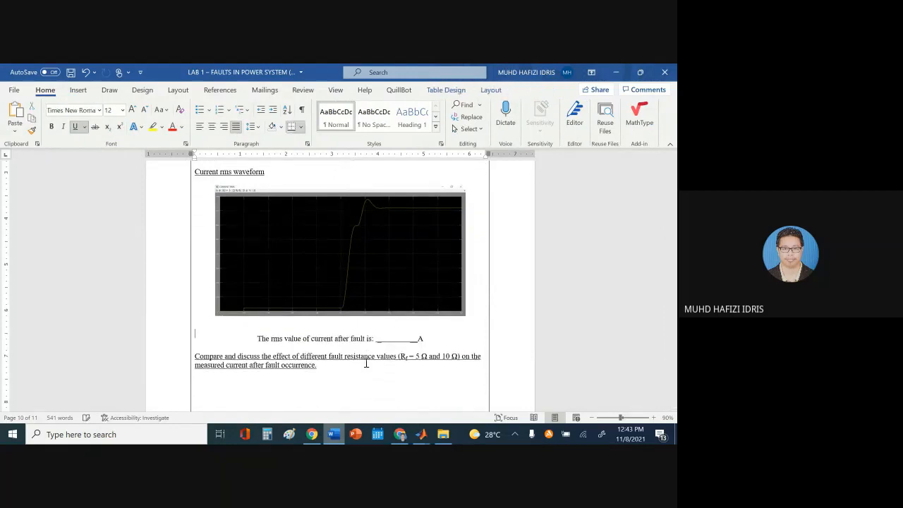
key("BackSpace")
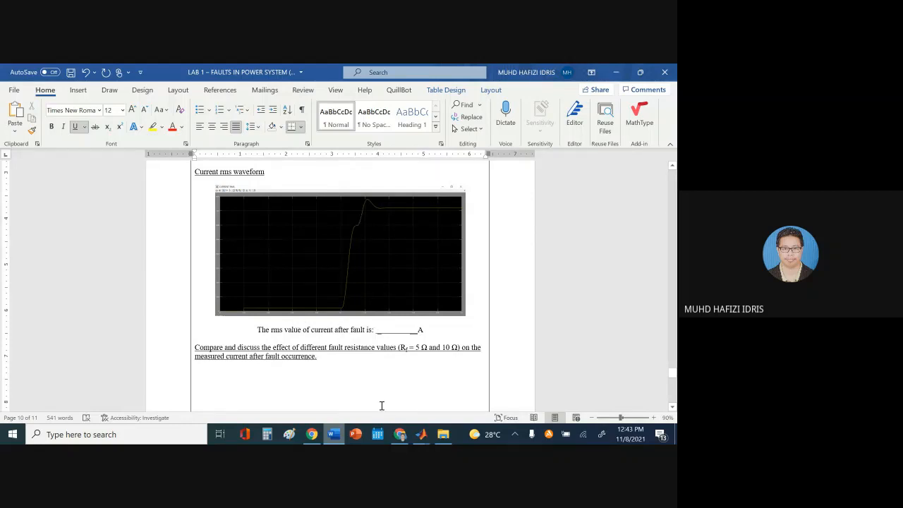
left_click(333, 440)
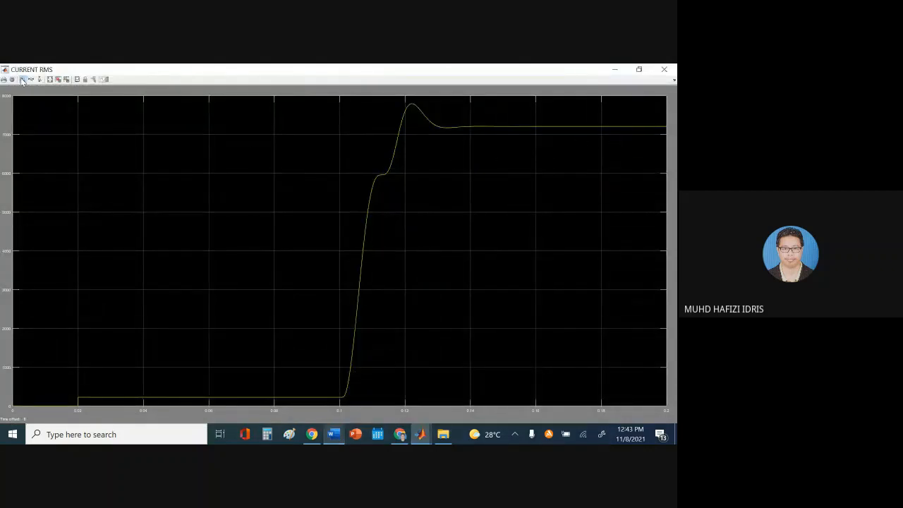
Zoom repeatedly onto the flat post-fault trace to read the steady rms current
left_click_drag(573, 111, 606, 145)
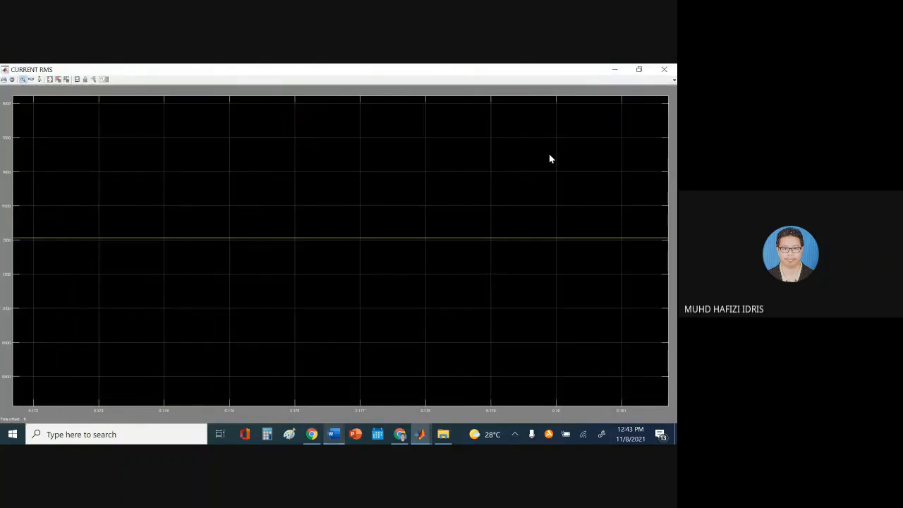
left_click_drag(384, 248, 383, 254)
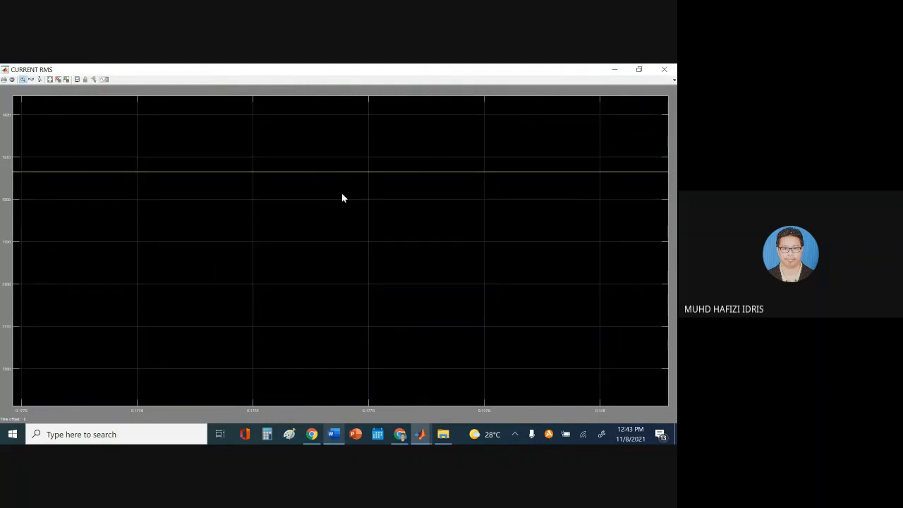
left_click_drag(379, 183, 388, 186)
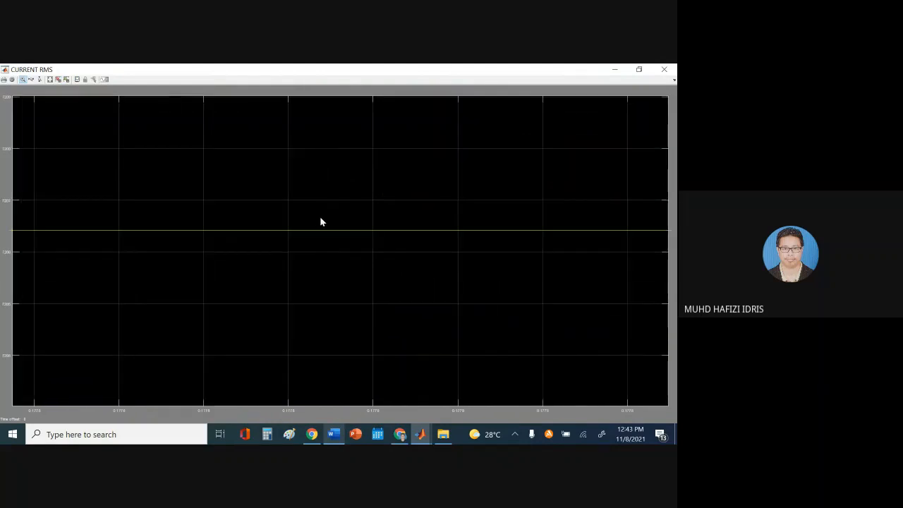
left_click_drag(318, 215, 366, 238)
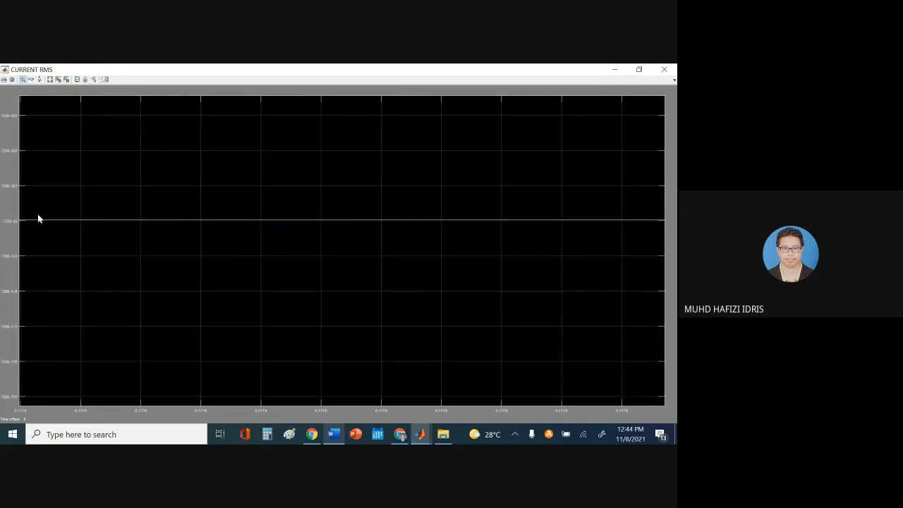
Type XXXXXXXXX in the Rf = 10 Ω after-fault rms blank and delete the empty last page
left_click(333, 434)
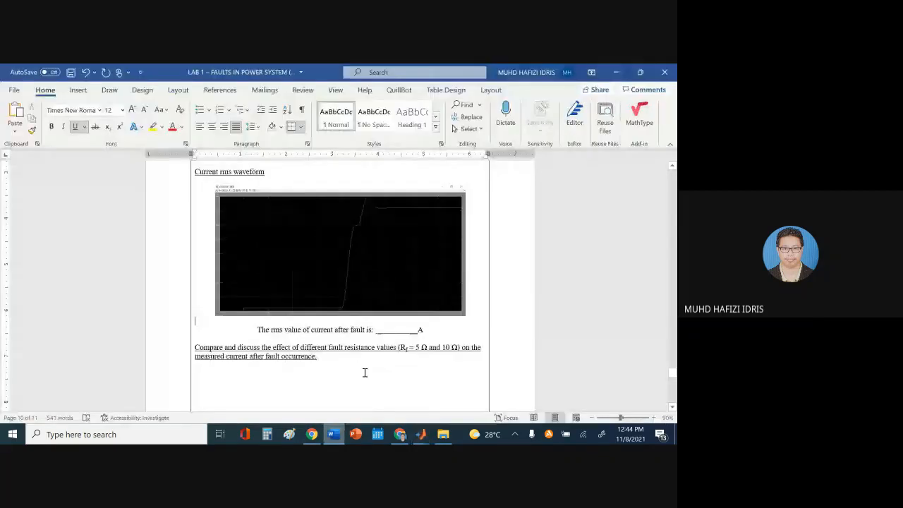
left_click(386, 329)
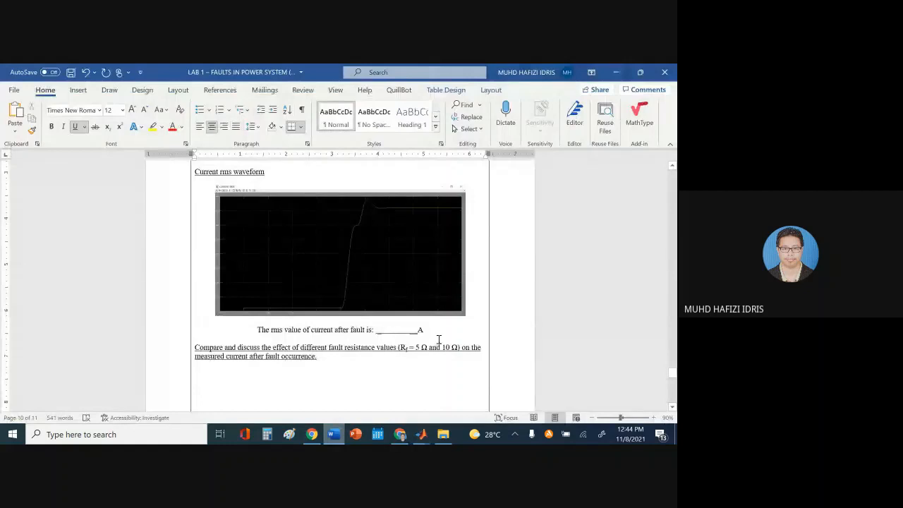
type("XXXXXXXXX")
scroll(438, 339, "down", 8)
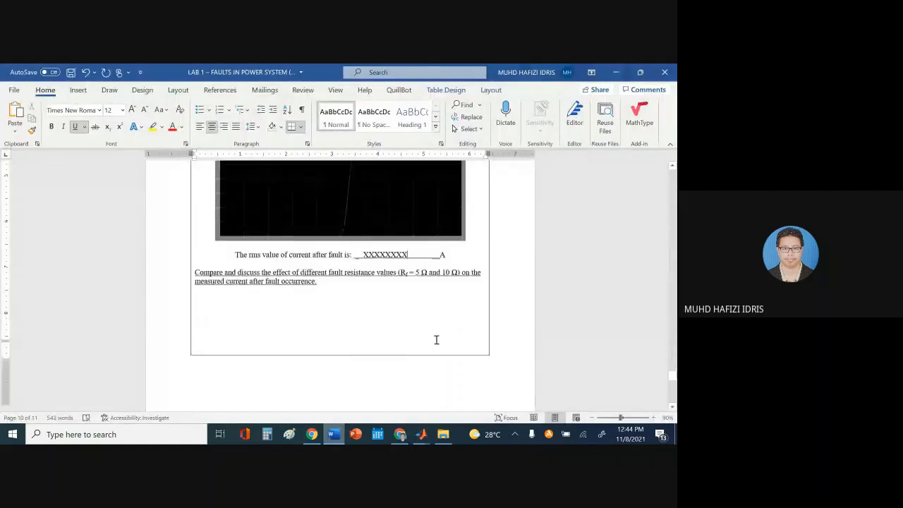
scroll(408, 355, "down", 1)
left_click(364, 331)
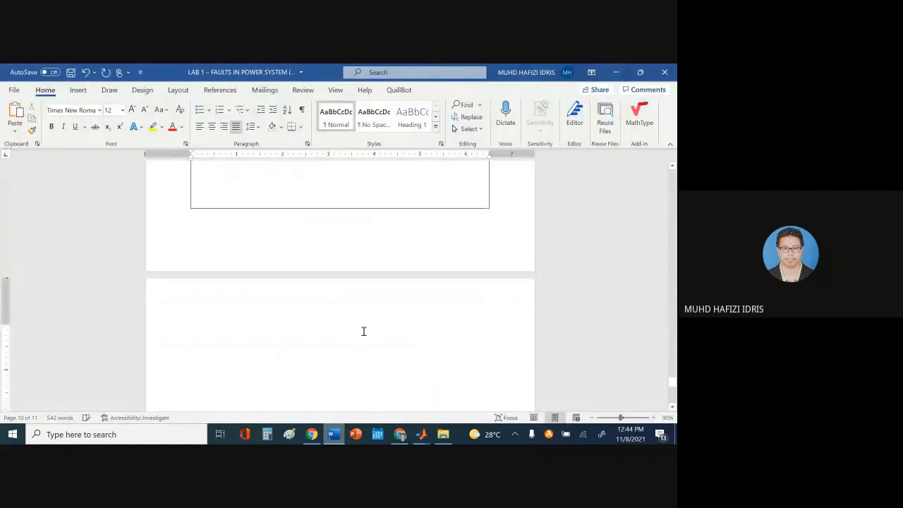
key("BackSpace")
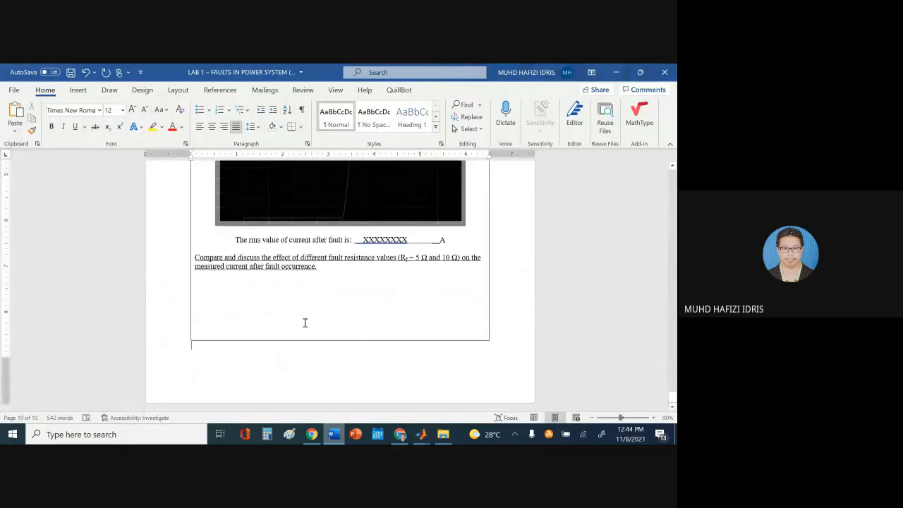
Scroll through the lab sheet to review the filled Task 1 and Task 2 pages
scroll(242, 301, "up", 2)
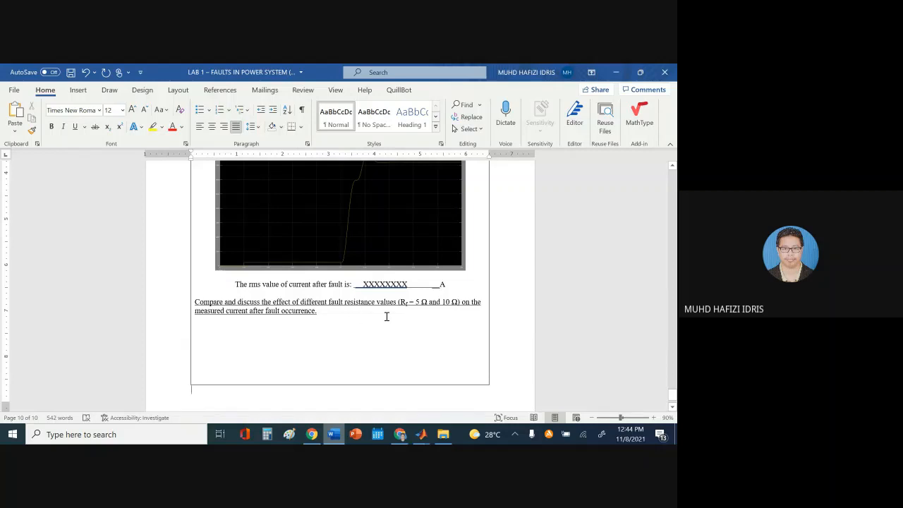
scroll(397, 323, "up", 1)
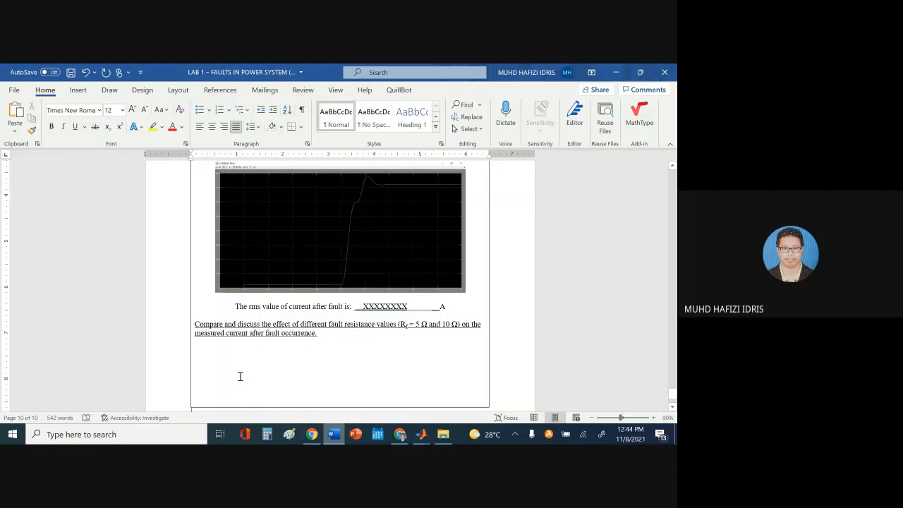
scroll(244, 372, "down", 2)
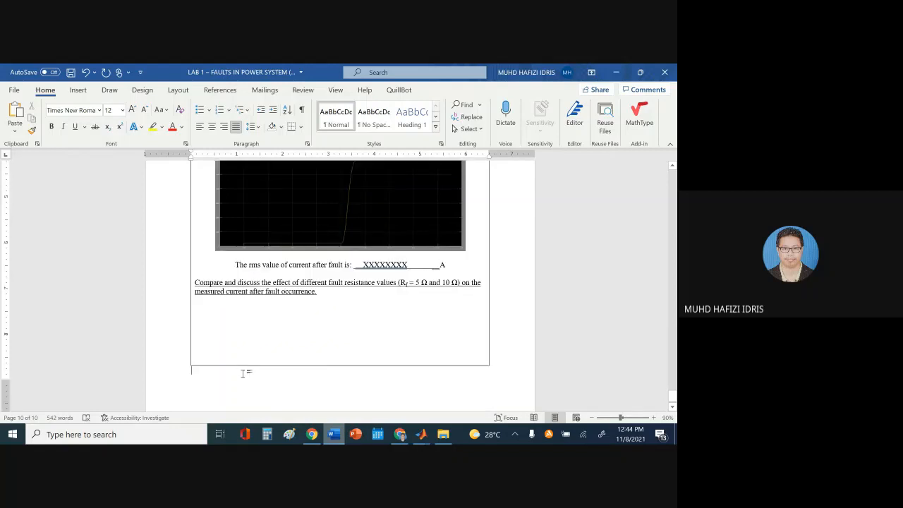
scroll(246, 371, "up", 5)
scroll(246, 371, "up", 1)
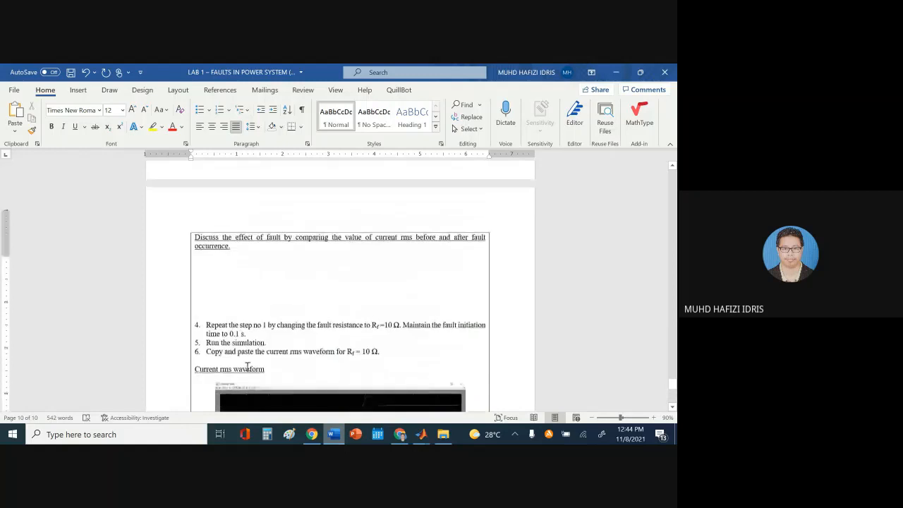
scroll(249, 367, "down", 4)
scroll(251, 364, "up", 1)
scroll(250, 360, "up", 1)
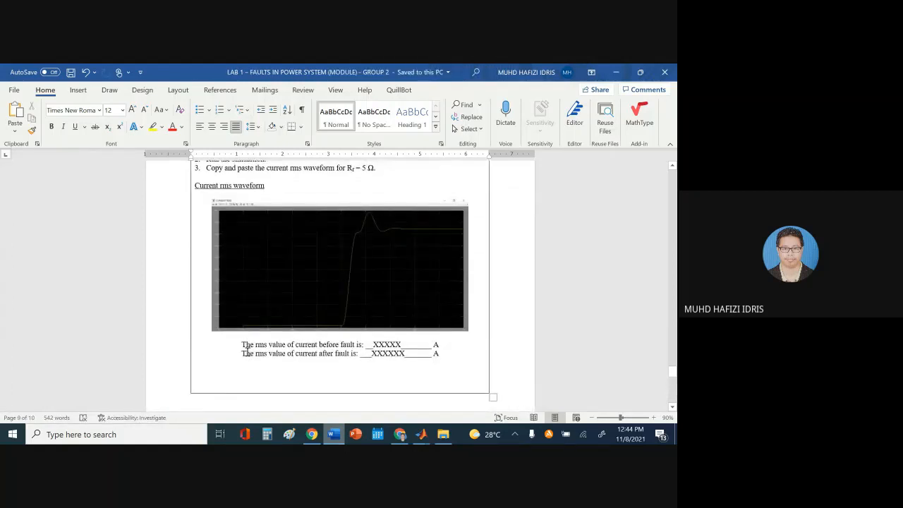
scroll(250, 349, "down", 3)
scroll(268, 347, "up", 4)
scroll(273, 344, "down", 5)
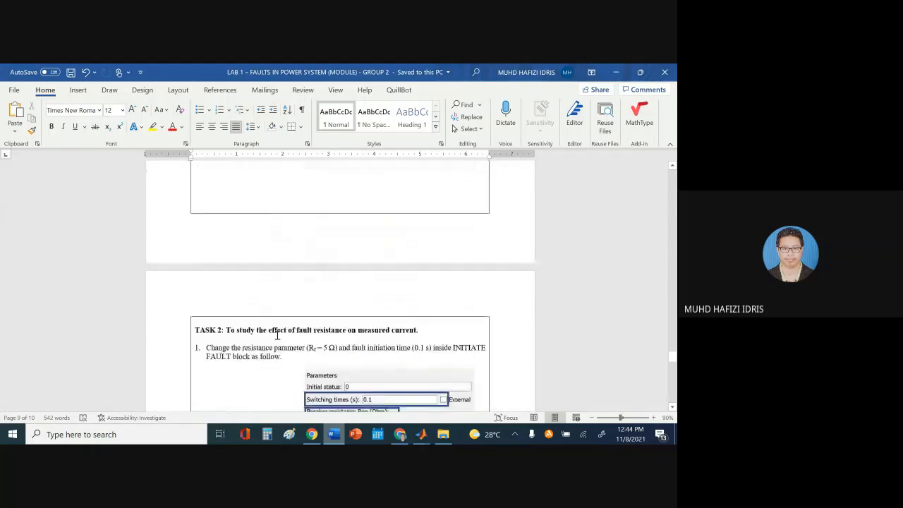
scroll(275, 328, "up", 5)
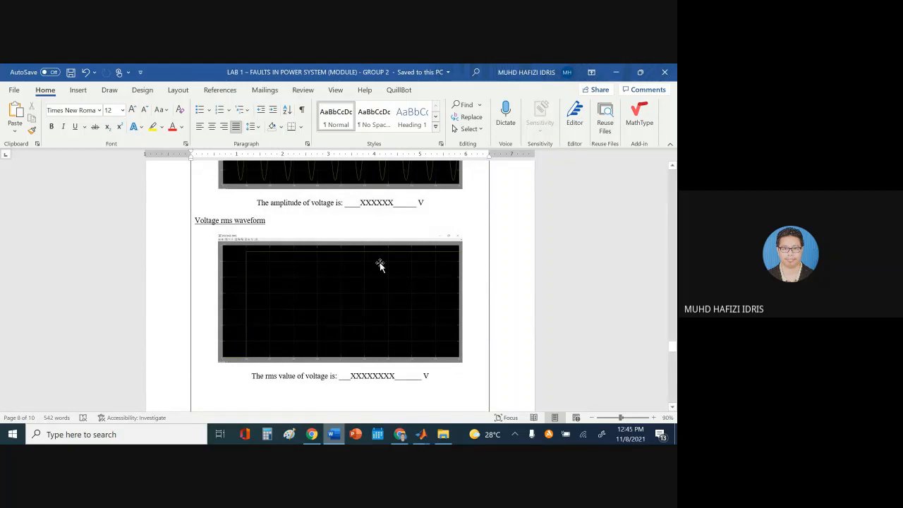
Bring the lab_1 model forward and save it
mouse_move(434, 423)
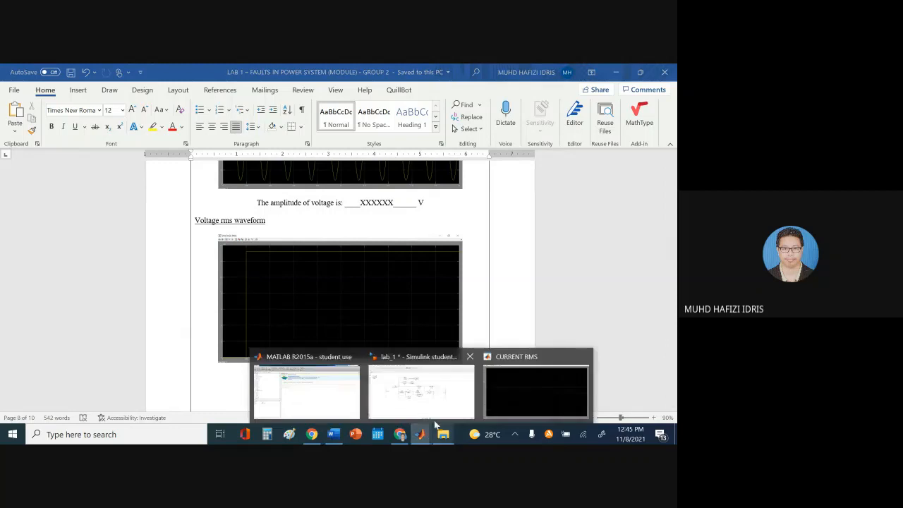
left_click(434, 395)
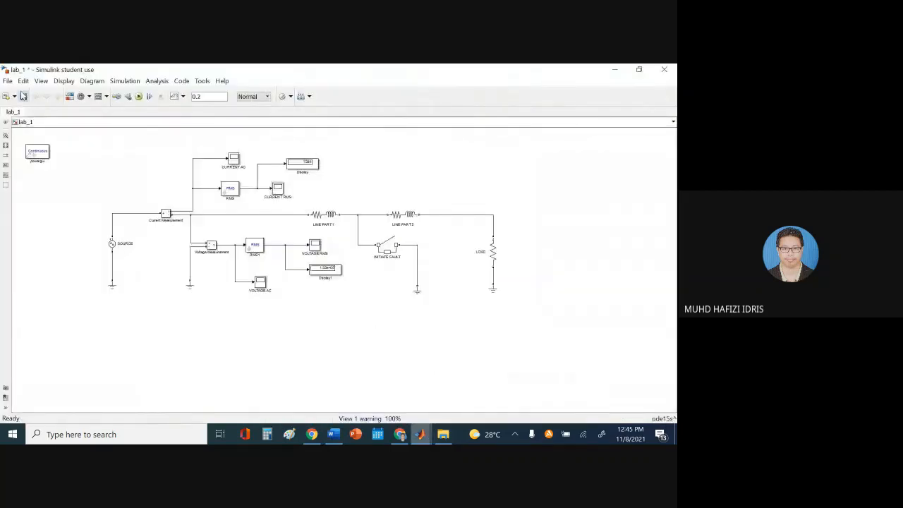
left_click(23, 96)
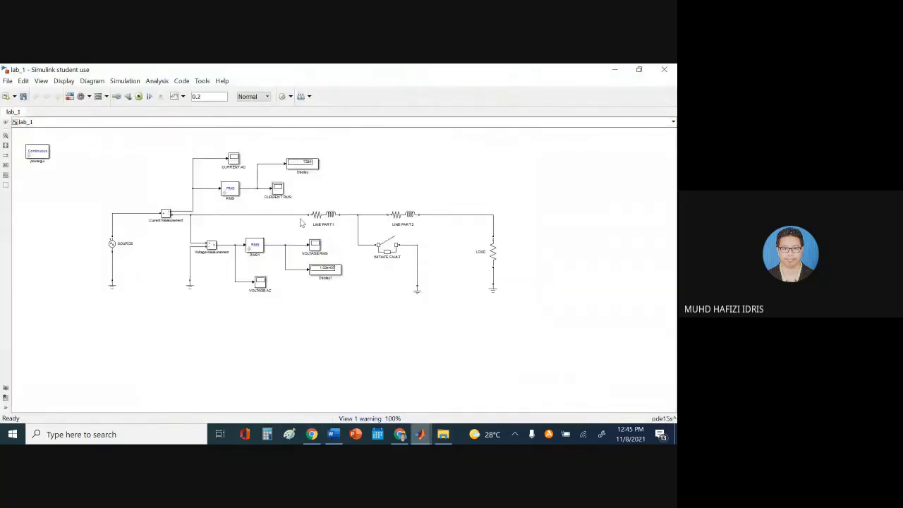